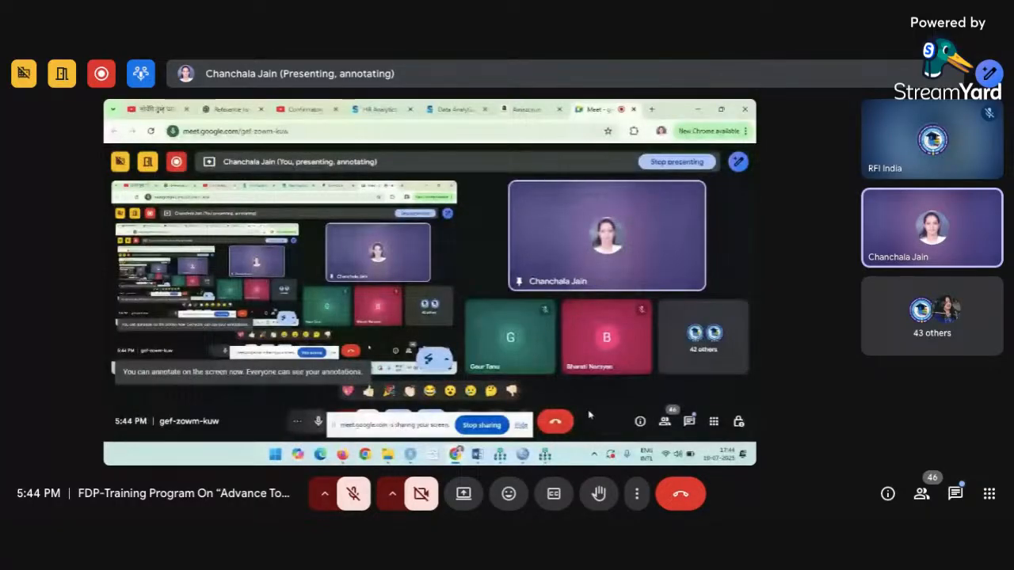
Switch to the empty Untitled3 dataset in the IBM SPSS Statistics Data Editor.
mouse_move(523, 453)
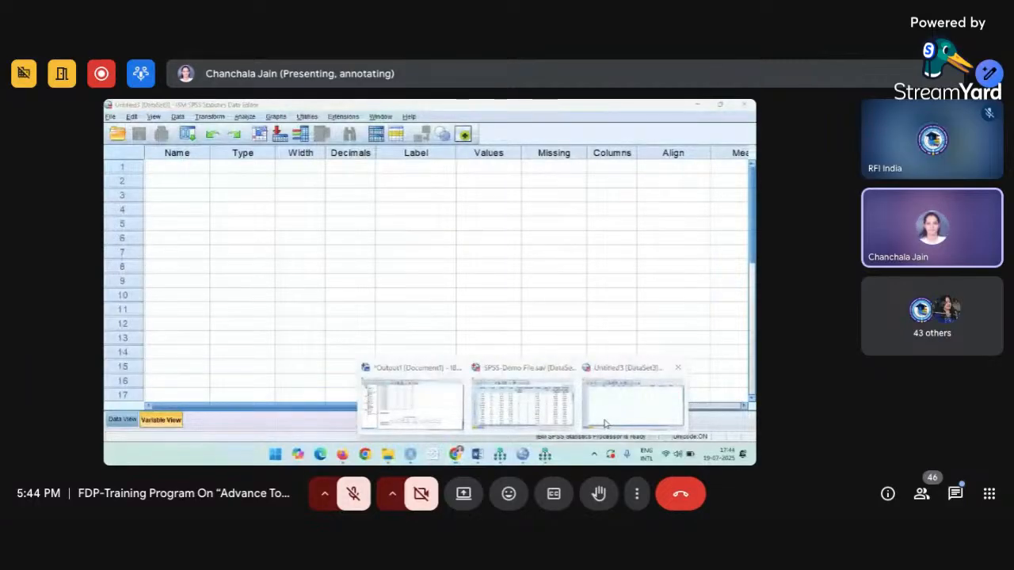
click(604, 424)
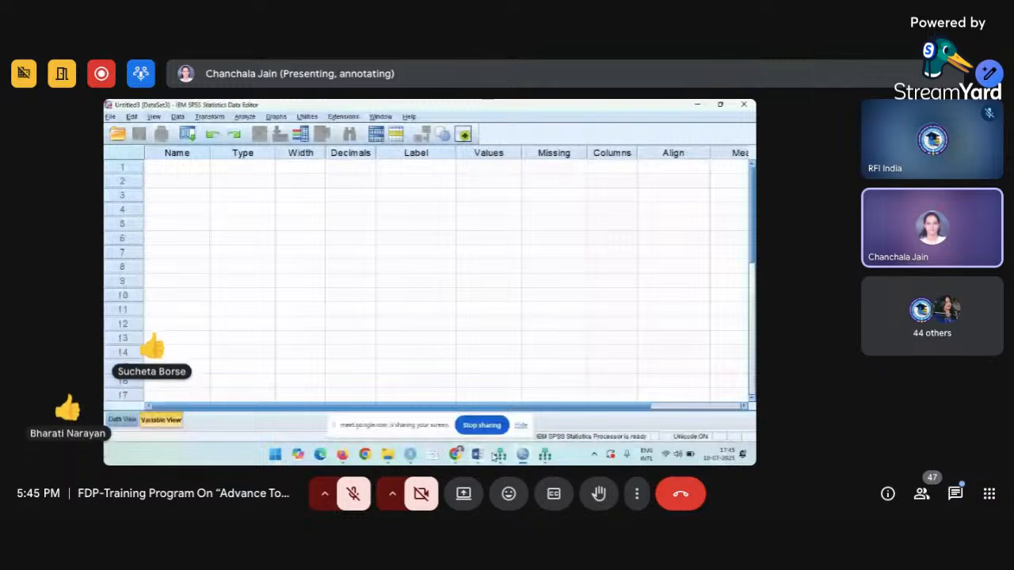
mouse_move(500, 454)
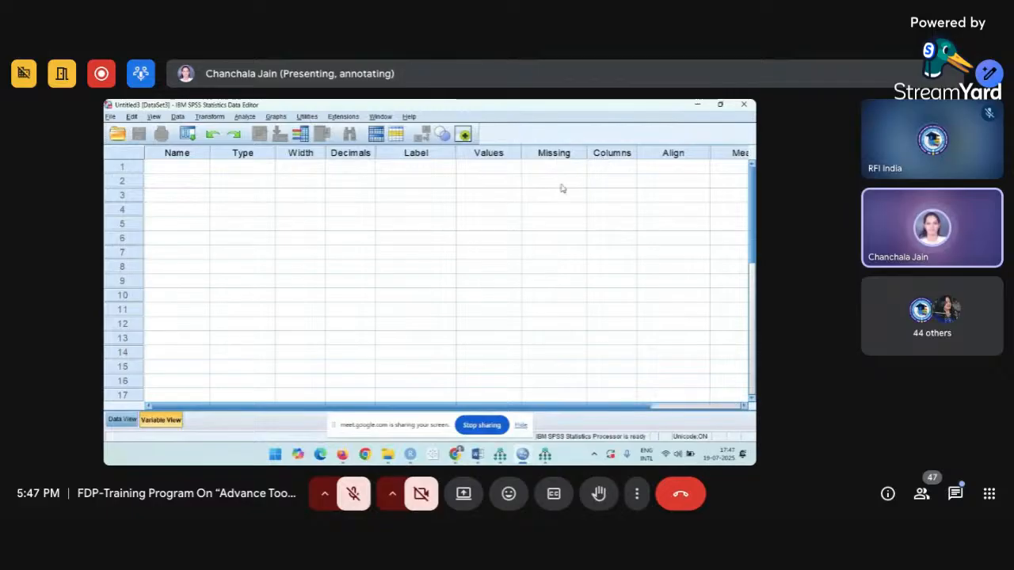
Compare the empty dataset's Data View and Variable View, ending in Data View.
click(125, 422)
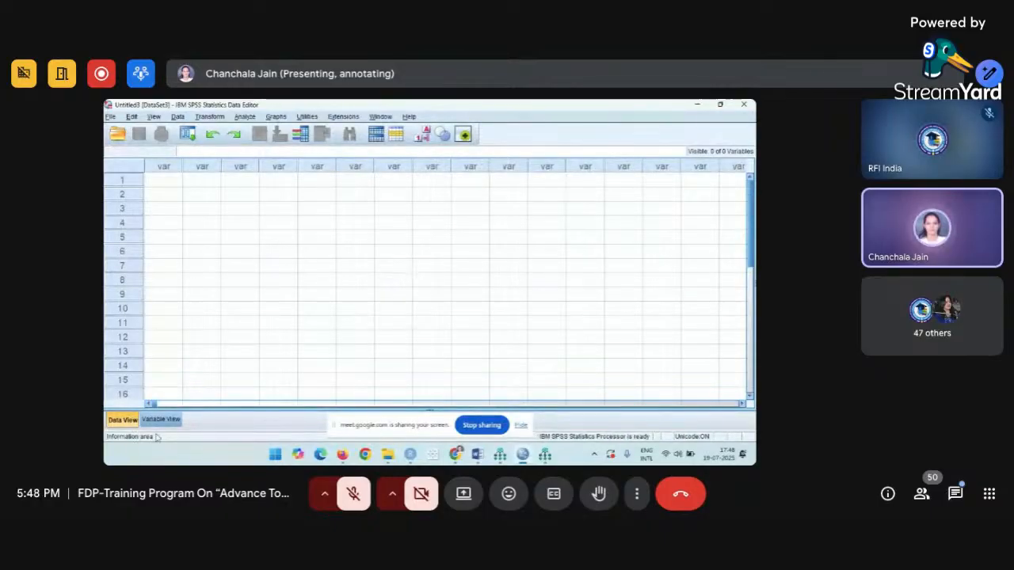
click(161, 420)
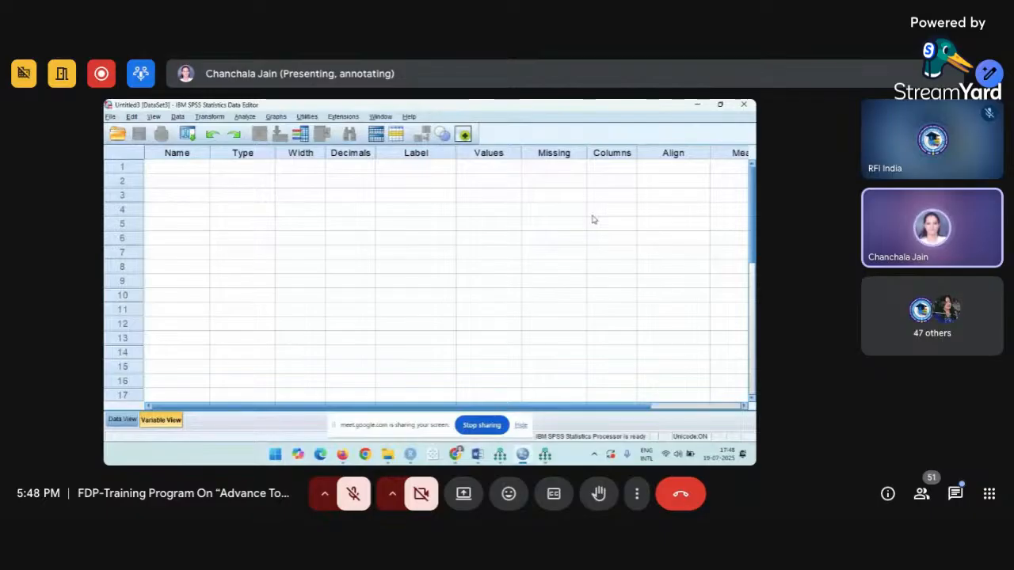
click(123, 420)
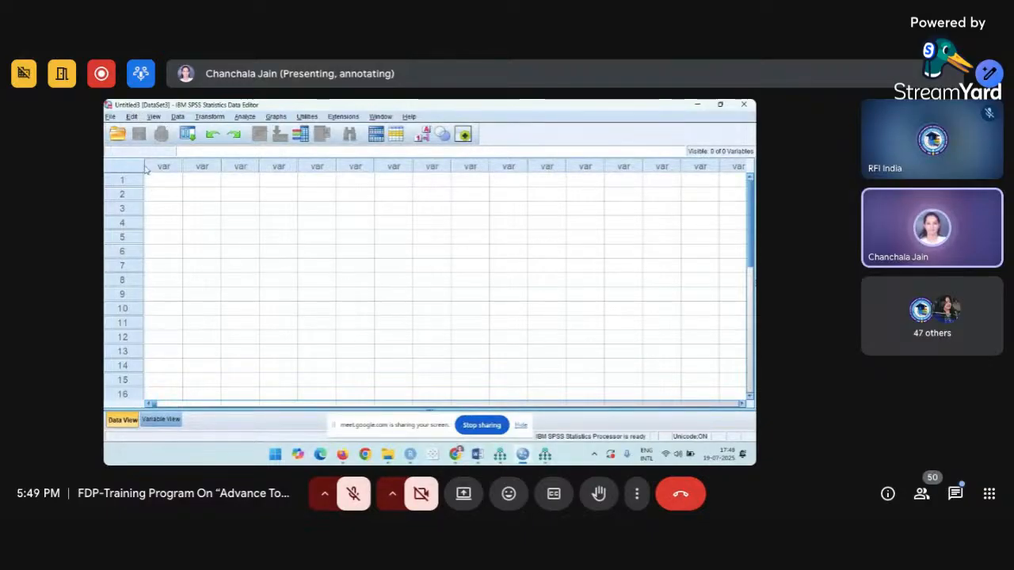
Examine the file commands available for the empty dataset.
click(111, 117)
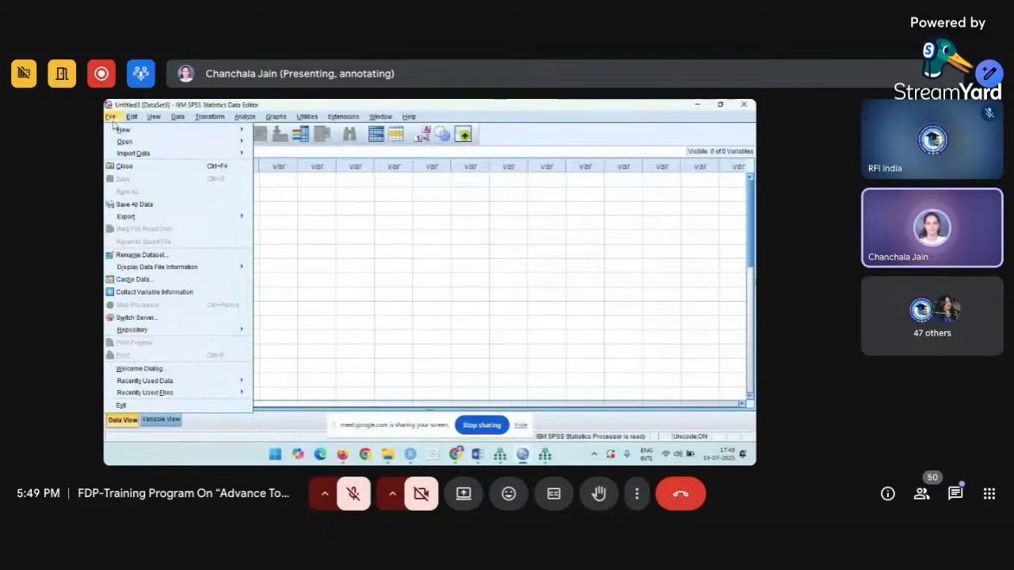
click(342, 236)
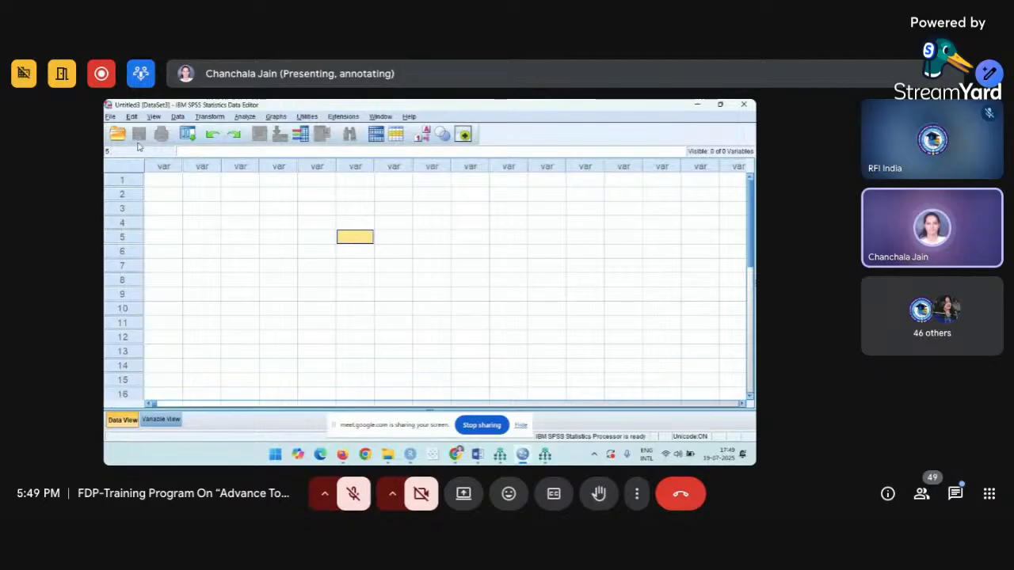
click(109, 116)
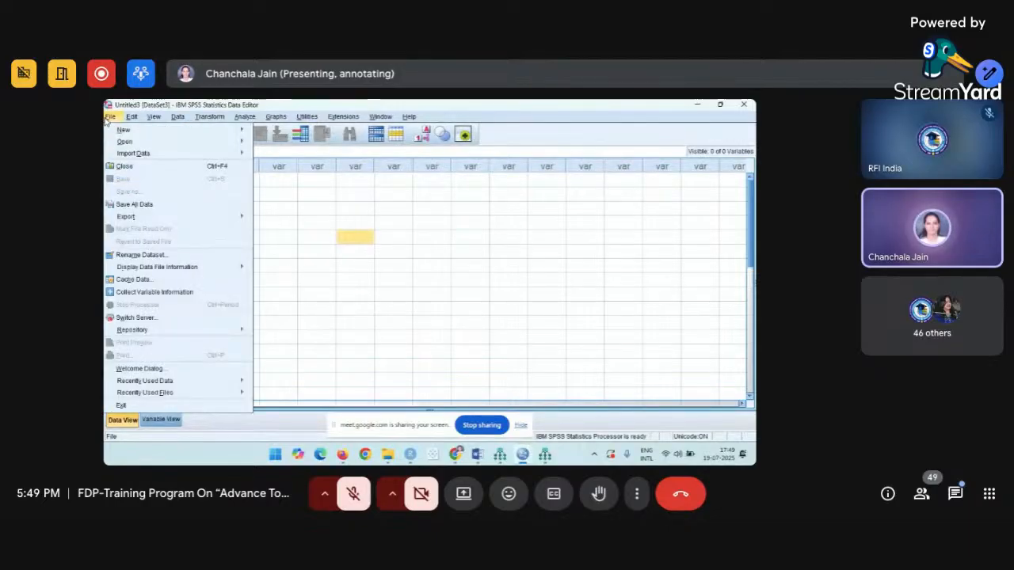
click(269, 192)
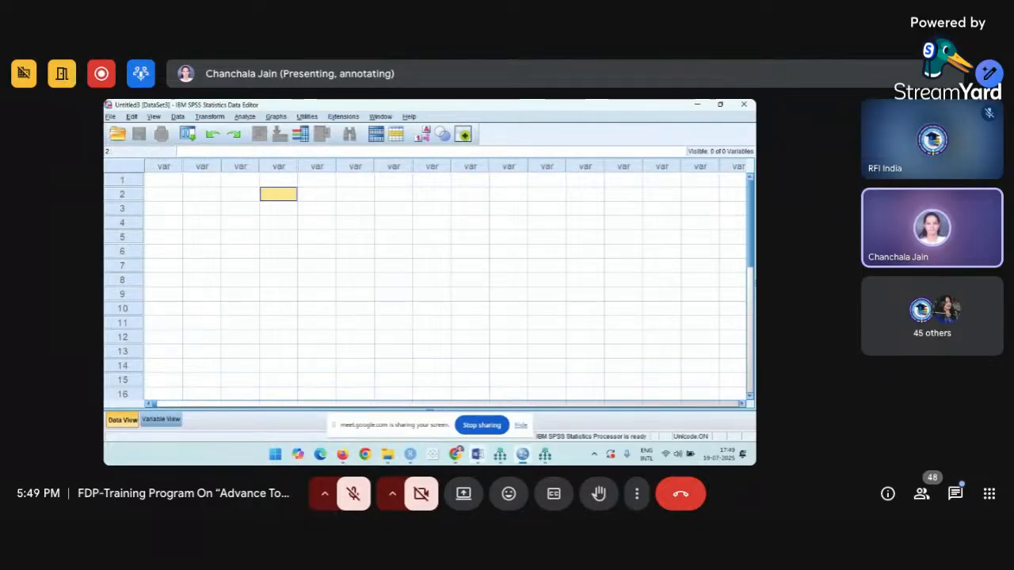
View the descriptive statistics results in the Output1 viewer, and return to the Untitled3 dataset.
mouse_move(483, 460)
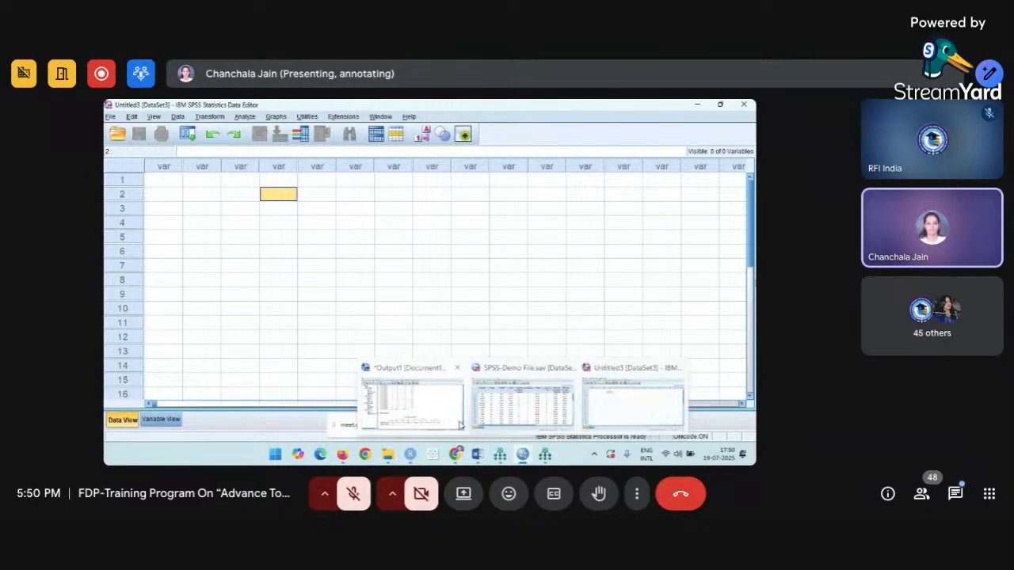
click(460, 425)
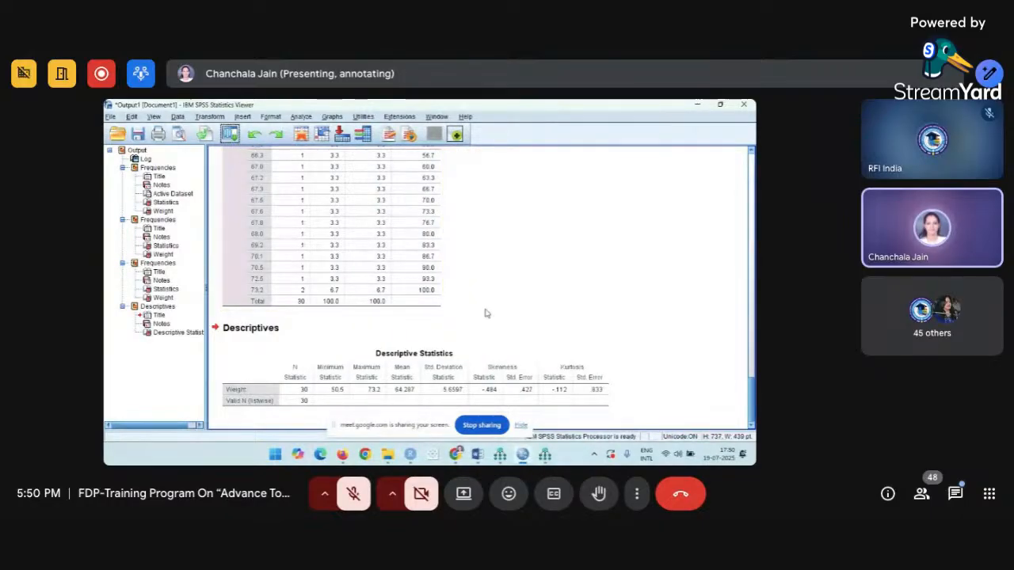
key(alt+Tab)
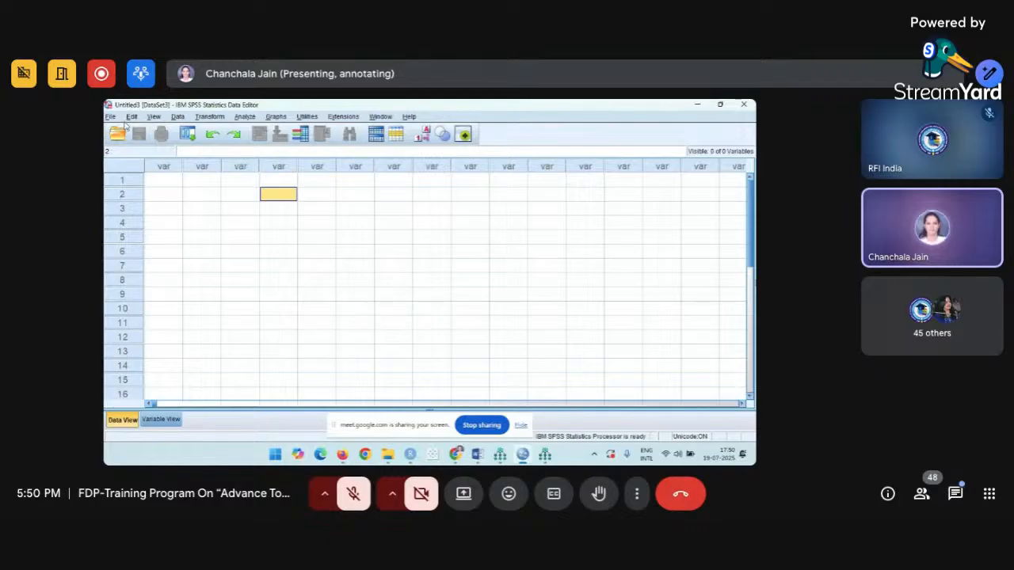
Examine the display, data management and statistical analysis commands, including Classify, General Linear Model and Compare Means.
click(153, 116)
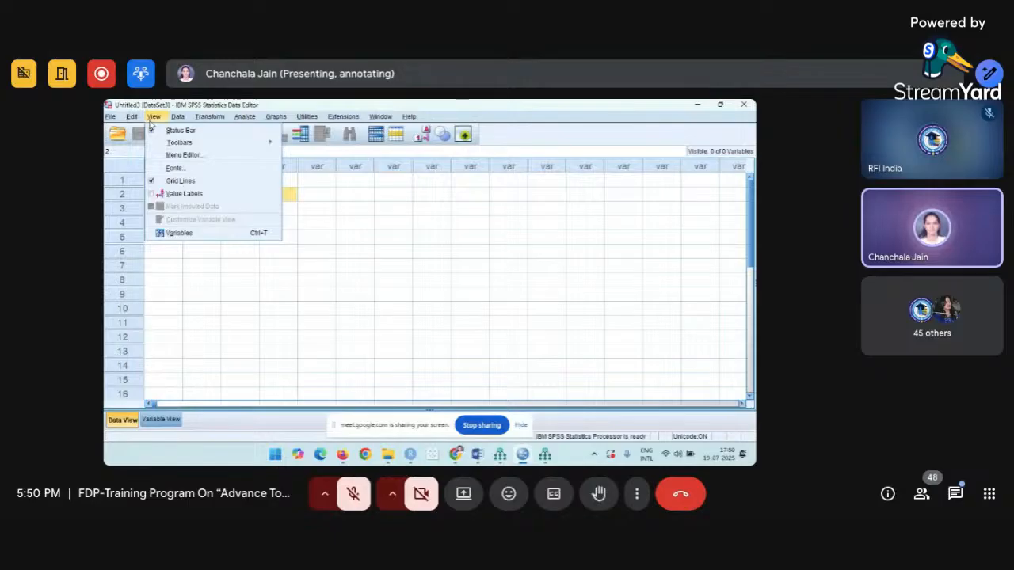
mouse_move(175, 120)
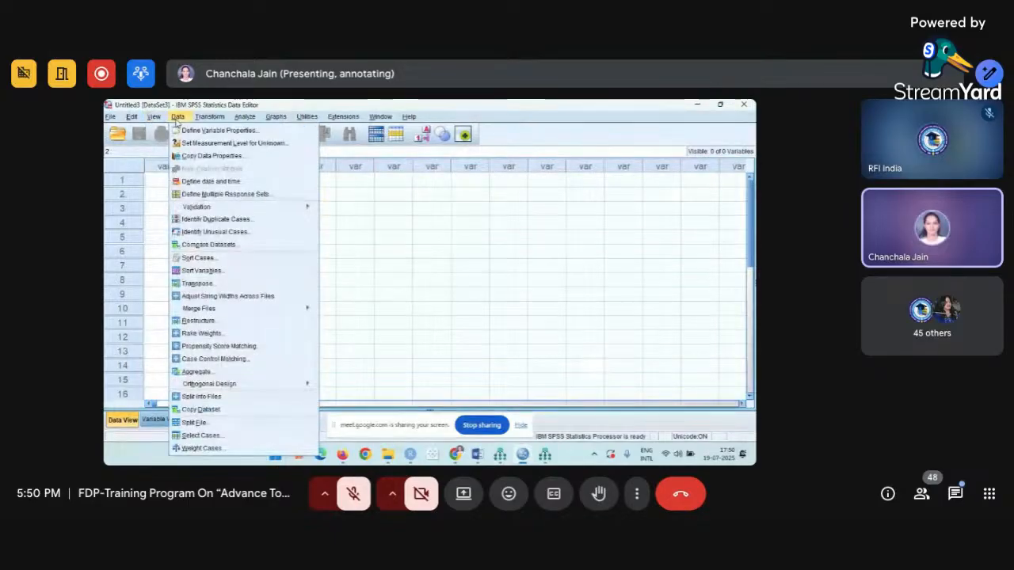
mouse_move(212, 119)
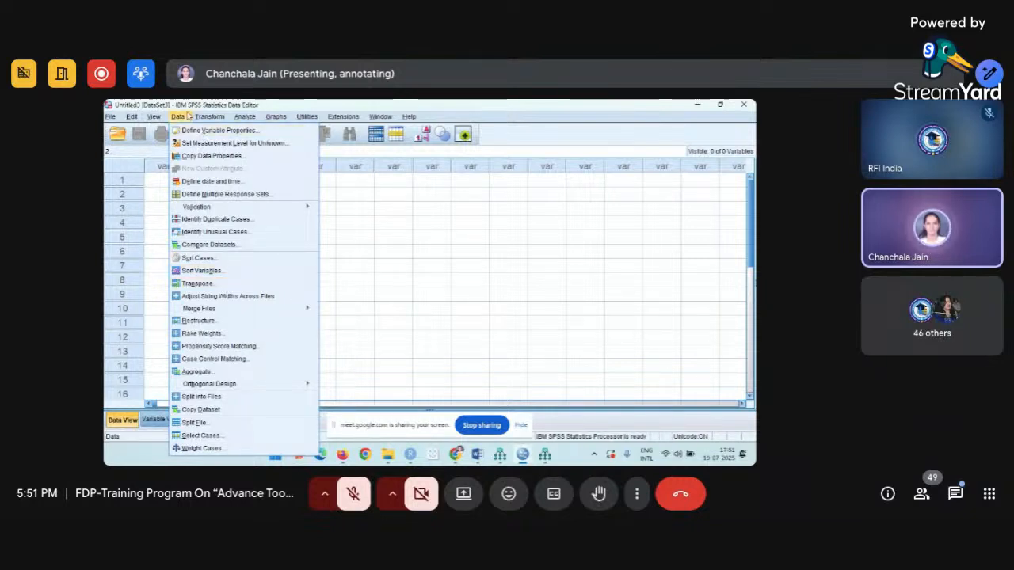
mouse_move(194, 313)
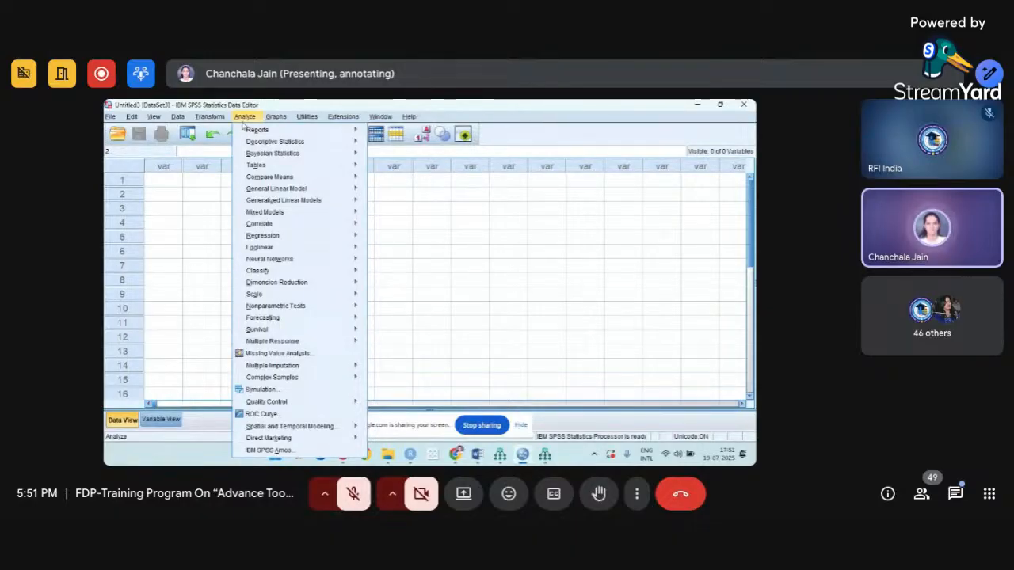
mouse_move(249, 272)
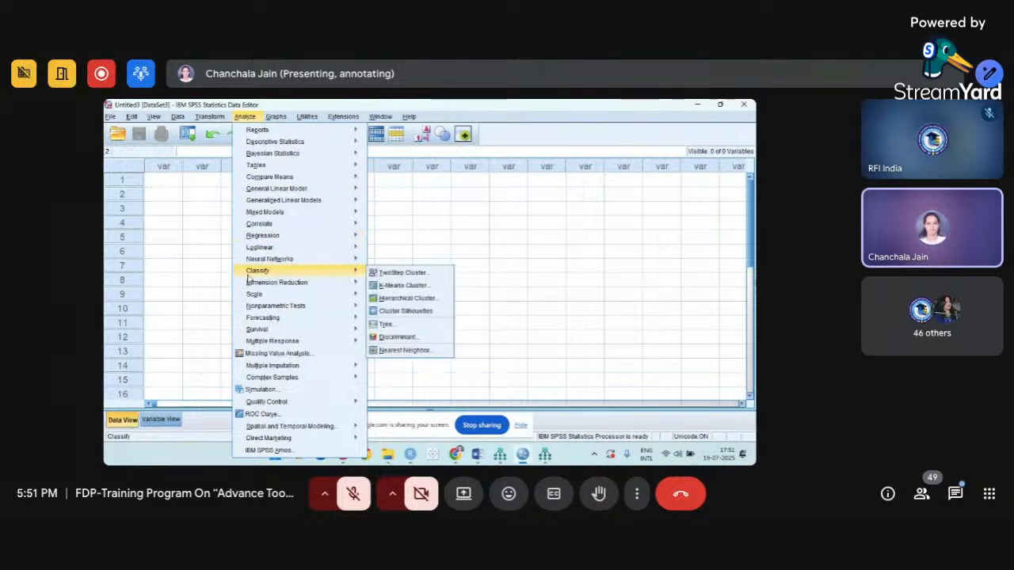
mouse_move(275, 153)
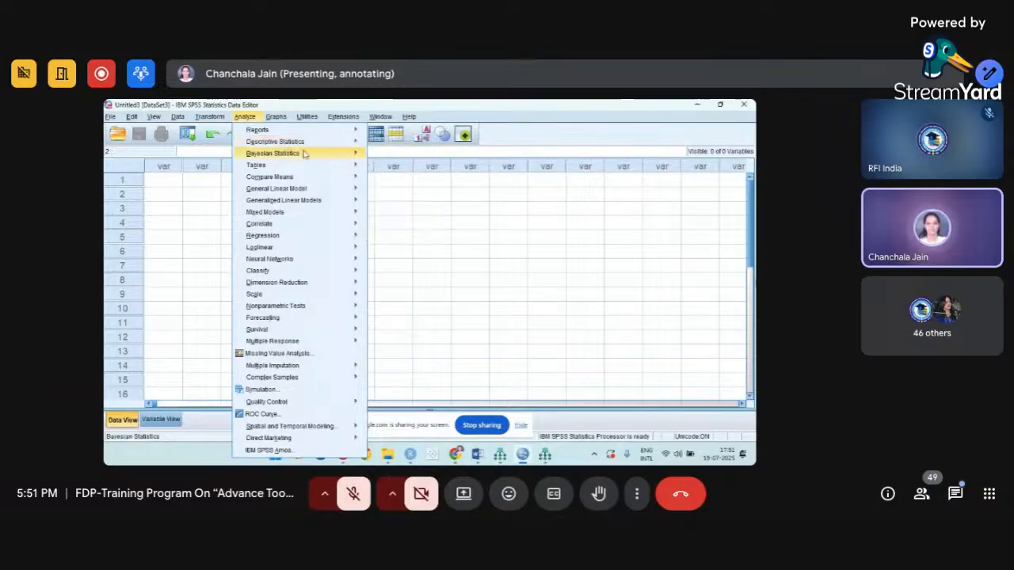
mouse_move(294, 190)
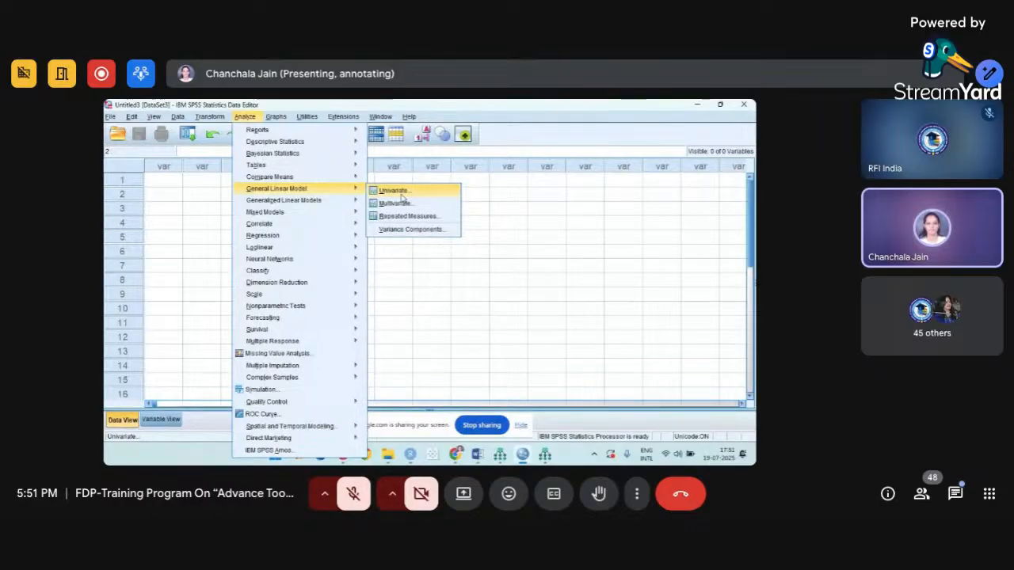
mouse_move(302, 193)
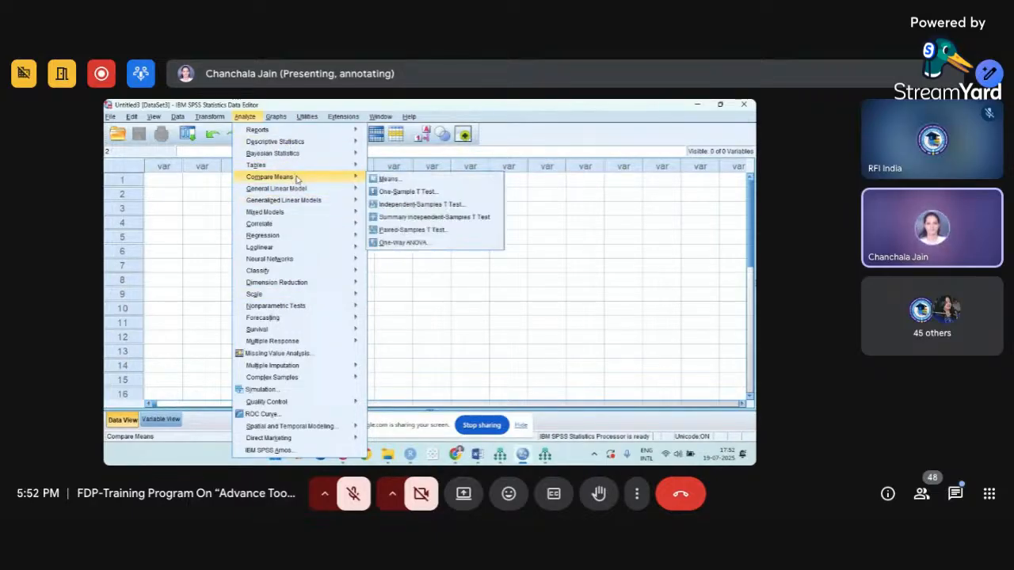
Examine the available graph and extension commands, including Graphboard Template Chooser, Extension Hub and Custom Dialog Builder.
mouse_move(288, 118)
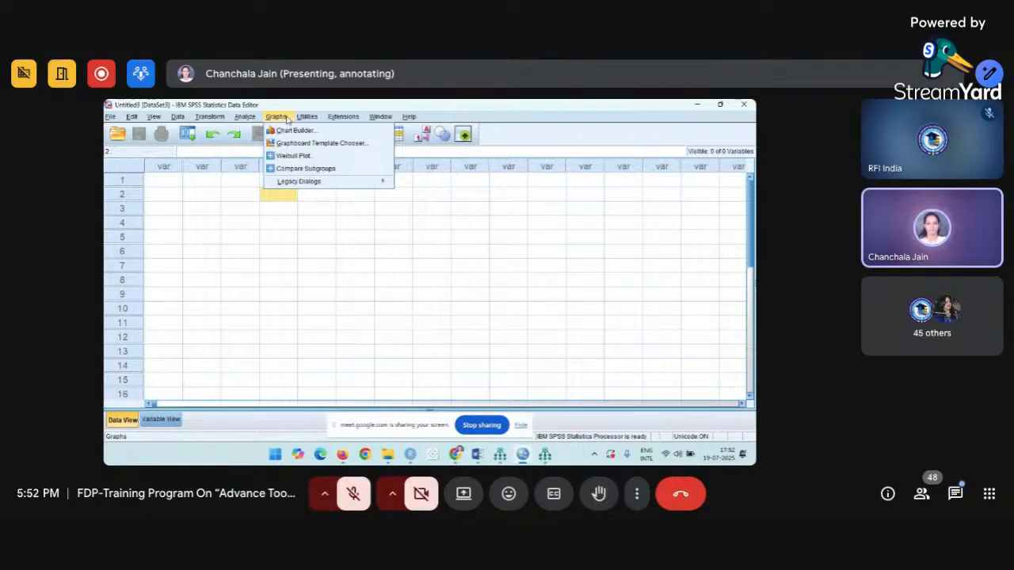
key(super+shift+s)
drag(104, 100, 568, 420)
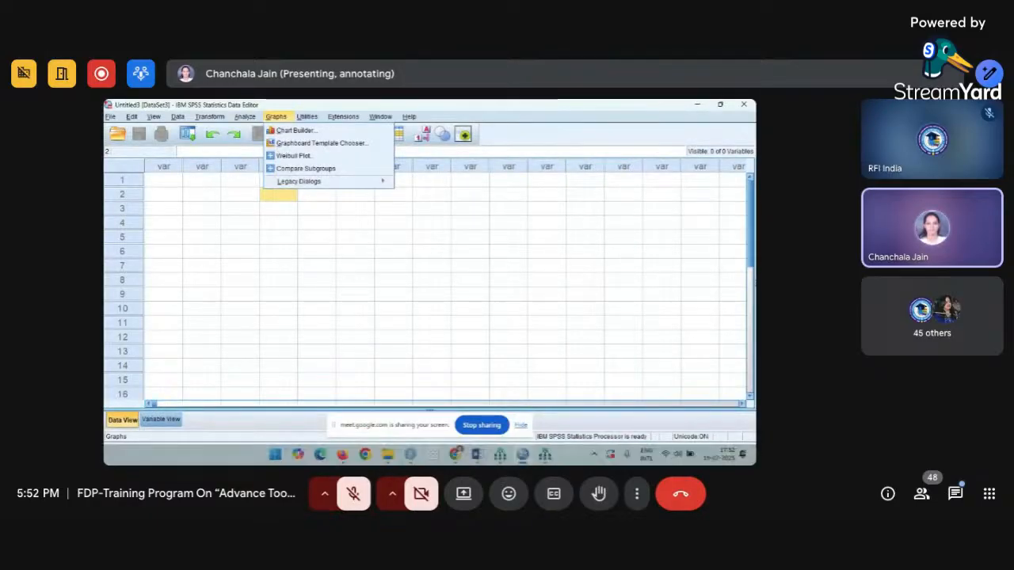
click(276, 117)
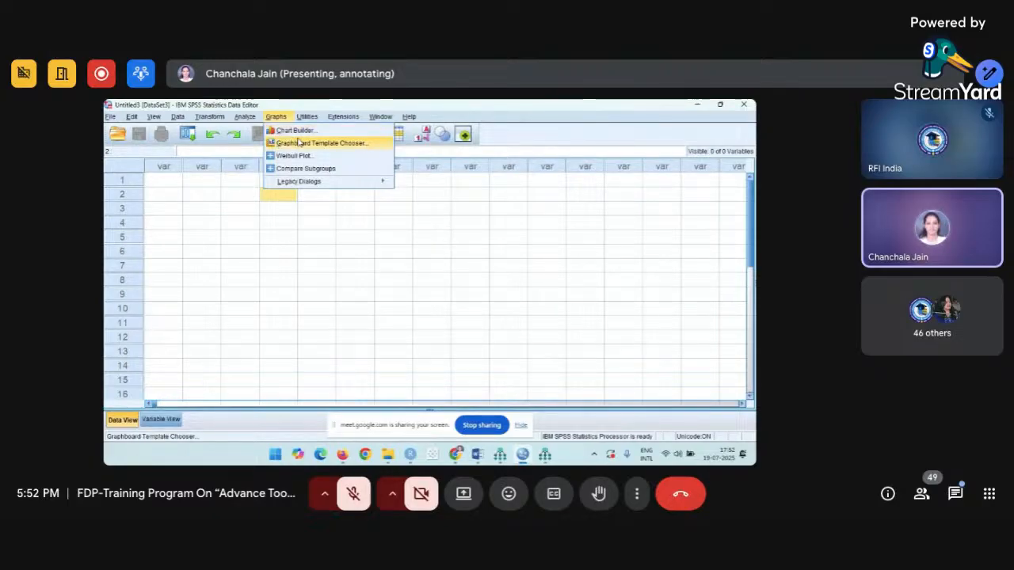
mouse_move(330, 120)
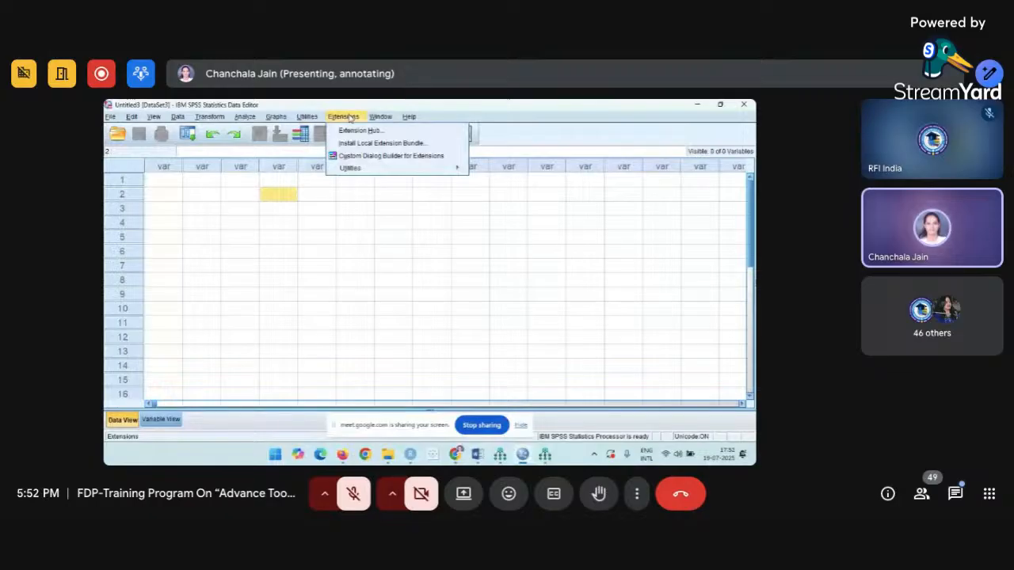
mouse_move(349, 168)
click(352, 229)
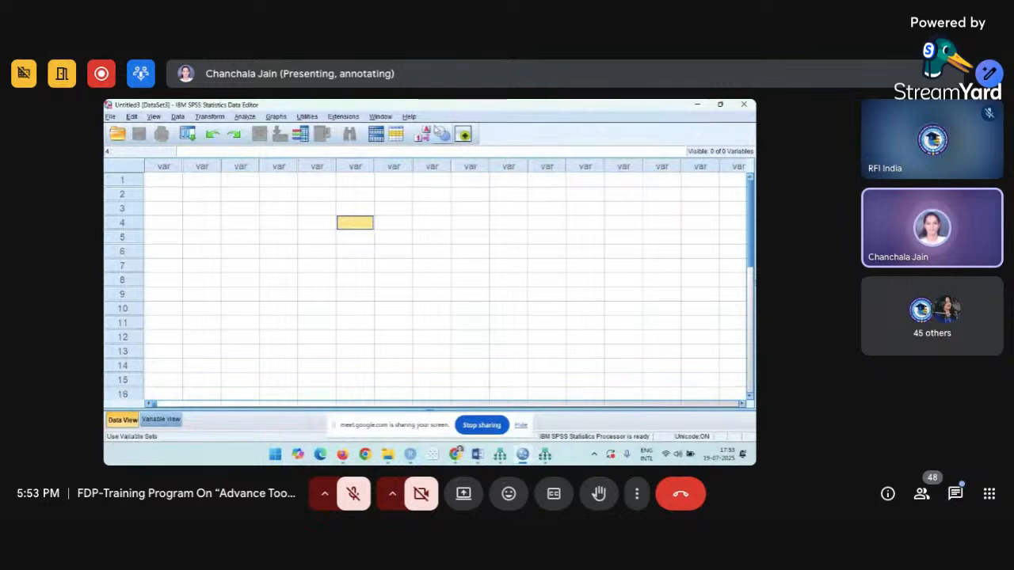
Try to name the first variable "#Gender" in Variable View.
click(178, 420)
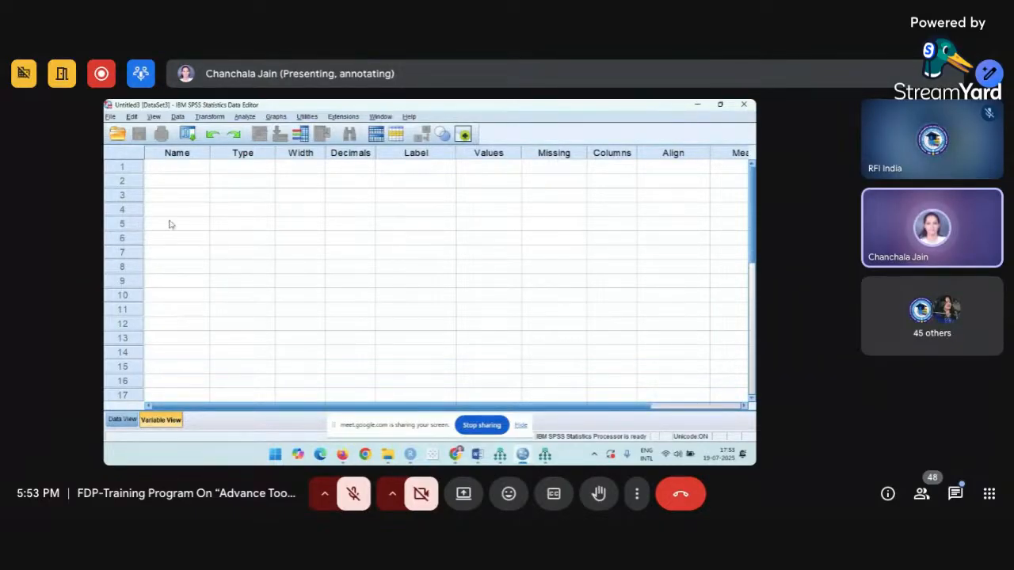
click(201, 169)
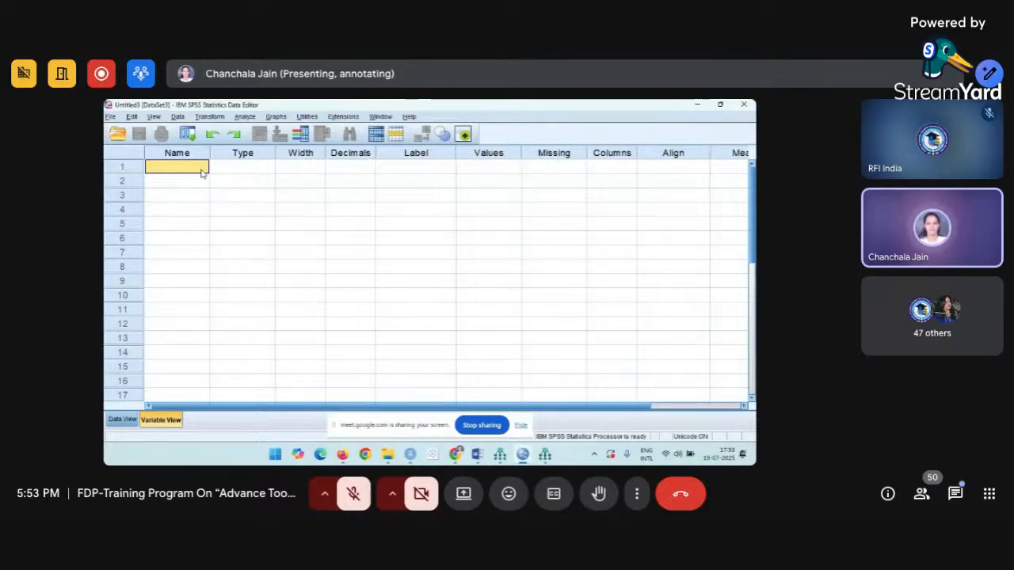
text(#Gender)
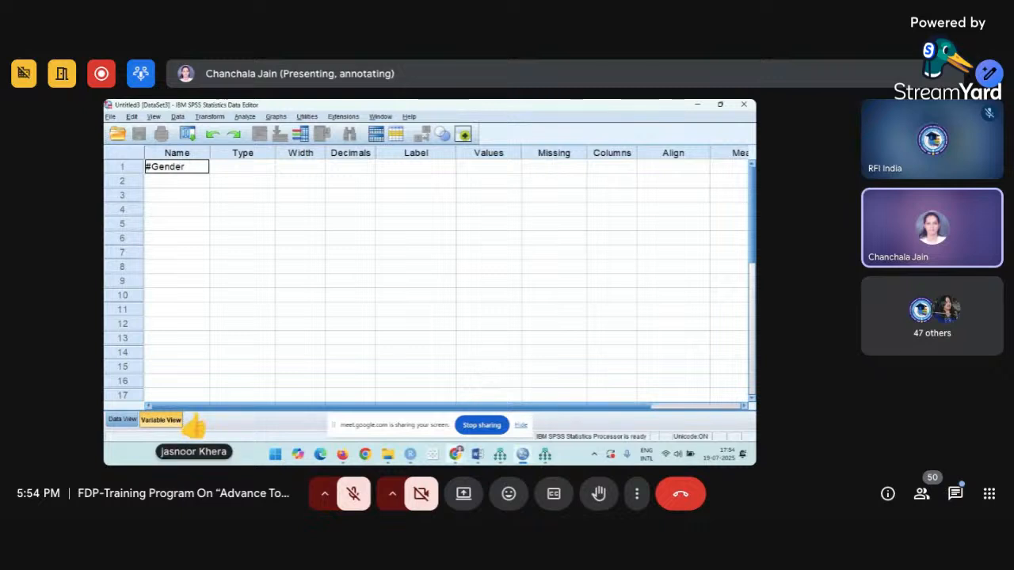
mouse_move(455, 454)
click(434, 408)
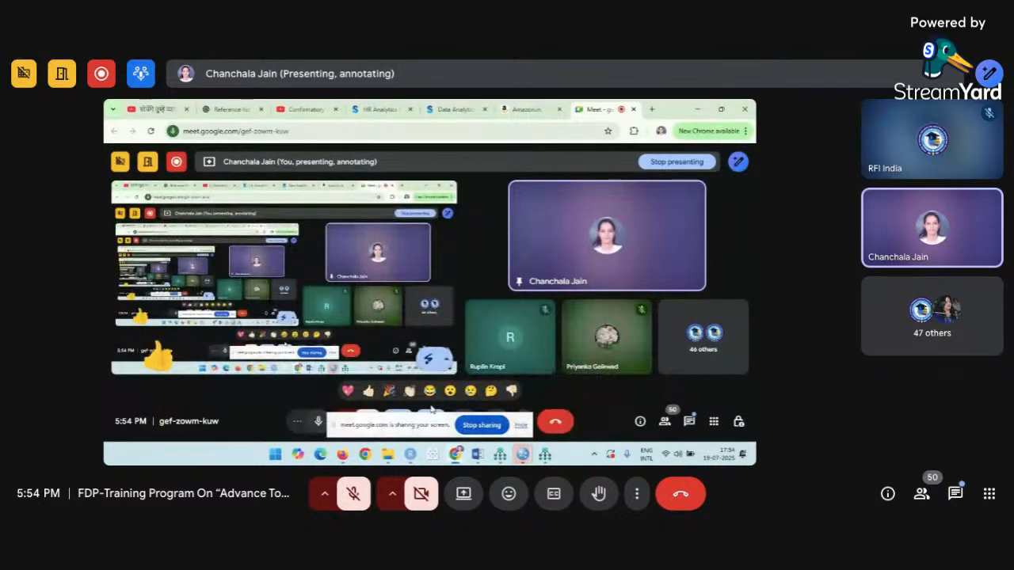
key(alt+Tab)
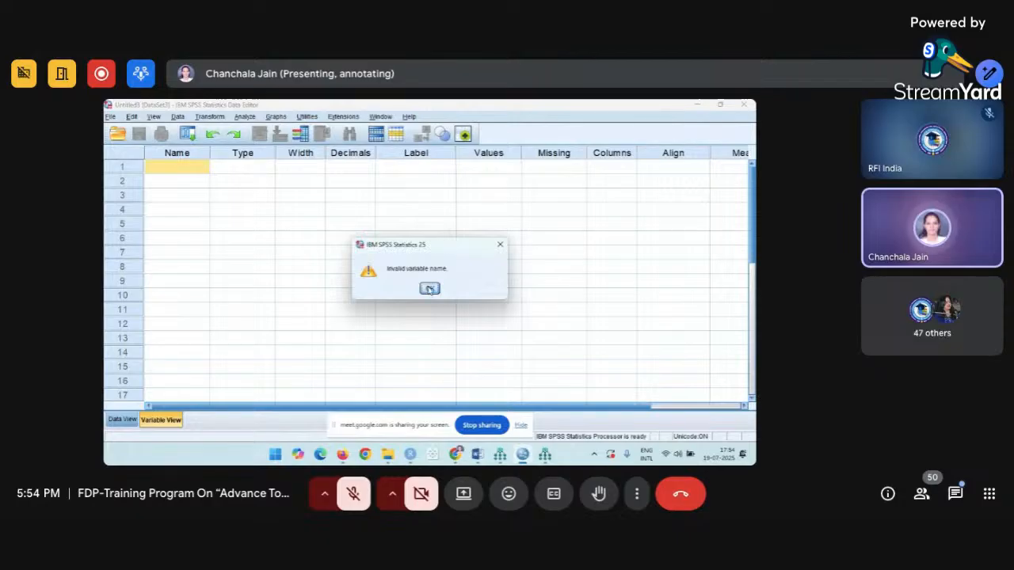
click(429, 288)
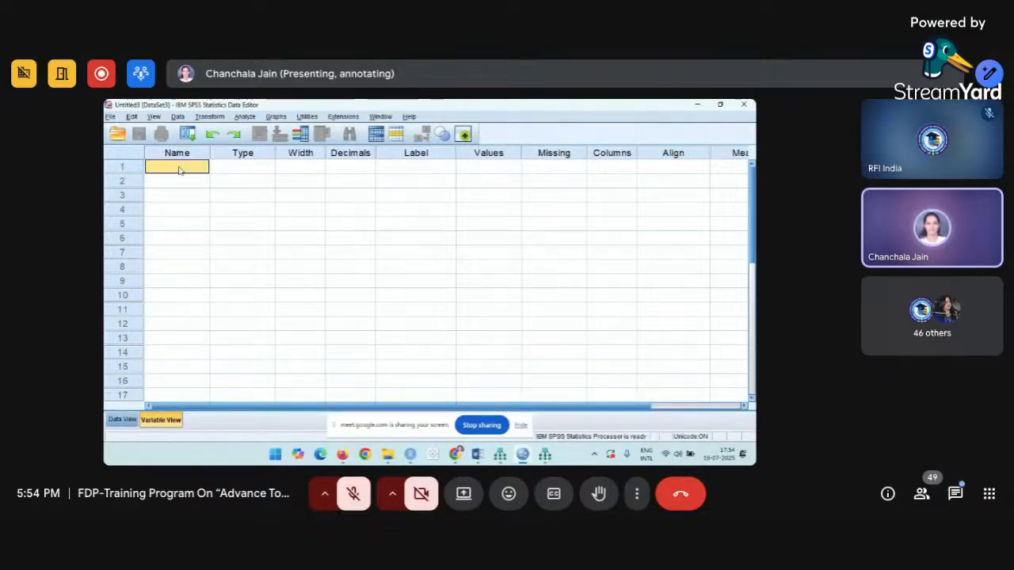
Try to give the first variable a name that begins with the % character.
text(Gender)
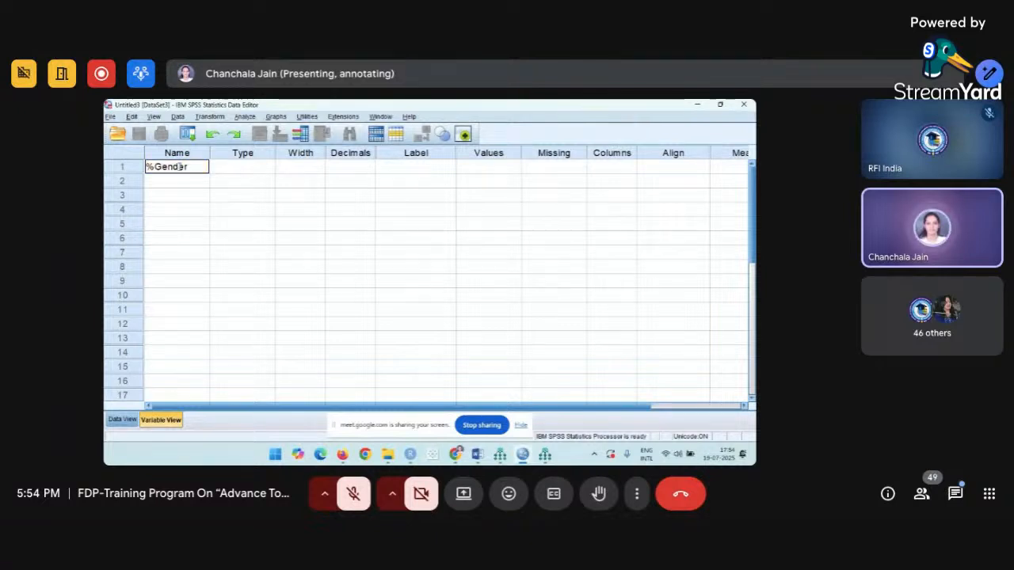
key(Return)
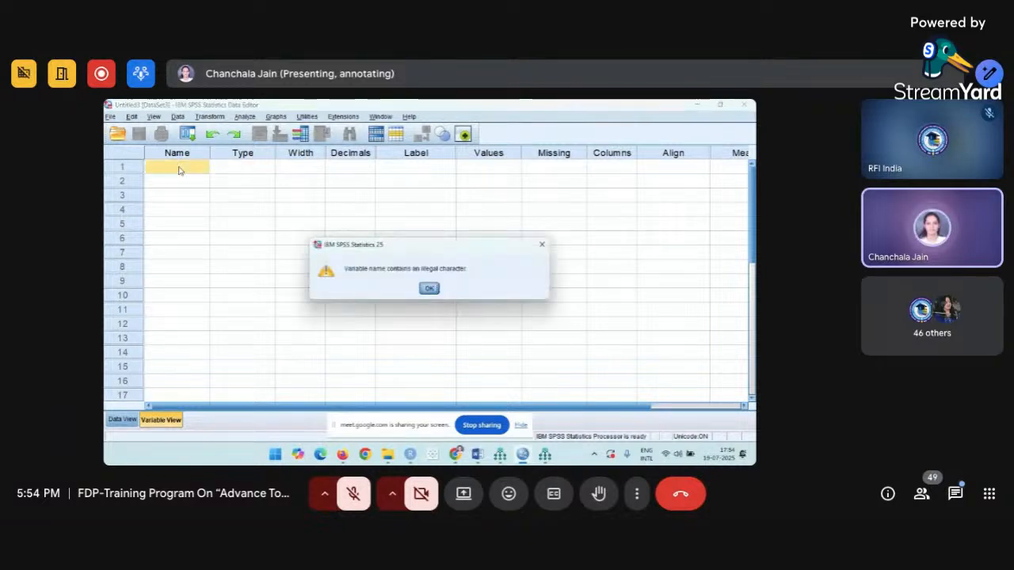
key(Return)
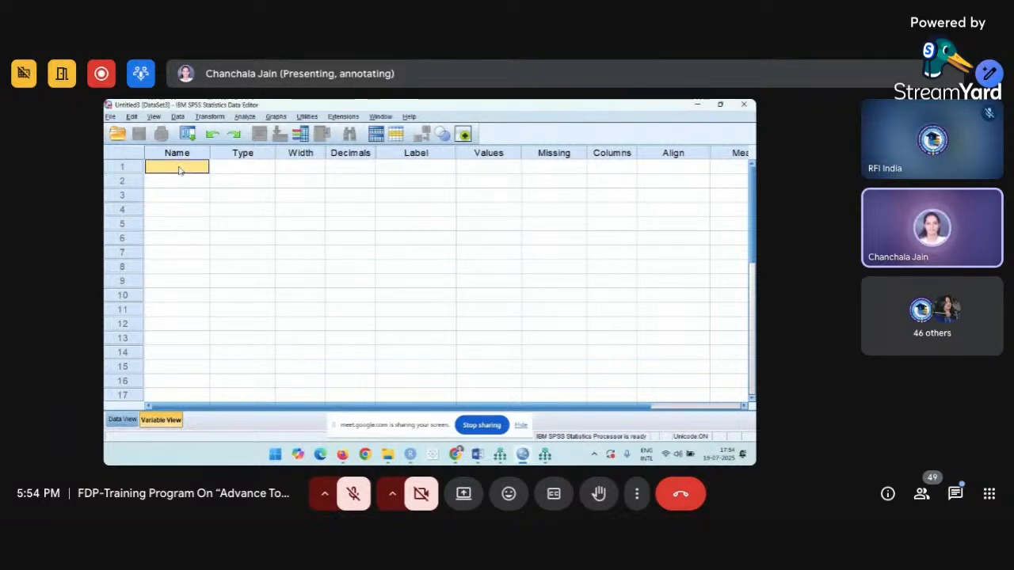
Try to name the first variable "&Gender".
text(&G)
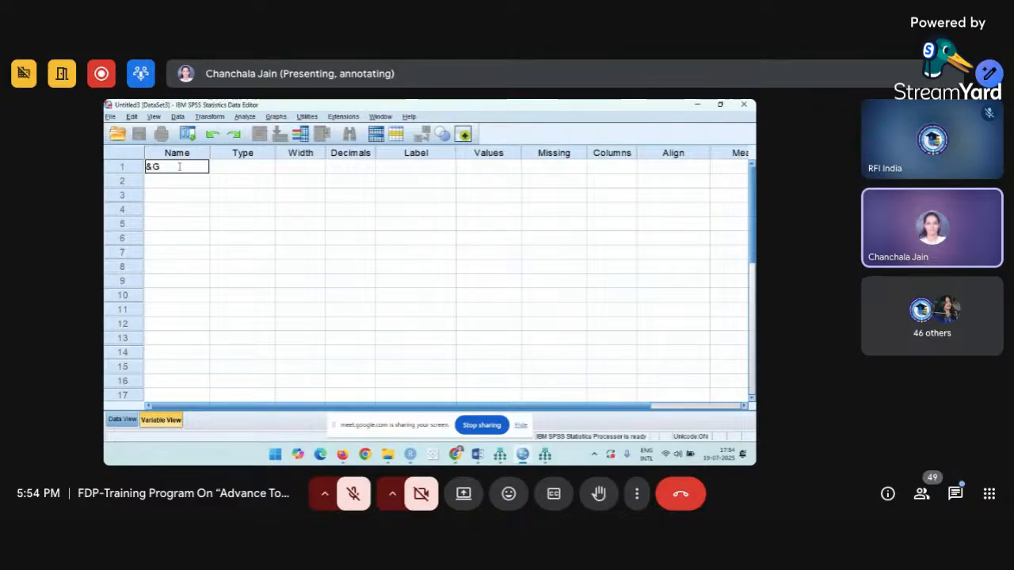
text(ender)
key(Return)
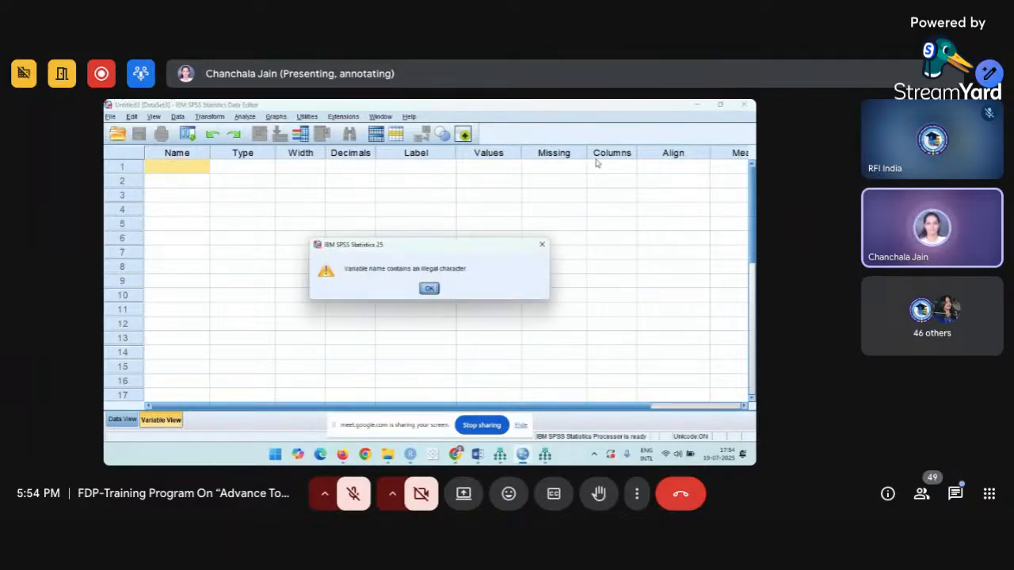
click(429, 288)
Try to name the first variable "$gENDER".
text($gENDER)
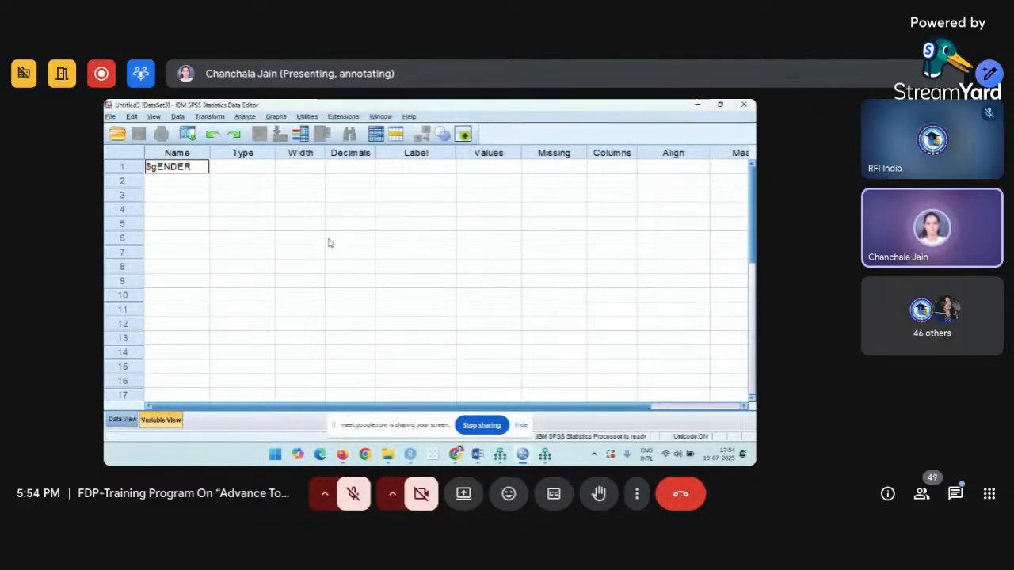
key(Return)
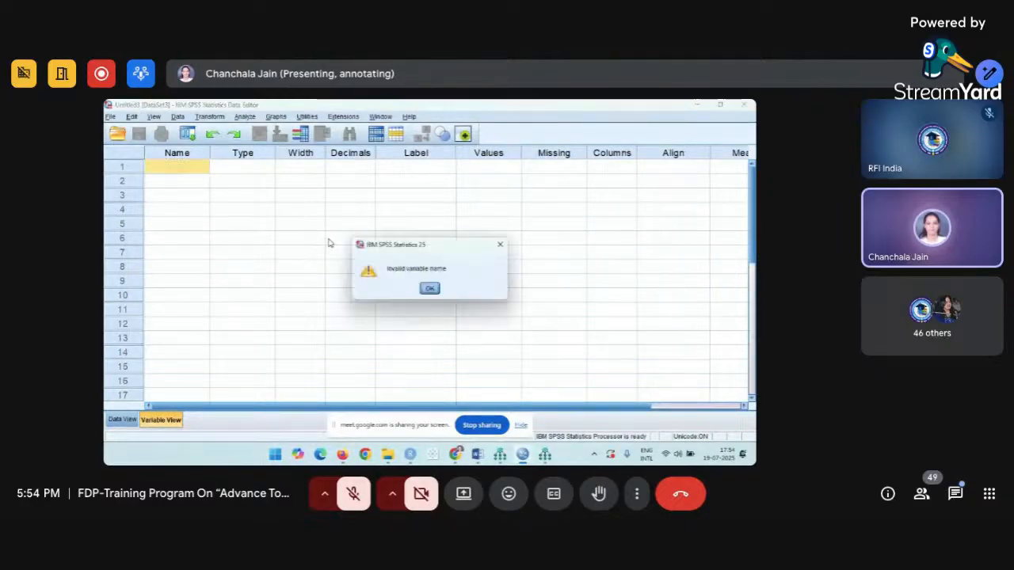
click(429, 289)
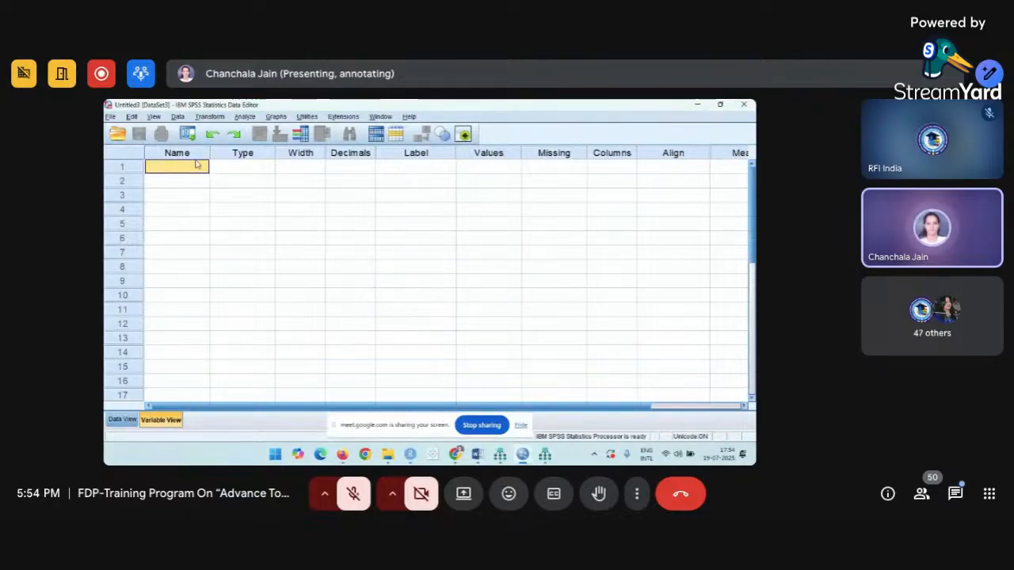
text(@)
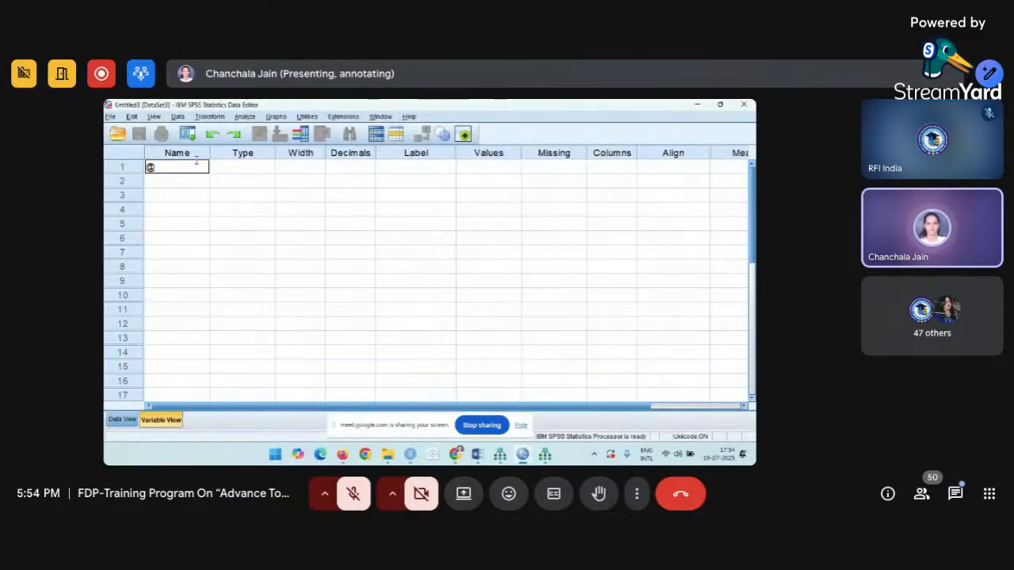
text(Gender)
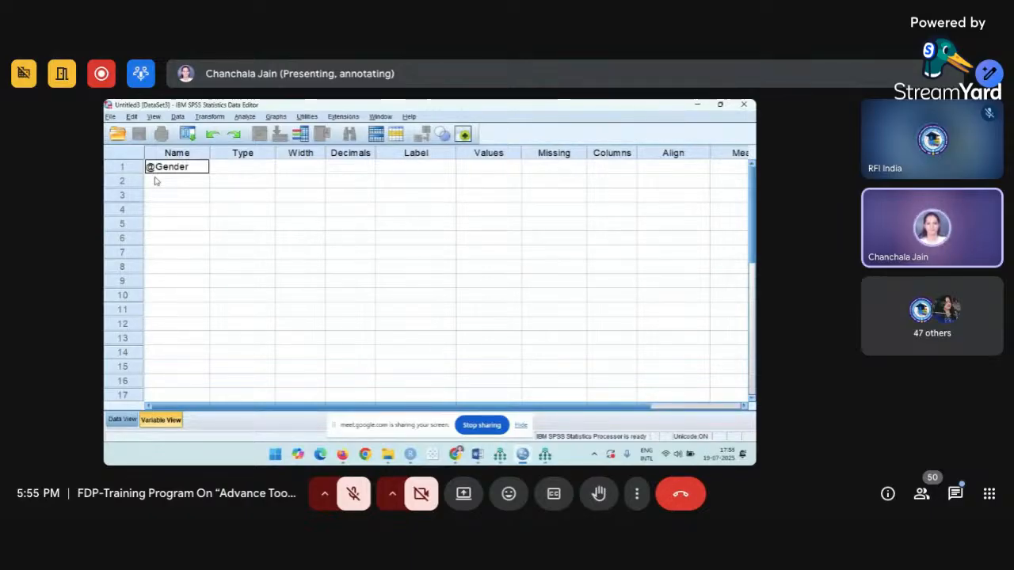
key(Tab)
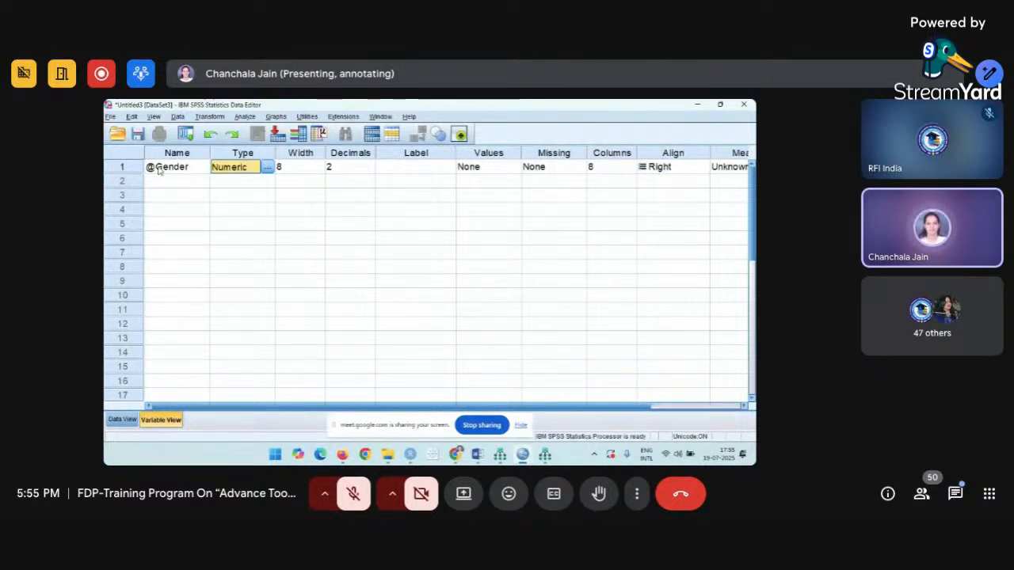
Try to rename the first variable "1Gender" so that its name begins with a digit.
double_click(158, 167)
key(BackSpace)
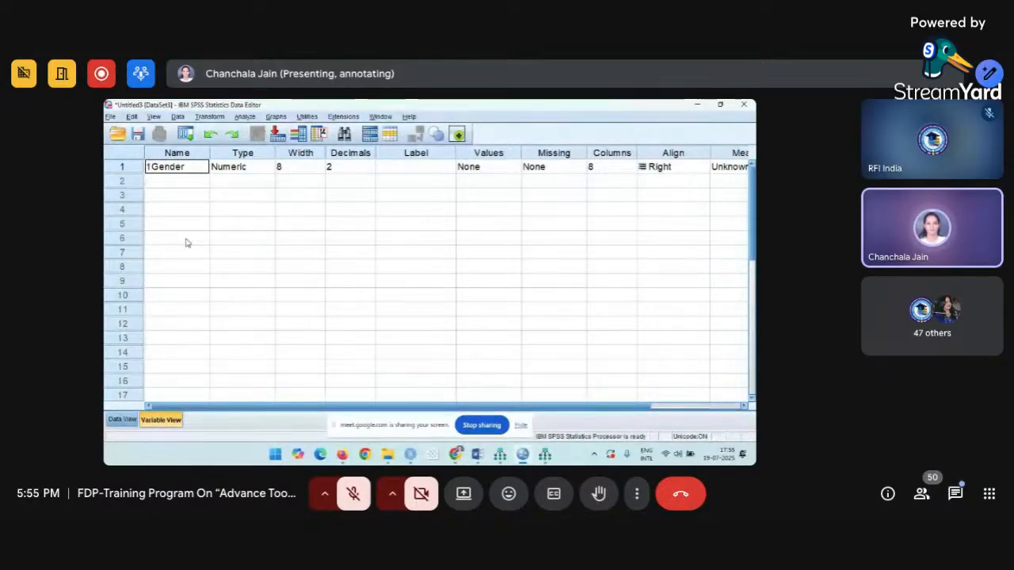
text(@)
key(Tab)
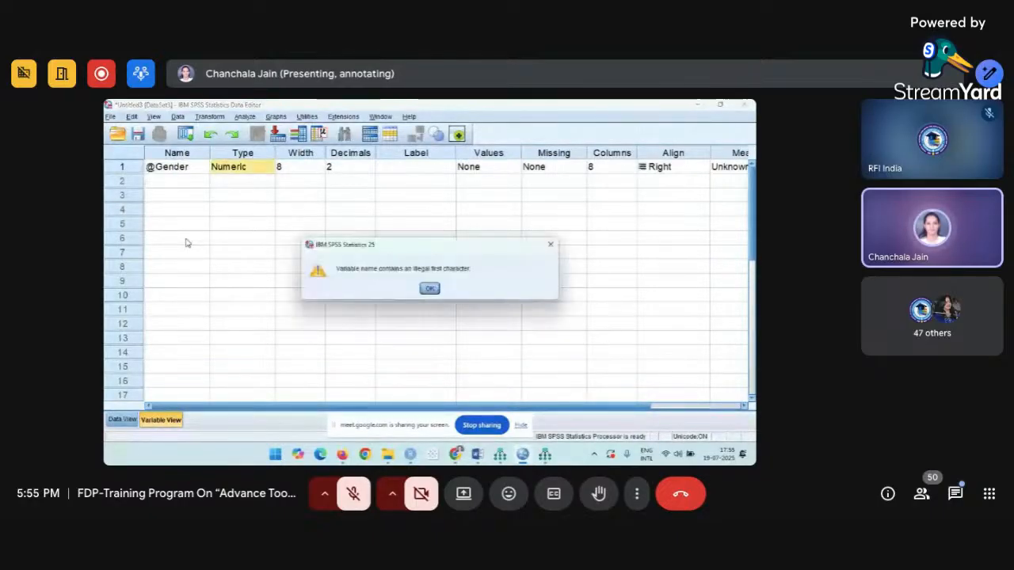
click(429, 288)
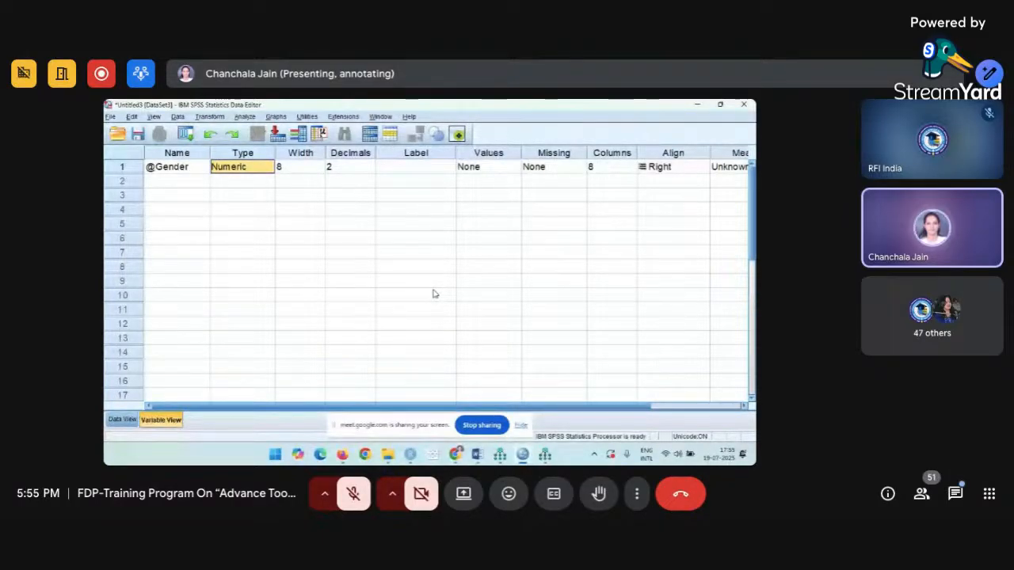
double_click(187, 167)
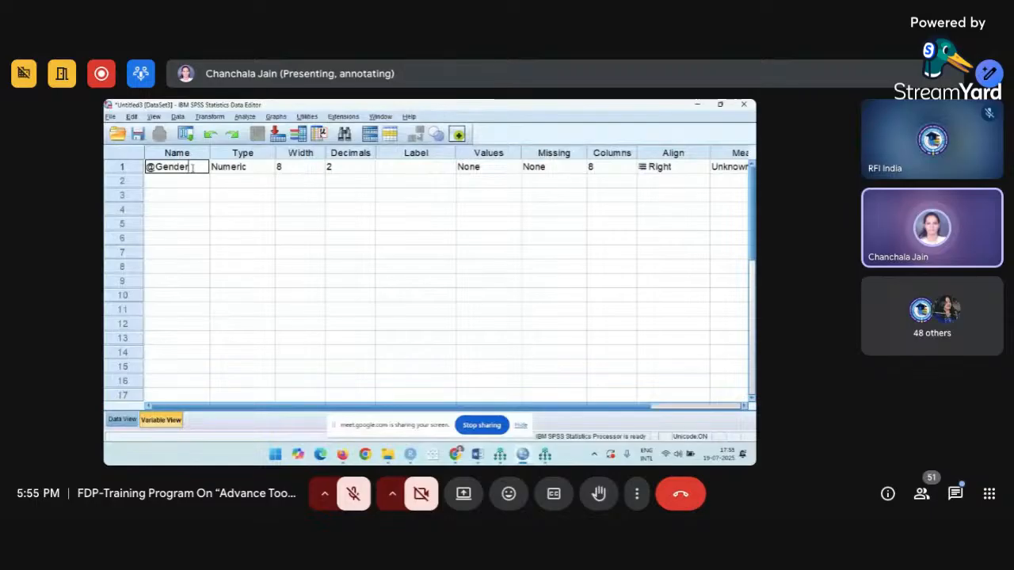
text(1)
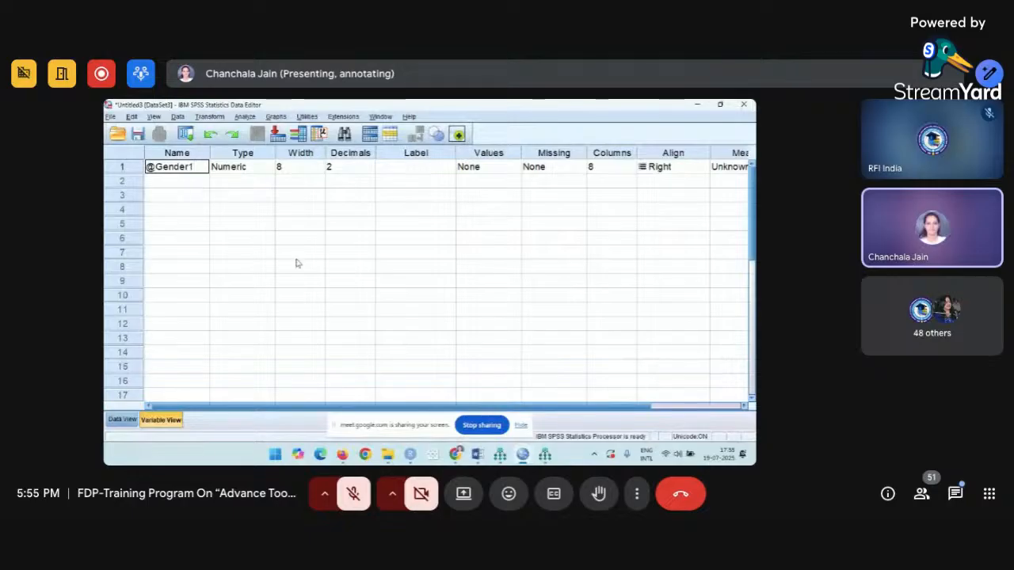
key(Tab)
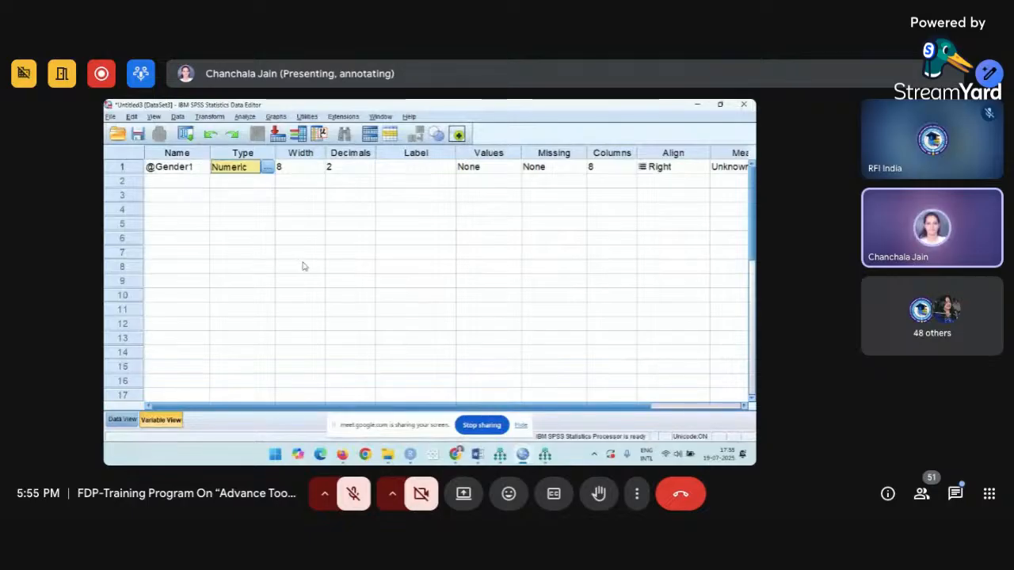
Try to rename the first variable "Gender of Student", with spaces between the words.
click(183, 169)
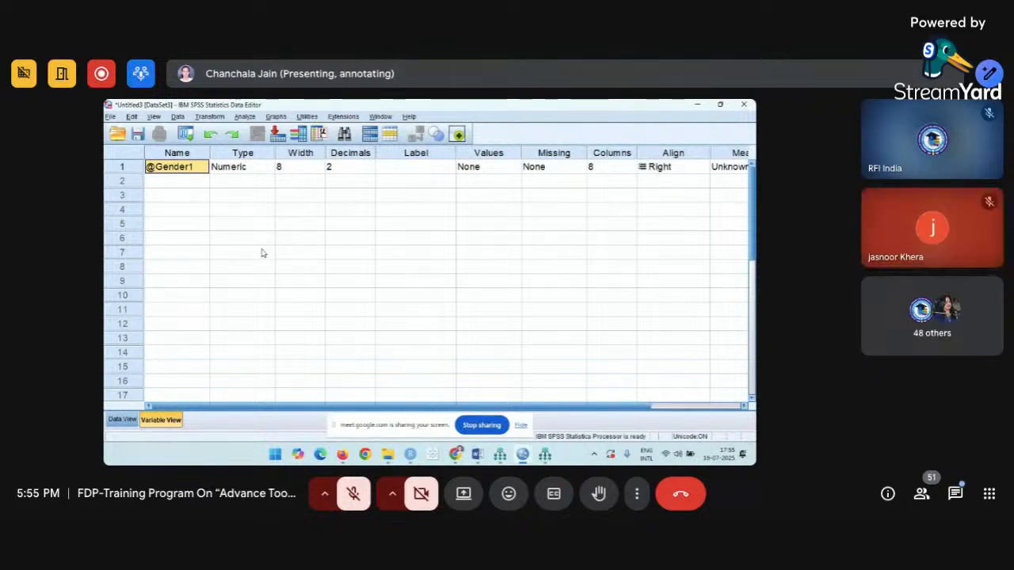
text(Gender)
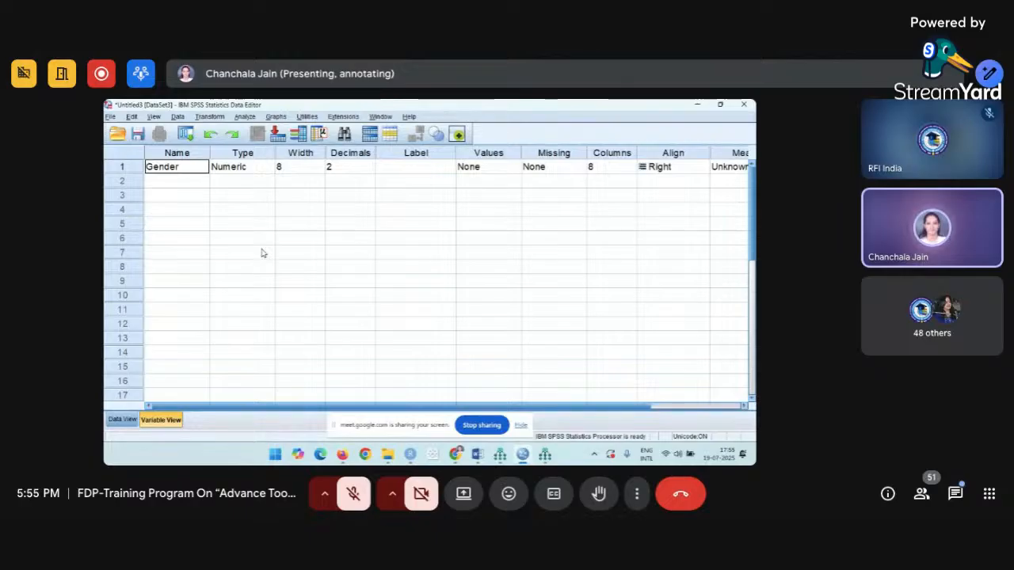
text( of Studen)
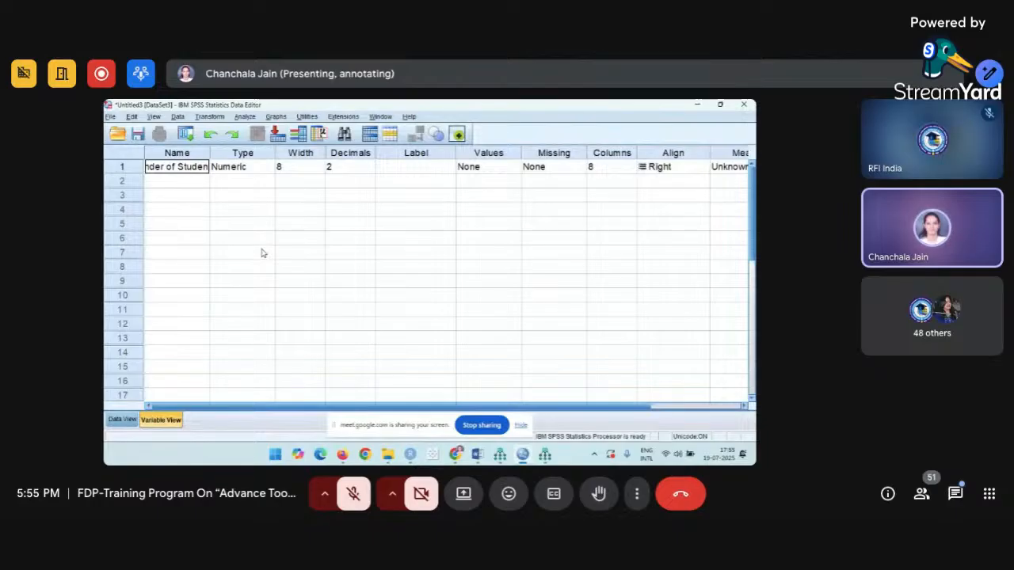
text(t)
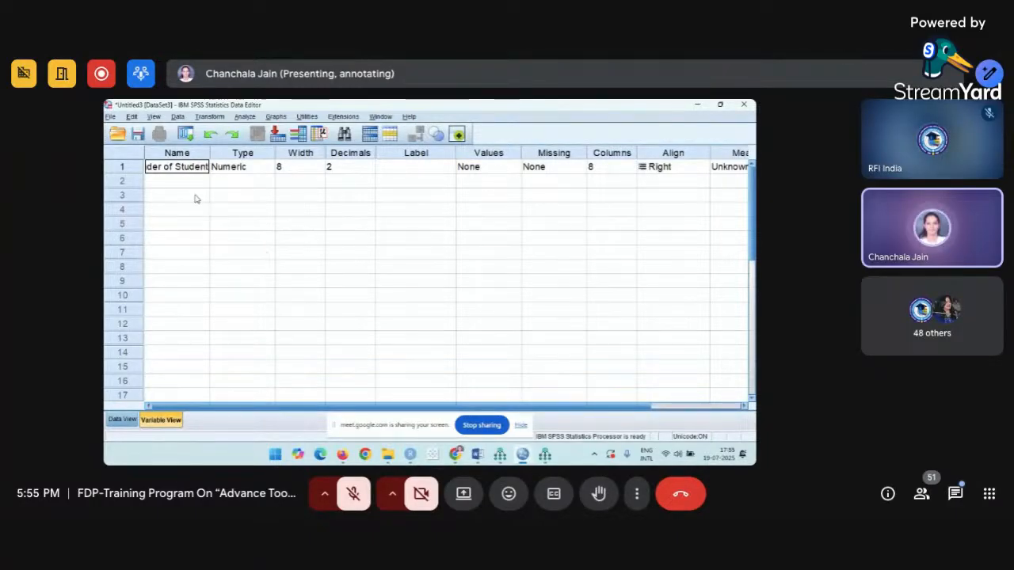
key(Tab)
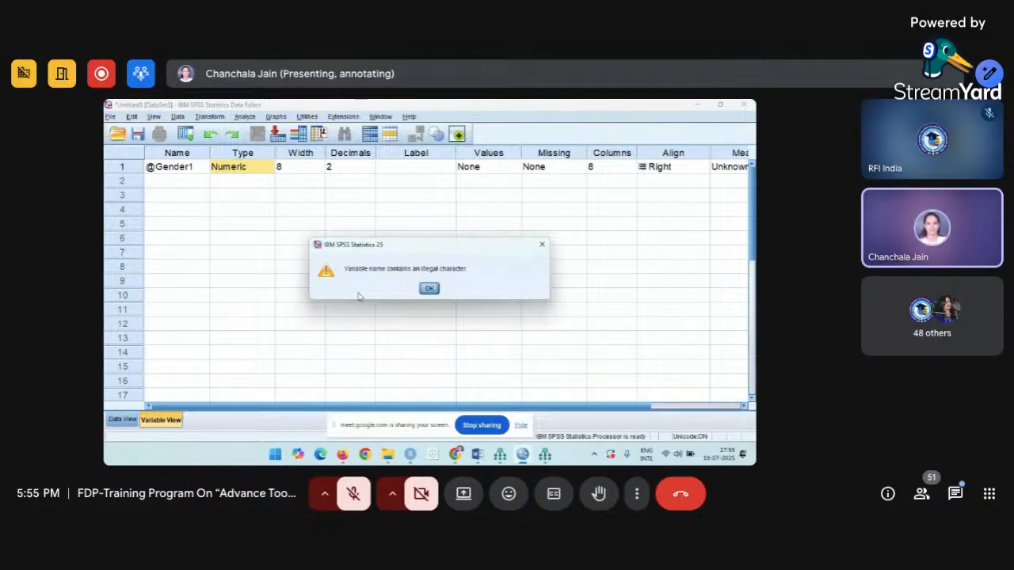
click(429, 288)
Rename the first variable "Gender_of.Student" and widen the Name column to fit the full name.
click(192, 170)
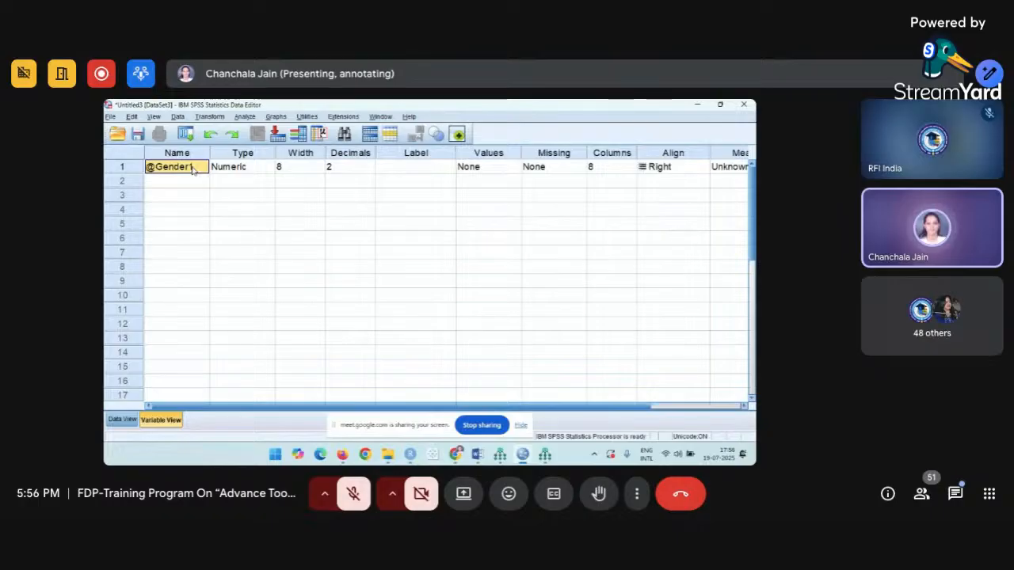
text(Gender_)
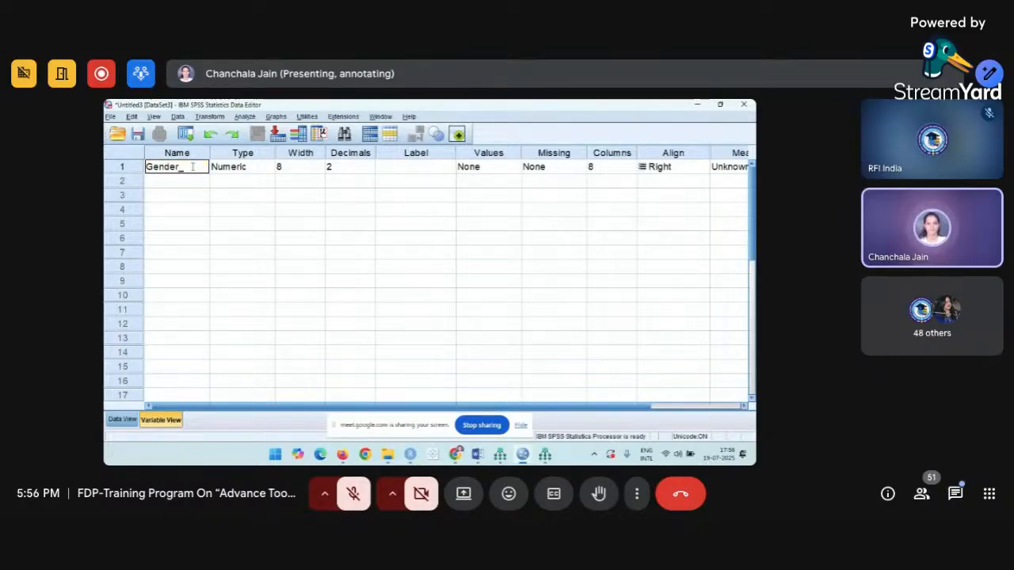
text(of.St)
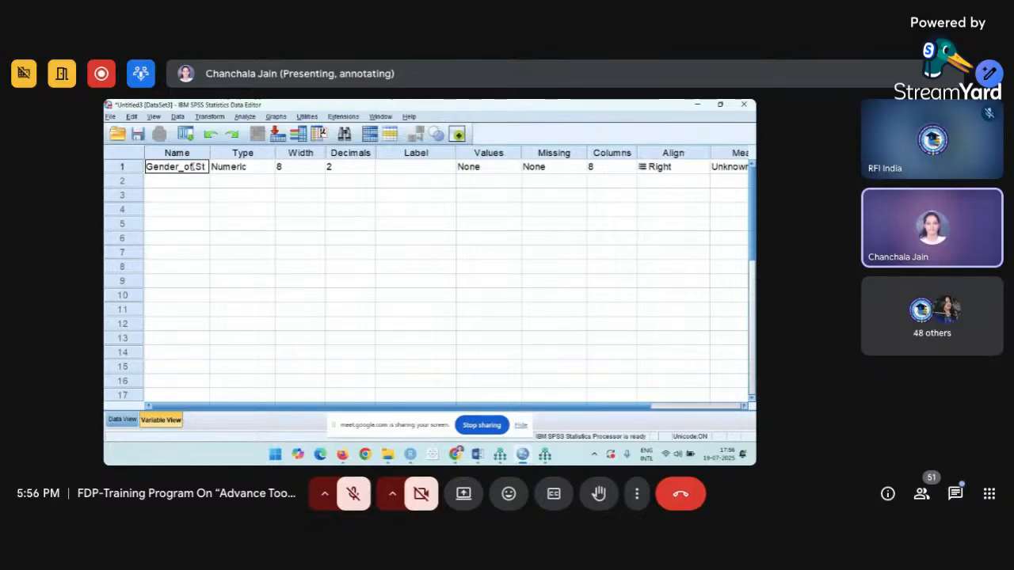
text(udent)
key(Tab)
drag(210, 153, 229, 152)
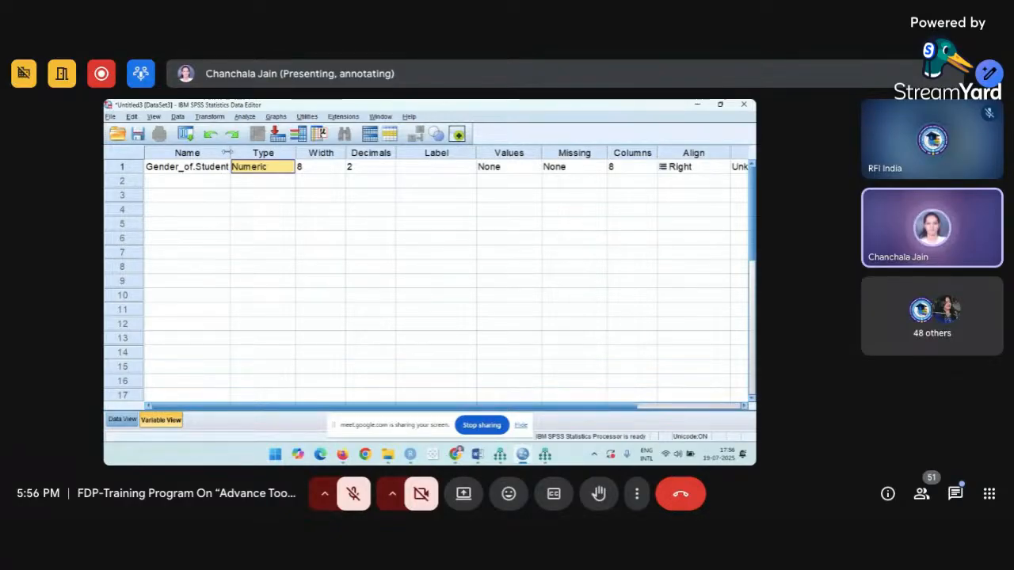
Narrow the Name column again and rename the first variable "Gender".
drag(230, 153, 204, 153)
click(193, 168)
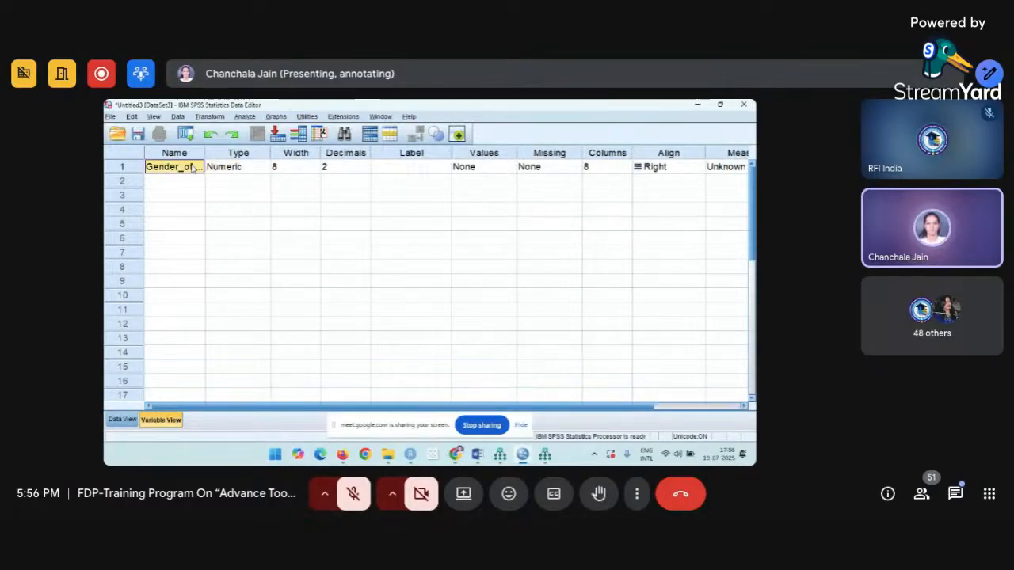
text(Gende)
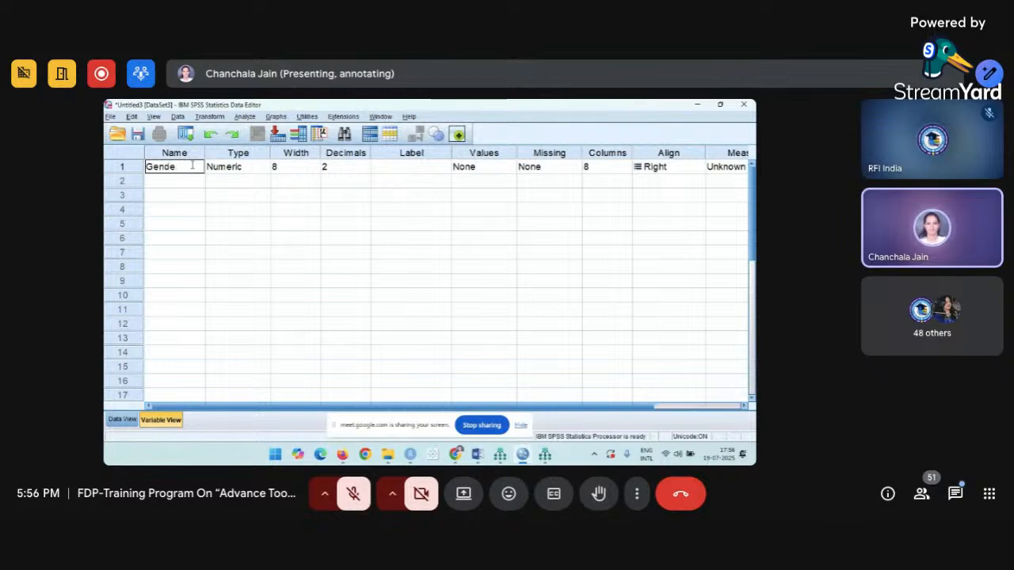
key(Tab)
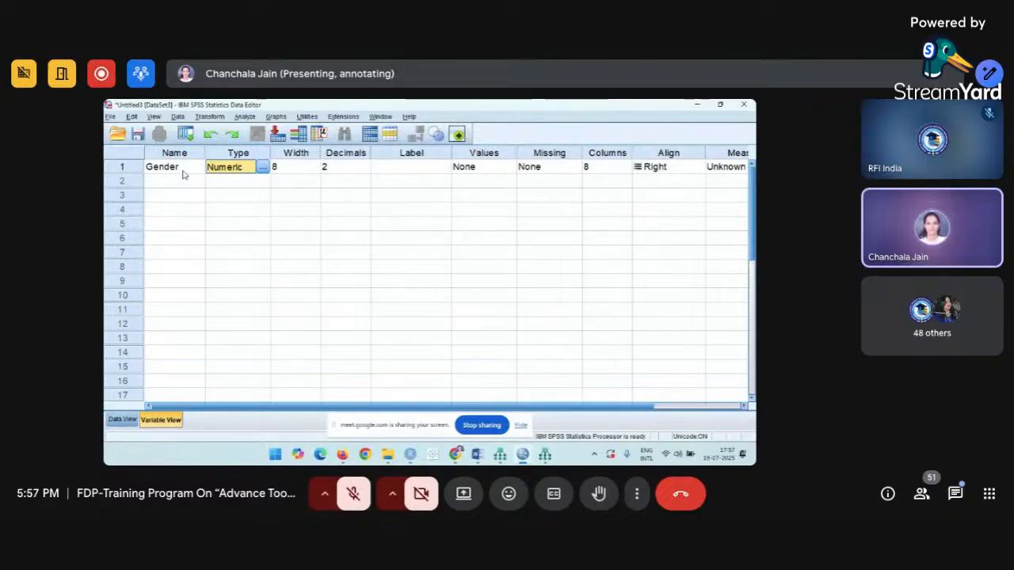
Switch to the Google Meet call, look through the list of participants and close the list.
key(alt+Tab)
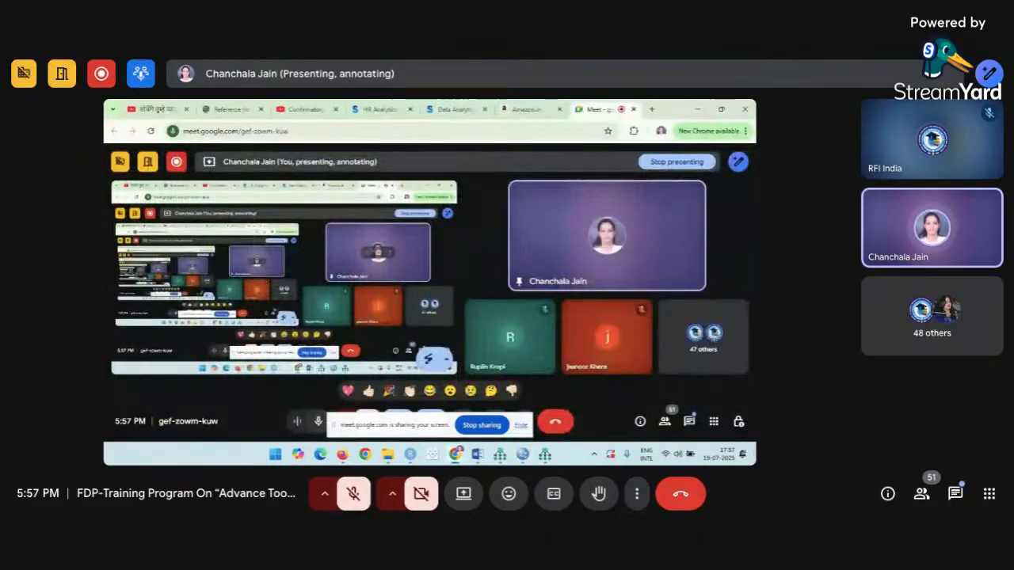
click(665, 421)
scroll(654, 333, down, 5)
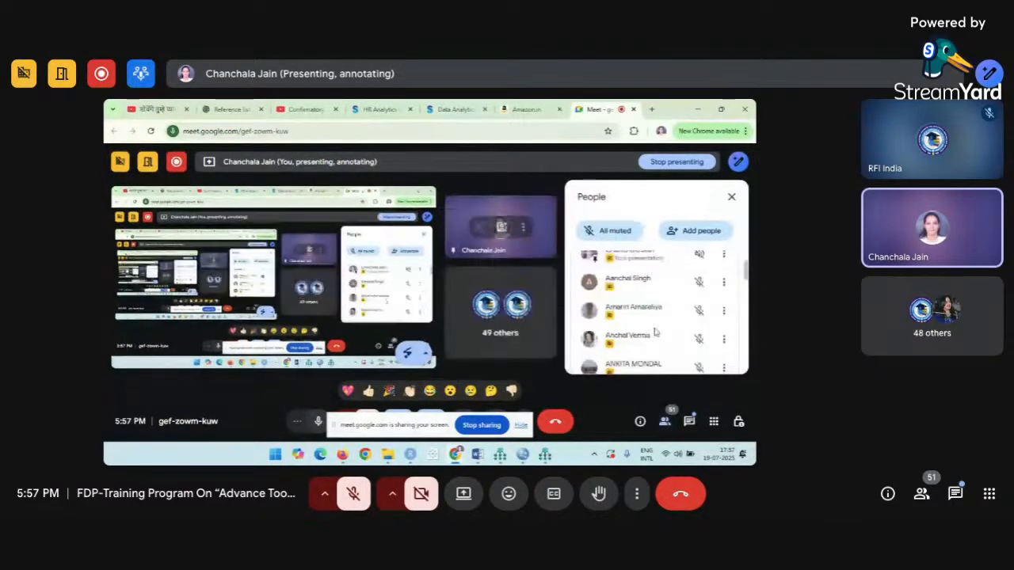
scroll(654, 332, down, 10)
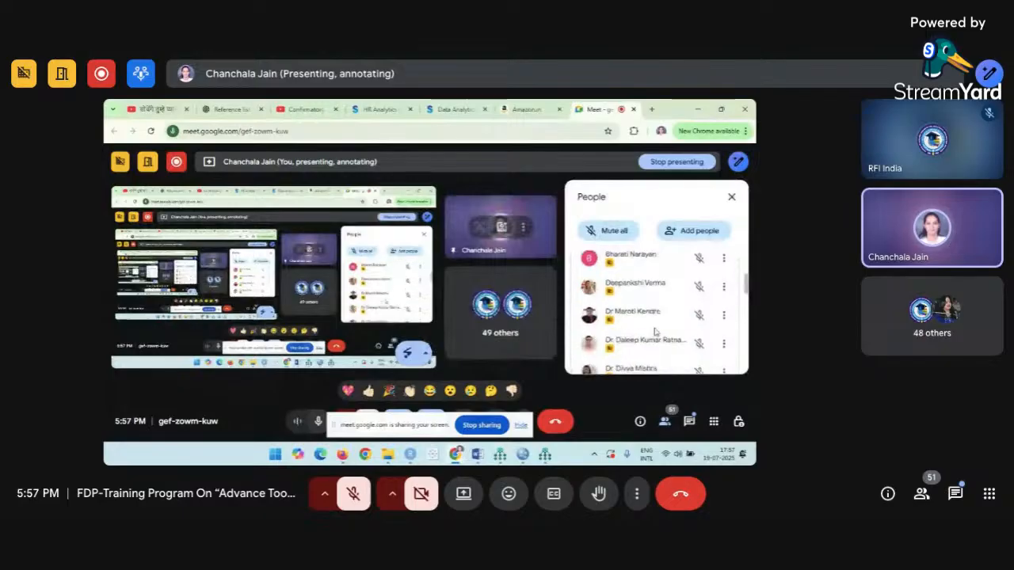
scroll(654, 333, down, 10)
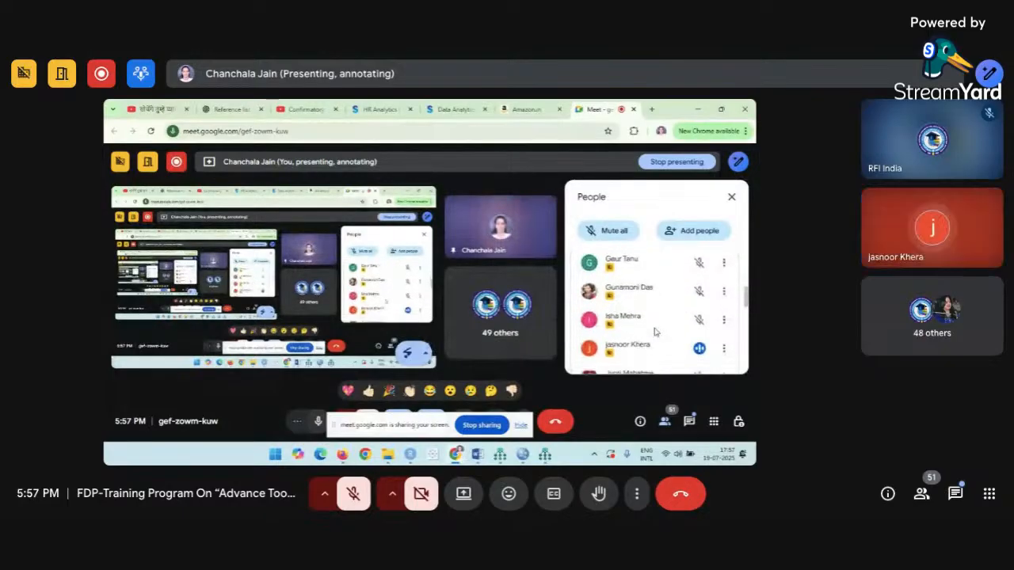
scroll(654, 333, up, 15)
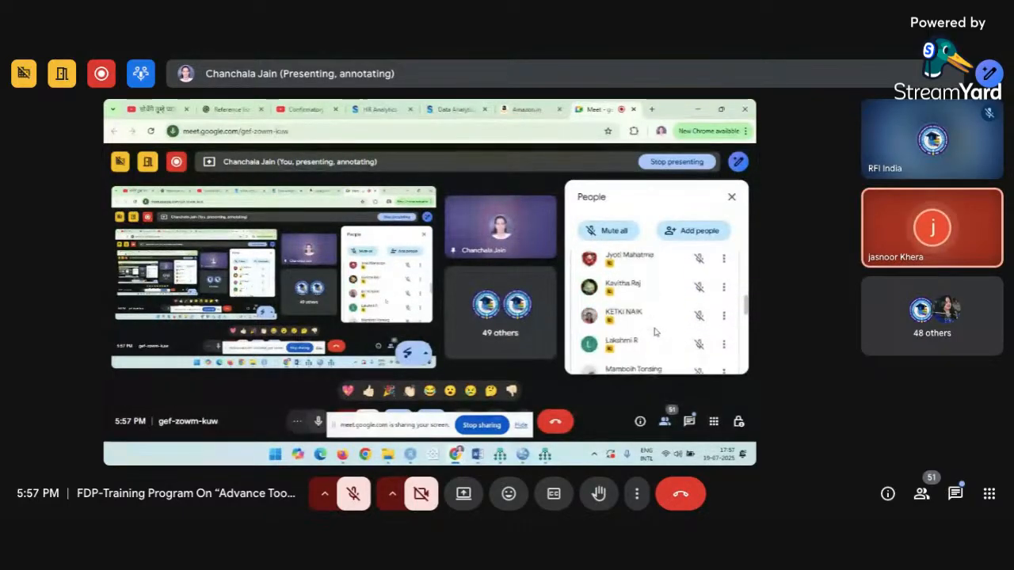
click(731, 196)
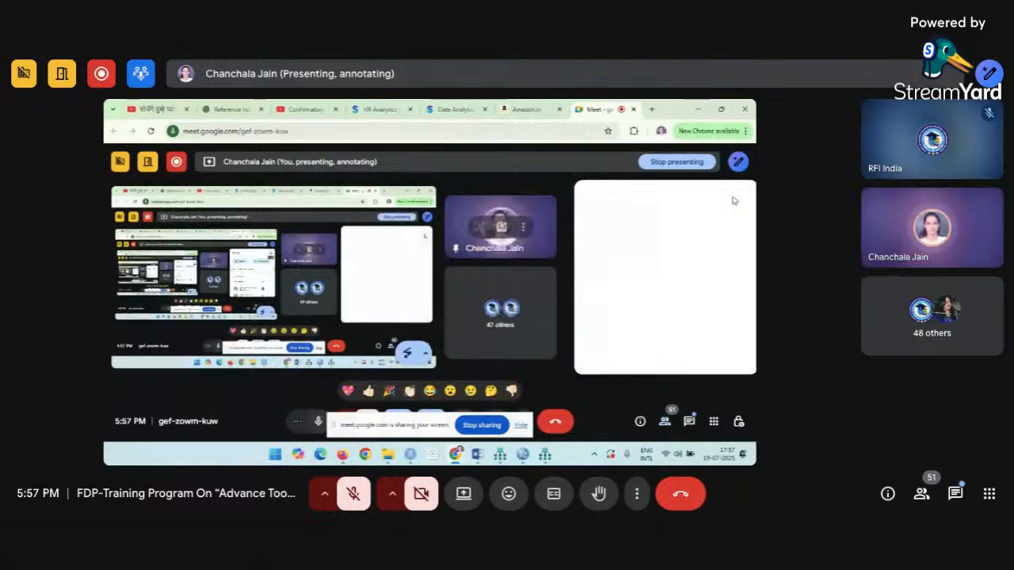
Switch back to SPSS Statistics, compare the String and Numeric variable types for Gender and keep Numeric.
key(alt+Tab)
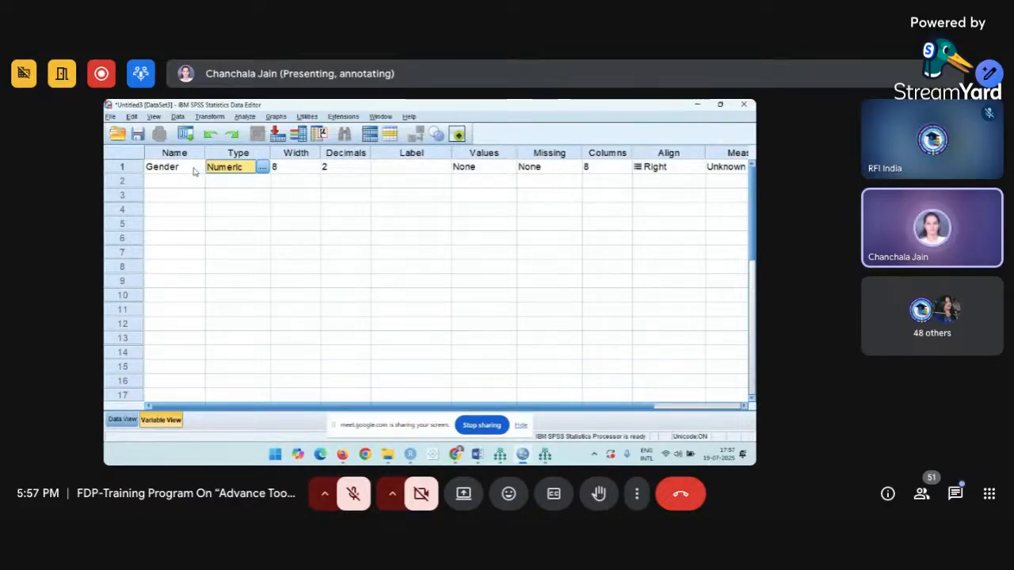
click(262, 168)
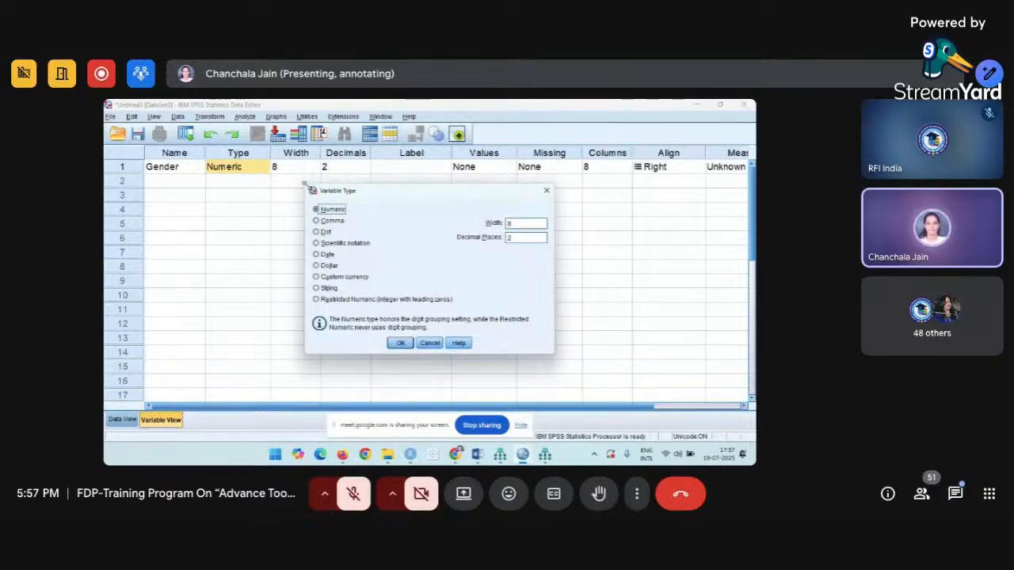
drag(306, 186, 262, 136)
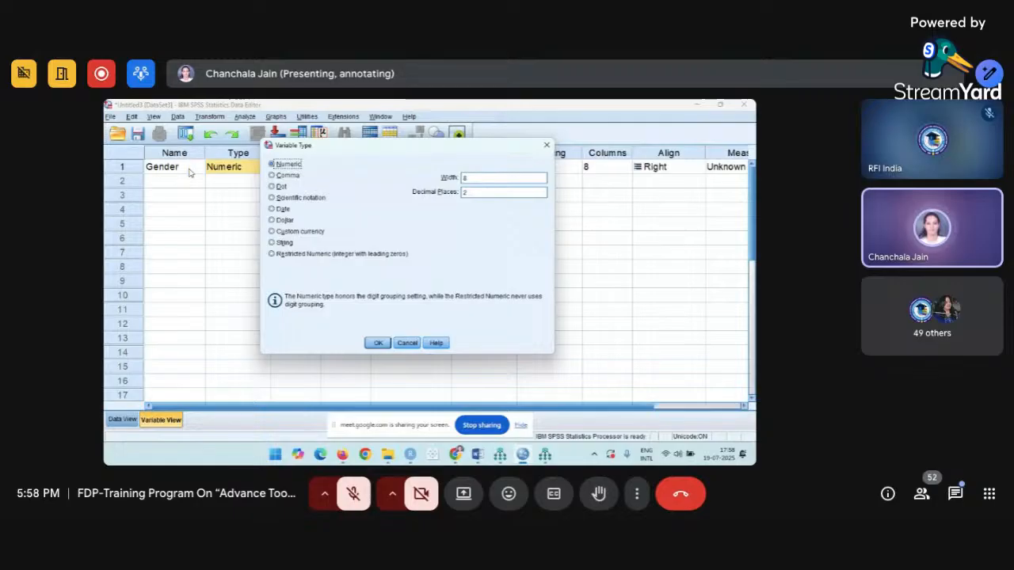
click(272, 242)
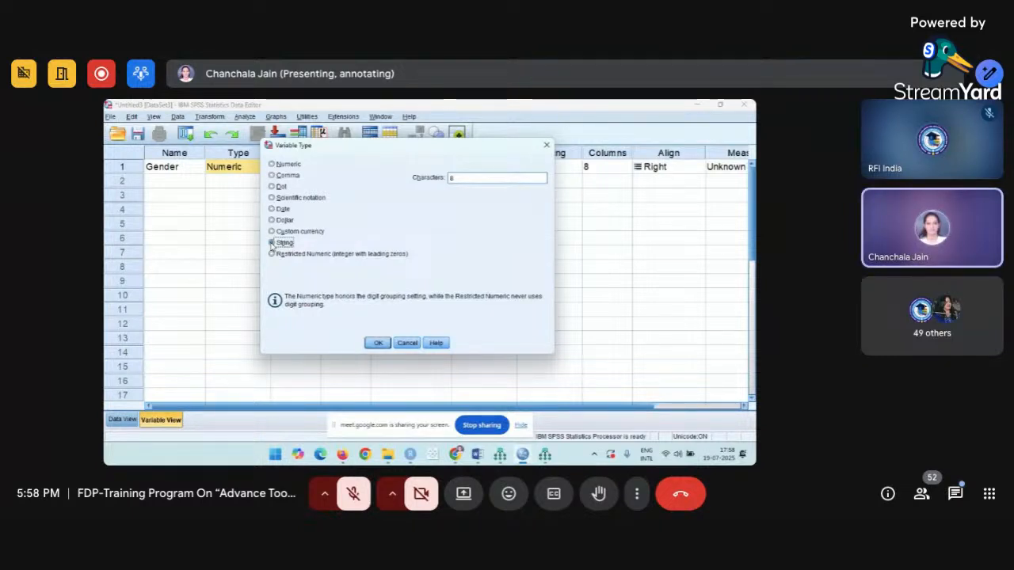
click(272, 164)
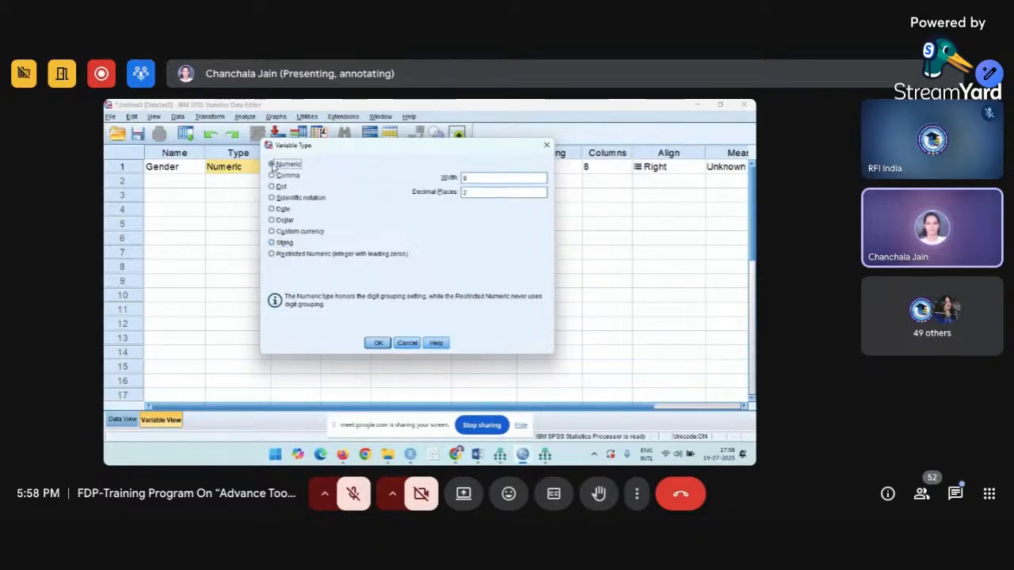
click(375, 343)
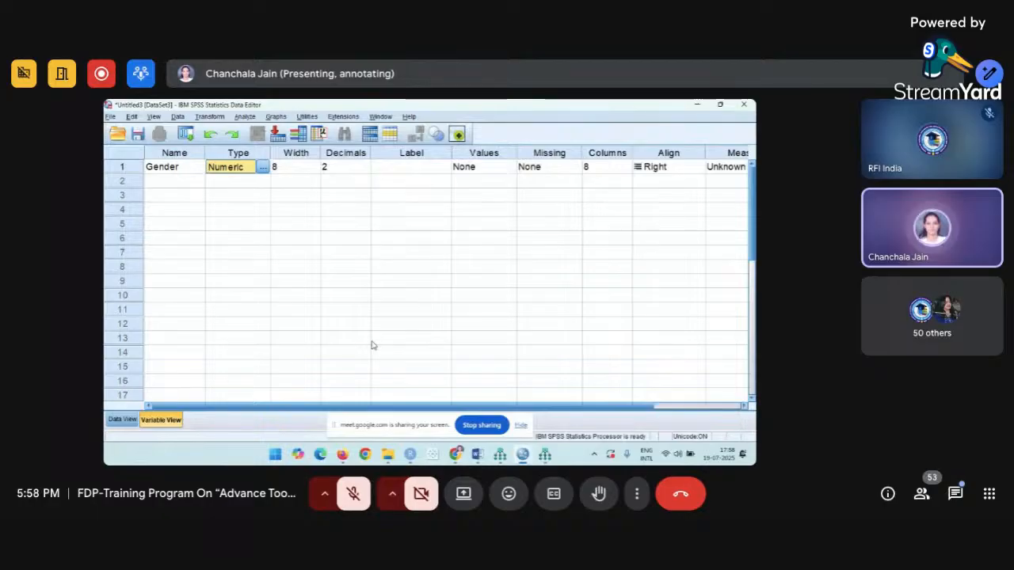
Demonstrate the Width setting of the Gender variable by changing it to 9 and 6, ending at 8.
click(295, 170)
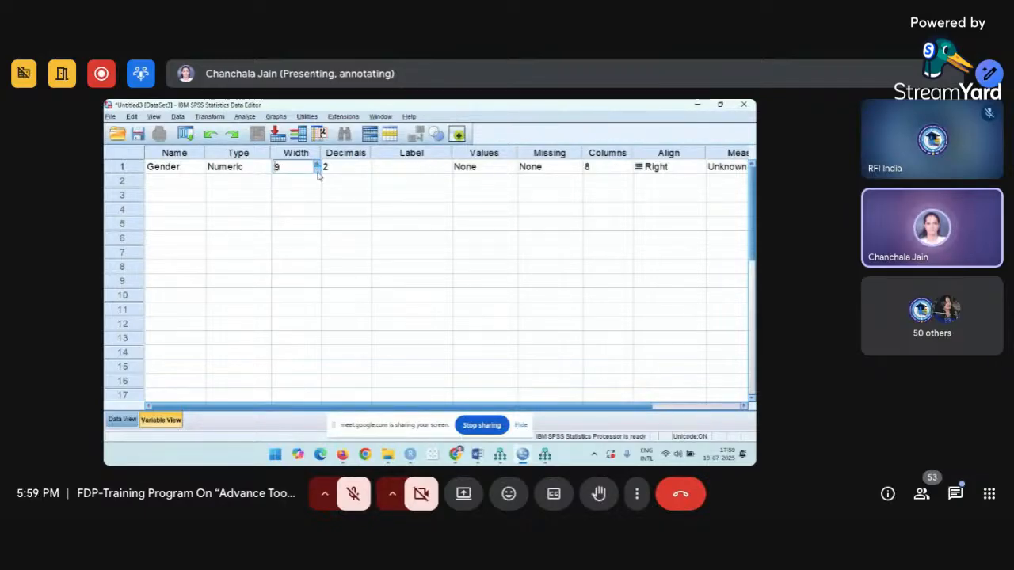
click(317, 169)
click(317, 169)
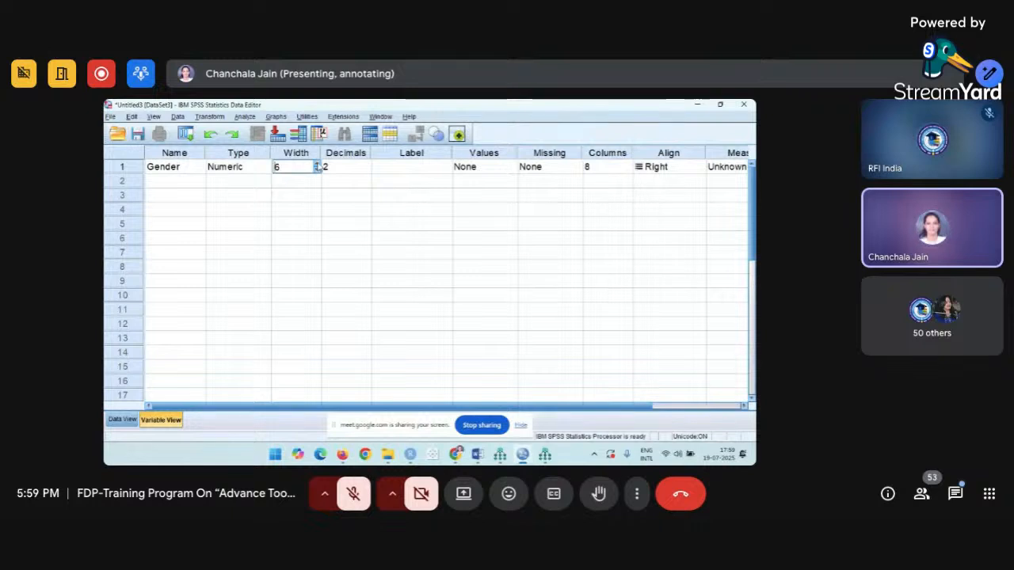
click(317, 164)
click(317, 164)
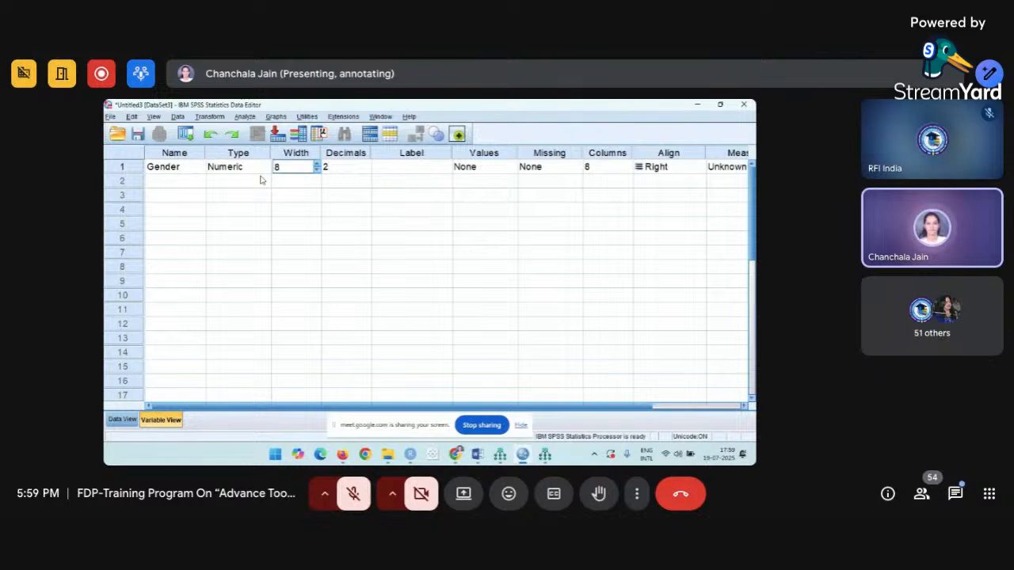
Set the Gender variable's decimals to 0 and enter "Gender of student" as its label.
click(334, 169)
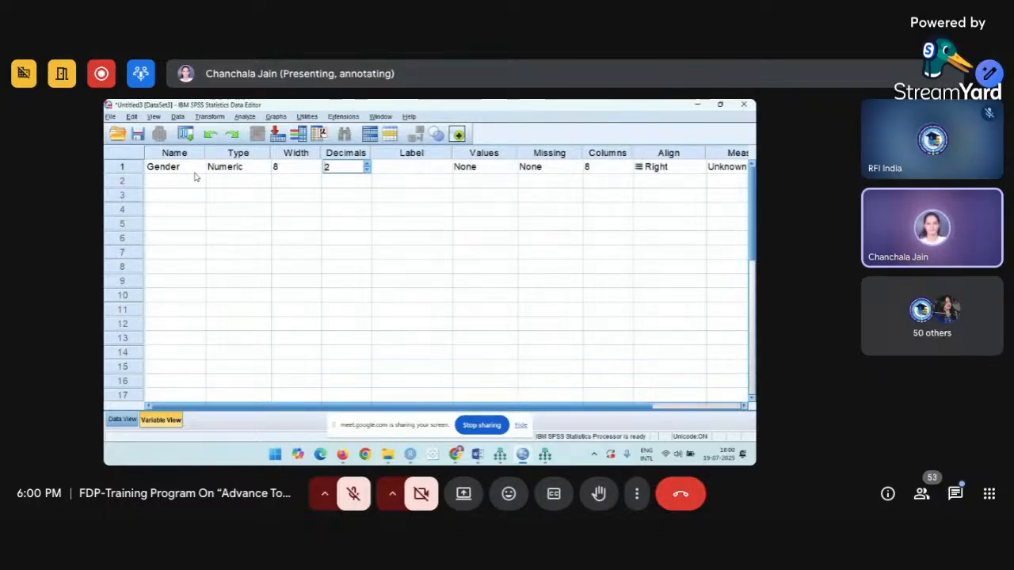
click(367, 169)
click(366, 170)
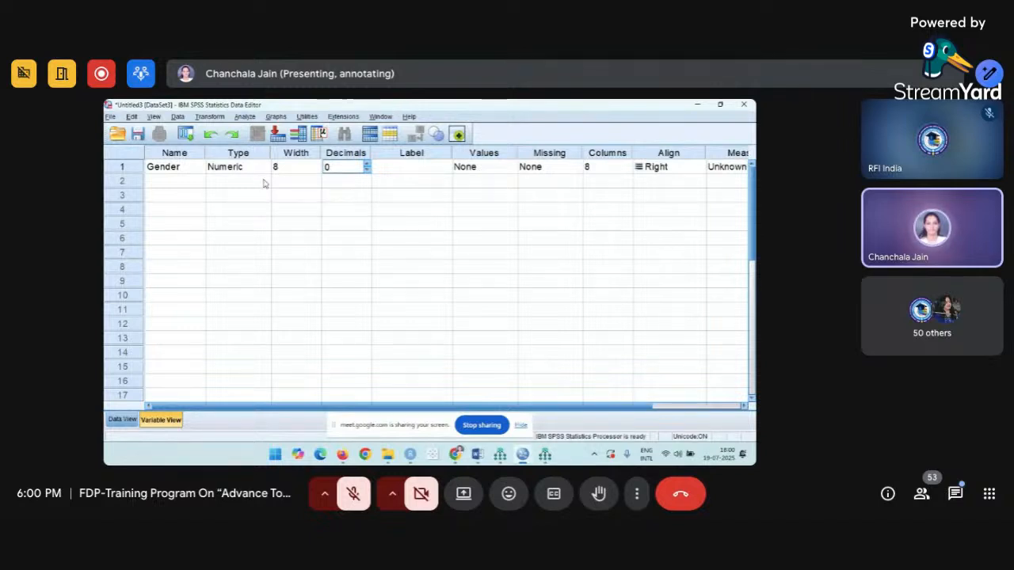
click(402, 169)
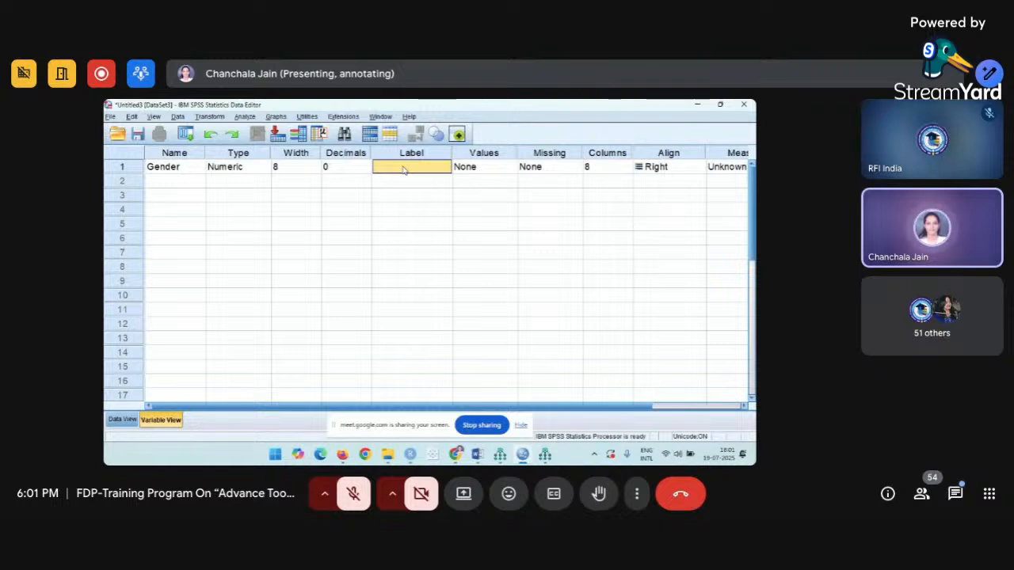
text(Gender of)
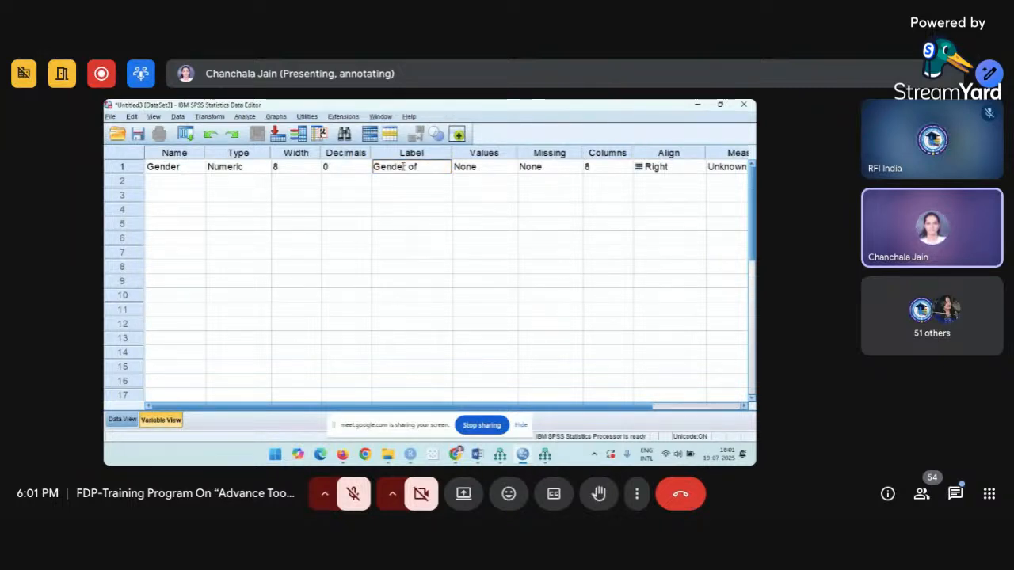
text( student)
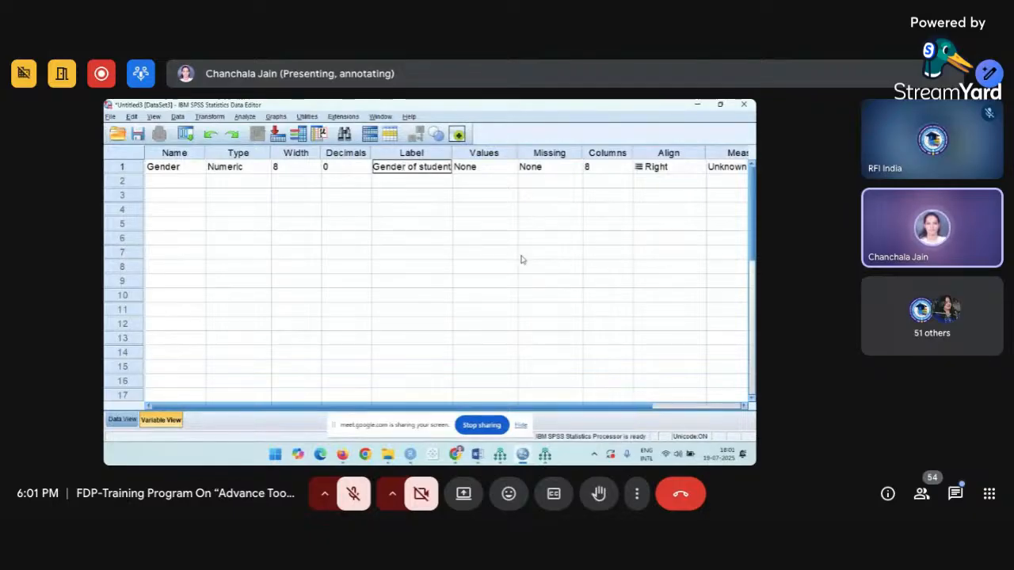
key(Tab)
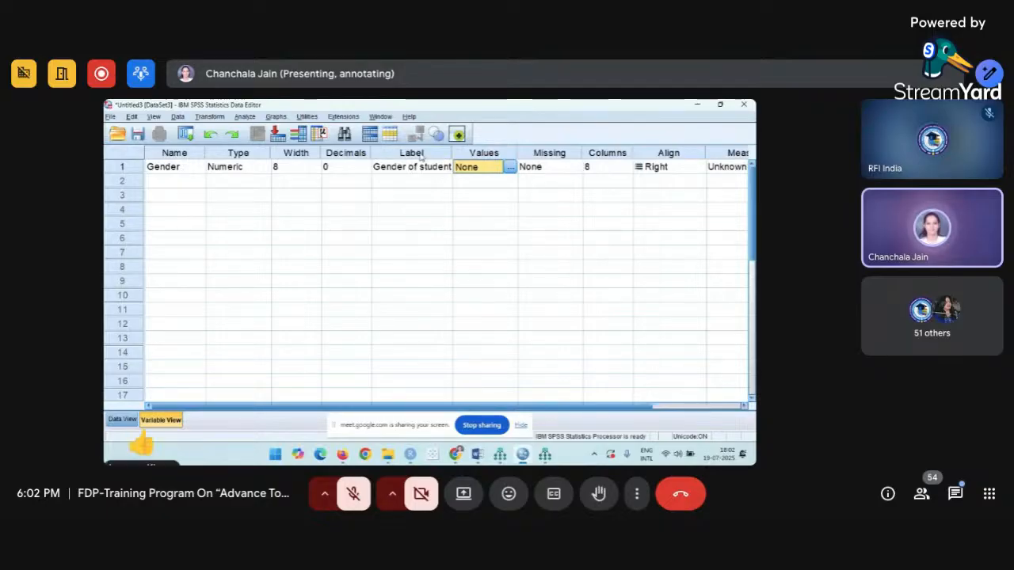
mouse_move(468, 462)
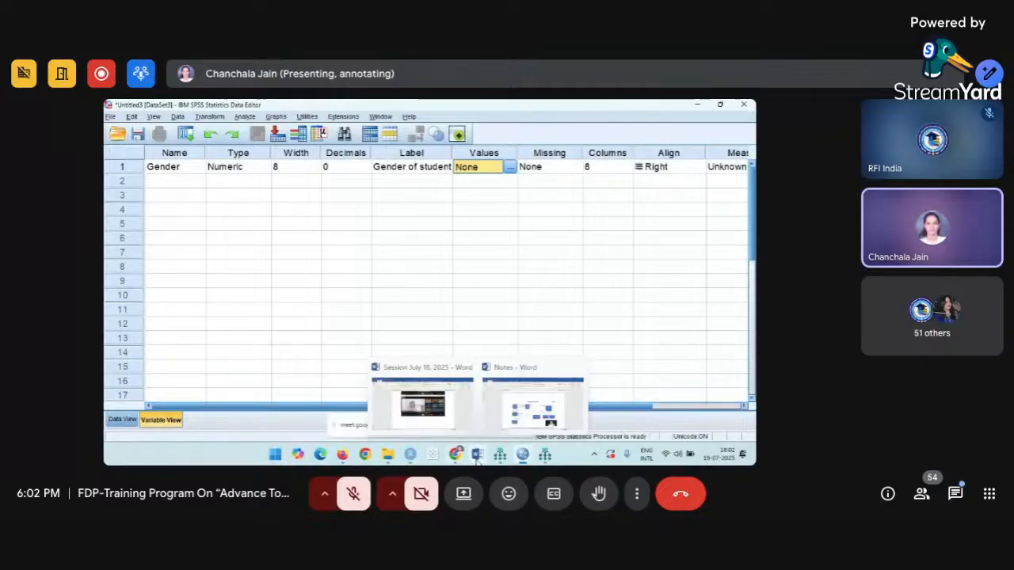
click(456, 425)
key(alt+Tab)
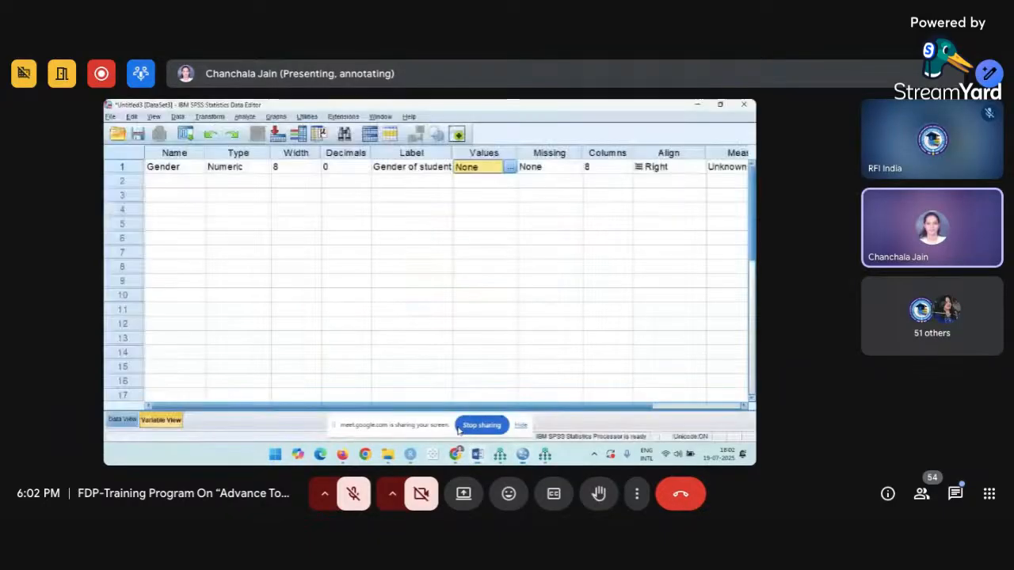
Look through the available Wi-Fi networks and close the list without switching the connection.
click(672, 454)
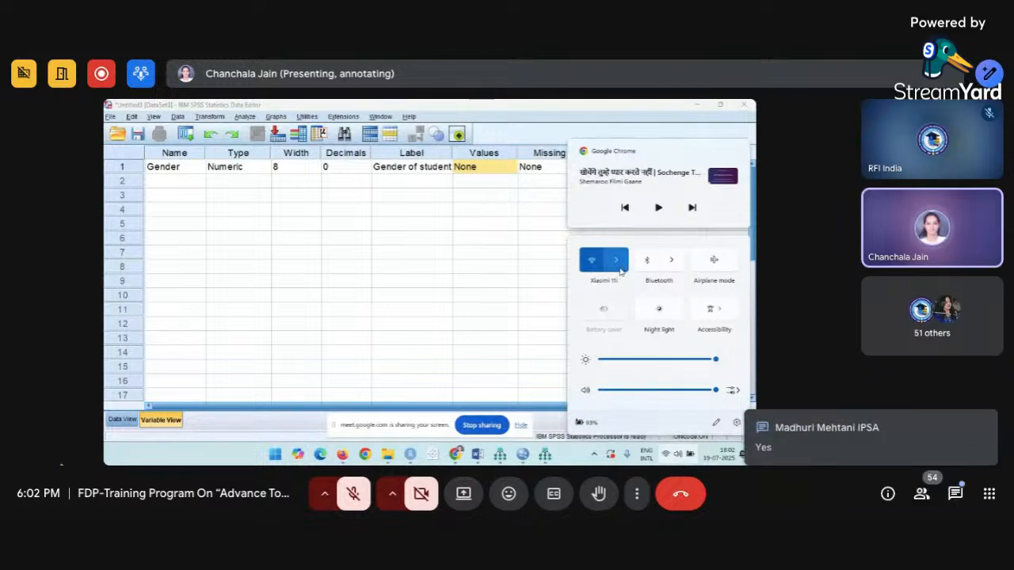
click(616, 260)
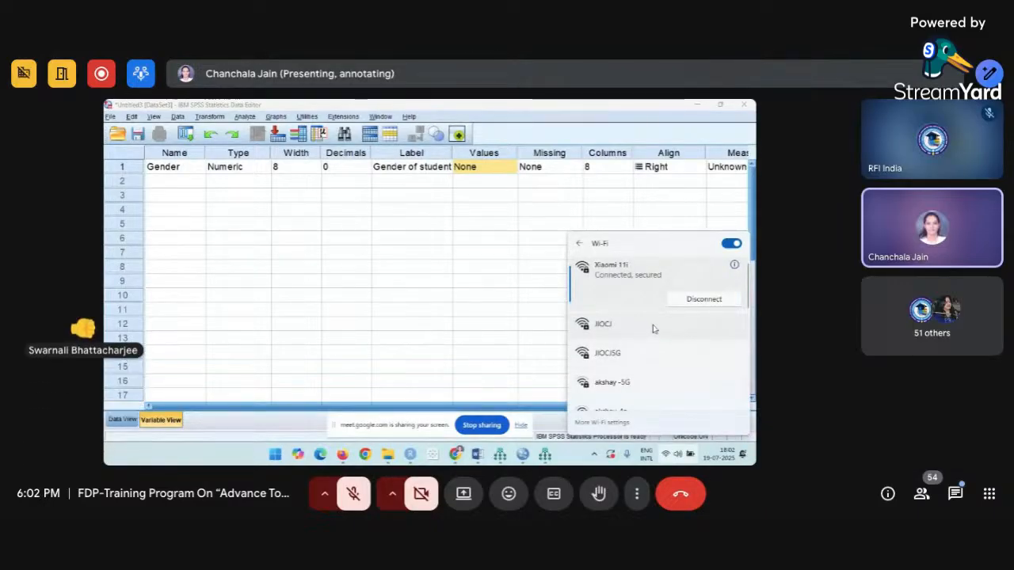
click(652, 327)
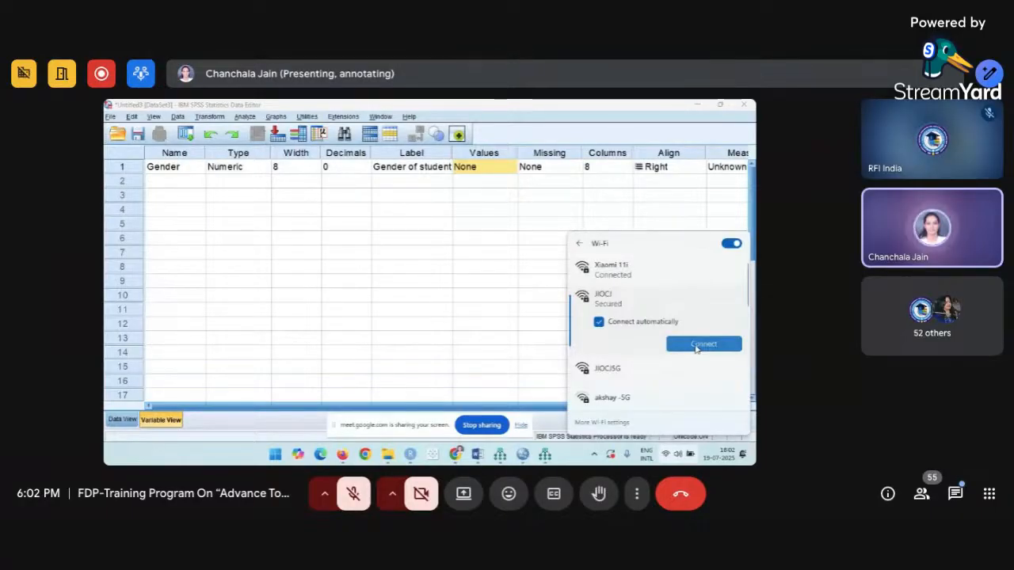
click(412, 237)
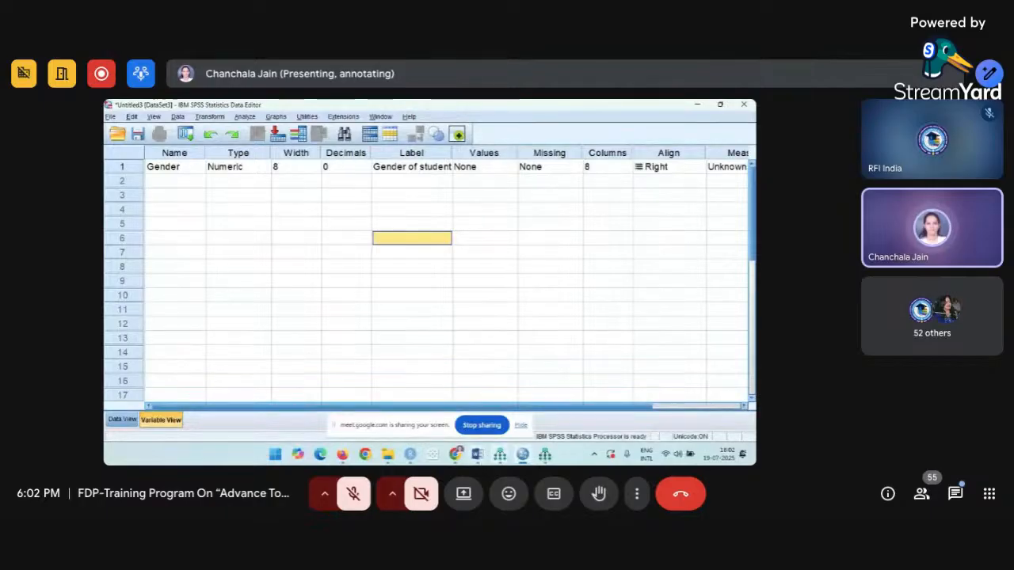
Check the Google Meet call and return to the SPSS Statistics Data Editor.
mouse_move(477, 454)
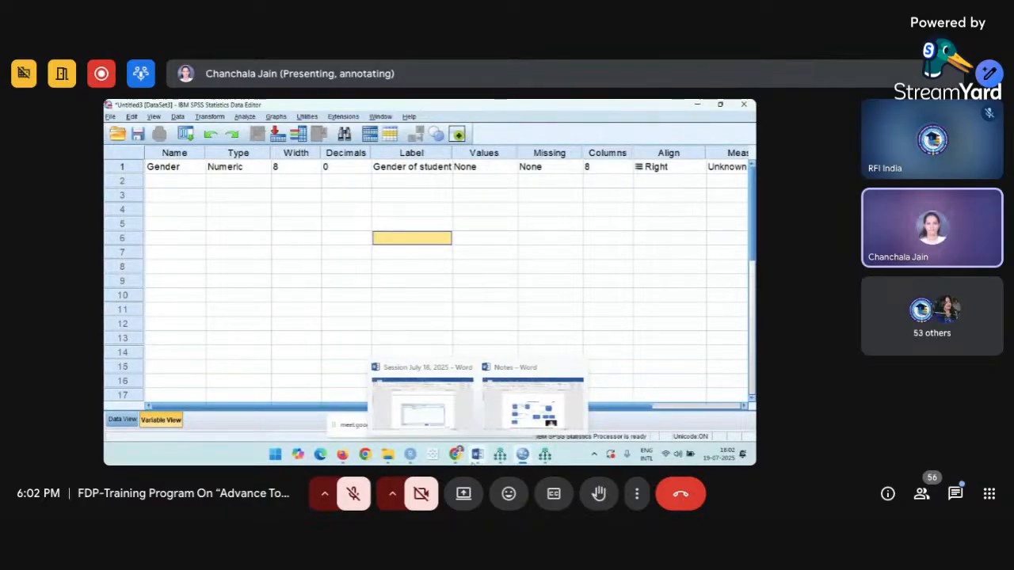
click(458, 453)
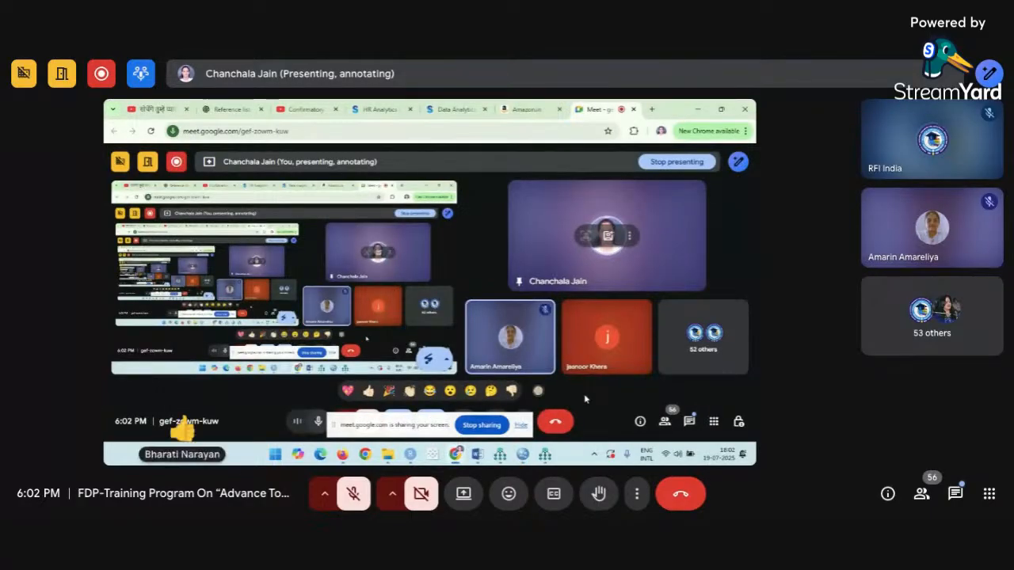
key(alt+Tab)
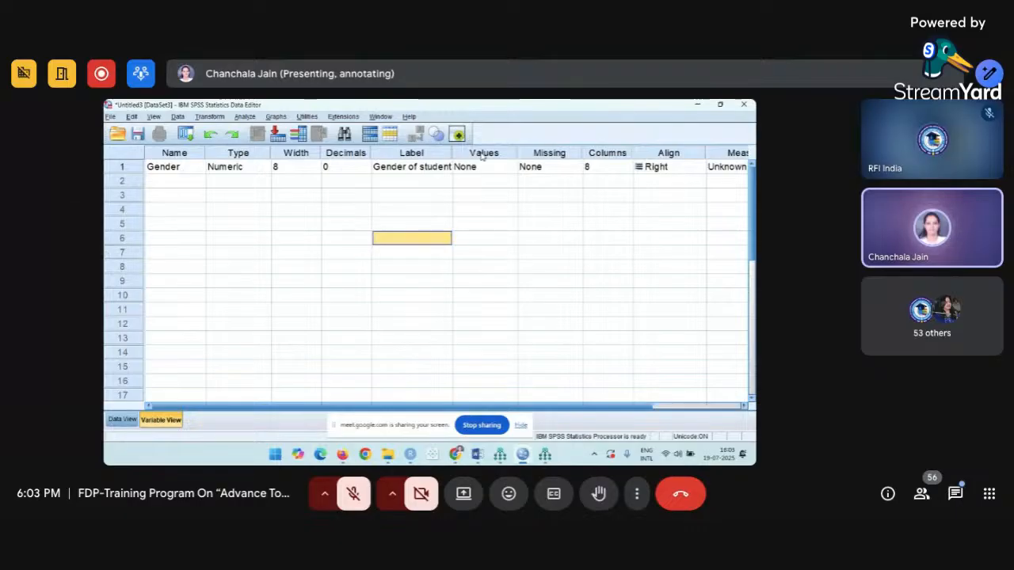
Open the value labels of the Gender variable and add the value 1 with the label "Male".
click(482, 154)
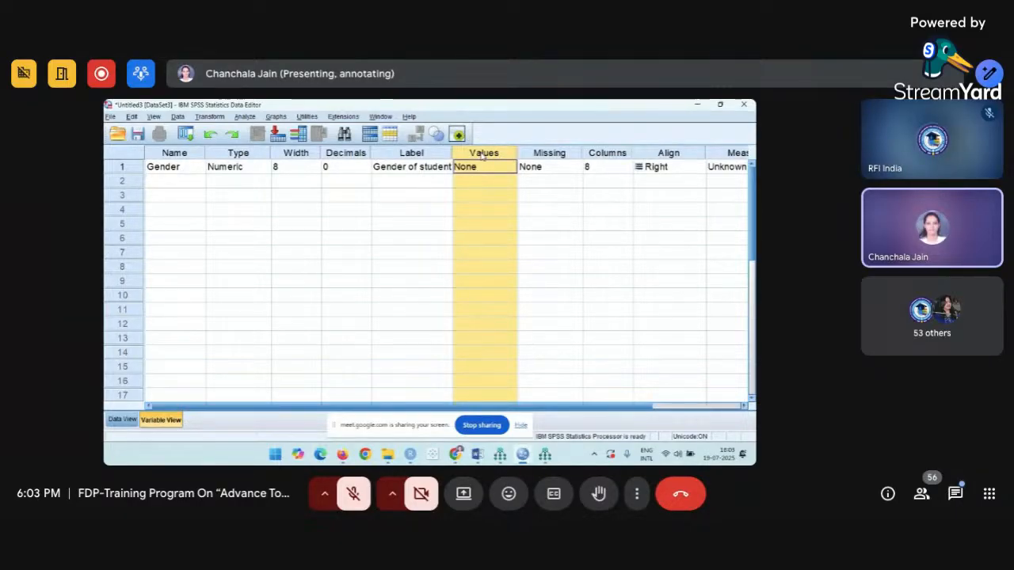
click(485, 170)
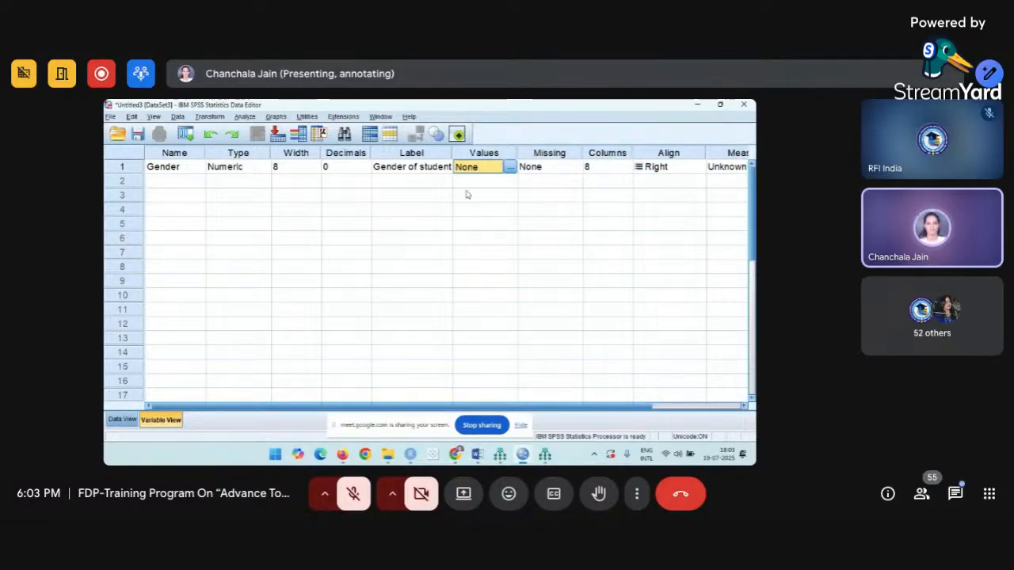
click(510, 169)
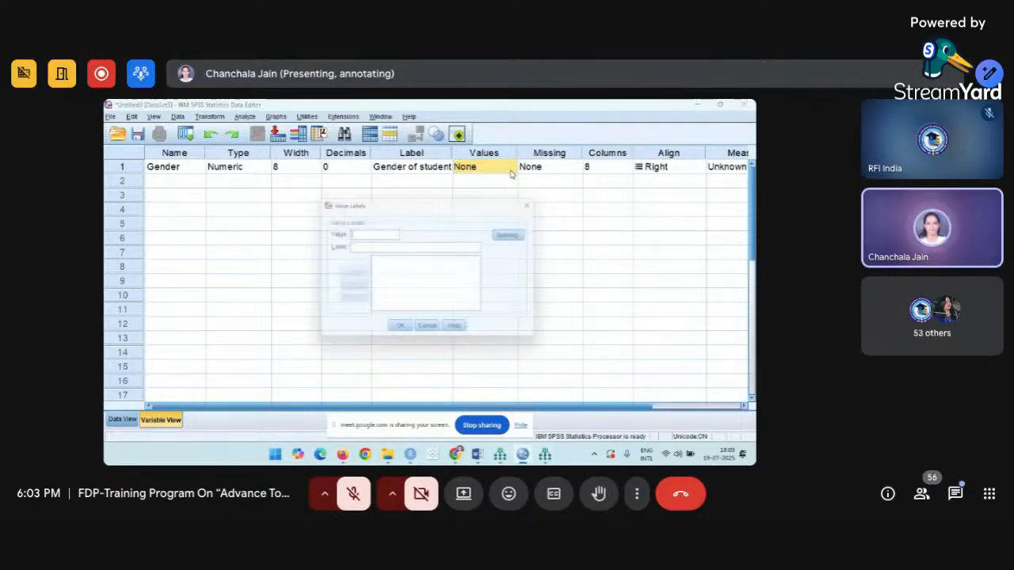
drag(377, 210, 408, 165)
click(394, 190)
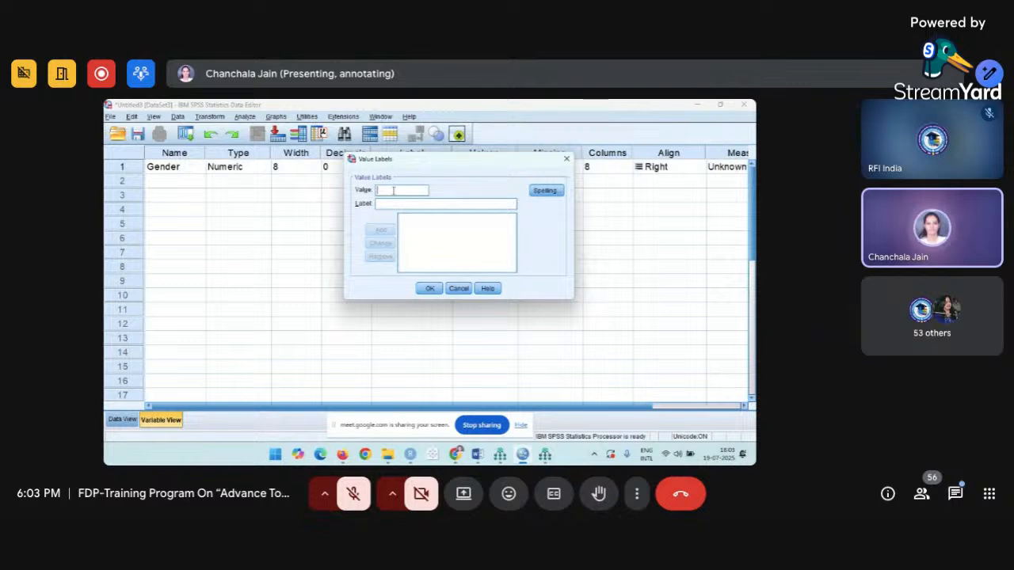
text(1)
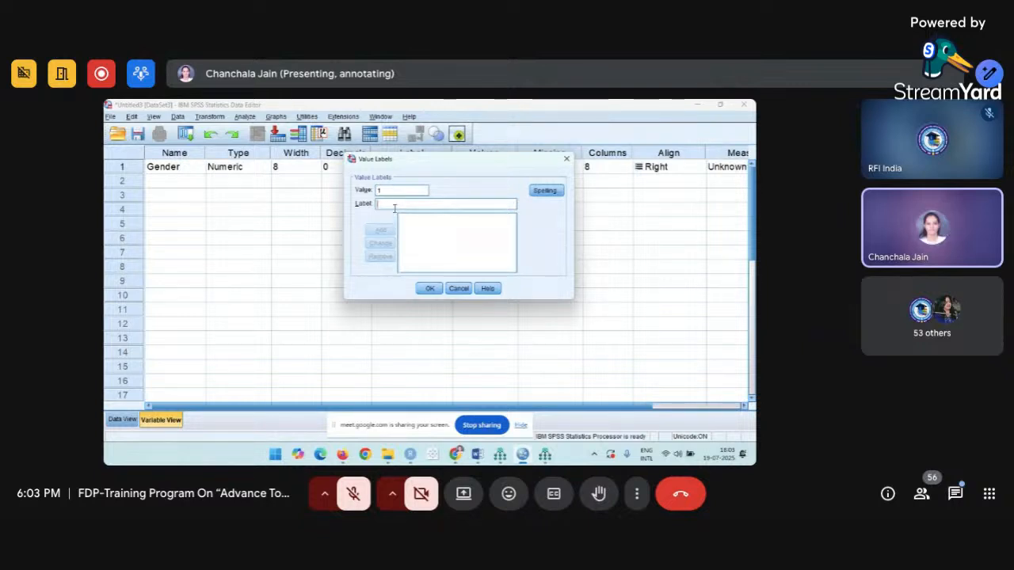
click(394, 208)
text(Male)
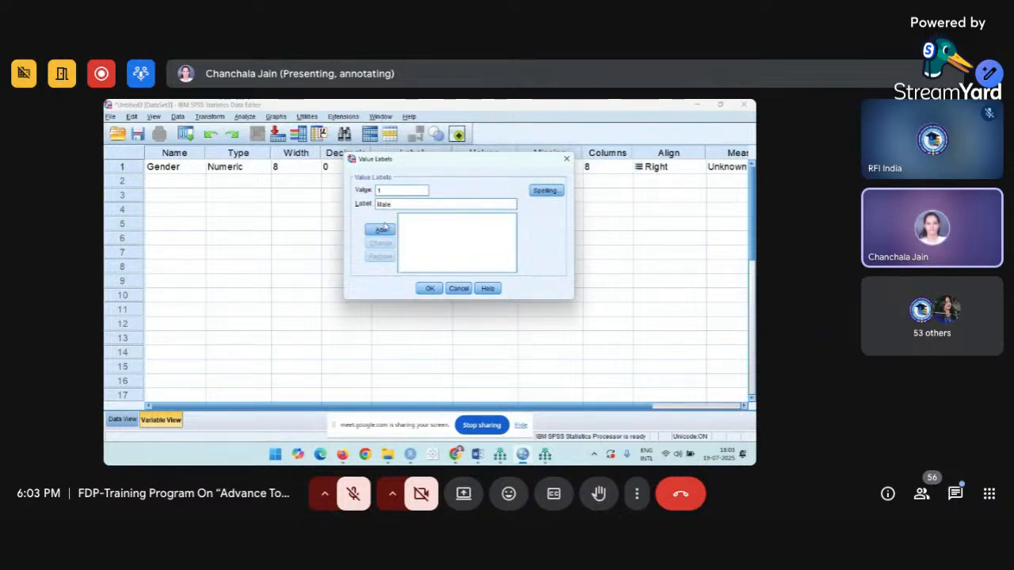
click(381, 229)
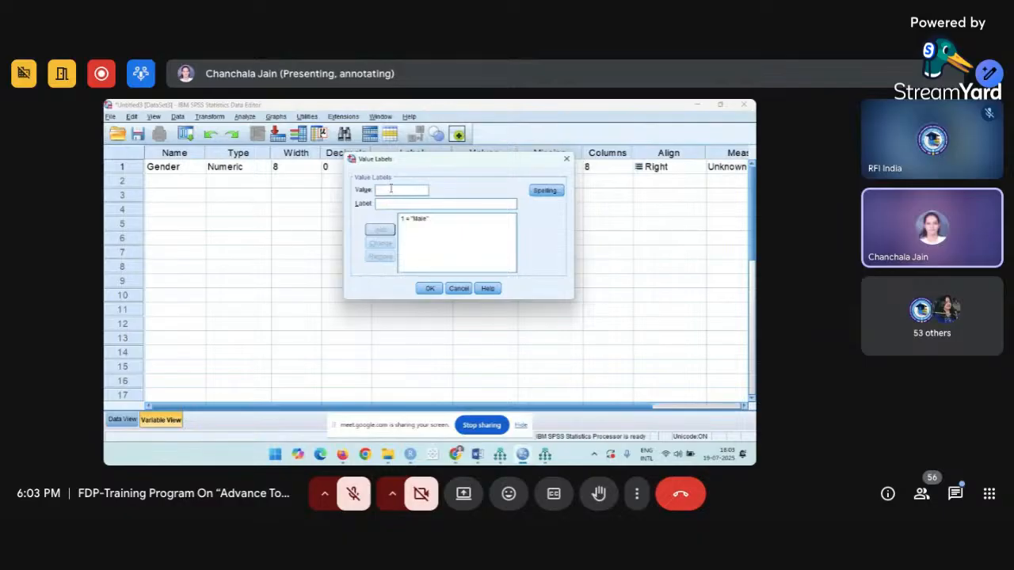
Add the value 2 with the label "Female" to Gender's value labels.
text(2)
click(387, 205)
text(Female)
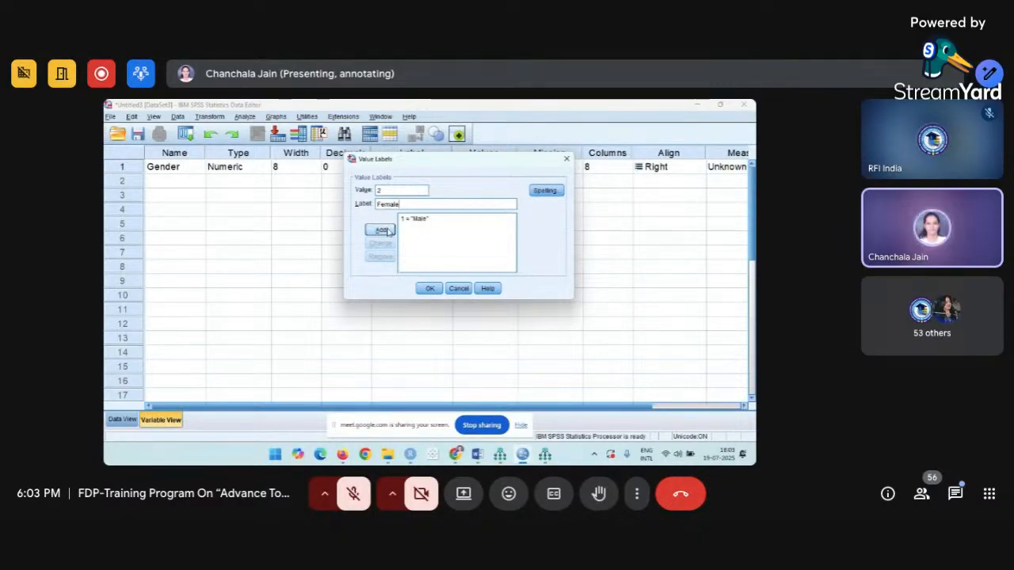
click(387, 230)
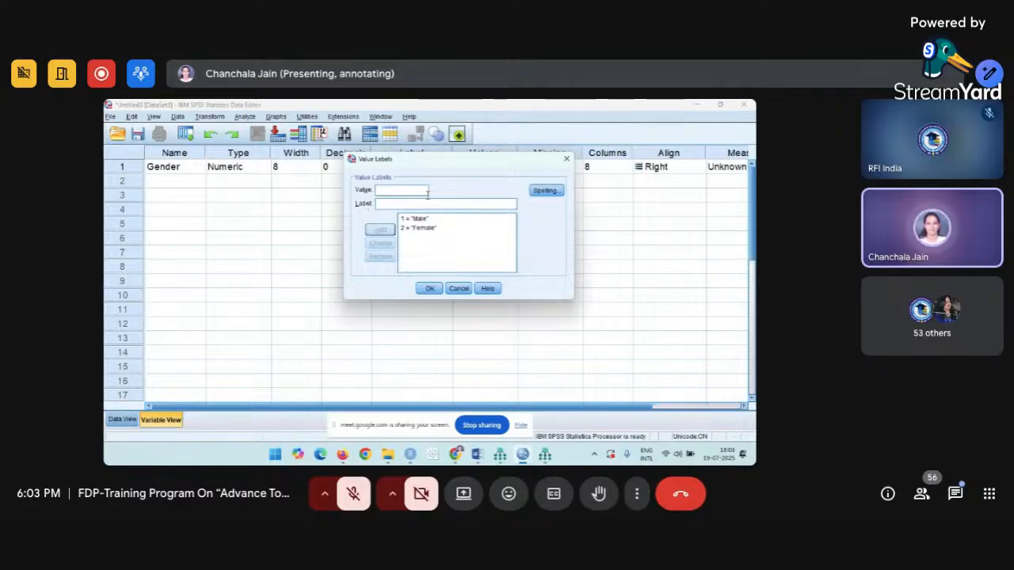
Try editing the label of value 1 to "Males", restore it to "Male", and confirm Gender's value labels.
click(418, 218)
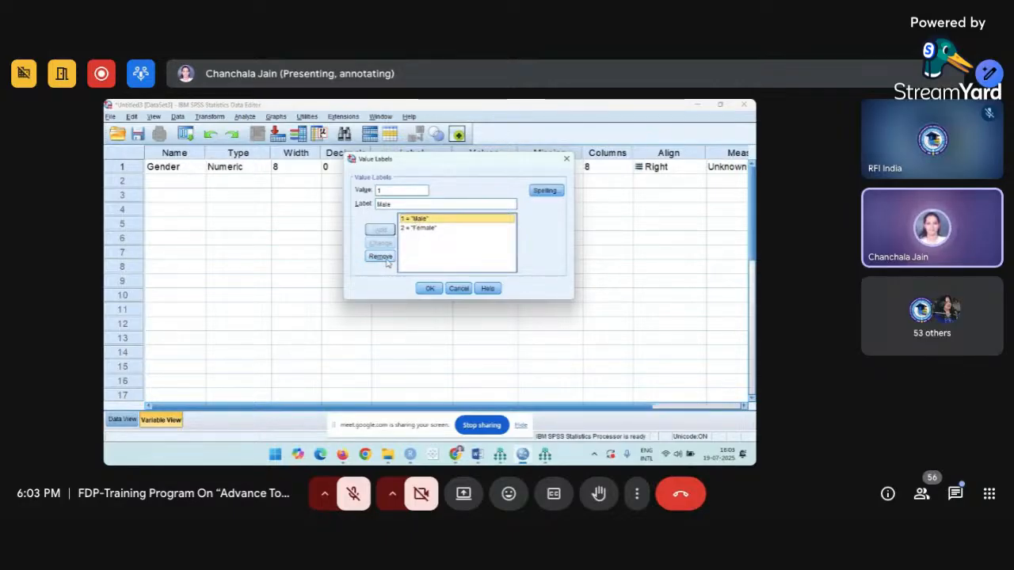
click(399, 205)
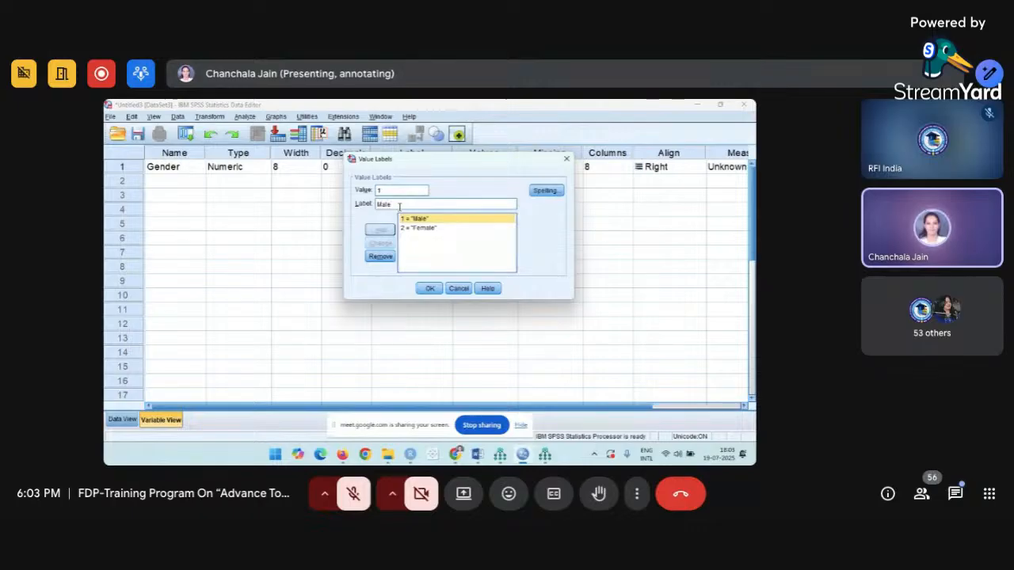
text(s)
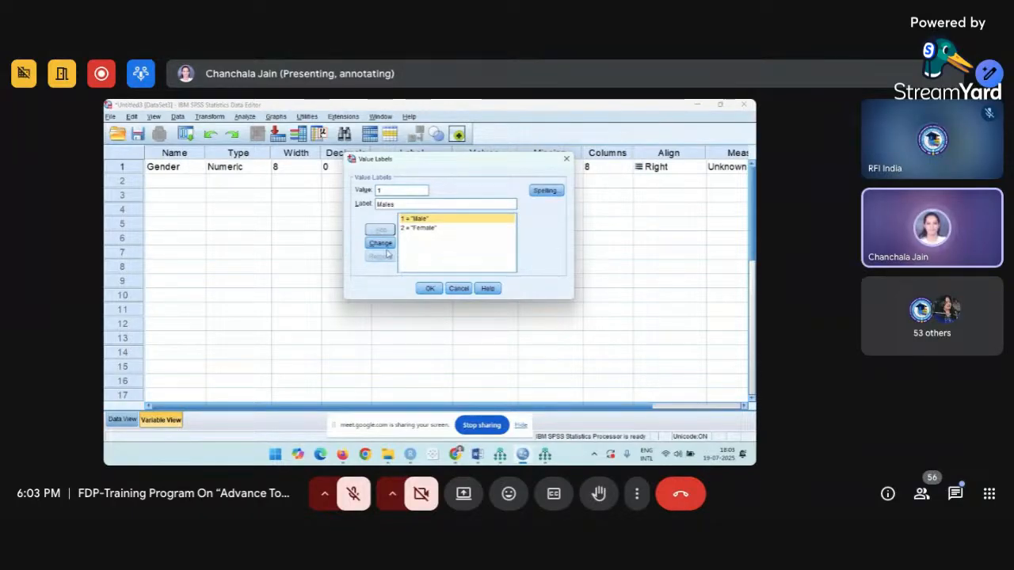
key(BackSpace)
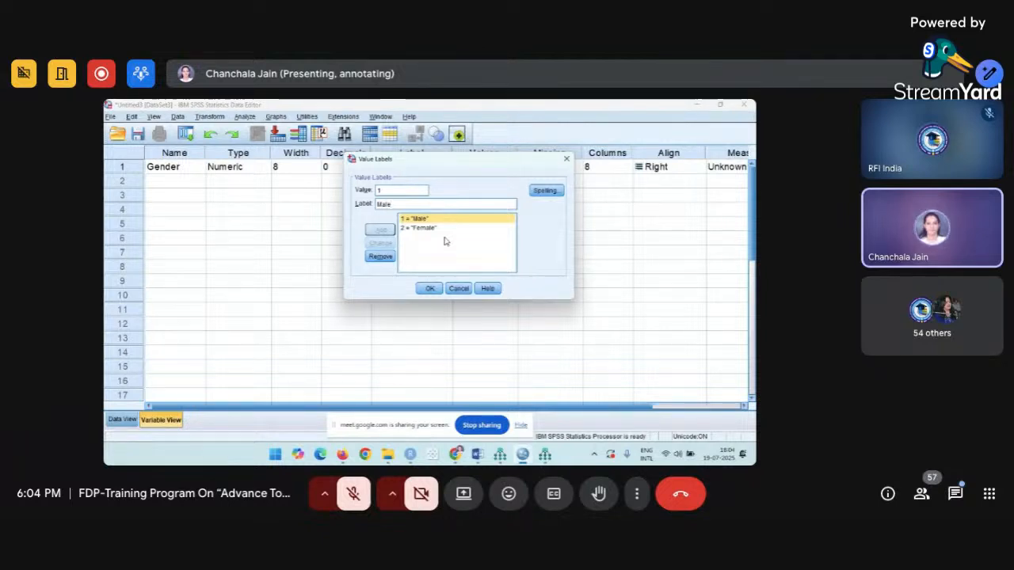
click(429, 288)
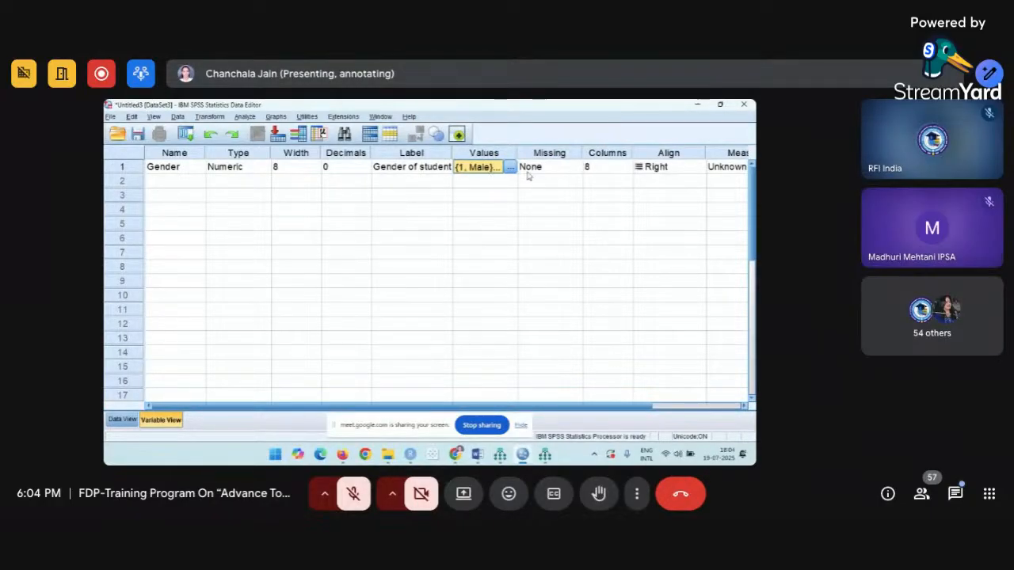
Add two new variables called Name and Age below Gender in the variable list.
click(564, 155)
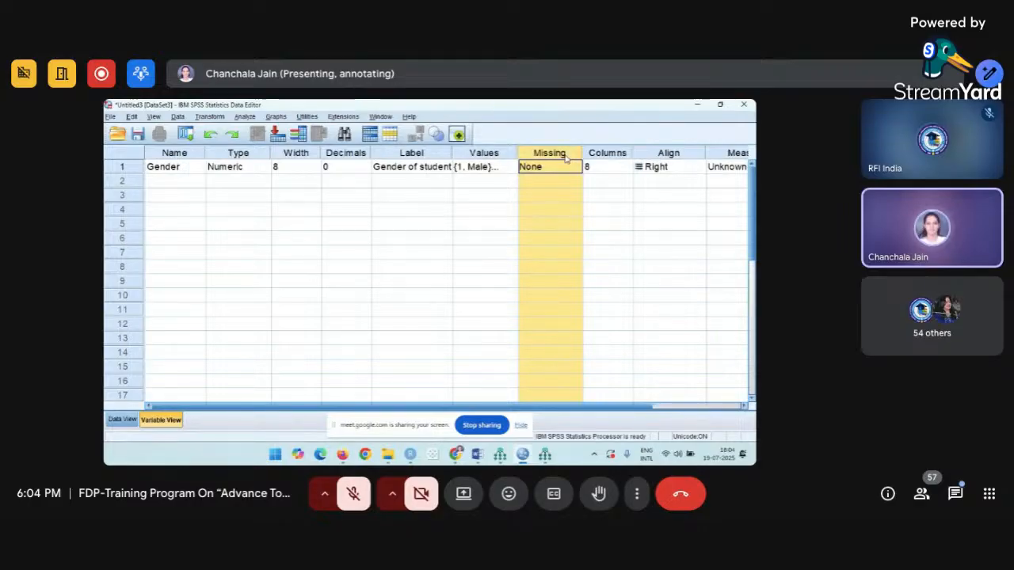
click(188, 182)
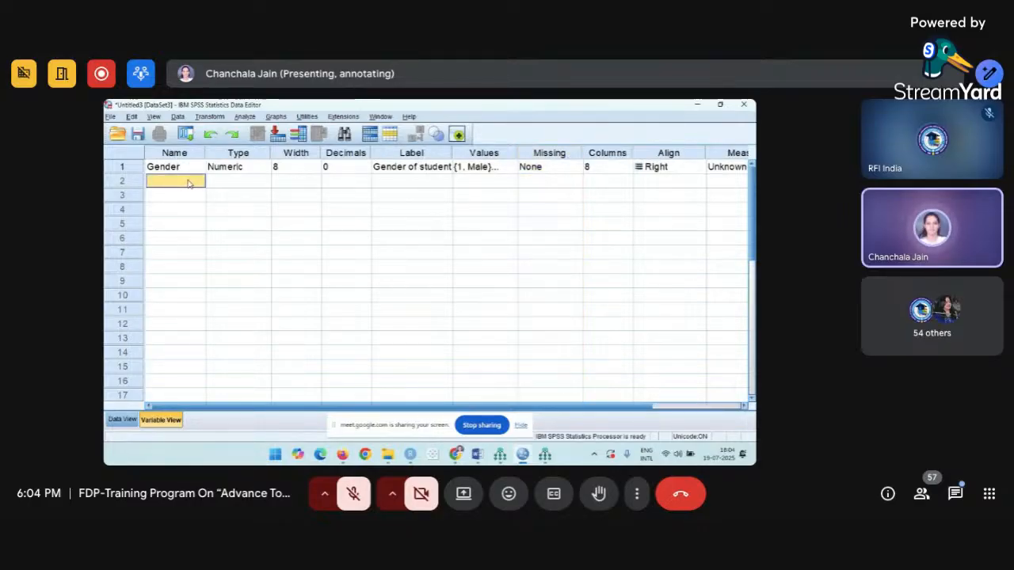
text(Name)
key(Return)
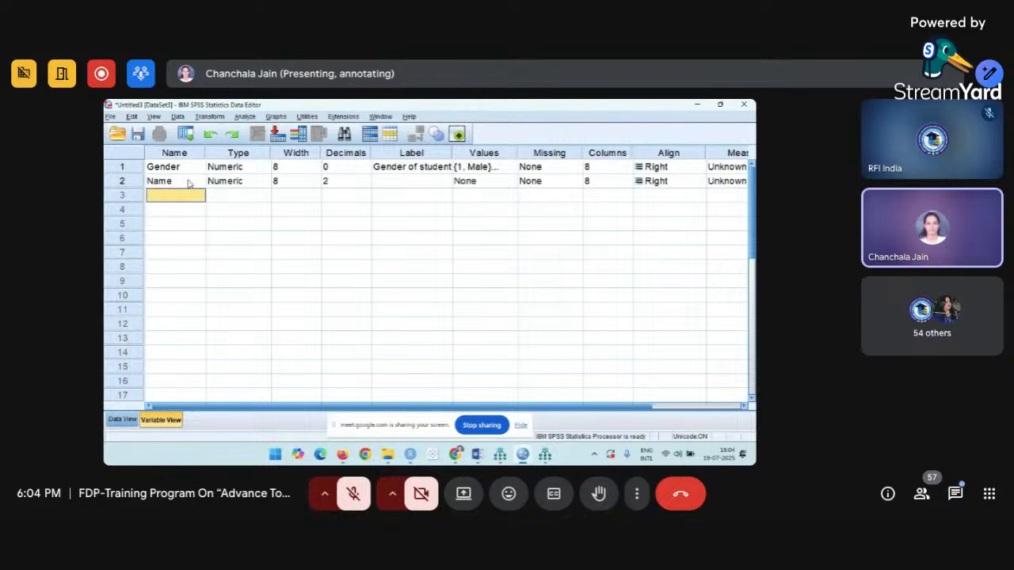
text(Age)
key(Return)
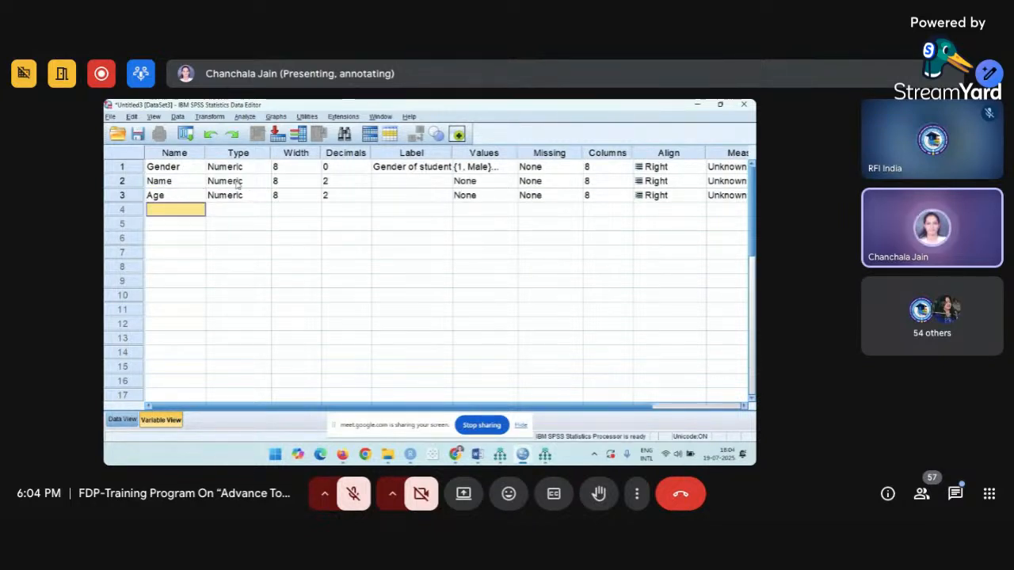
Change the Name variable's type to String.
click(265, 183)
click(266, 183)
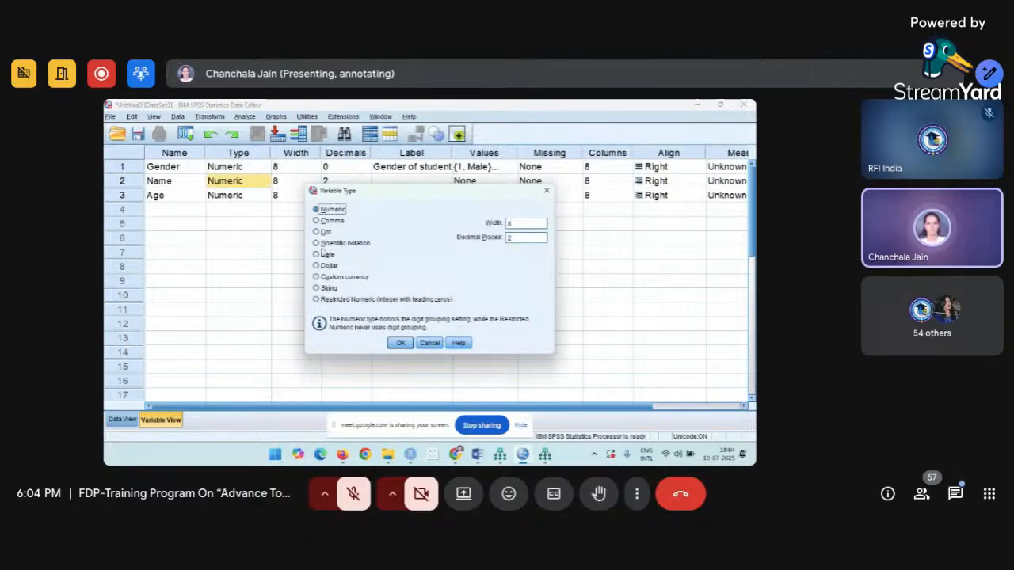
click(328, 288)
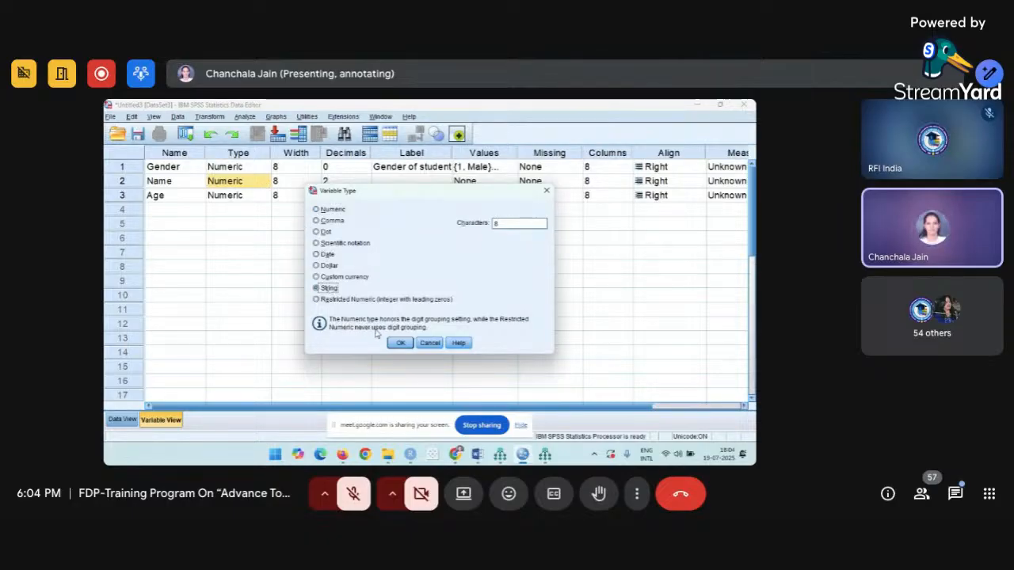
click(396, 343)
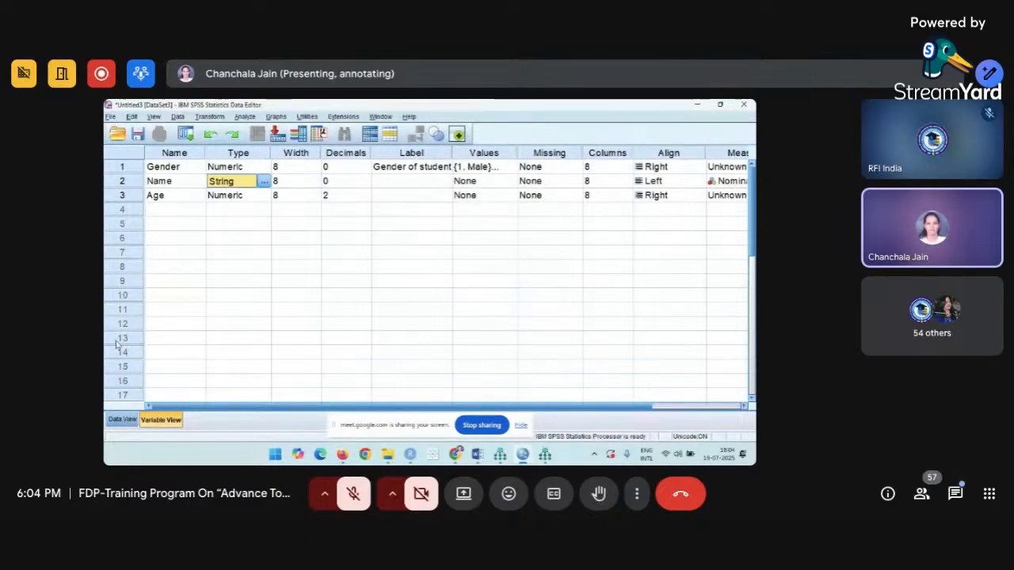
In Data View, enter the Gender codes 1, 2, 2, 2, 1, 1 for cases 1 to 6.
click(123, 420)
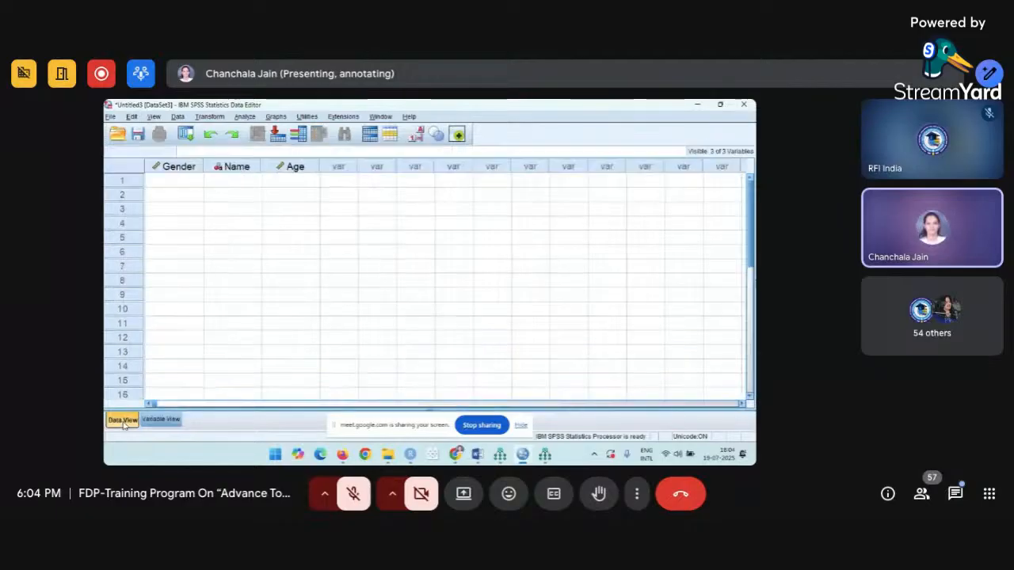
click(189, 185)
text(1)
key(Return)
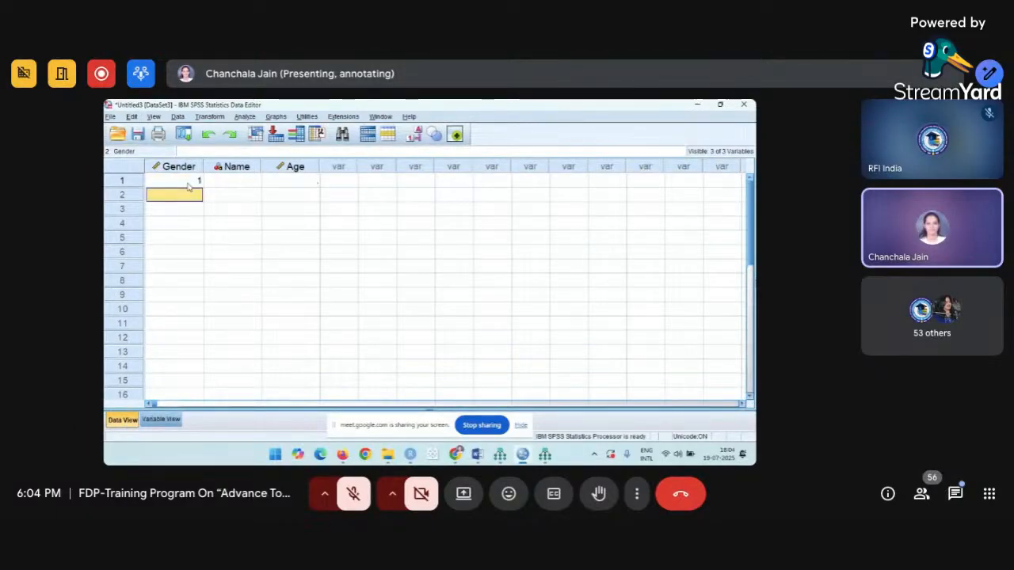
text(2)
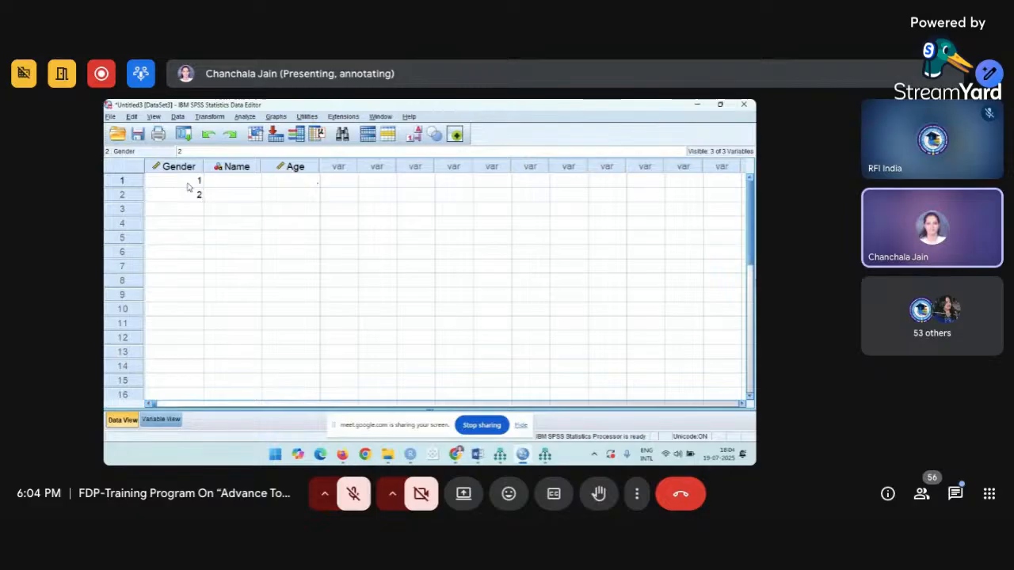
text(2)
key(Return)
text(2)
key(Return)
text(1)
key(Return)
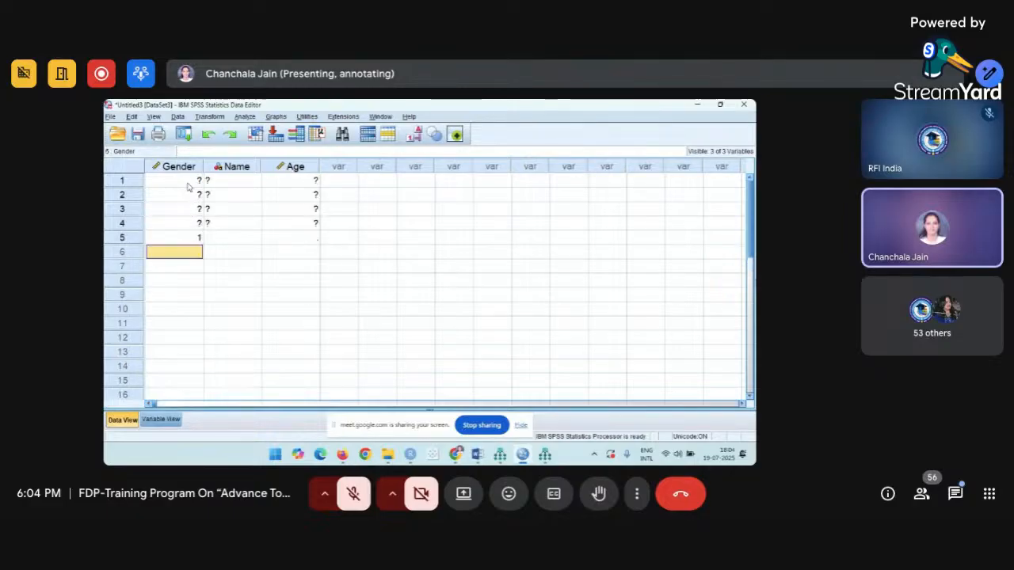
text(1)
key(Return)
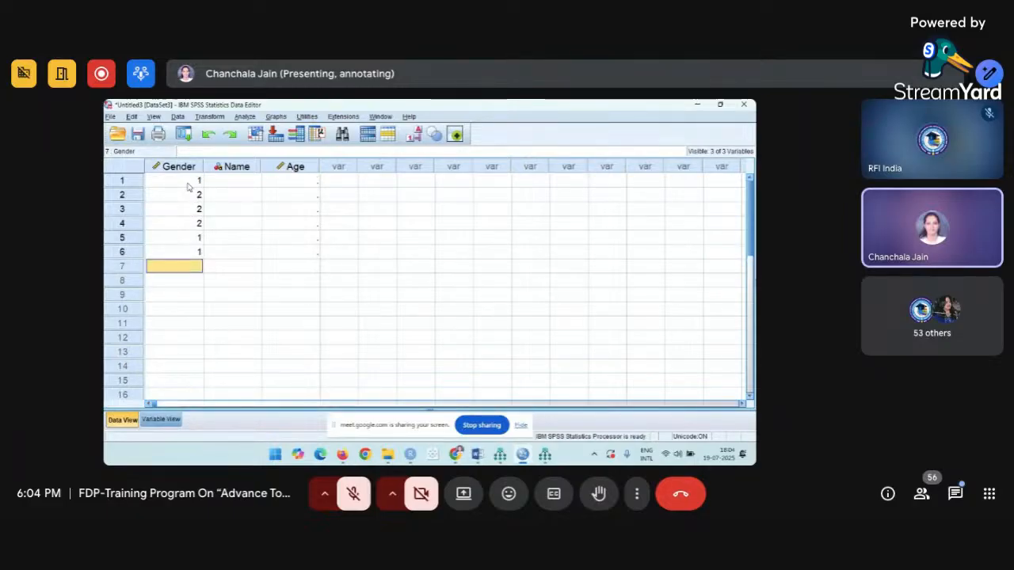
Change the Gender code to 2 for case 1 and to 1 for case 2.
key(Up)
key(Up)
key(Up)
key(Up)
key(Up)
key(Up)
text(2)
key(Return)
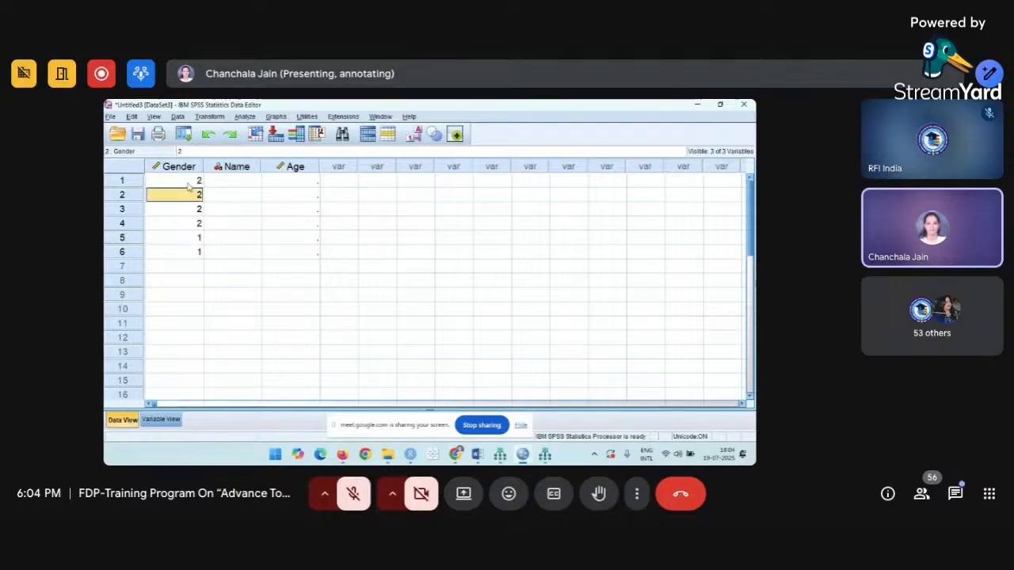
text(1)
key(Return)
key(Down)
key(Down)
key(Down)
key(Down)
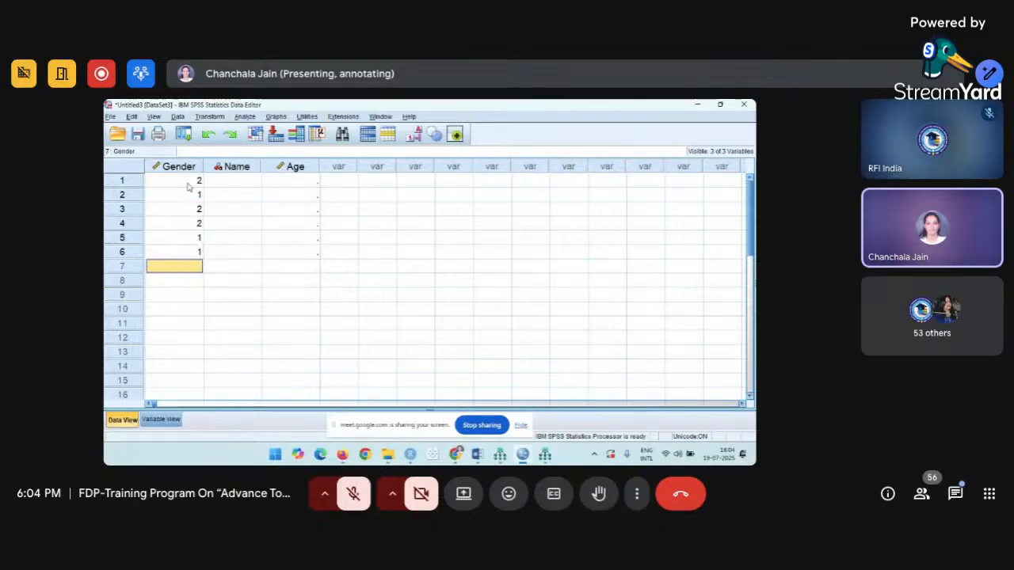
Enter the Gender codes 2, 1, 2, 2 for cases 7 to 10.
text(2)
key(Return)
text(1)
key(Return)
text(2)
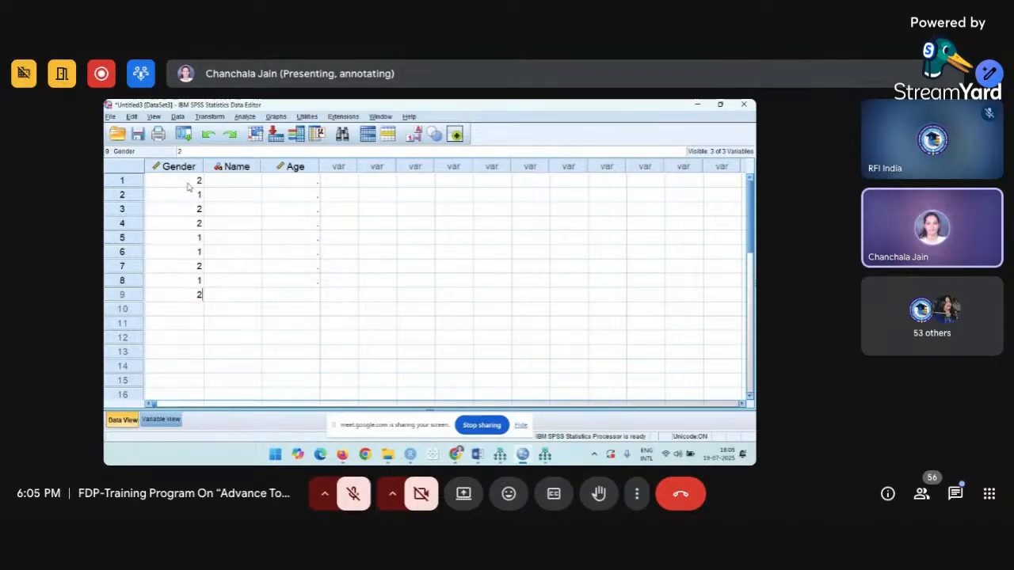
key(Return)
text(2)
key(Return)
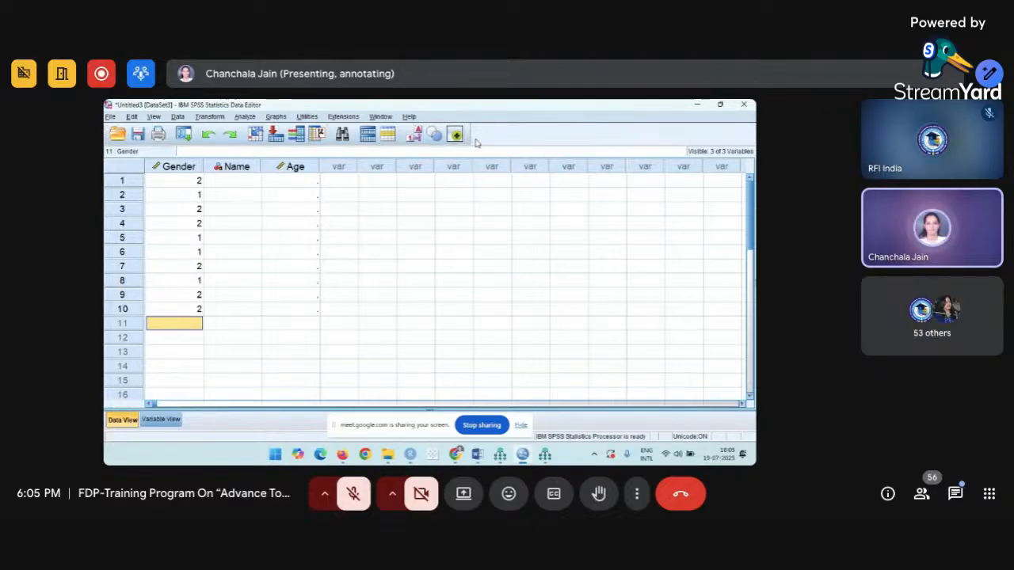
Display the Gender entries as value labels and switch back to the numeric codes.
click(417, 136)
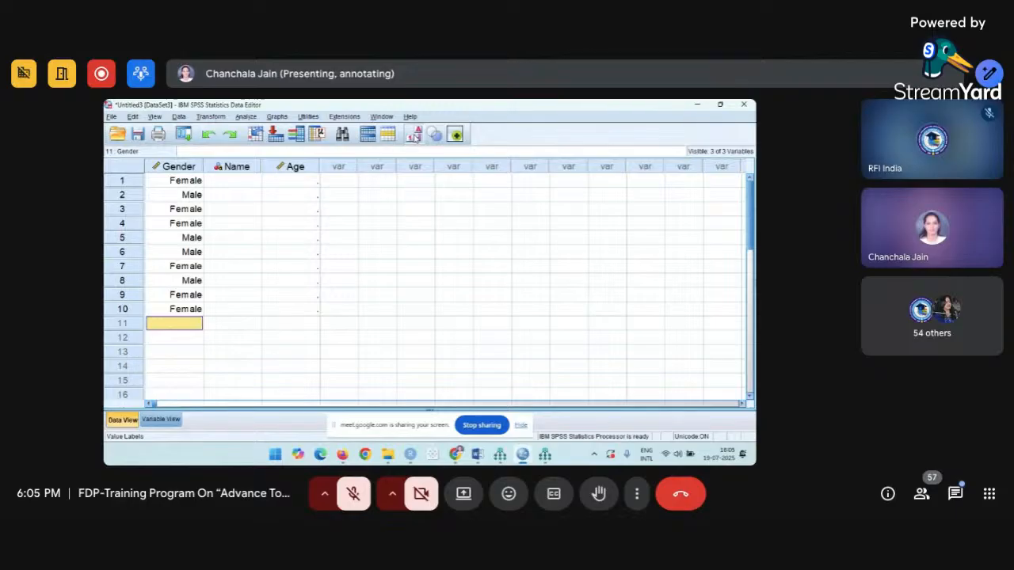
click(415, 138)
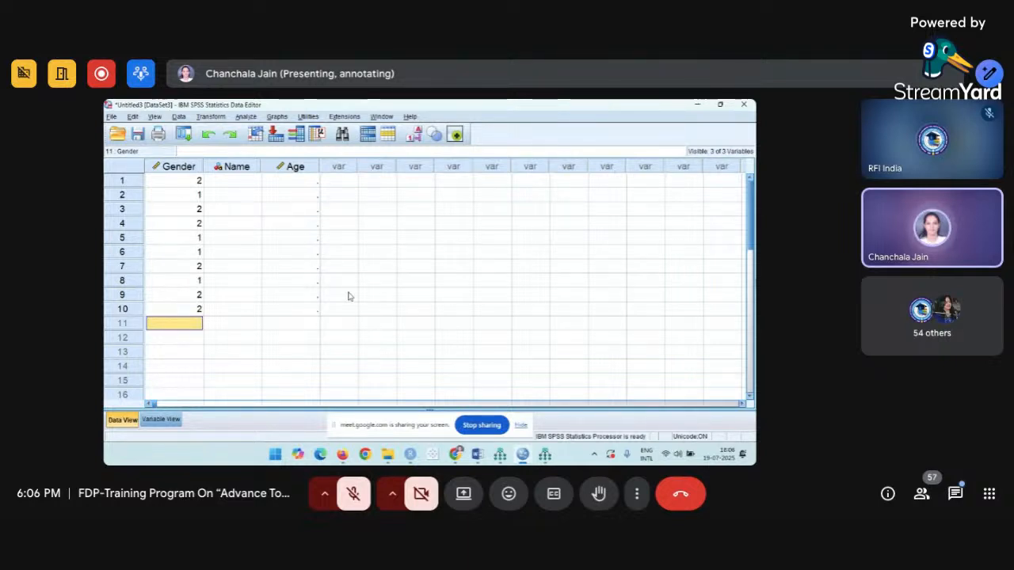
click(294, 168)
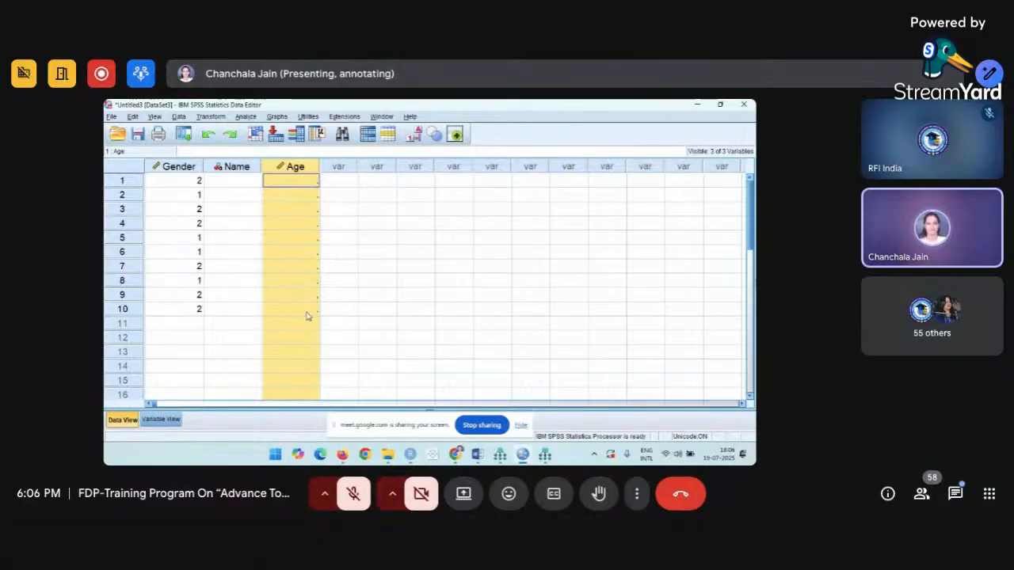
Enter a person's first name in the Name cell of case 1.
click(247, 193)
click(248, 183)
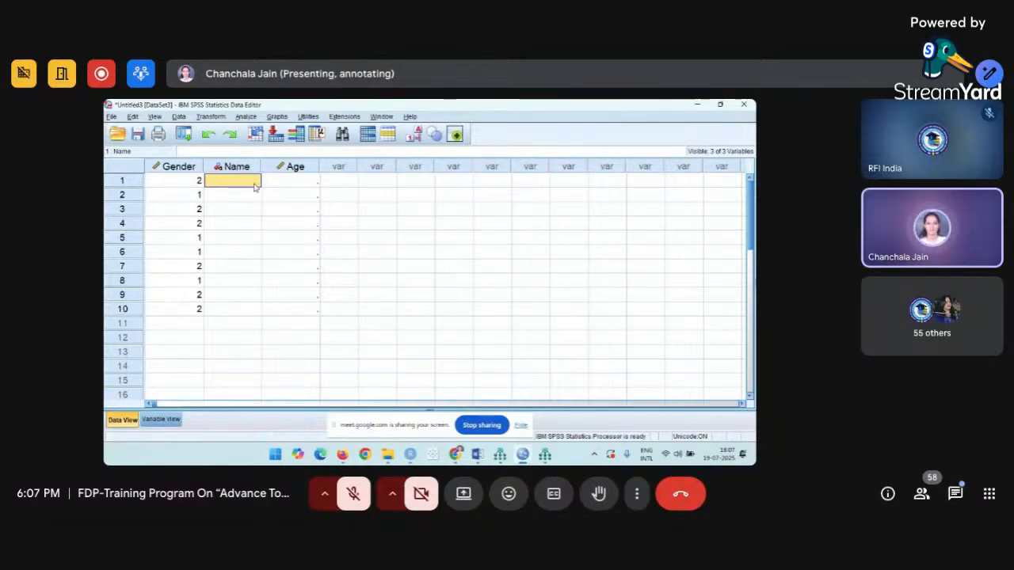
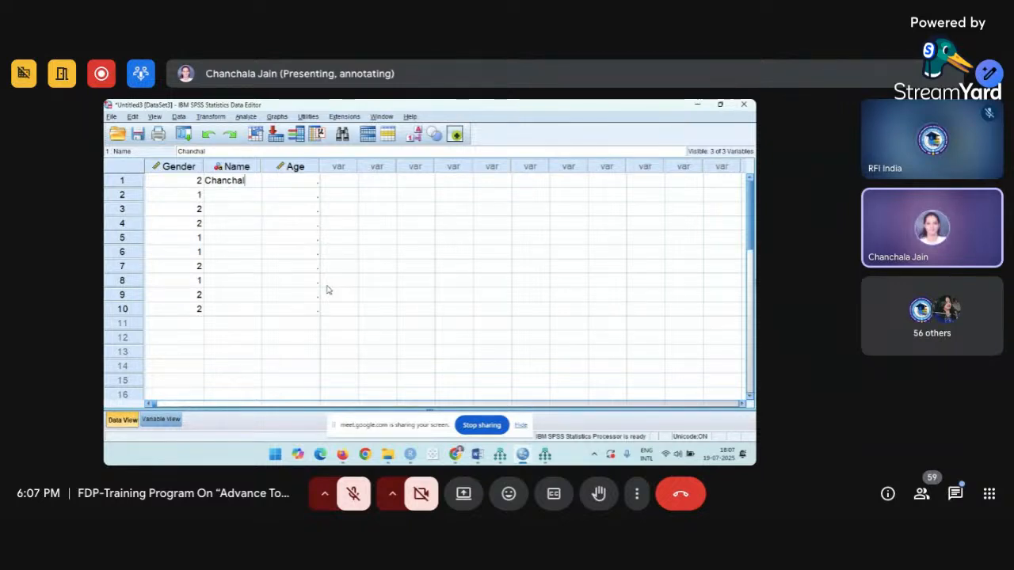
In Variable View, increase the Name variable's width to 18.
click(162, 420)
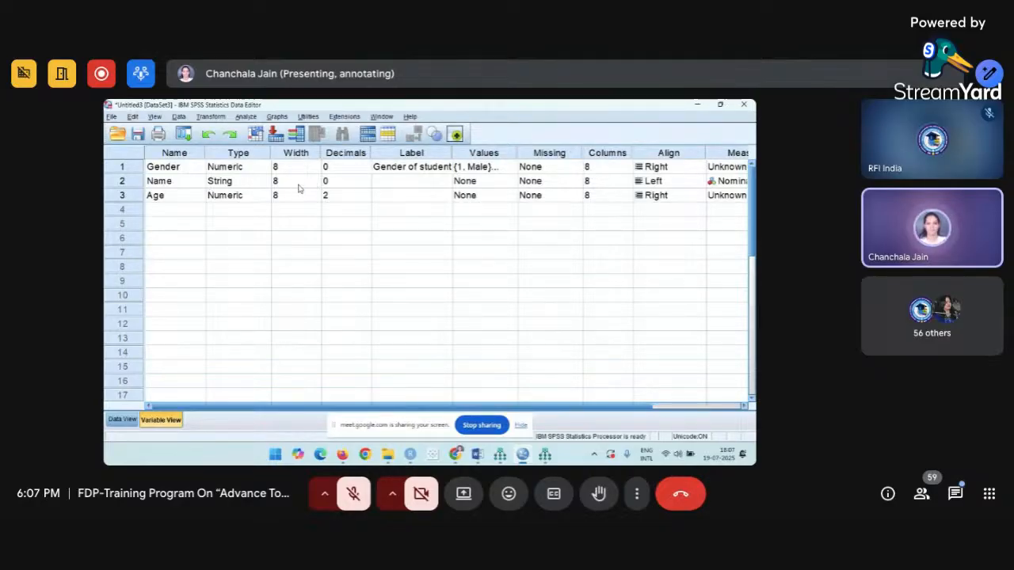
click(298, 185)
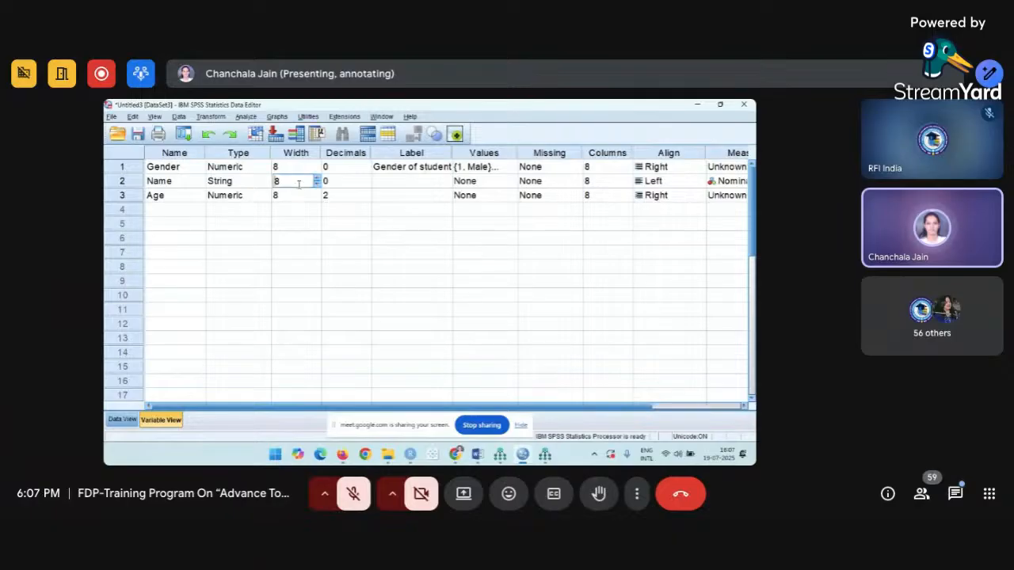
click(317, 179)
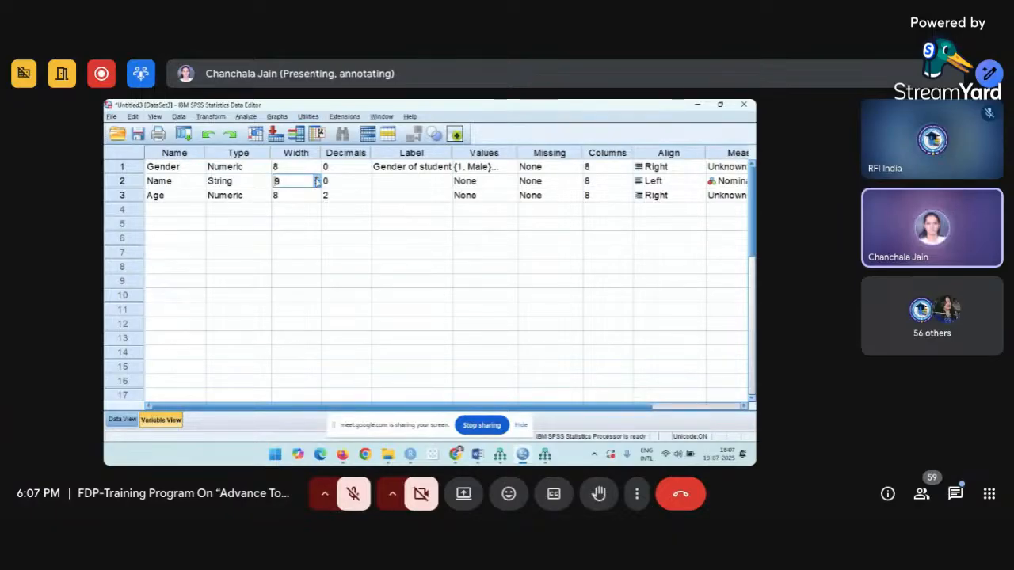
click(317, 179)
click(317, 179)
click(317, 179)
click(317, 179)
click(317, 179)
click(317, 179)
click(317, 179)
click(316, 179)
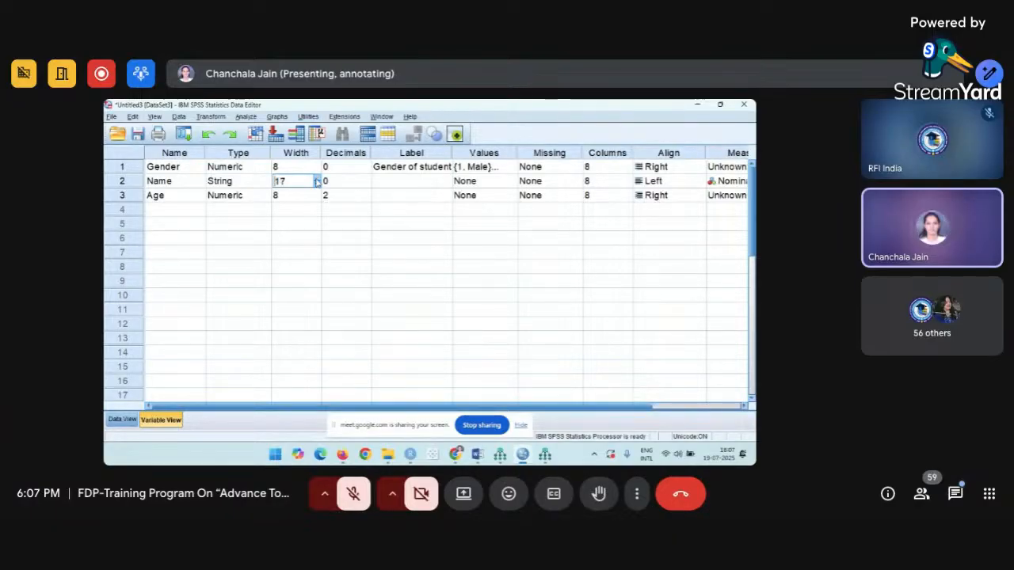
click(317, 179)
Extend case 1's Name entry in Data View to the person's full name and return to Variable View.
click(122, 420)
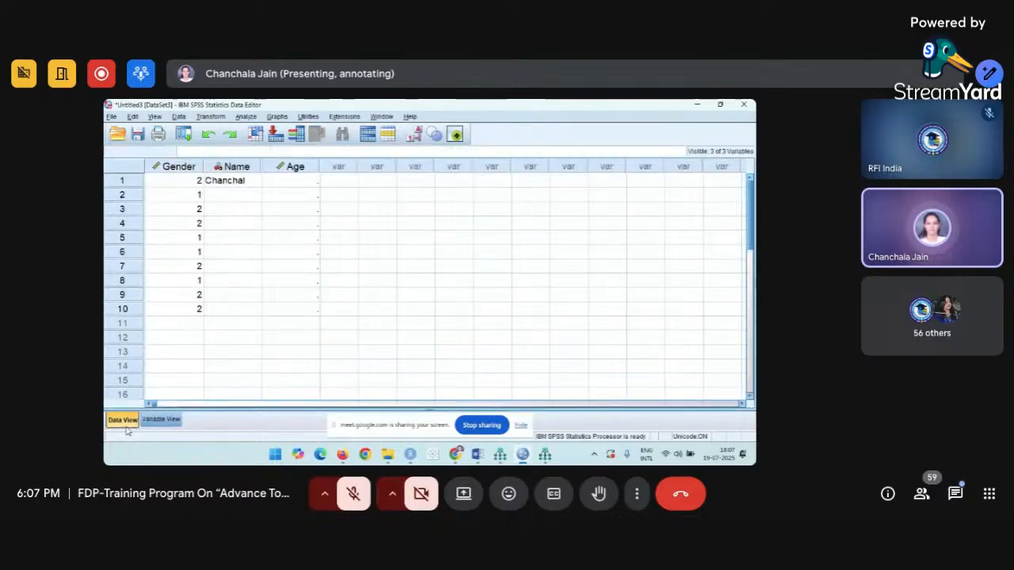
click(250, 184)
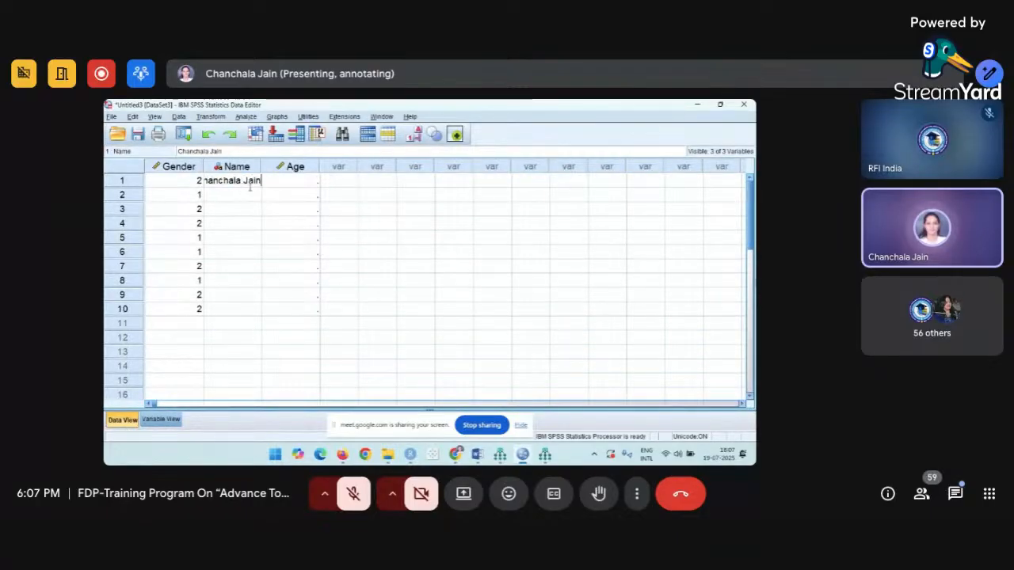
click(266, 222)
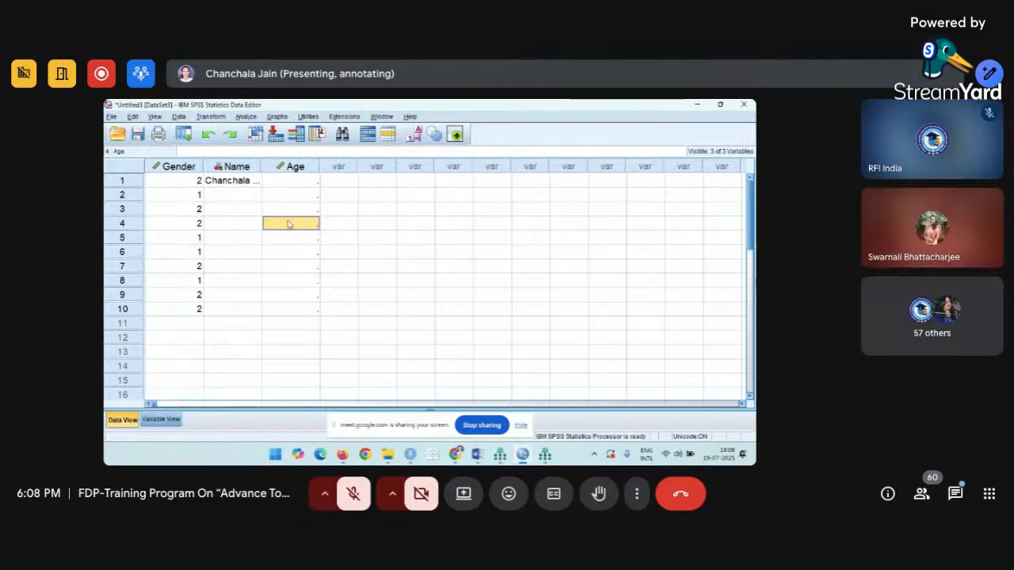
click(162, 419)
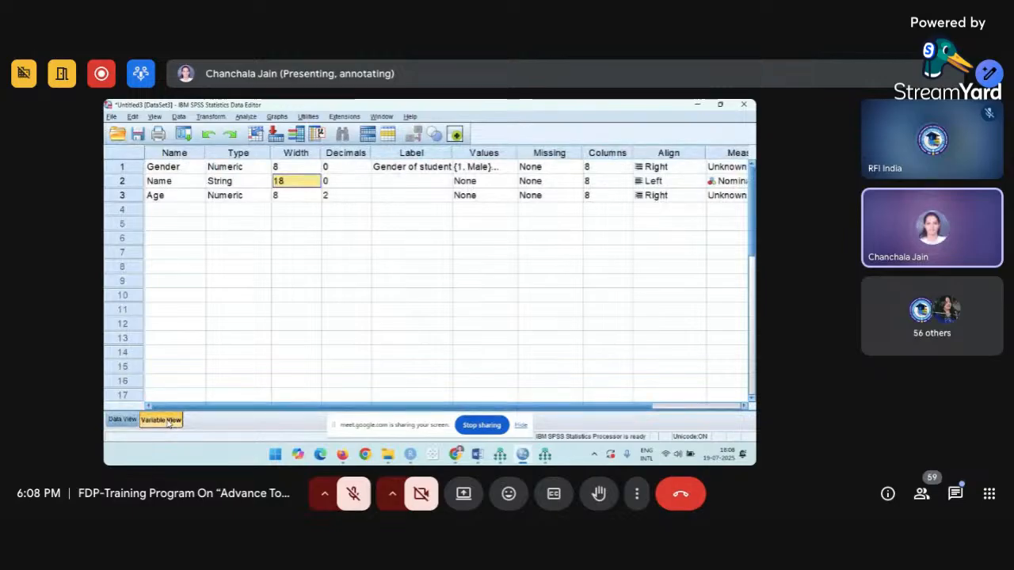
In Data View, enter the Age values 34, 45, 67 and 24 for cases 1 to 4.
click(544, 157)
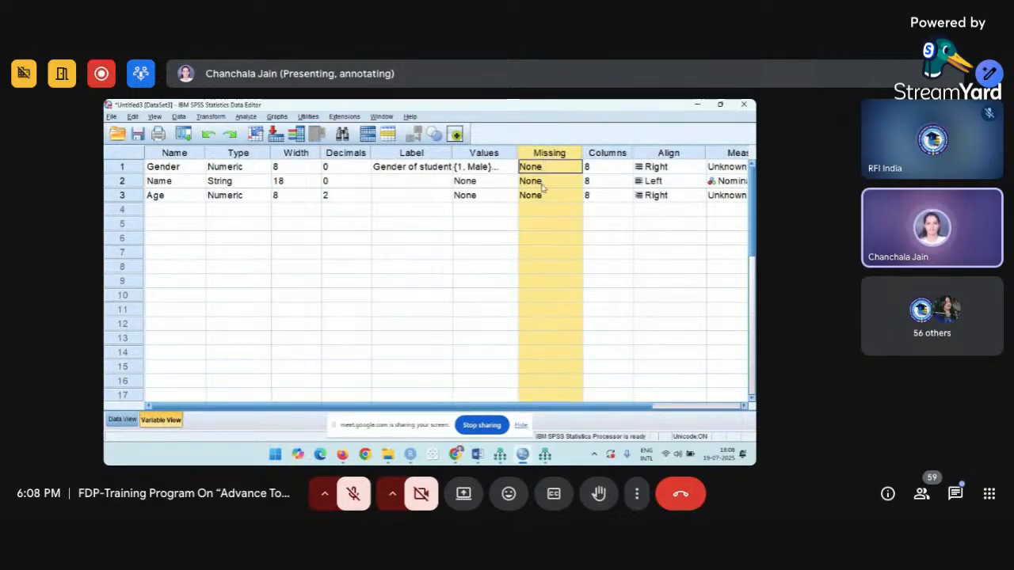
click(543, 195)
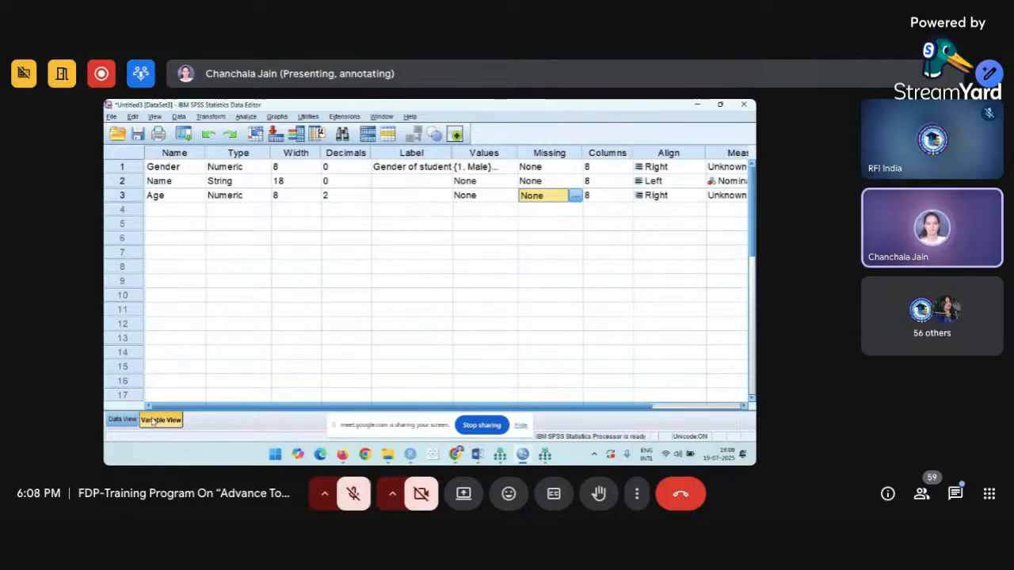
click(122, 420)
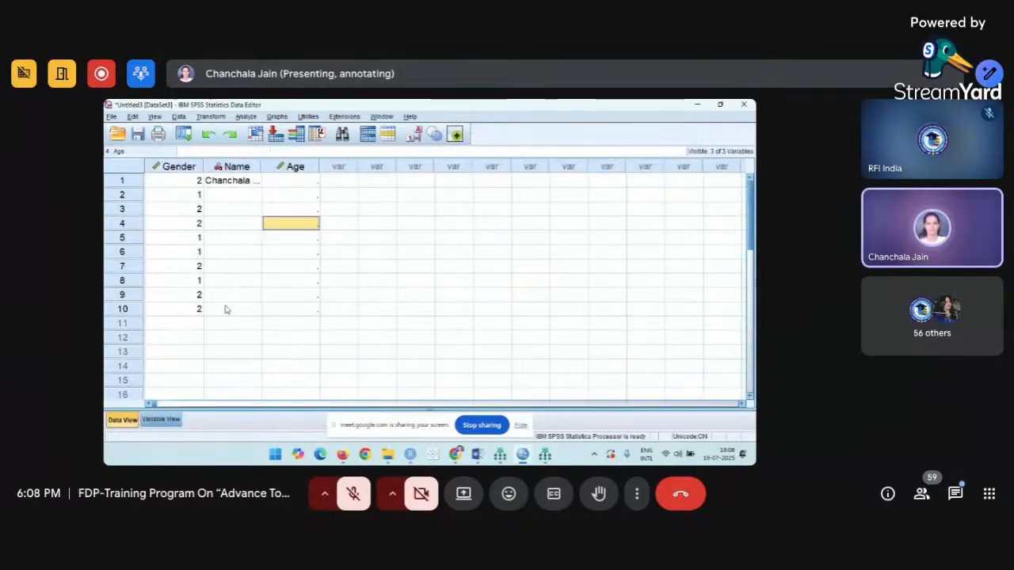
click(297, 186)
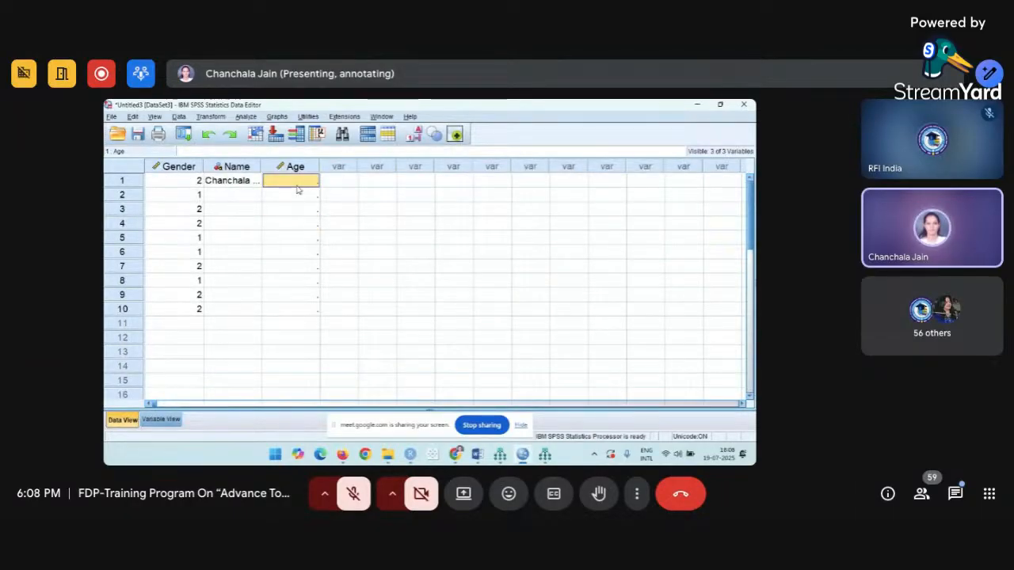
text(34)
key(Return)
text(45)
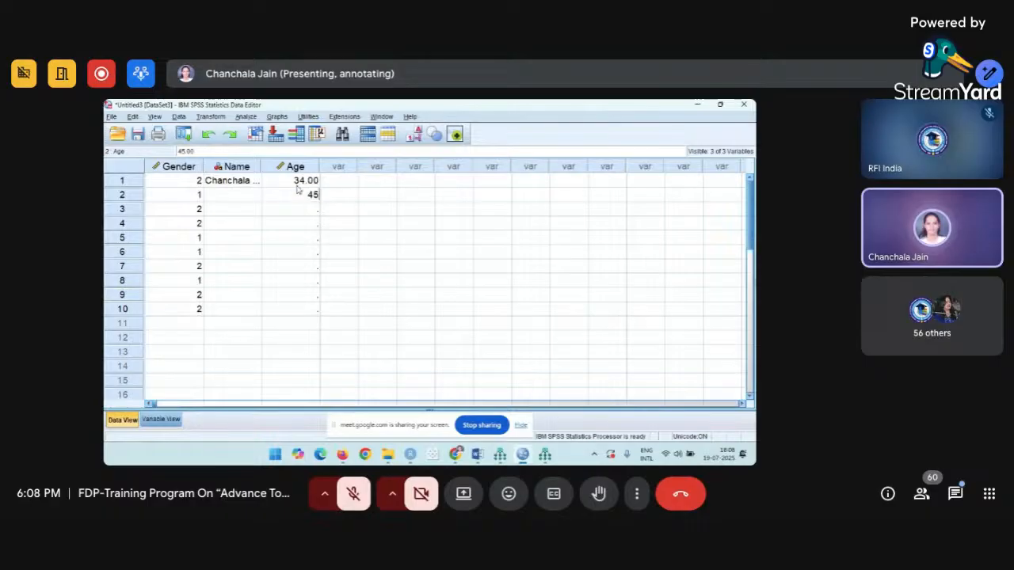
key(Return)
text(67)
key(Return)
text(24)
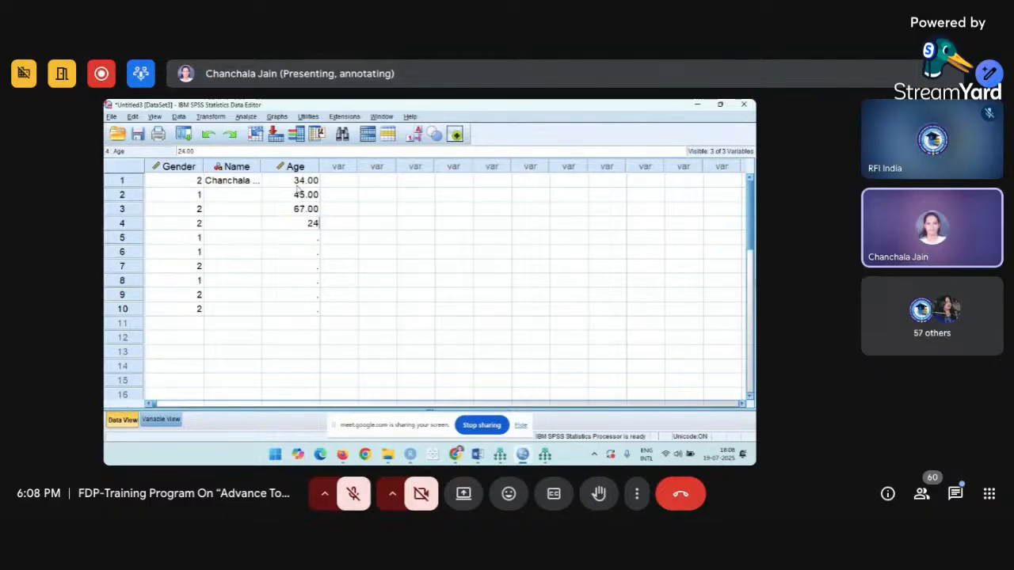
Enter the Age values 46, 67 and 54 for cases 5 to 7.
key(Return)
text(46)
key(Return)
text(67)
key(Return)
text(435)
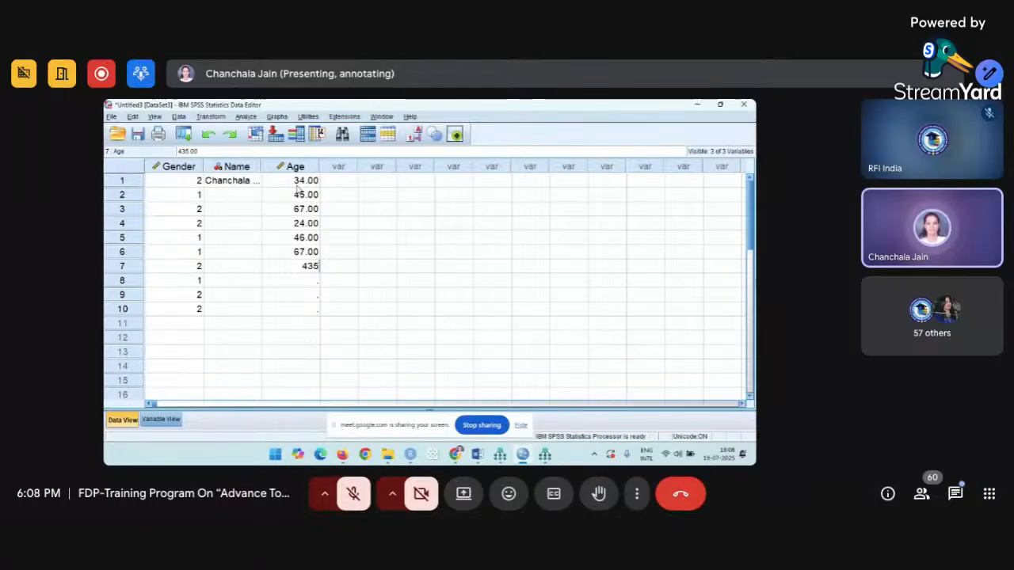
key(Return)
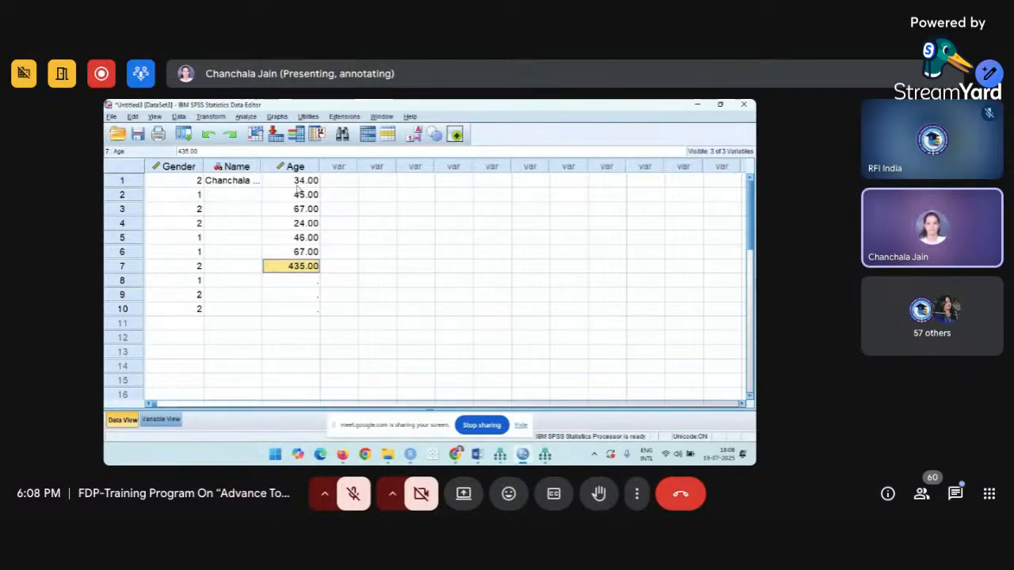
text(54)
key(Return)
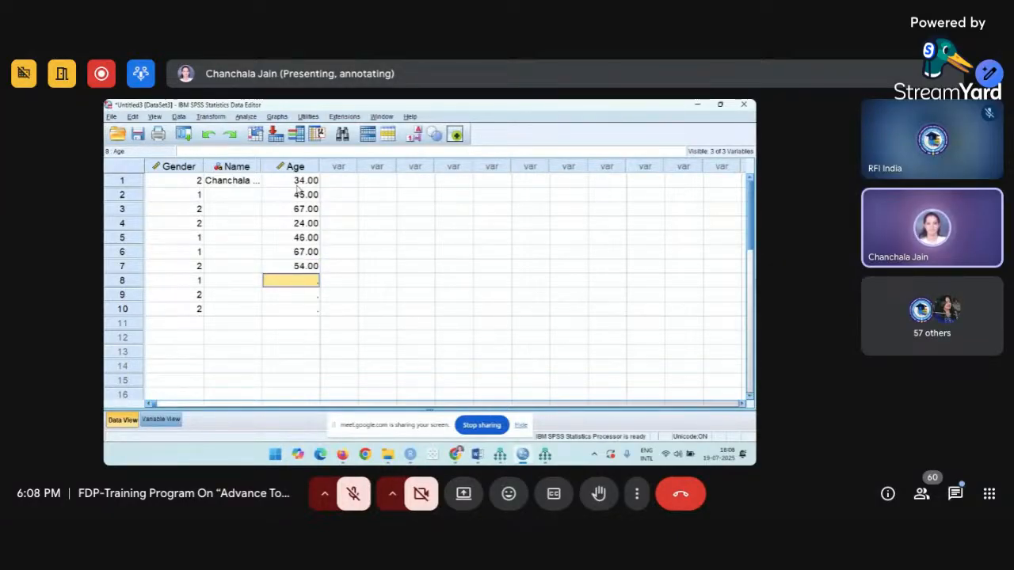
Enter the Age values 39, 58 and 64 for cases 8 to 10.
text(39)
key(Return)
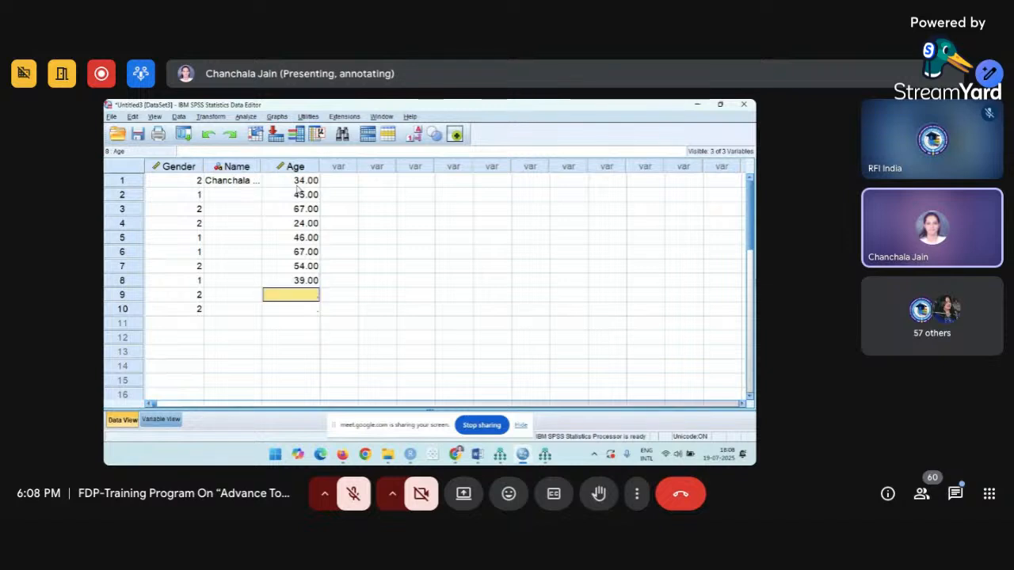
text(58)
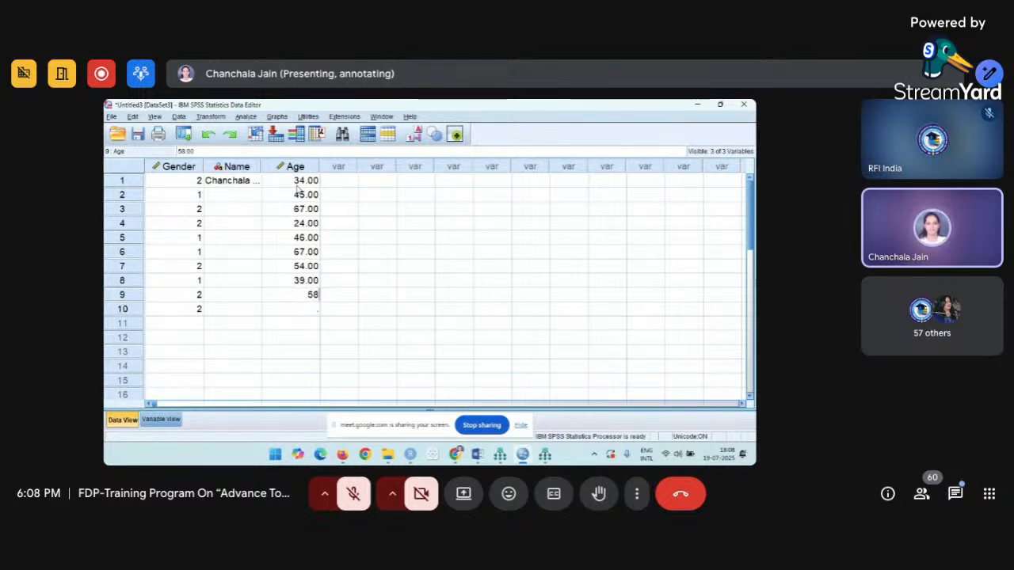
key(Return)
text(64)
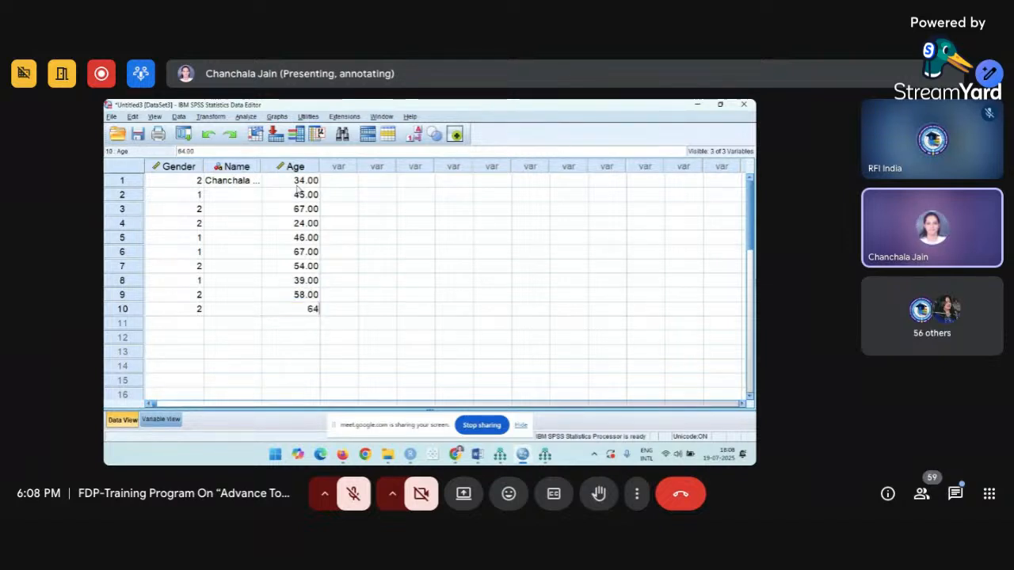
In Variable View, reduce the Age variable's decimals to 0 and check the ages in Data View.
click(176, 422)
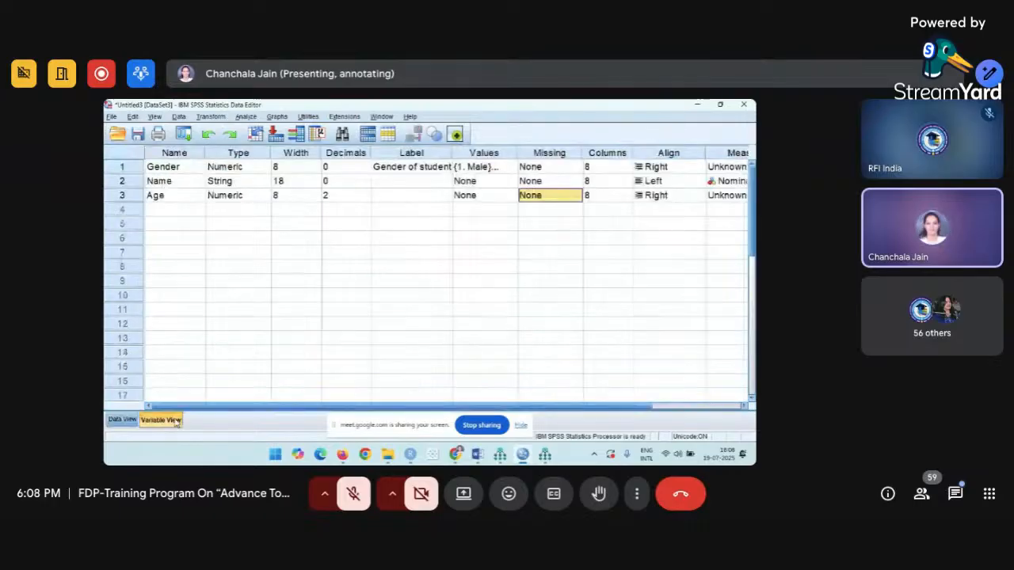
click(364, 195)
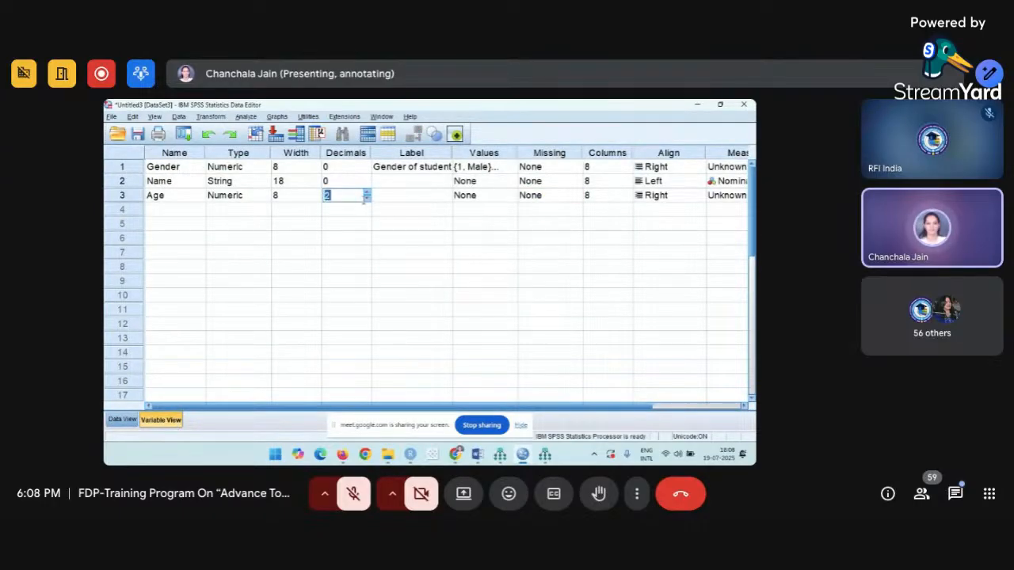
click(366, 200)
click(366, 200)
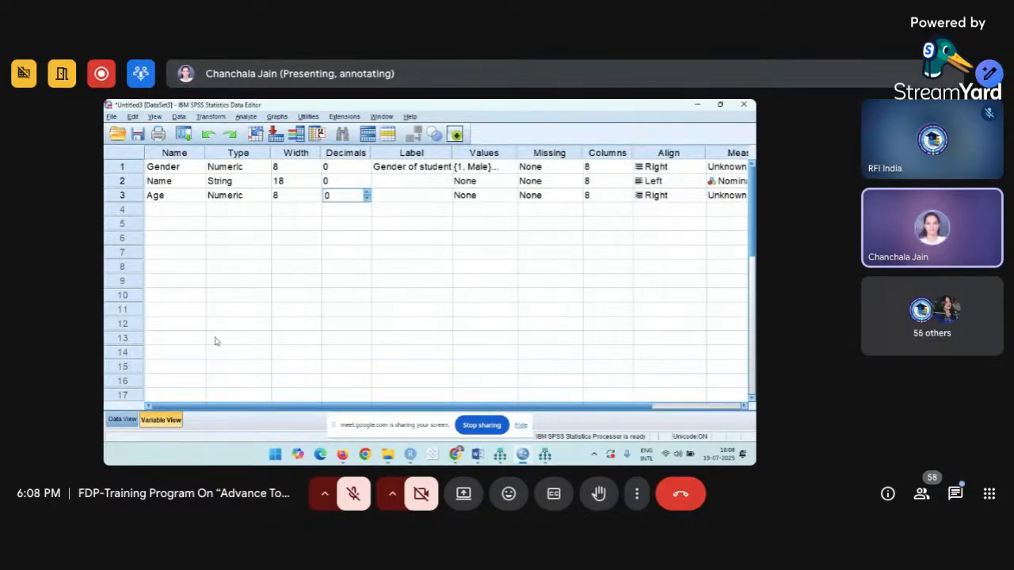
click(127, 420)
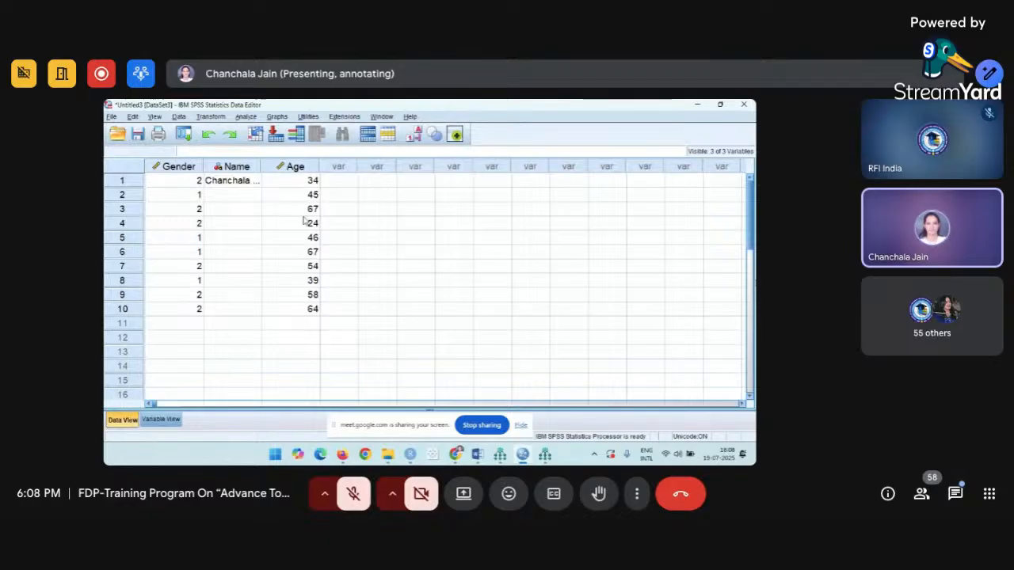
Return to Variable View and select the Missing setting of the Age variable.
click(154, 424)
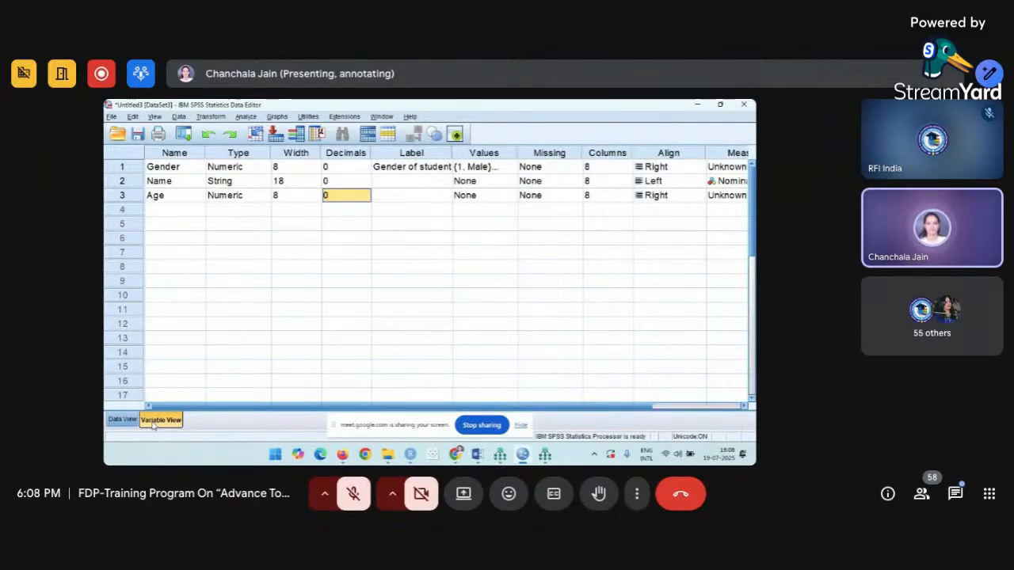
click(567, 153)
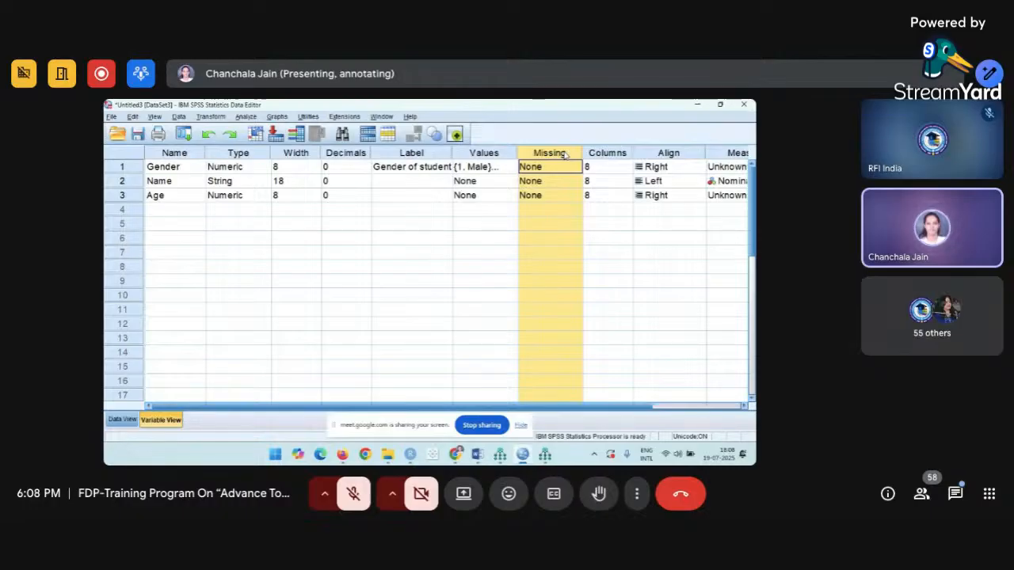
click(563, 198)
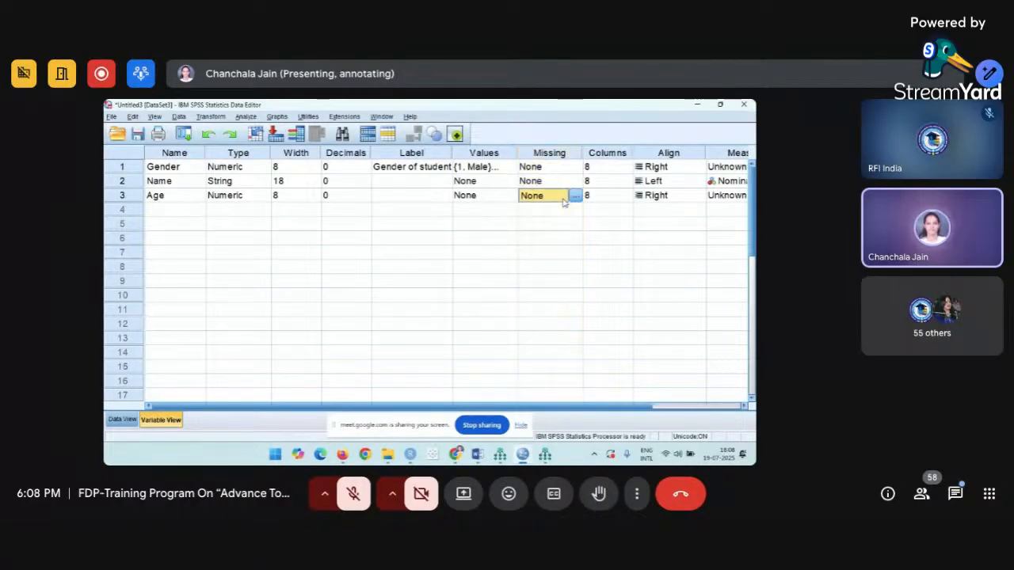
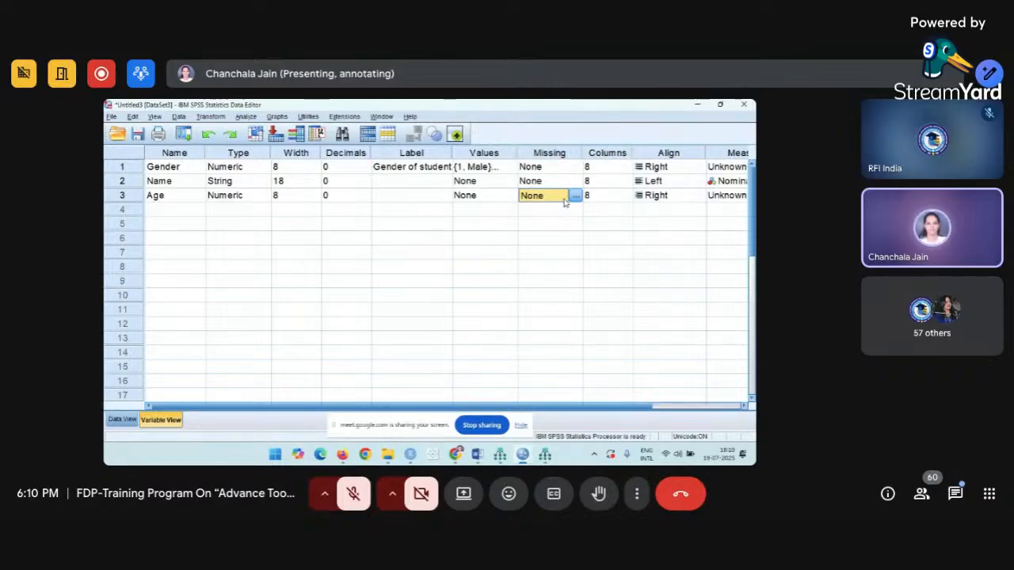
Define 24 and 27 as discrete missing values for the Age variable.
click(575, 198)
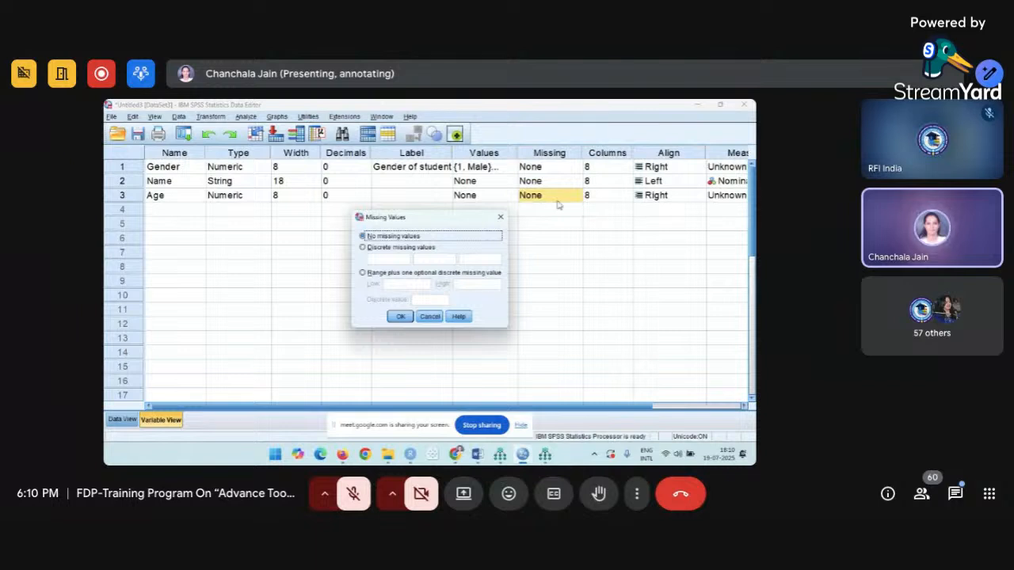
drag(439, 221, 526, 154)
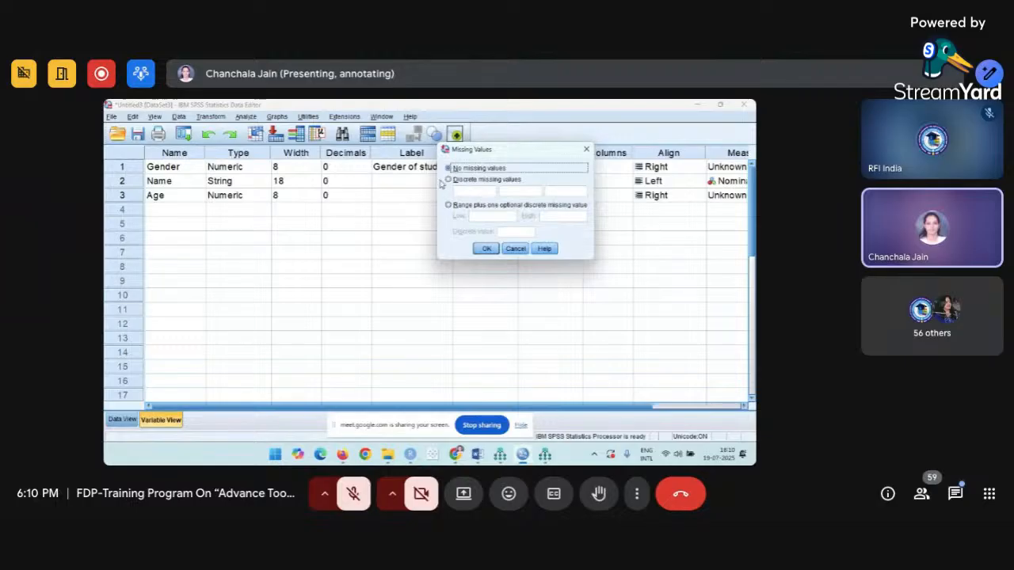
click(448, 180)
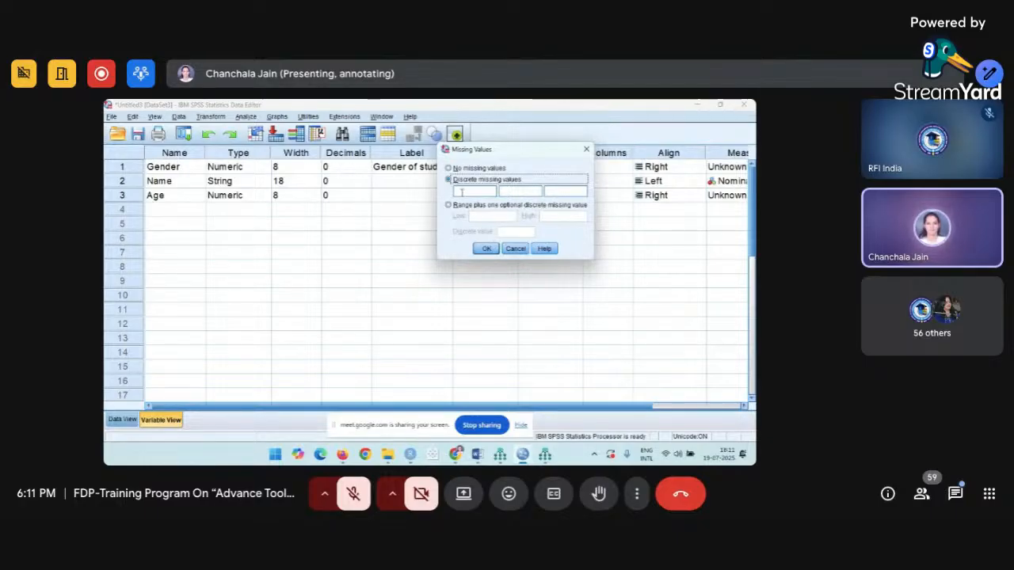
click(462, 192)
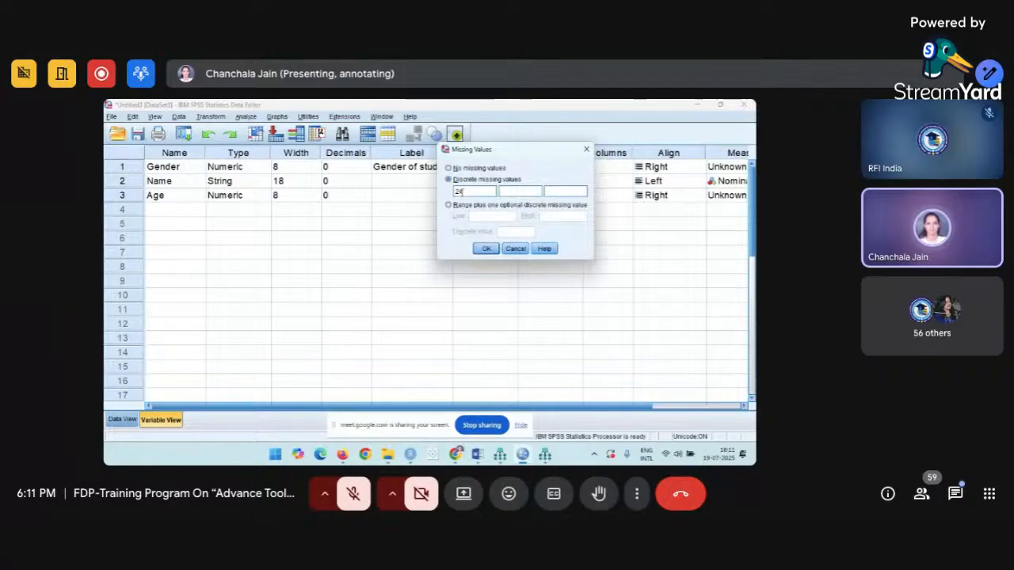
text(27)
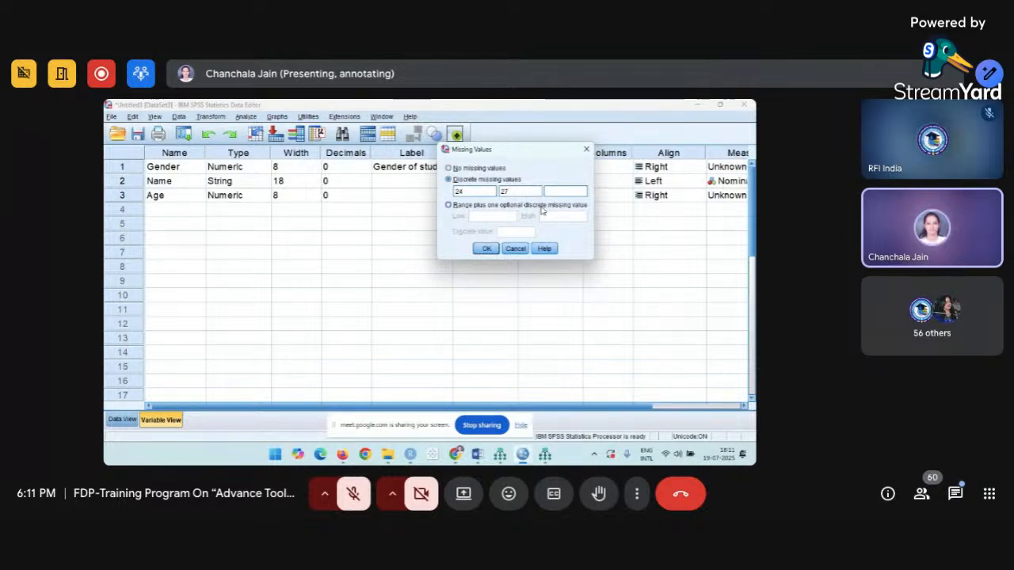
click(488, 249)
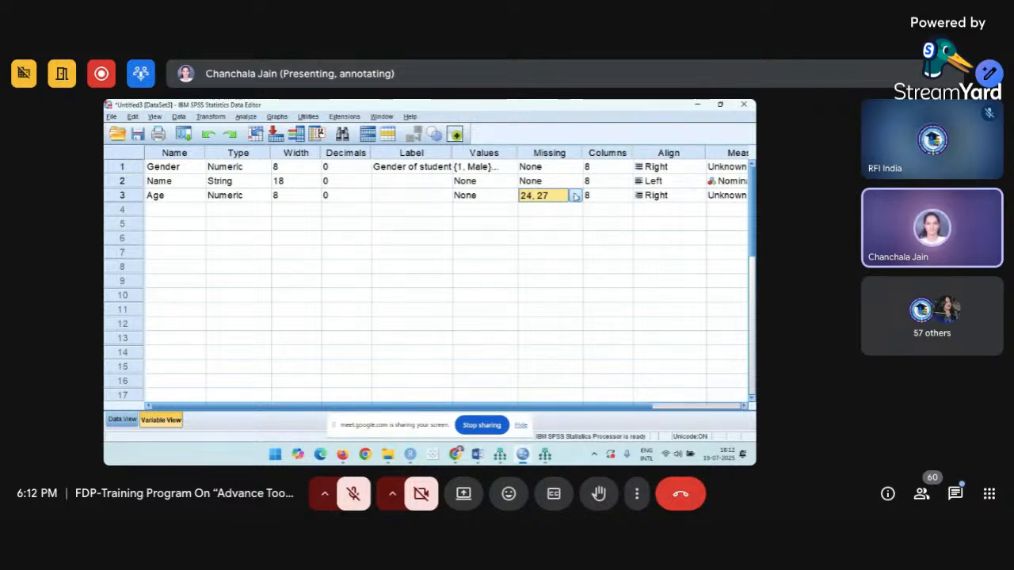
Try a missing-value range of 18 to 30 plus discrete value 67 for Age, and apply no missing values instead.
click(575, 196)
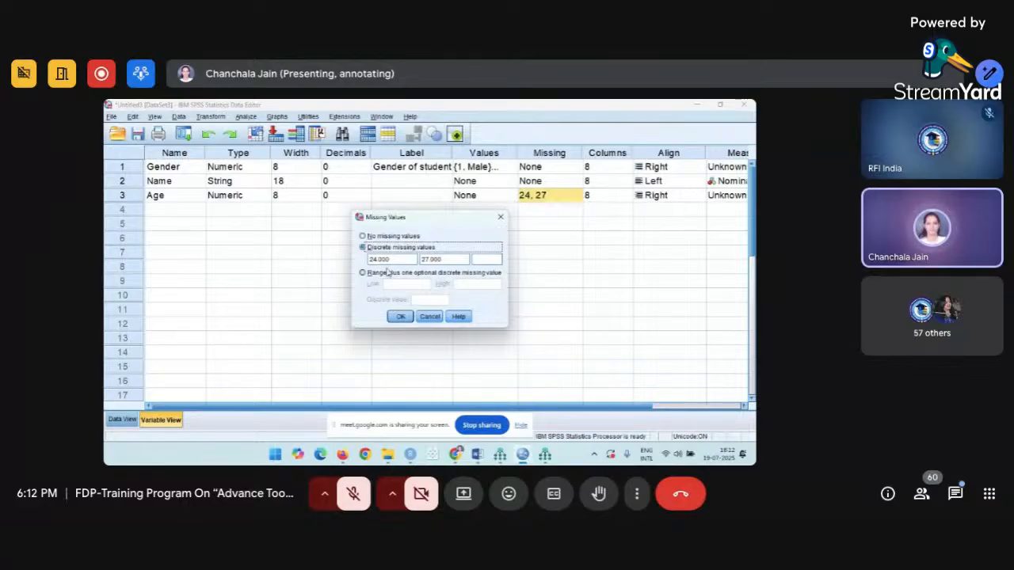
click(362, 273)
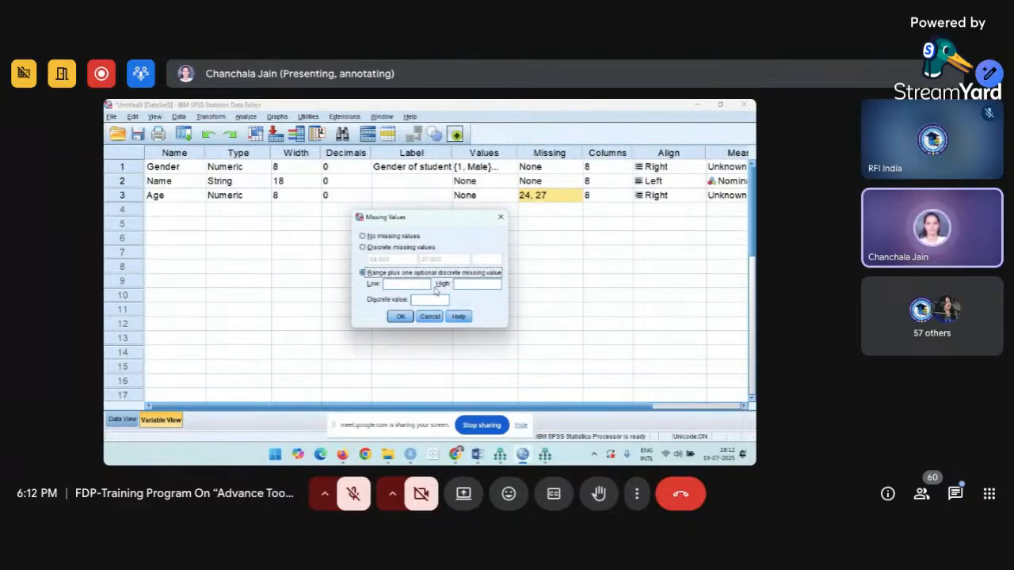
click(413, 283)
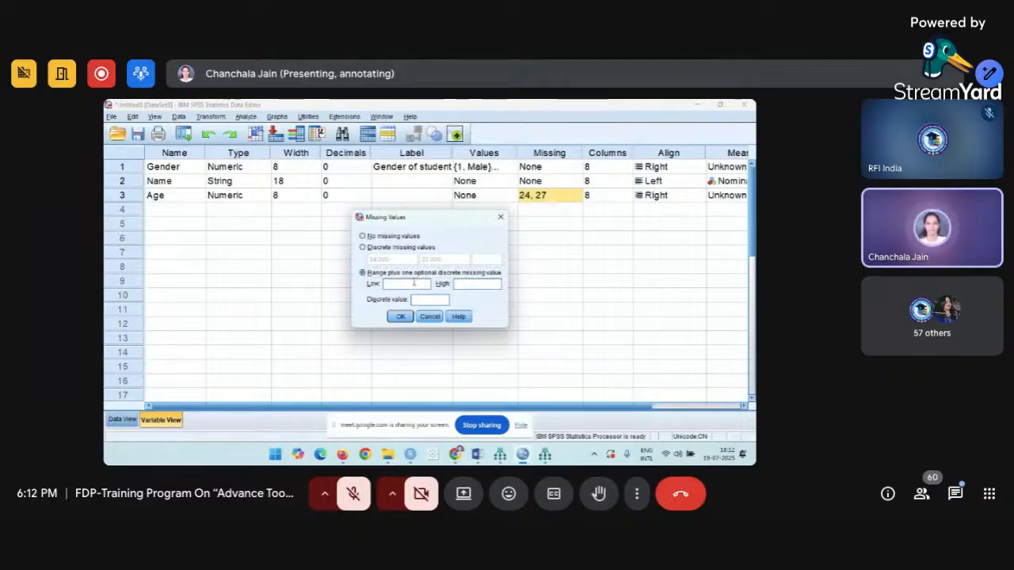
text(18)
key(Tab)
text(4)
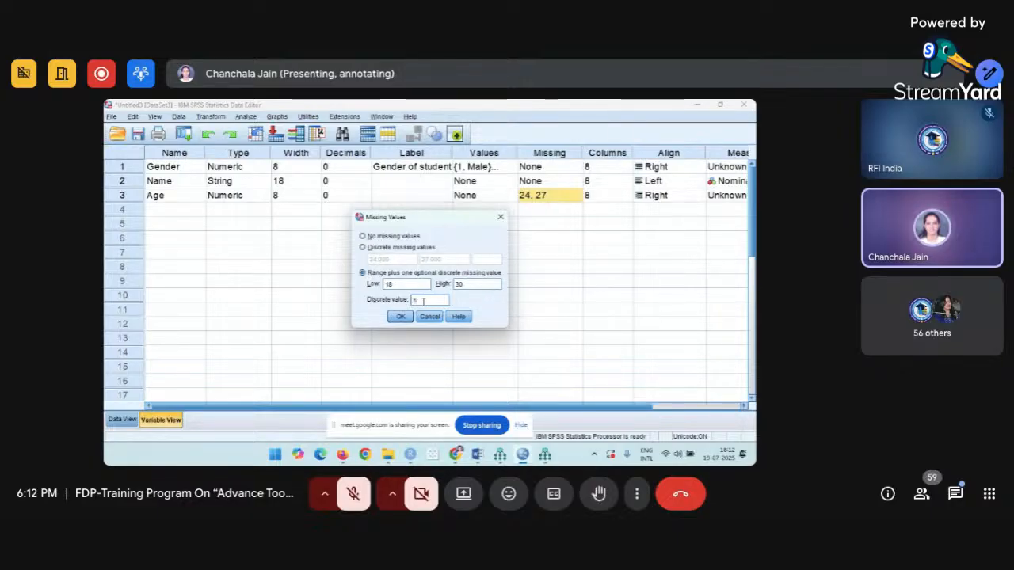
text(67)
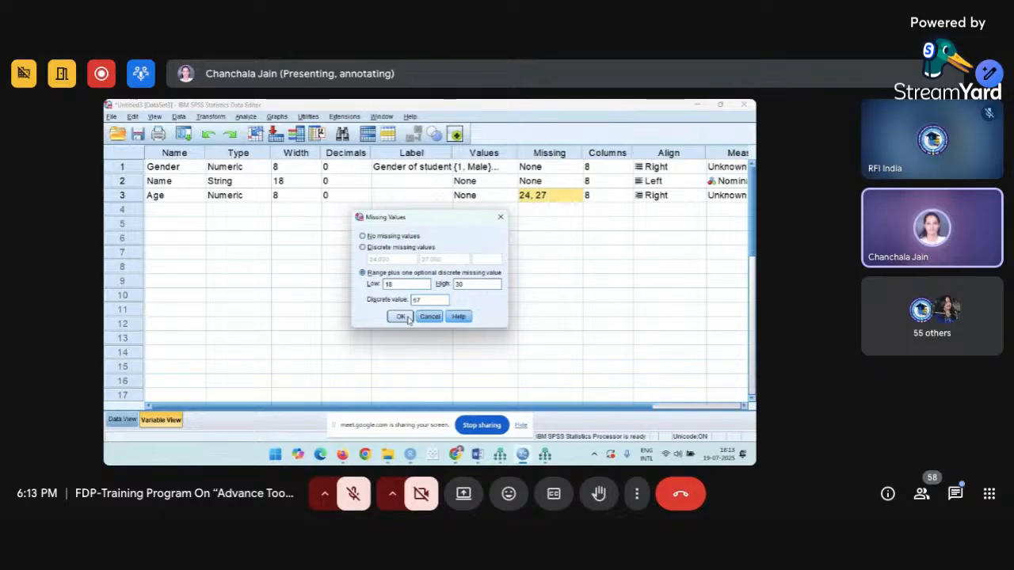
click(363, 237)
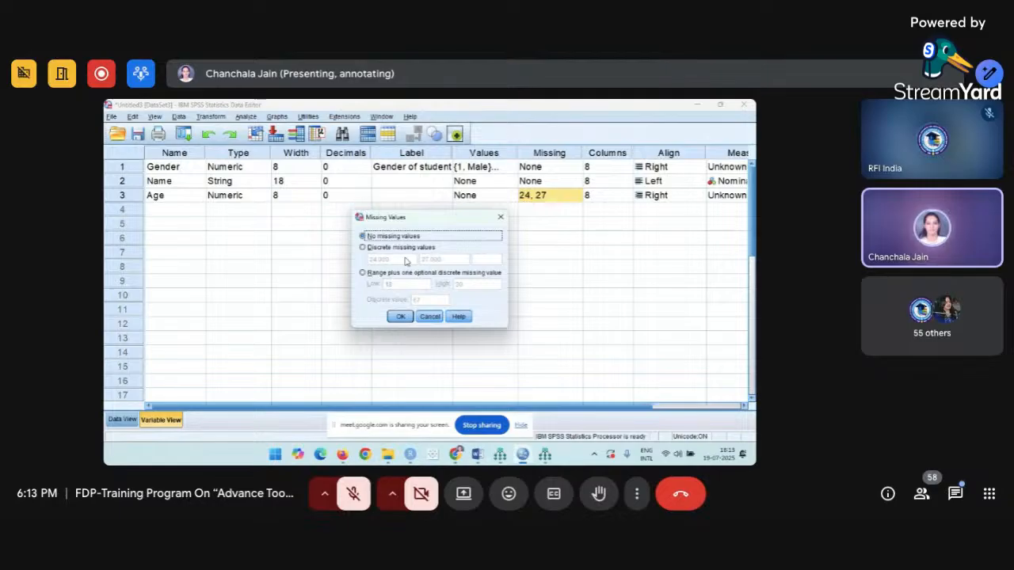
click(408, 317)
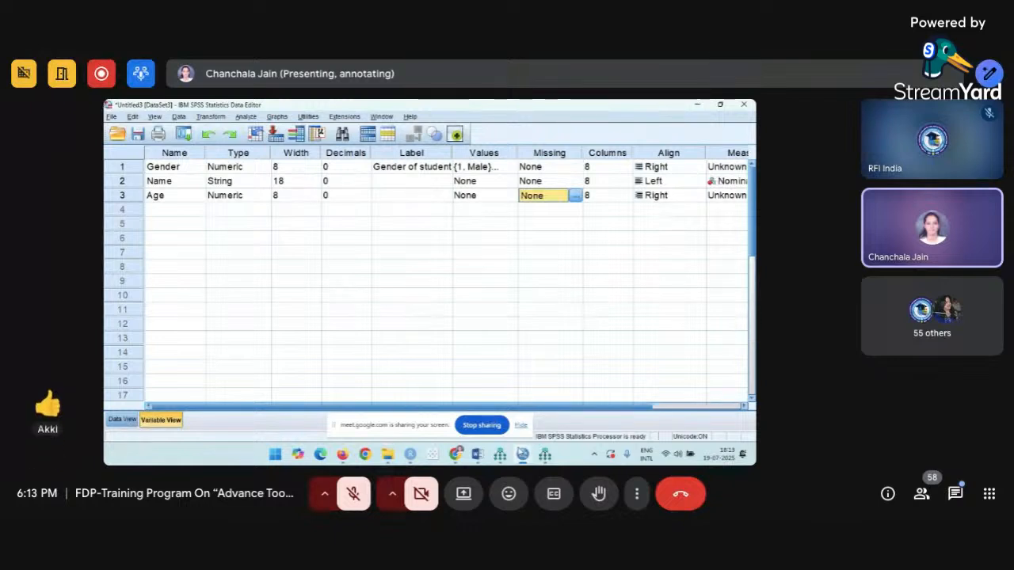
Switch to the Google Meet window, move the sharing bar off the call controls and turn on the camera.
click(441, 424)
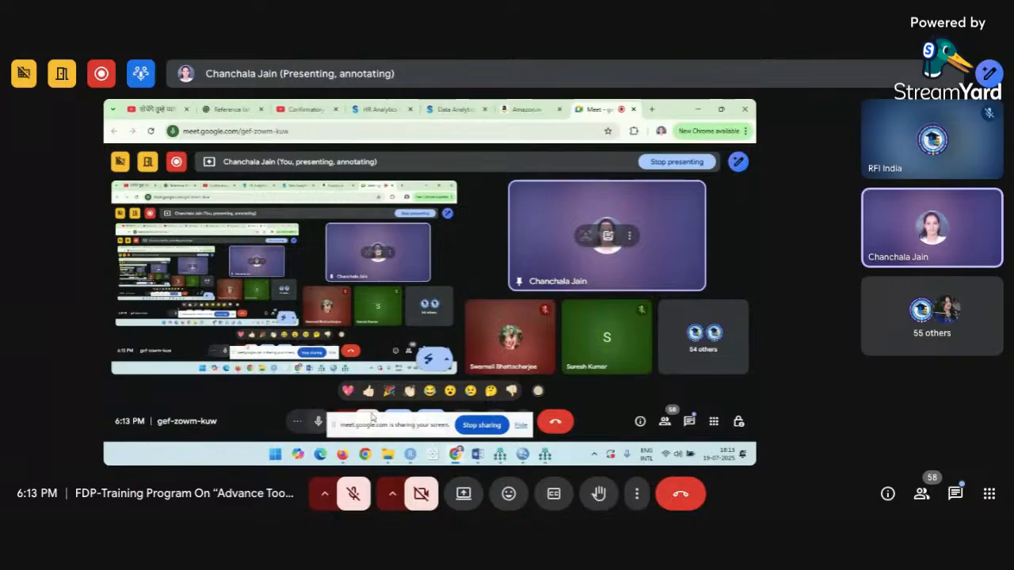
drag(371, 418, 458, 150)
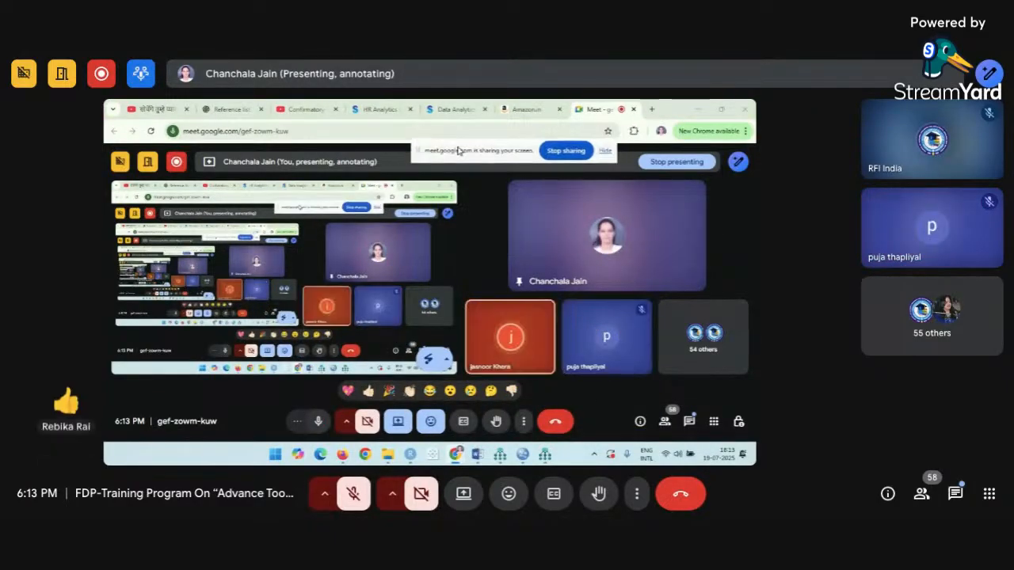
click(370, 424)
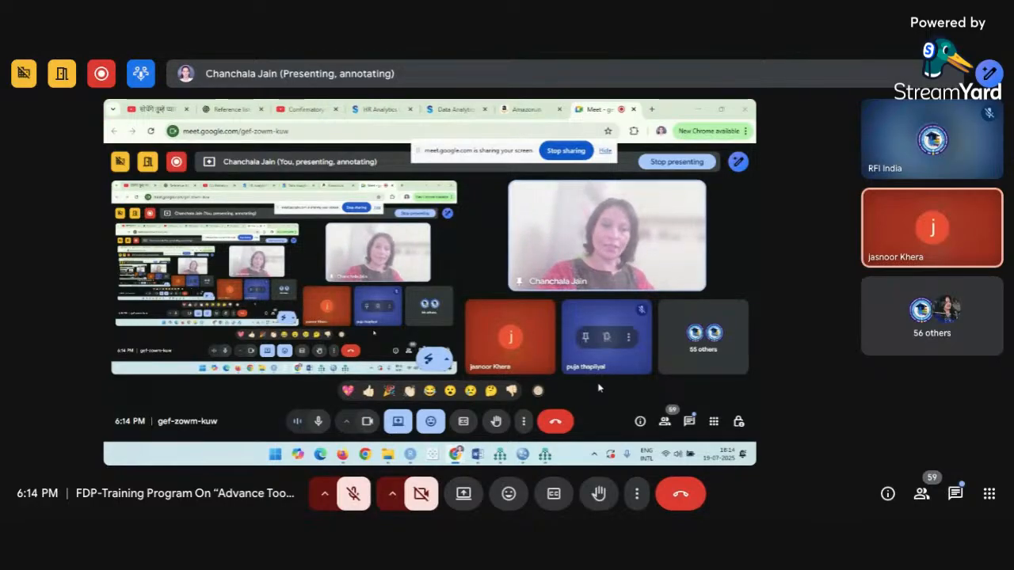
Return to the SPSS Data Editor, widen the Name column to 10 in Data View and check its Columns setting in Variable View.
key(alt+Tab)
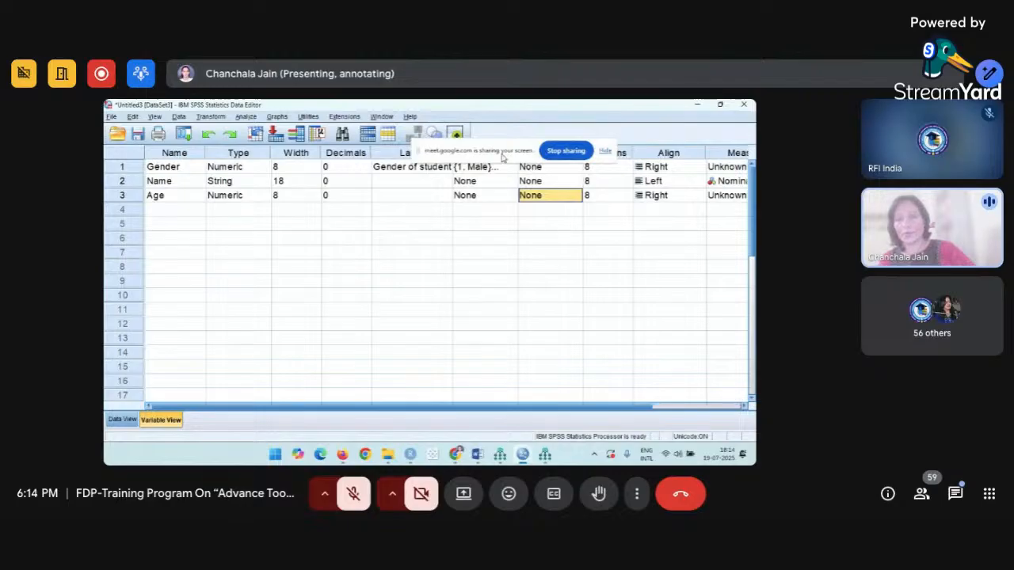
drag(504, 156, 539, 119)
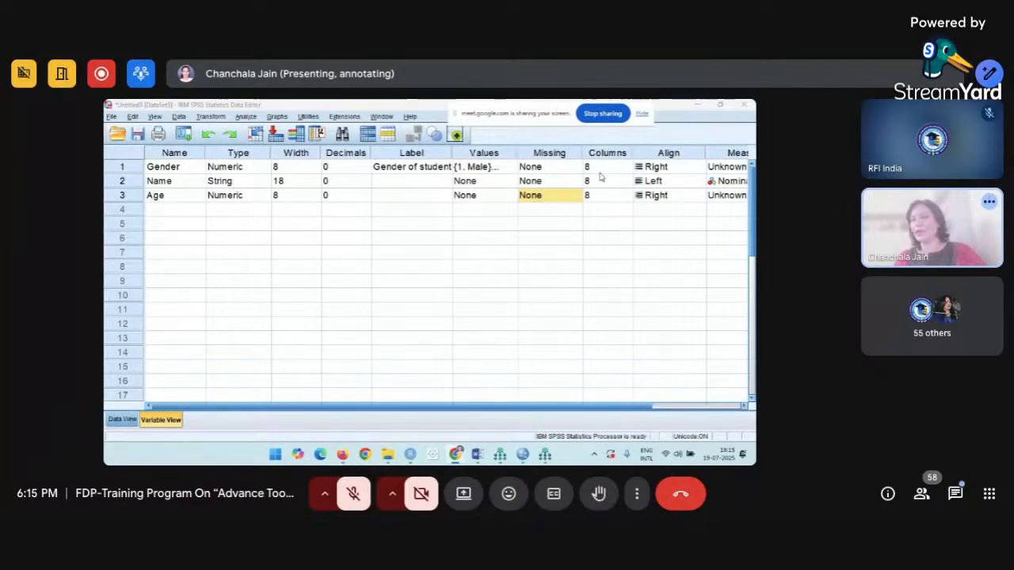
click(125, 422)
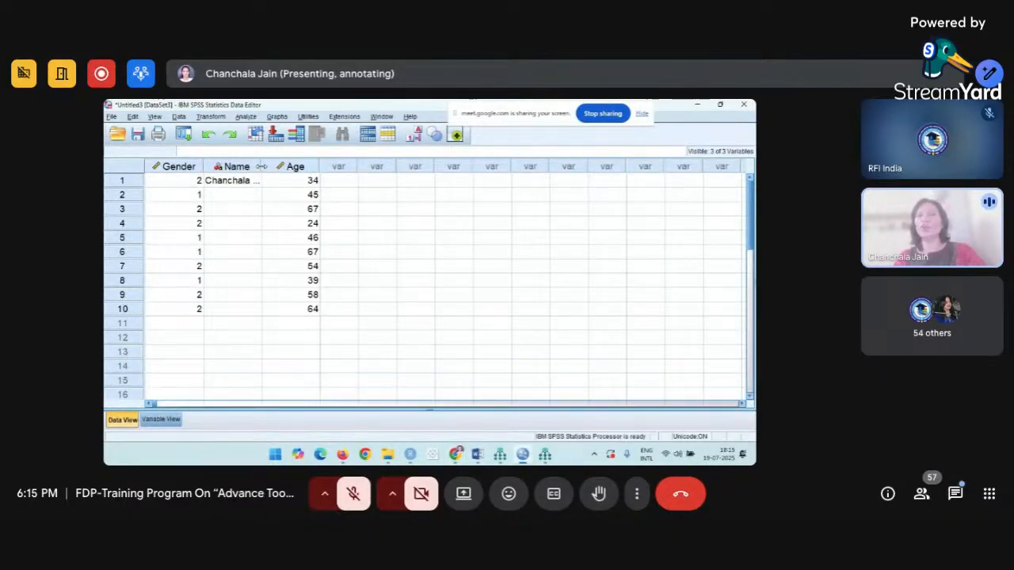
drag(262, 166, 276, 166)
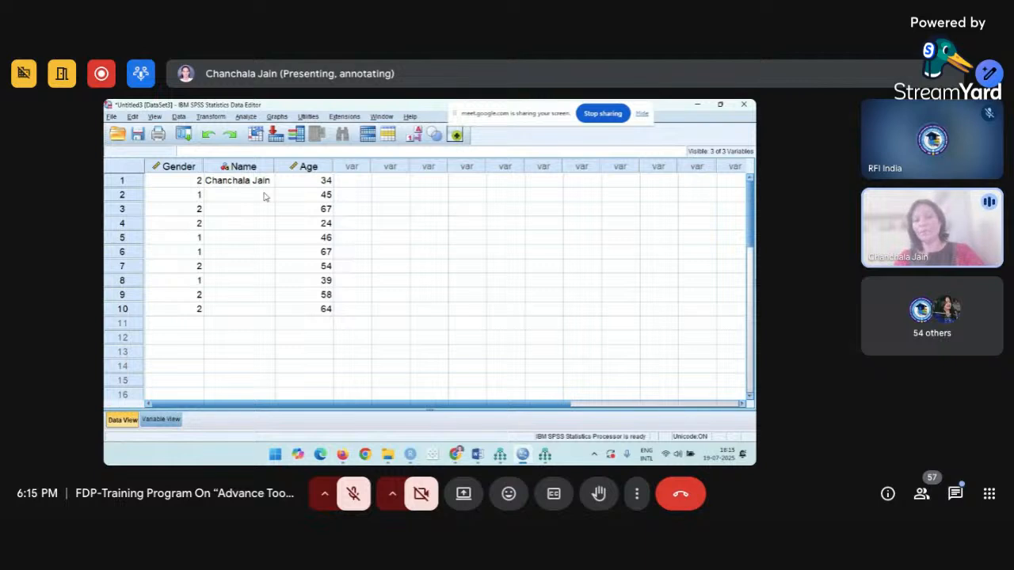
click(161, 420)
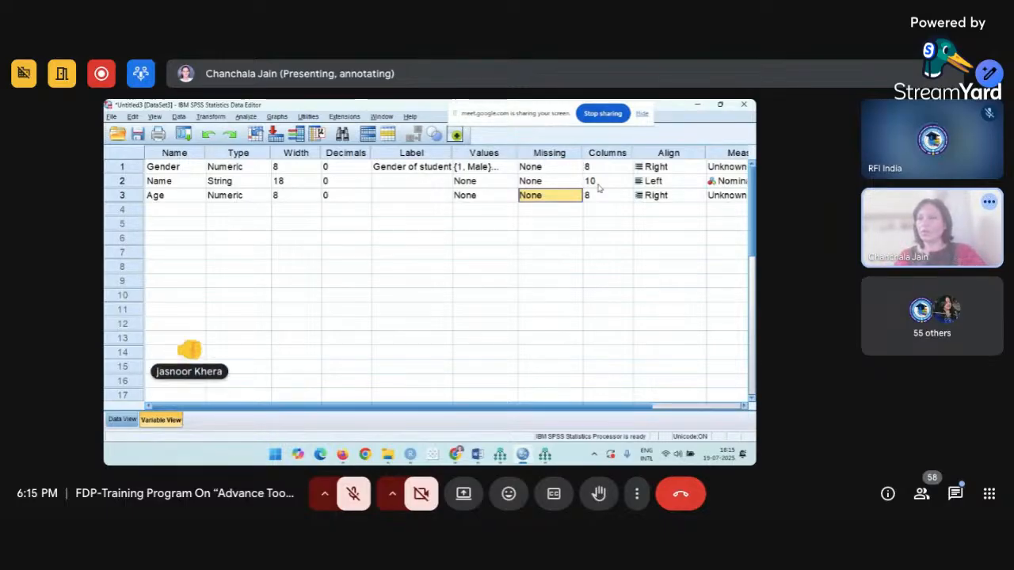
Examine the Align property and the alignment options available for the Gender variable.
click(672, 156)
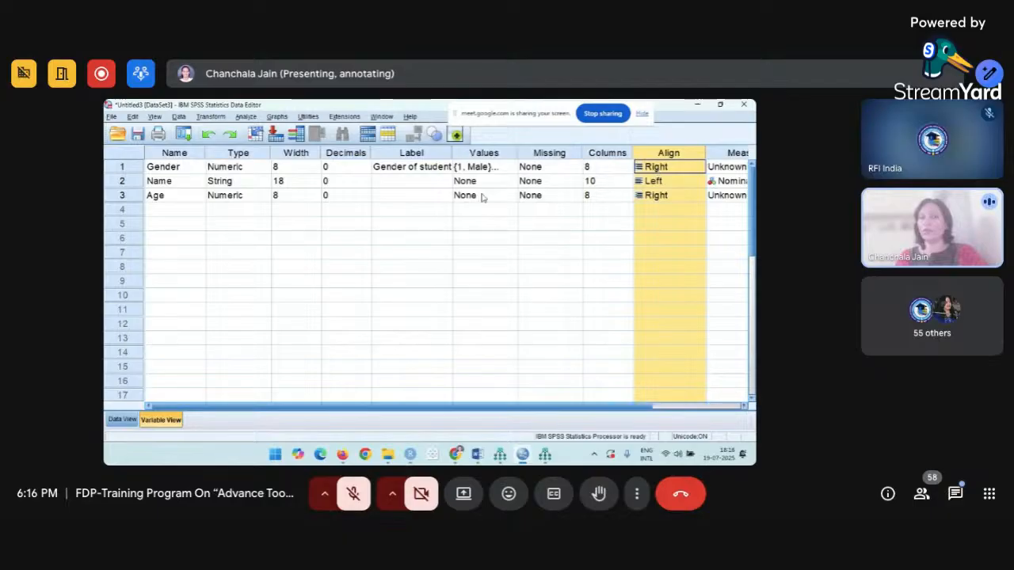
click(666, 168)
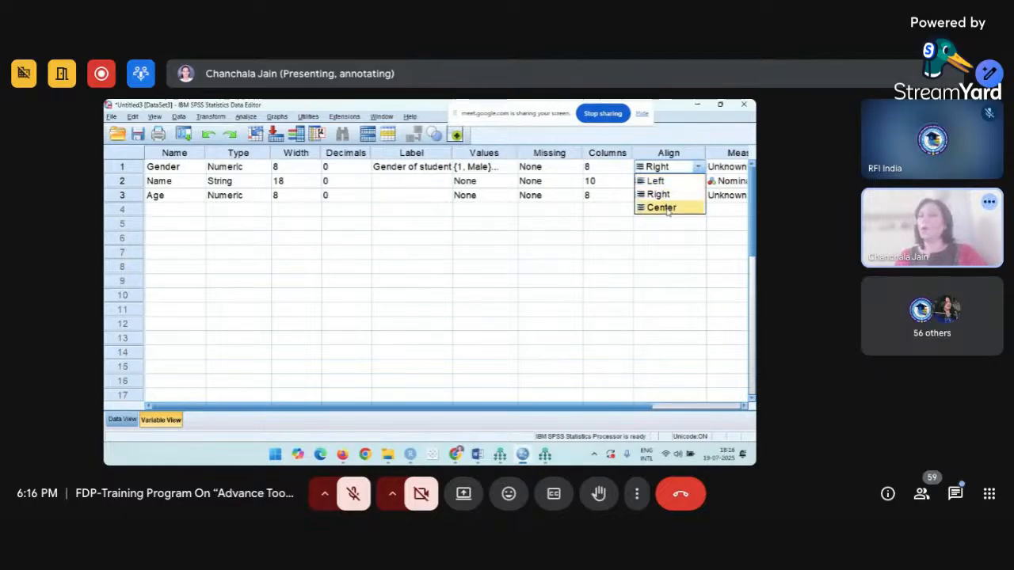
click(668, 153)
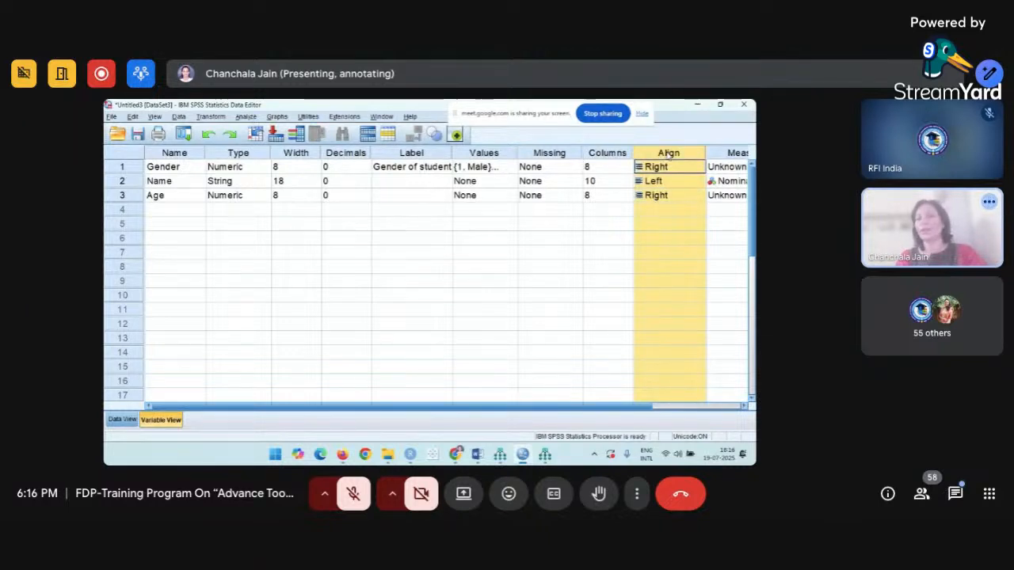
Set the measurement level of Gender to Nominal and of Age to Scale.
click(719, 170)
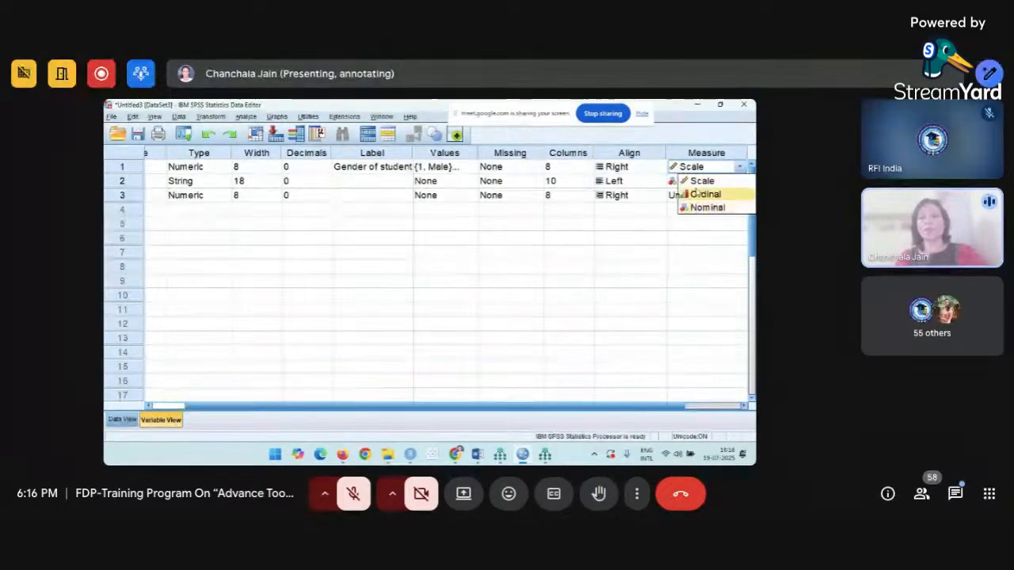
click(700, 181)
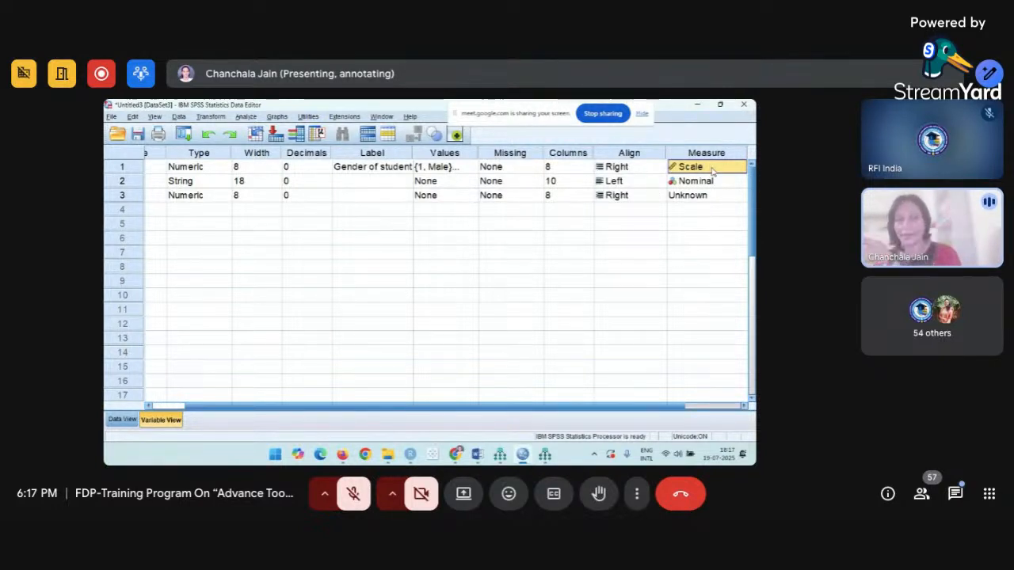
click(712, 170)
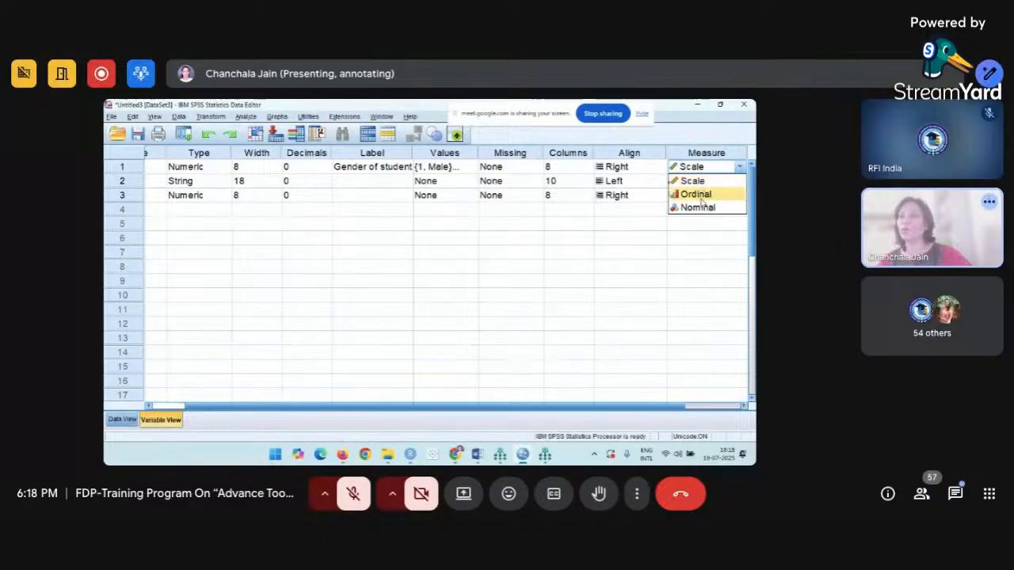
click(702, 208)
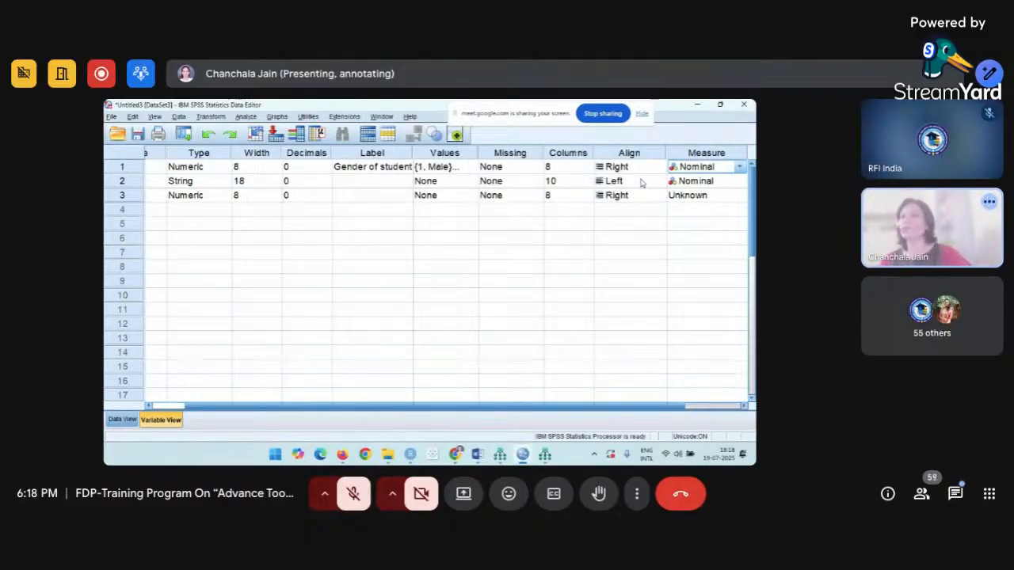
click(716, 199)
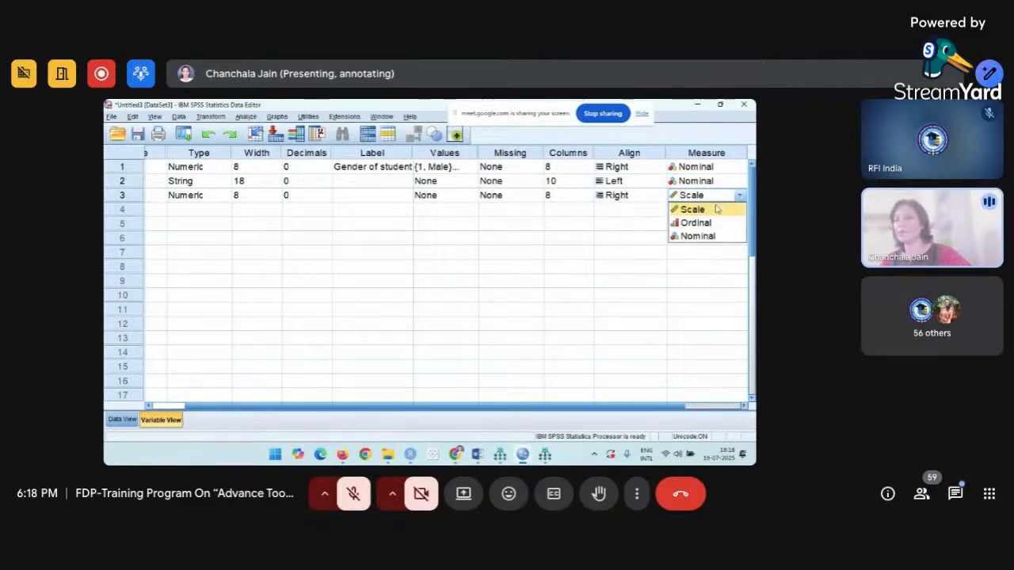
click(715, 218)
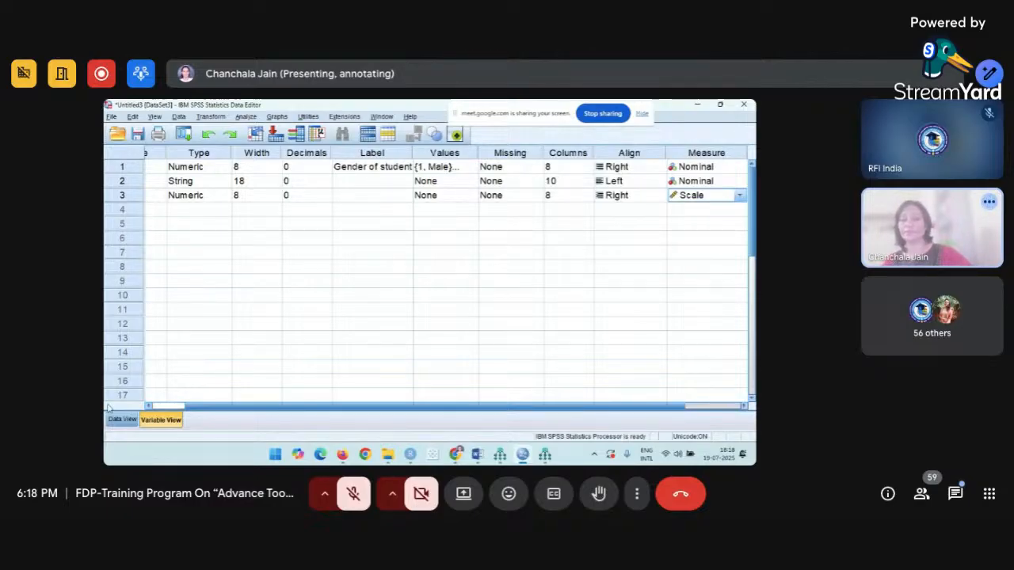
Display the Gender value labels in Data View and switch back to the numeric codes.
click(165, 407)
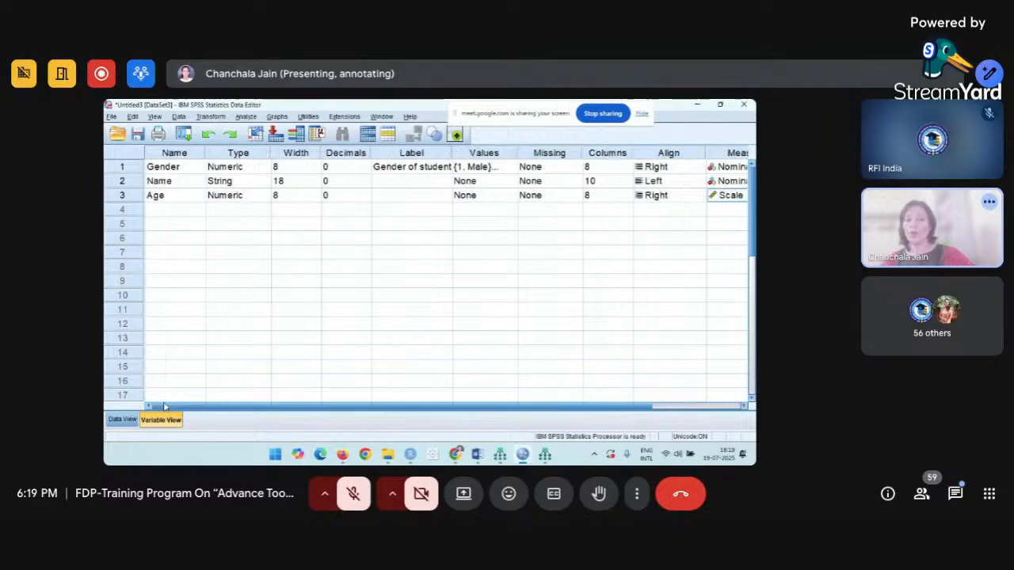
click(122, 420)
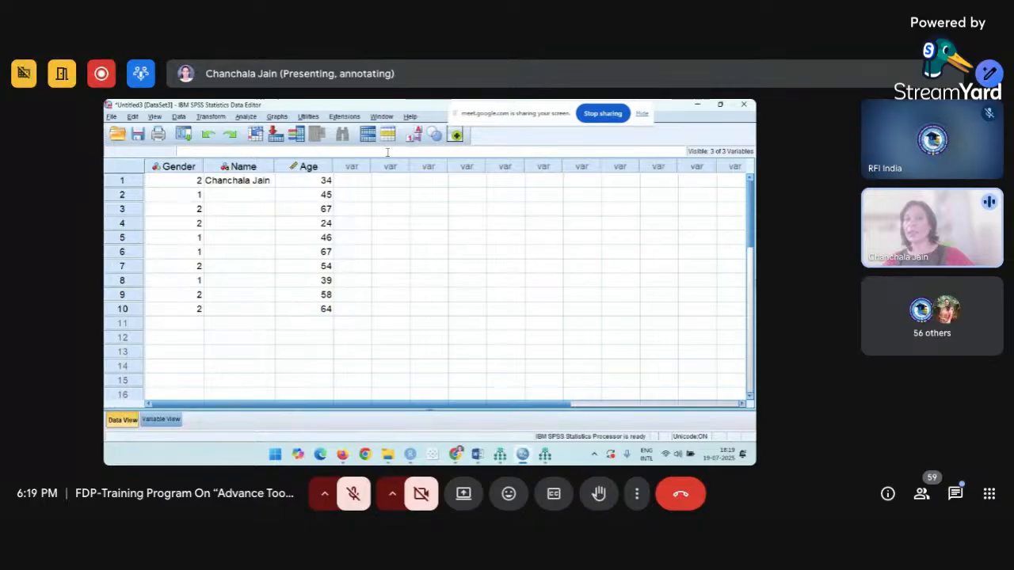
click(415, 135)
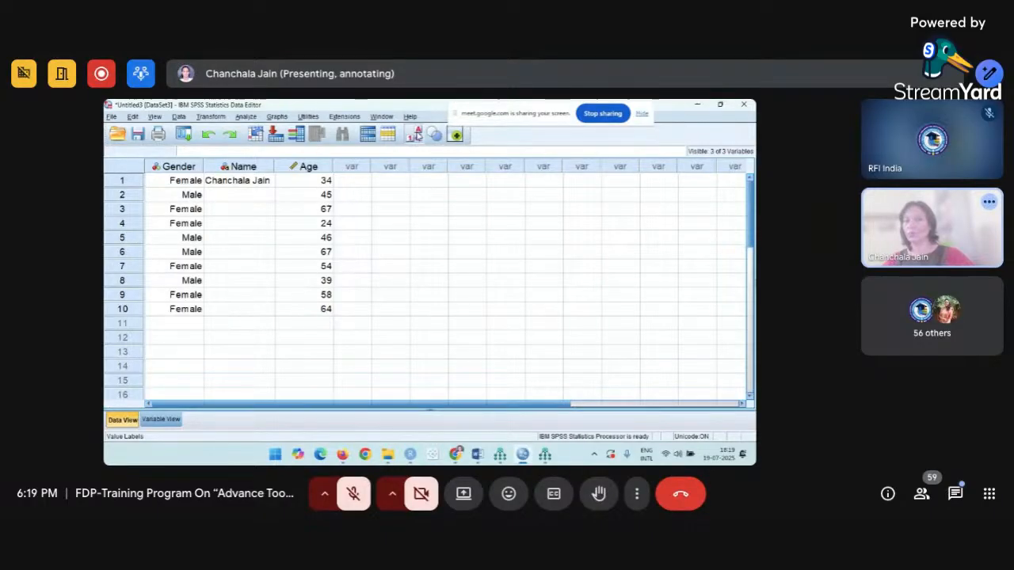
click(415, 135)
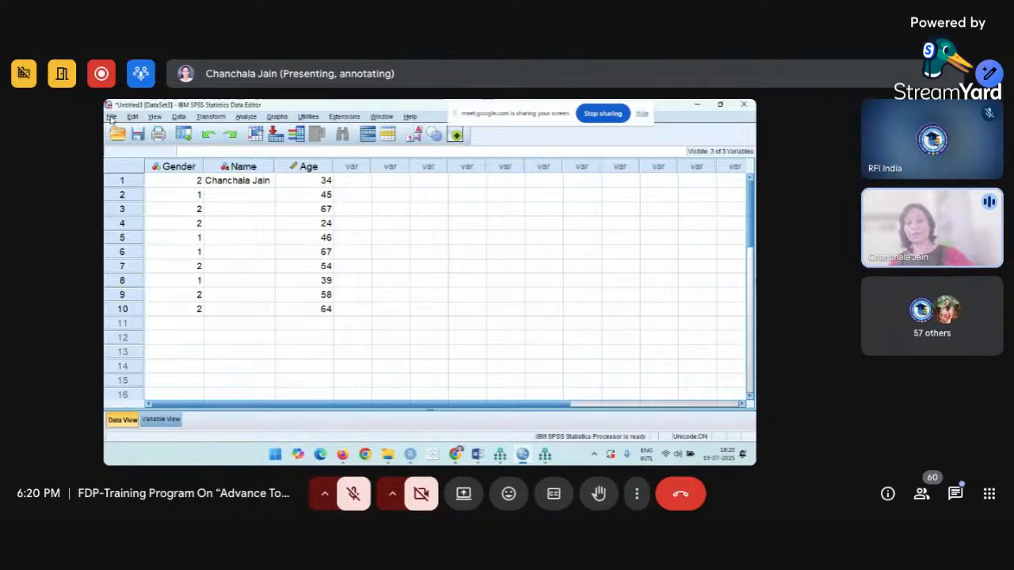
Open the Excel file Tea Data.xlsx from the Basics of SPSS folder as a data source.
click(112, 116)
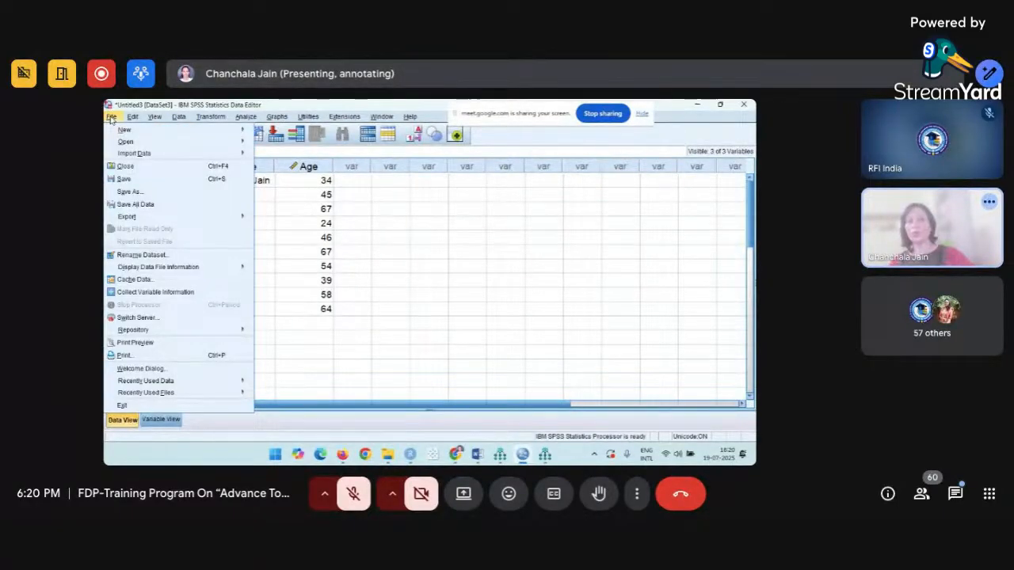
mouse_move(133, 143)
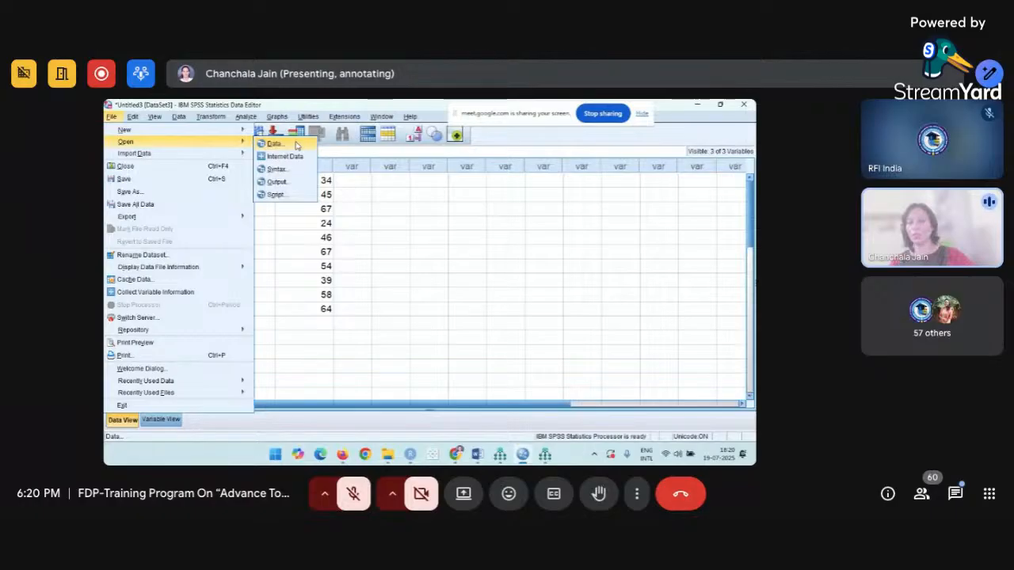
click(296, 145)
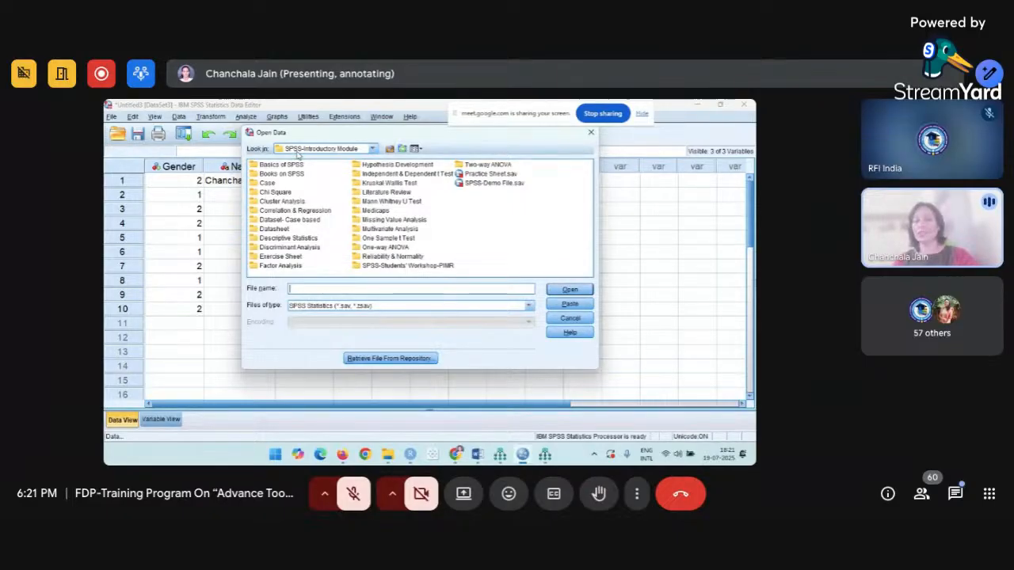
click(373, 148)
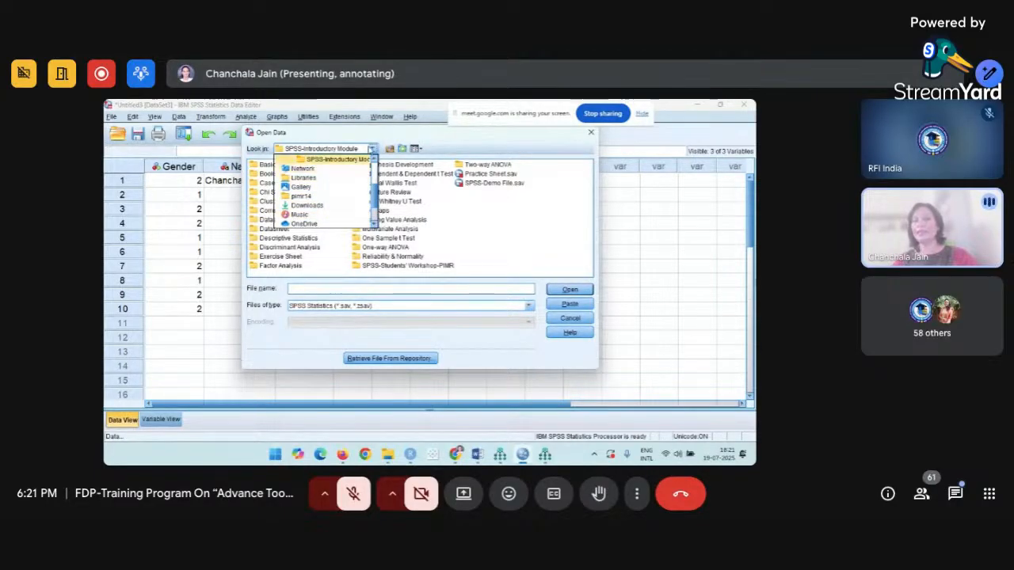
click(372, 149)
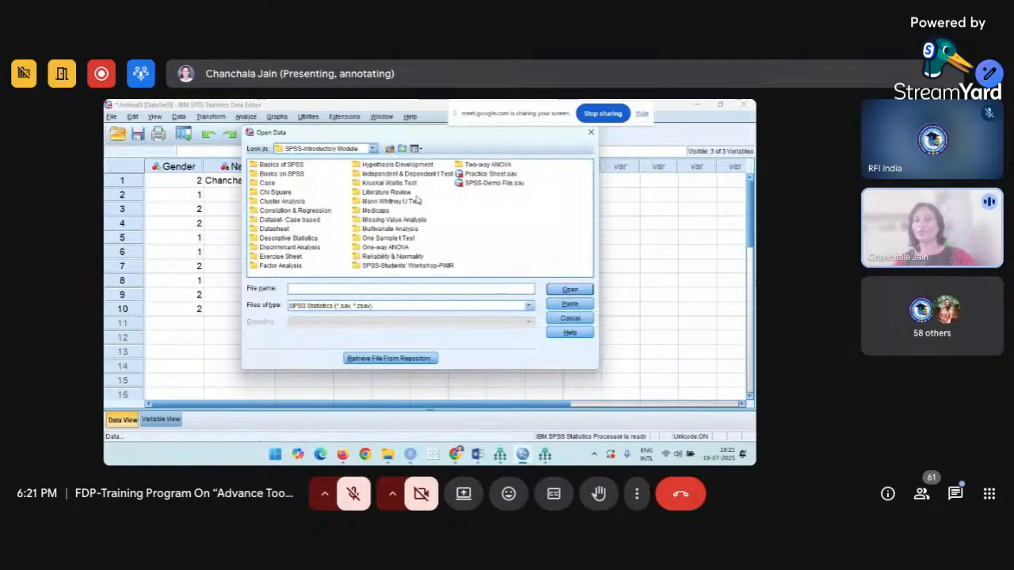
double_click(271, 164)
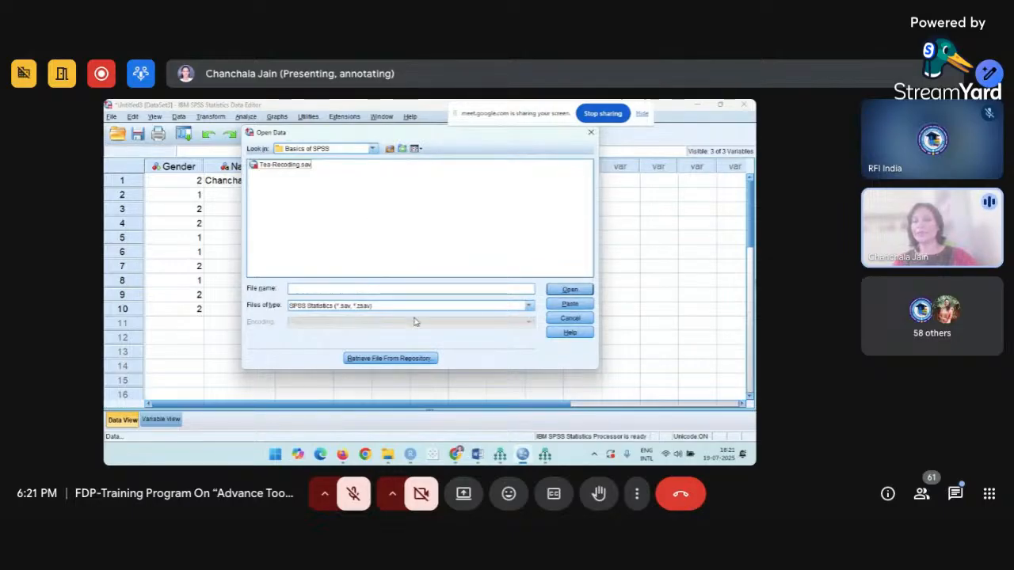
click(530, 306)
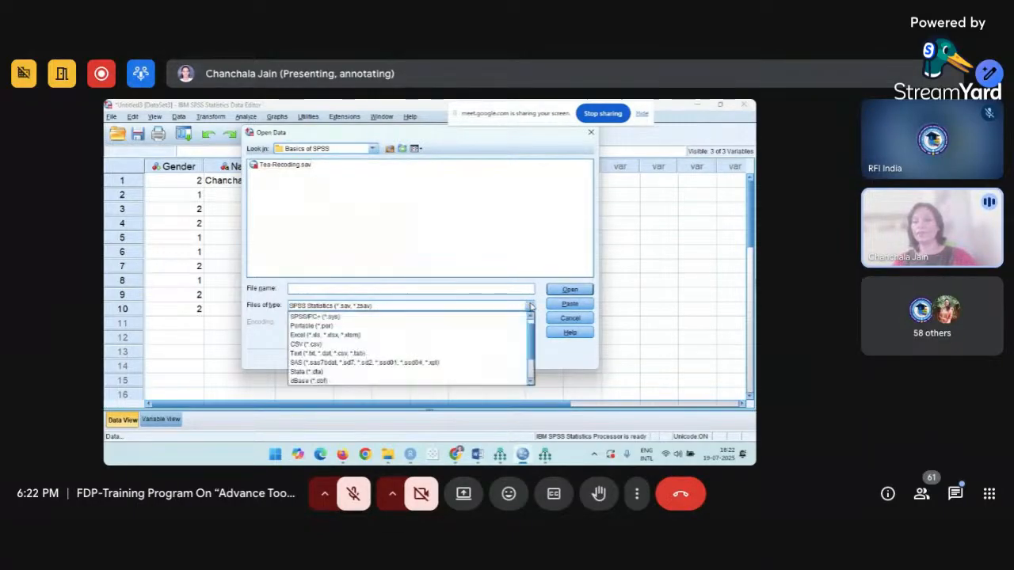
click(504, 336)
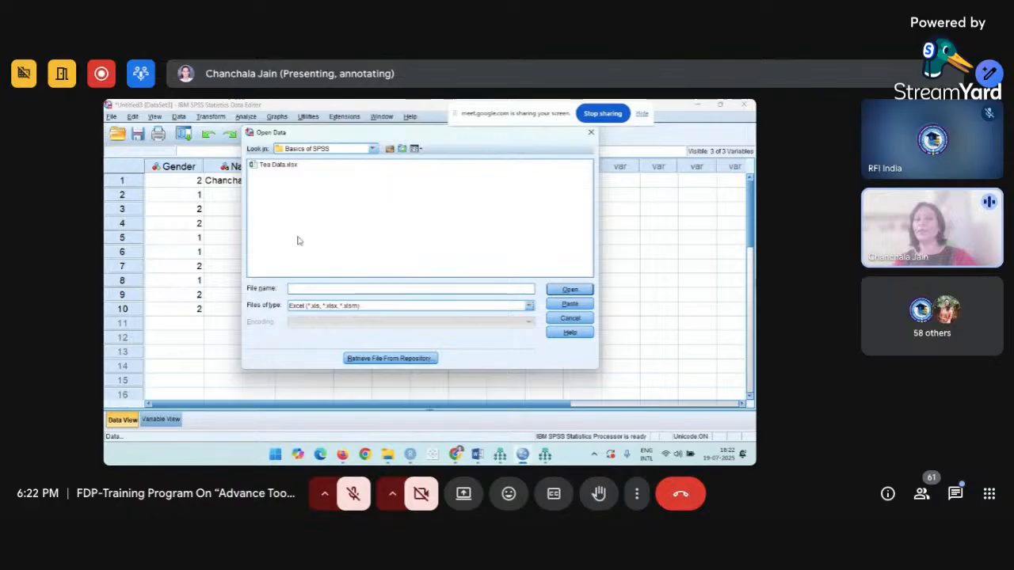
click(267, 168)
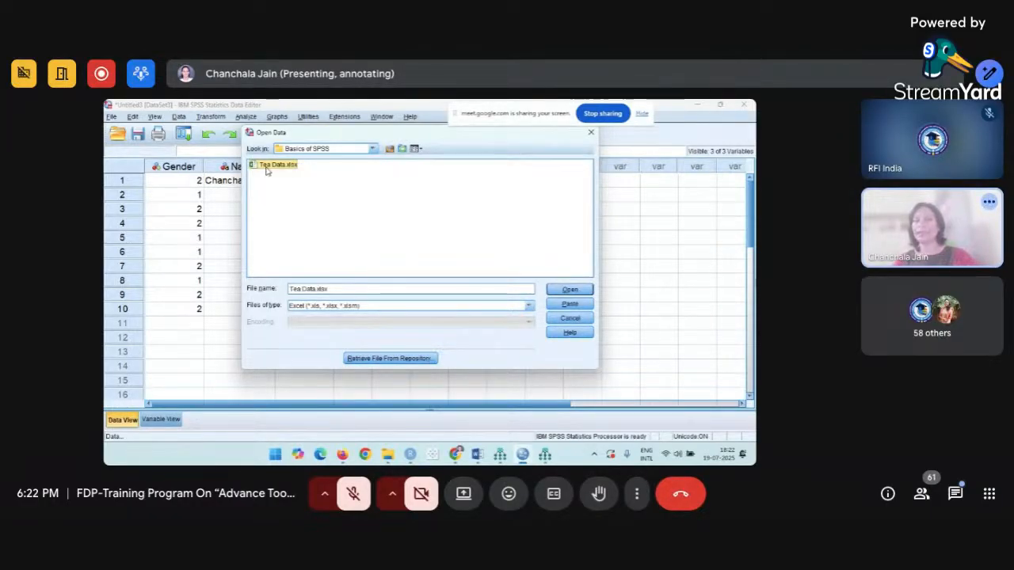
click(571, 289)
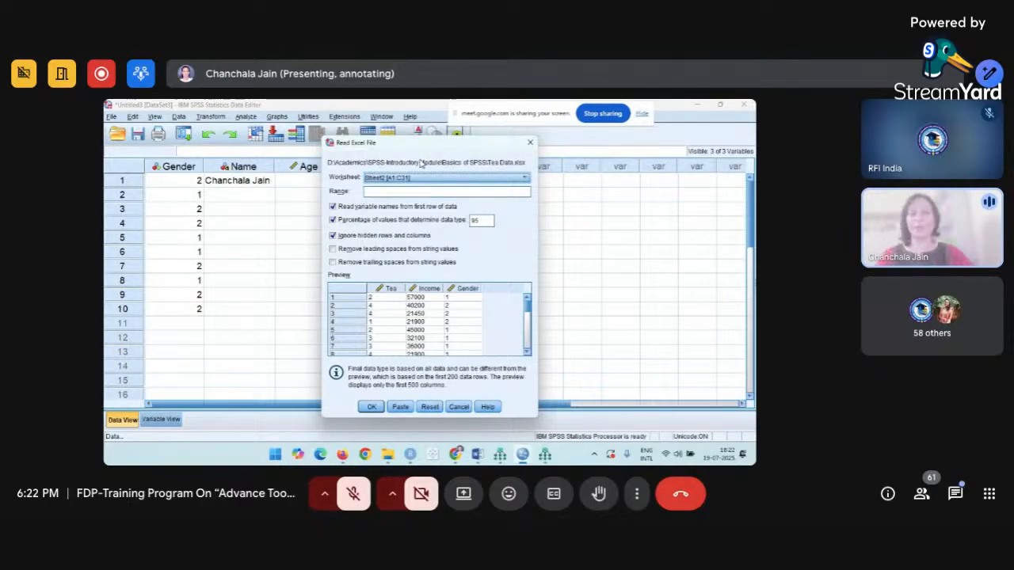
Import worksheet Sheet2 [A1:C31] with variable names read from the first row of data.
click(526, 179)
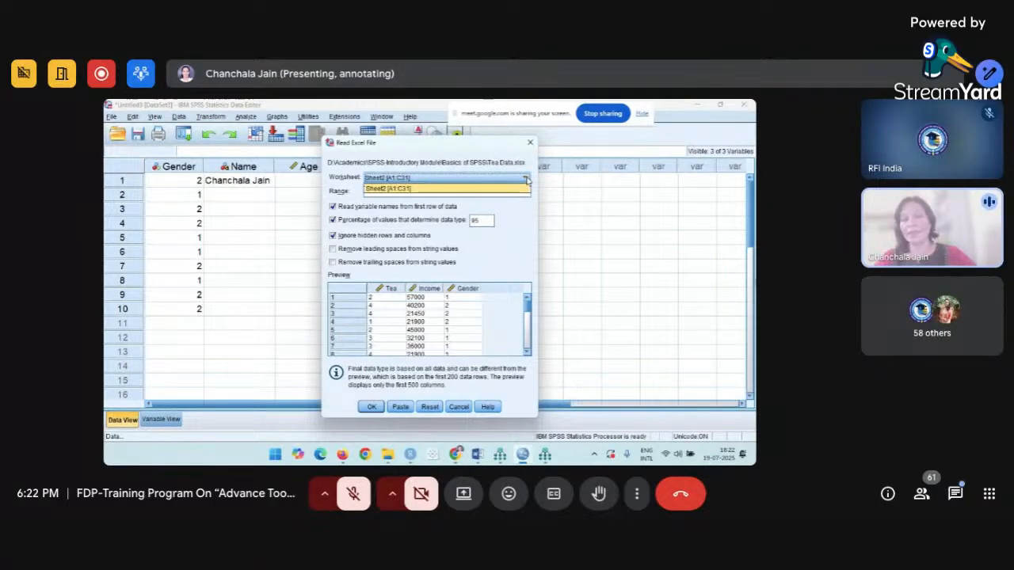
click(477, 181)
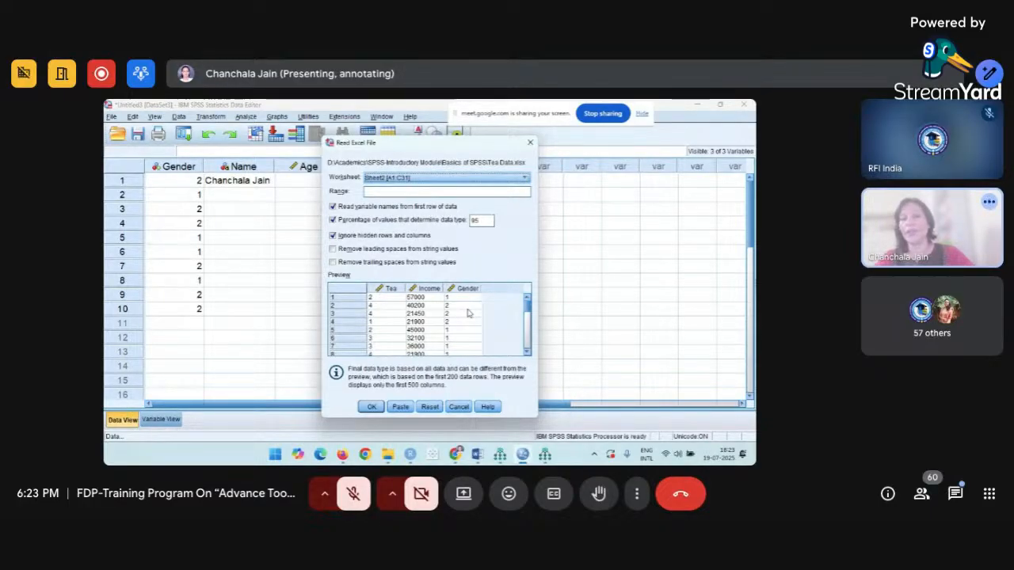
click(374, 408)
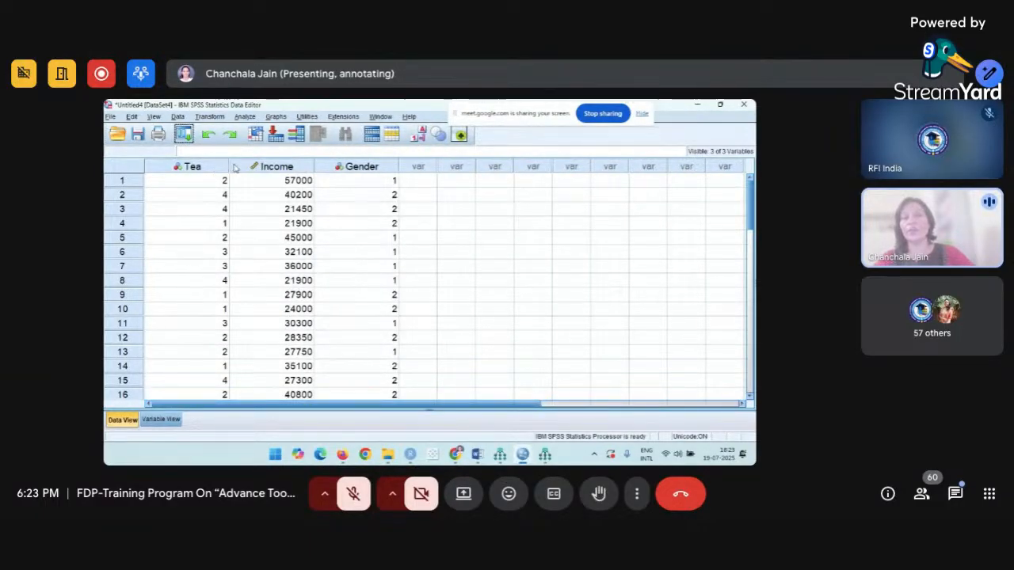
Narrow the Tea, Income and Gender columns in Data View to fit their contents.
drag(228, 167, 195, 167)
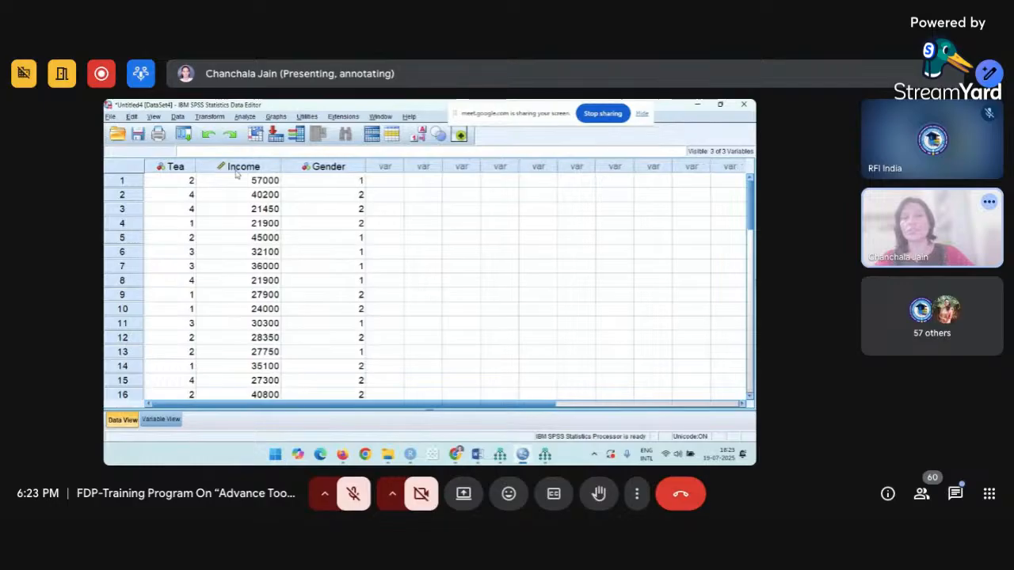
drag(280, 167, 253, 166)
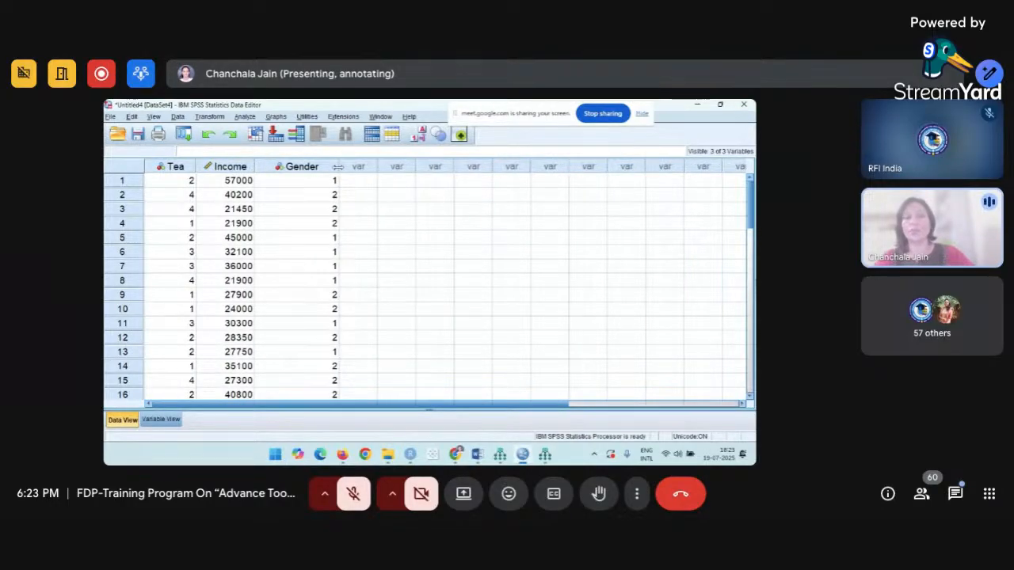
drag(338, 167, 306, 166)
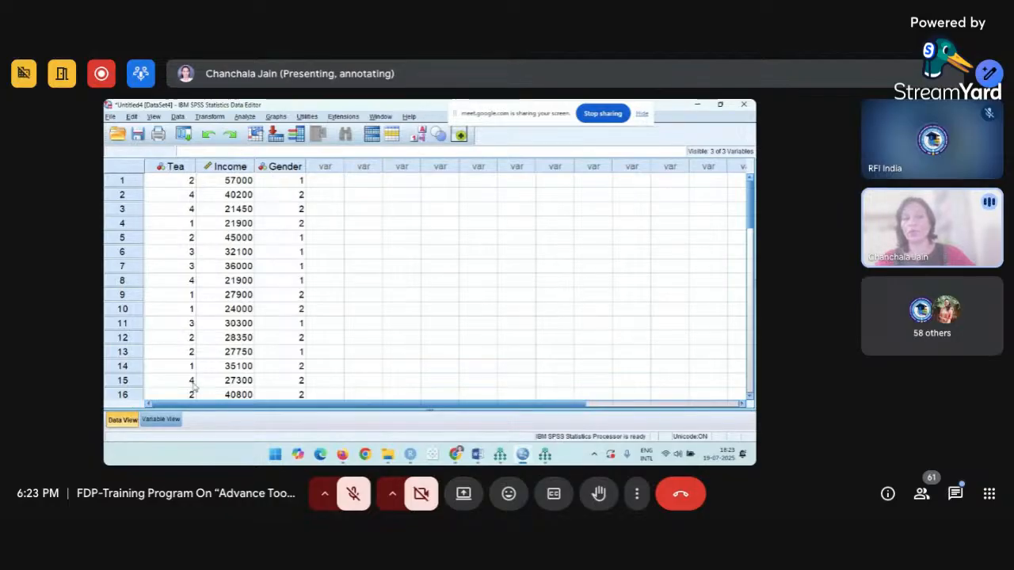
Check the imported variables' properties in Variable View and return to Data View.
click(169, 423)
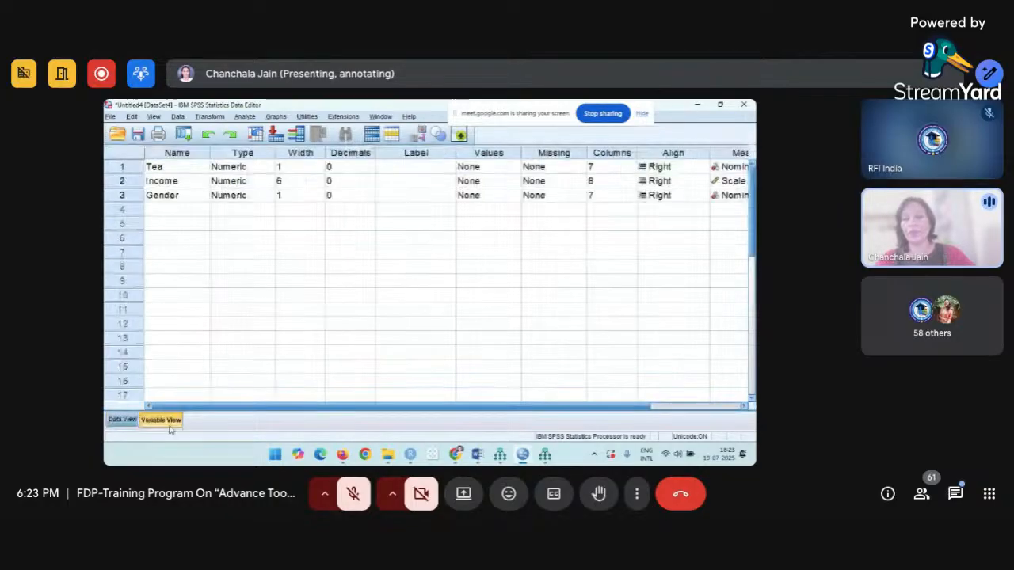
click(188, 165)
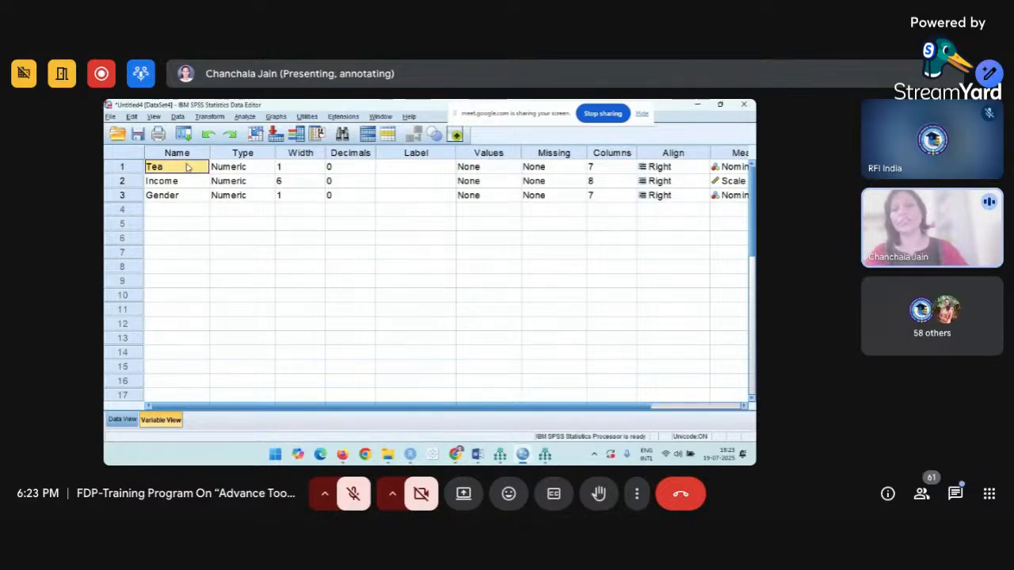
click(122, 421)
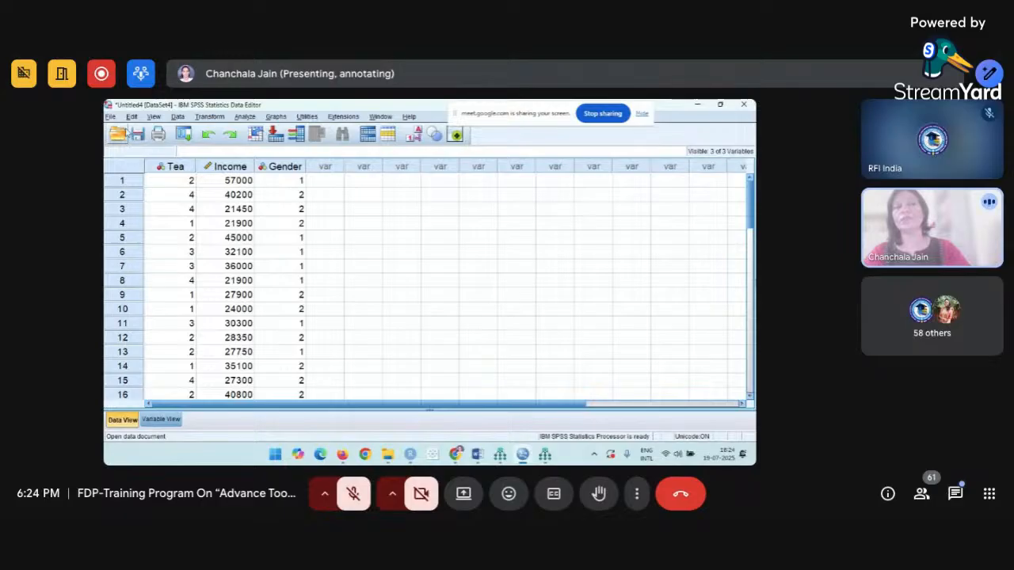
Examine the Open Data dialog and the Excel option of Import Data, closing each dialog without opening a file.
click(117, 136)
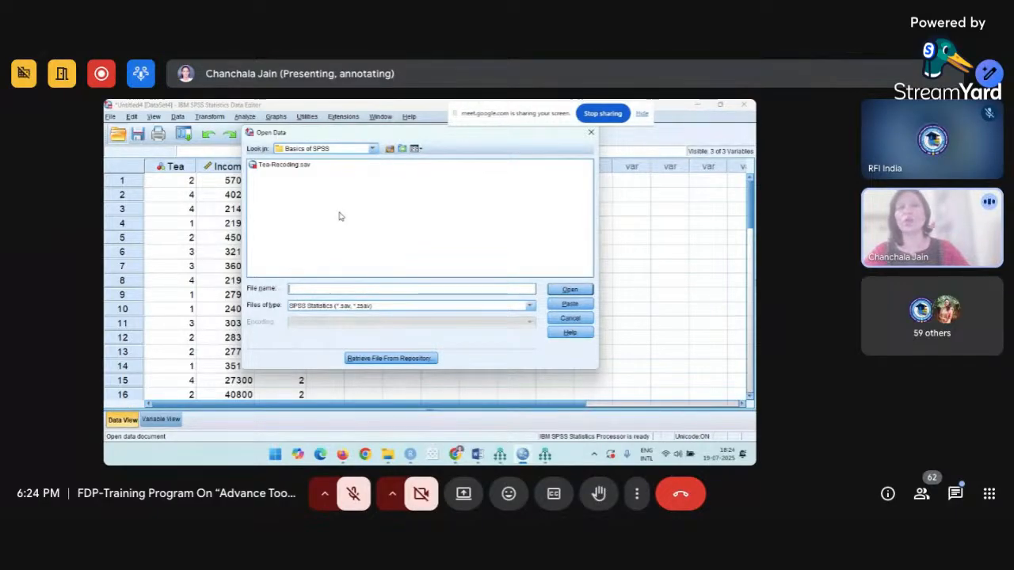
click(567, 320)
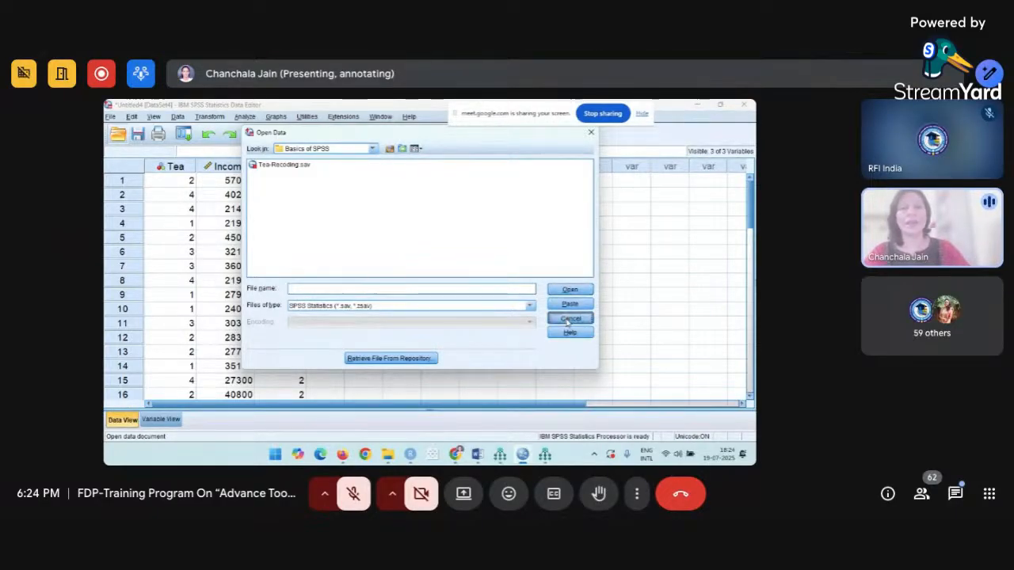
click(110, 117)
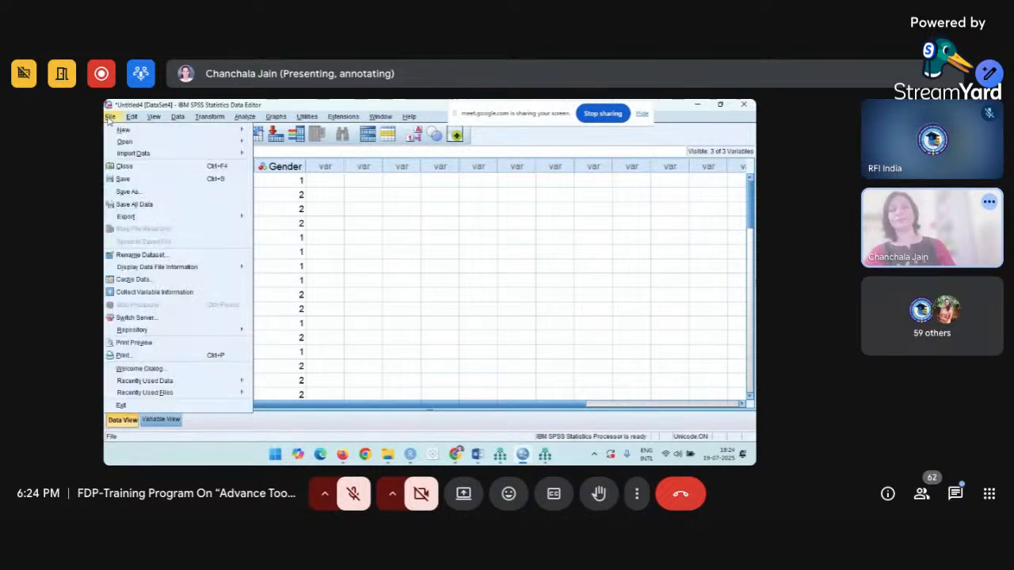
mouse_move(154, 160)
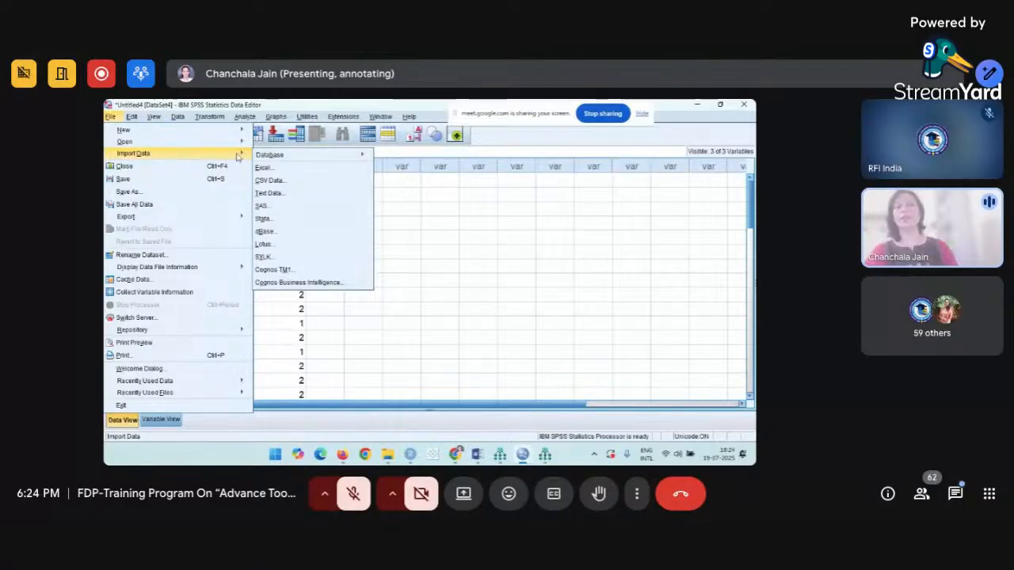
mouse_move(284, 160)
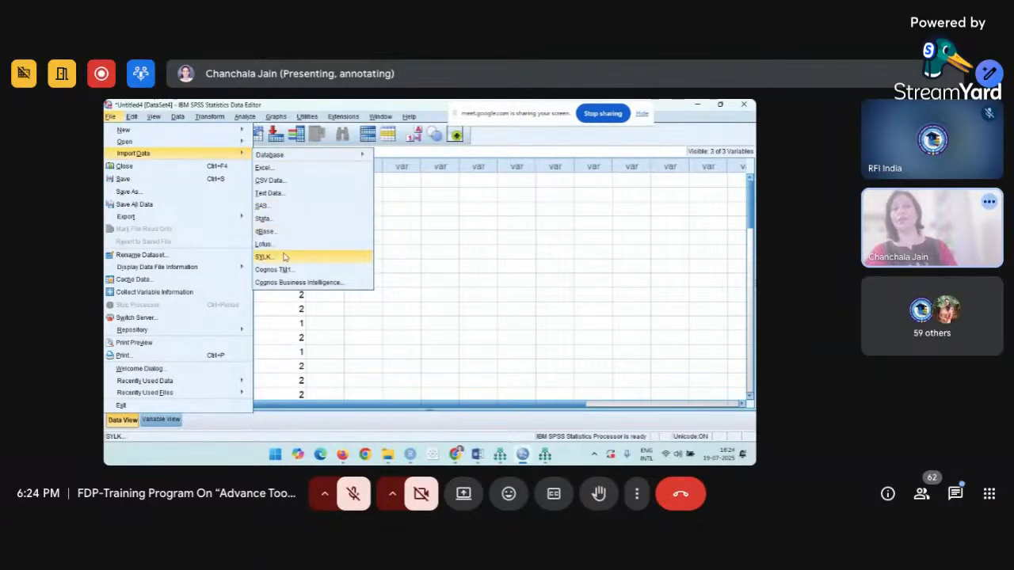
click(287, 169)
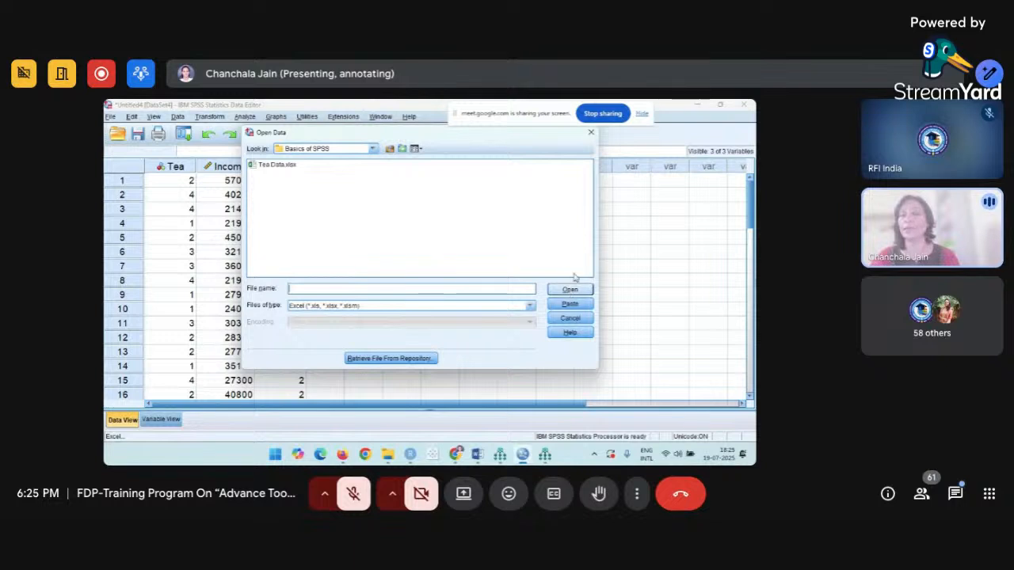
click(591, 133)
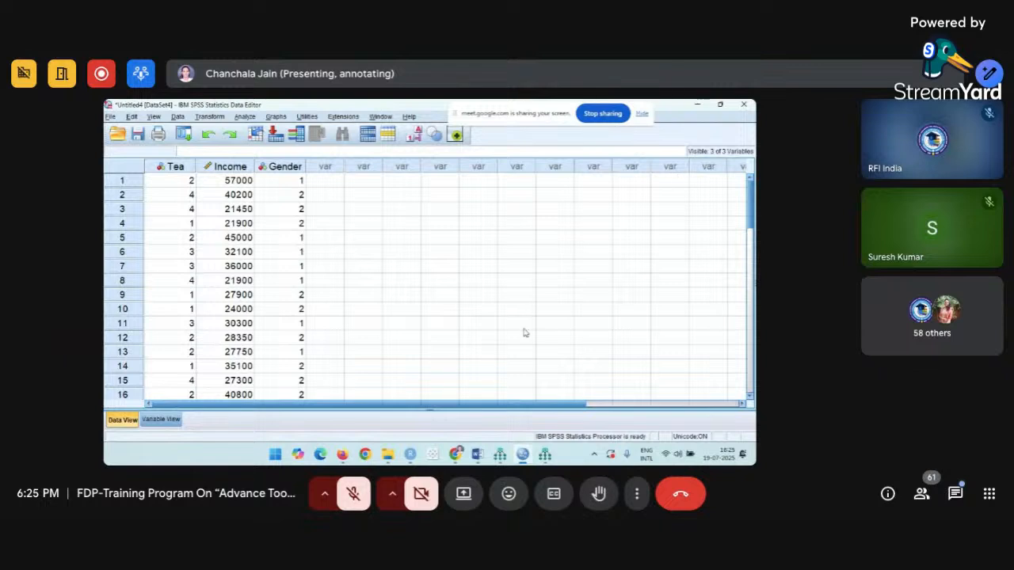
mouse_move(456, 453)
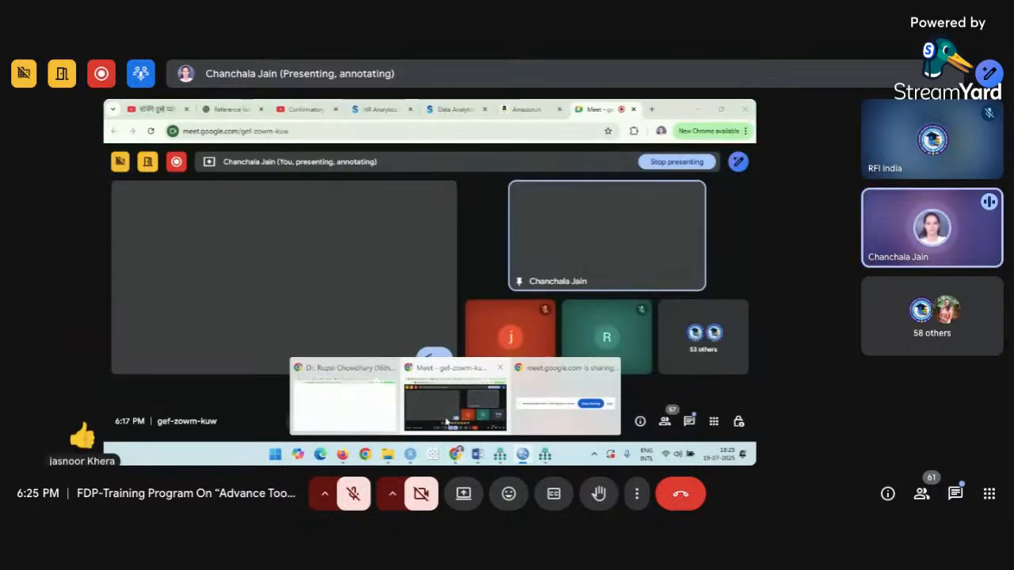
click(446, 421)
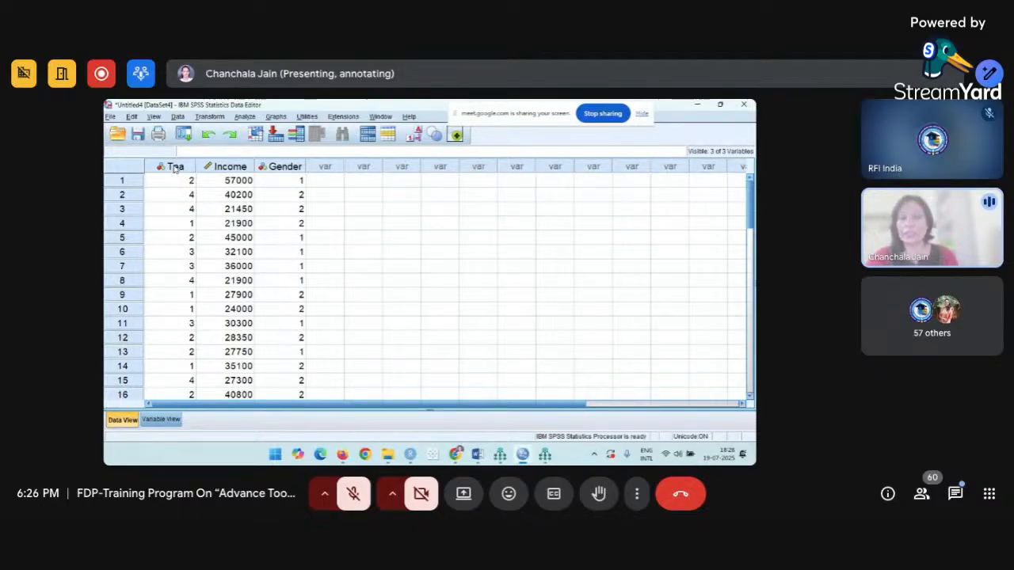
Review the Tea, Income and Gender columns in Data View and their Values property in Variable View.
click(175, 167)
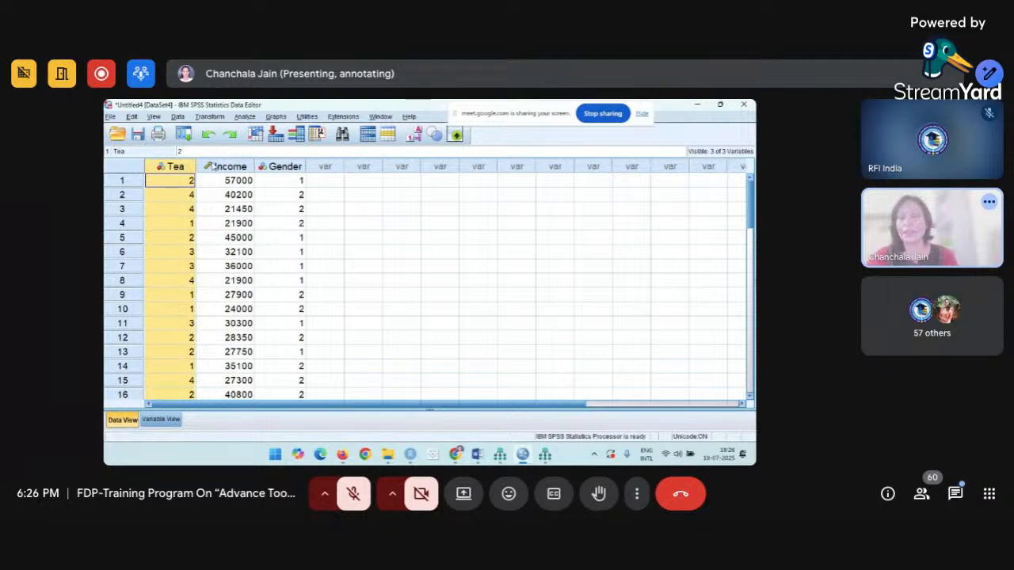
click(212, 167)
click(271, 167)
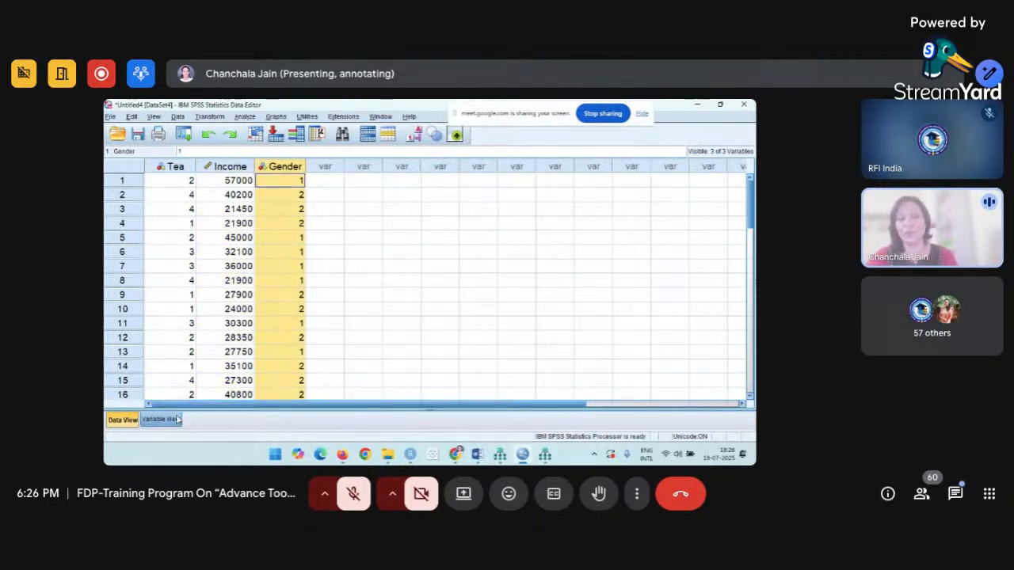
click(175, 420)
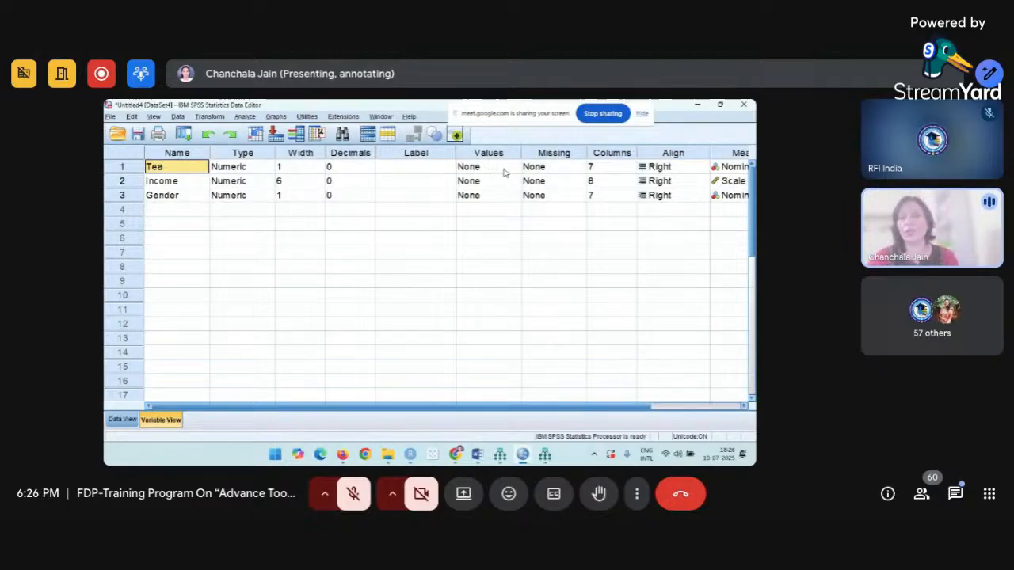
click(122, 419)
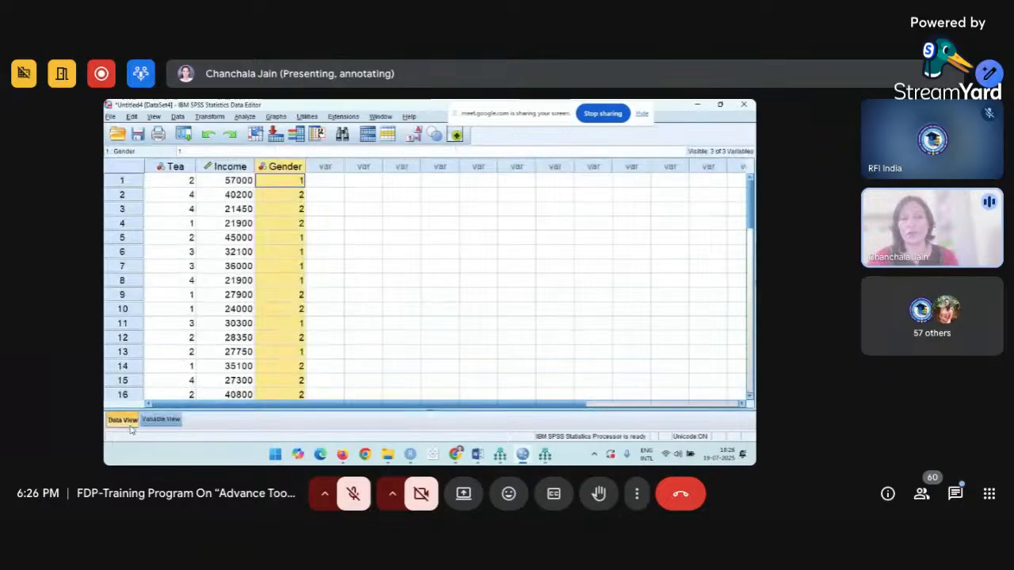
Open the Tea variable's value labels in Variable View and add the label Plain Tea for value 1.
click(161, 420)
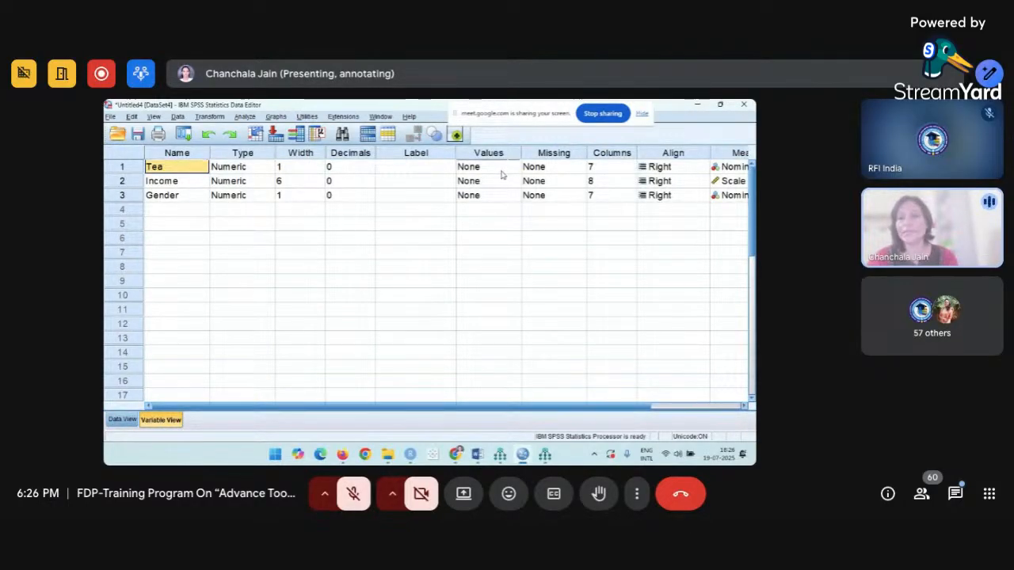
click(502, 168)
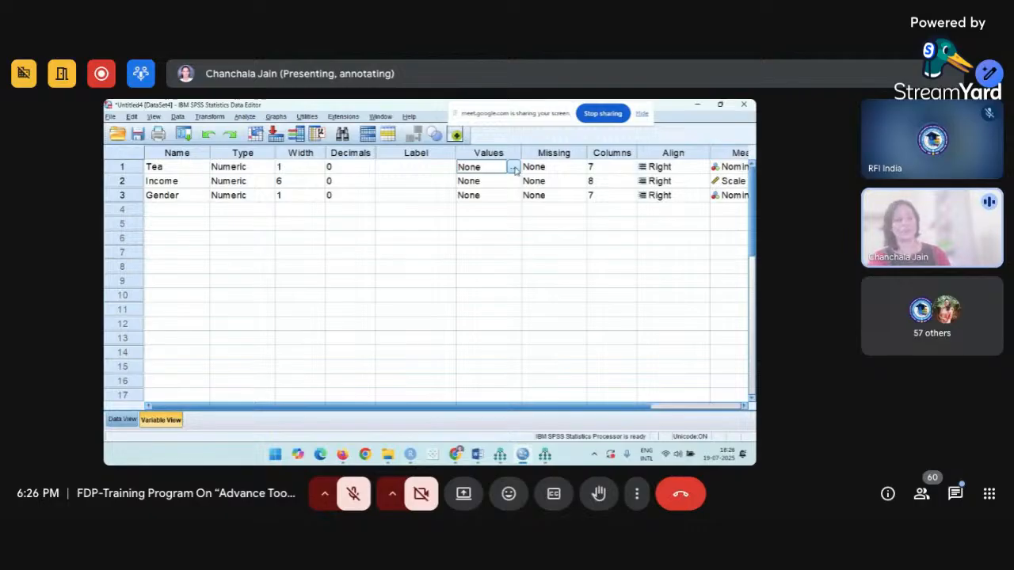
click(514, 168)
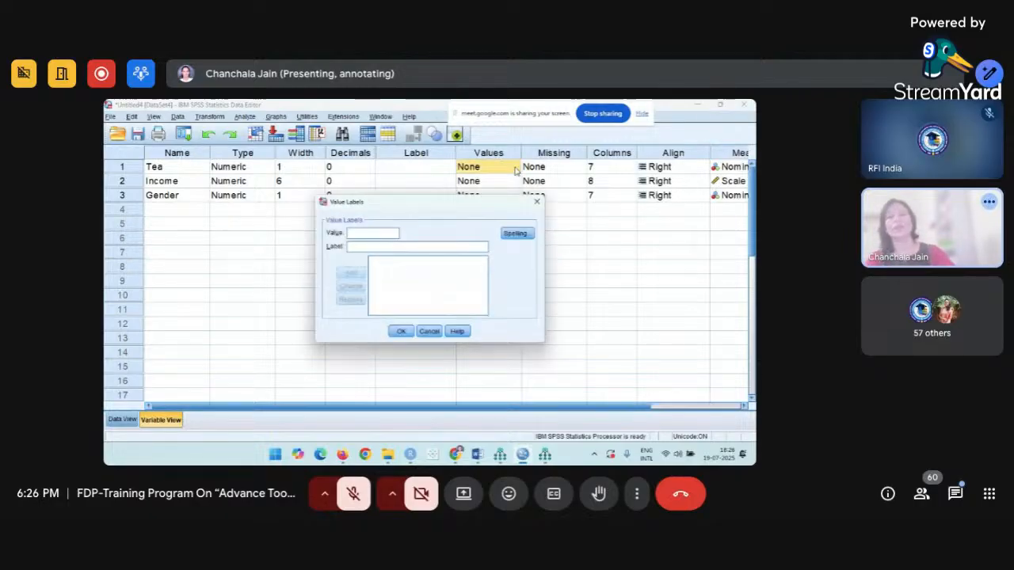
text(1)
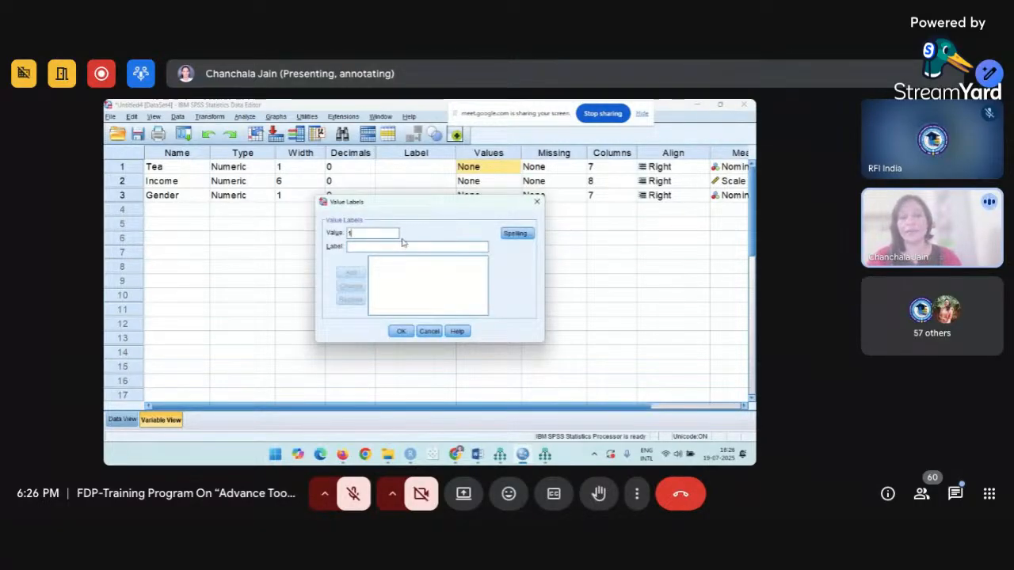
click(367, 246)
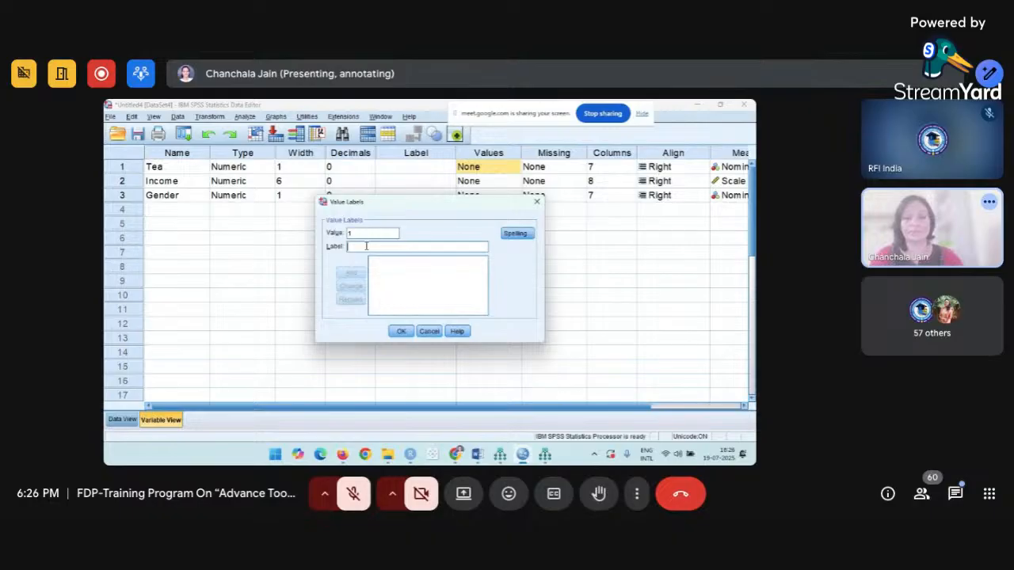
text(Plain)
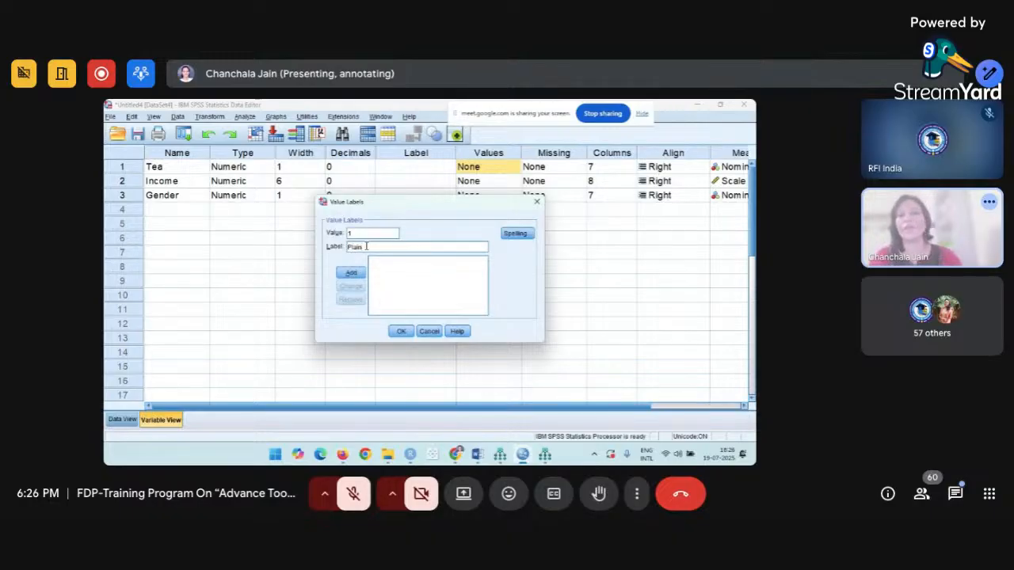
text( T)
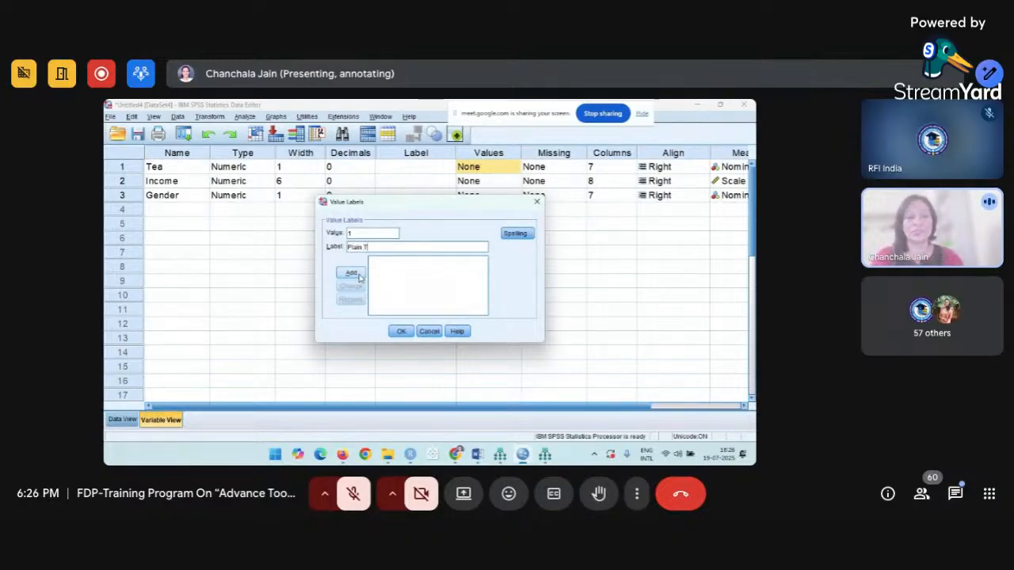
text(ea)
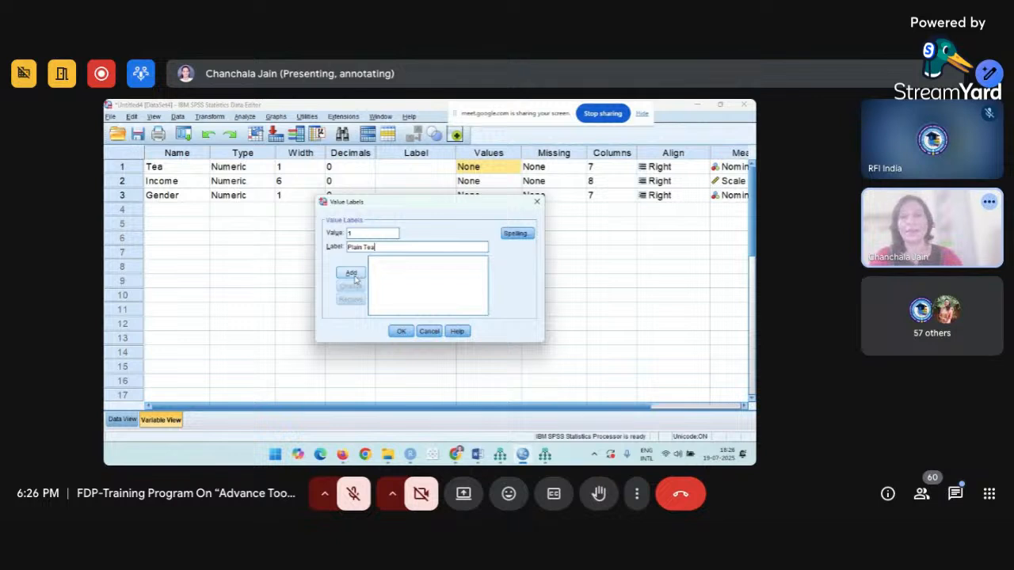
click(351, 273)
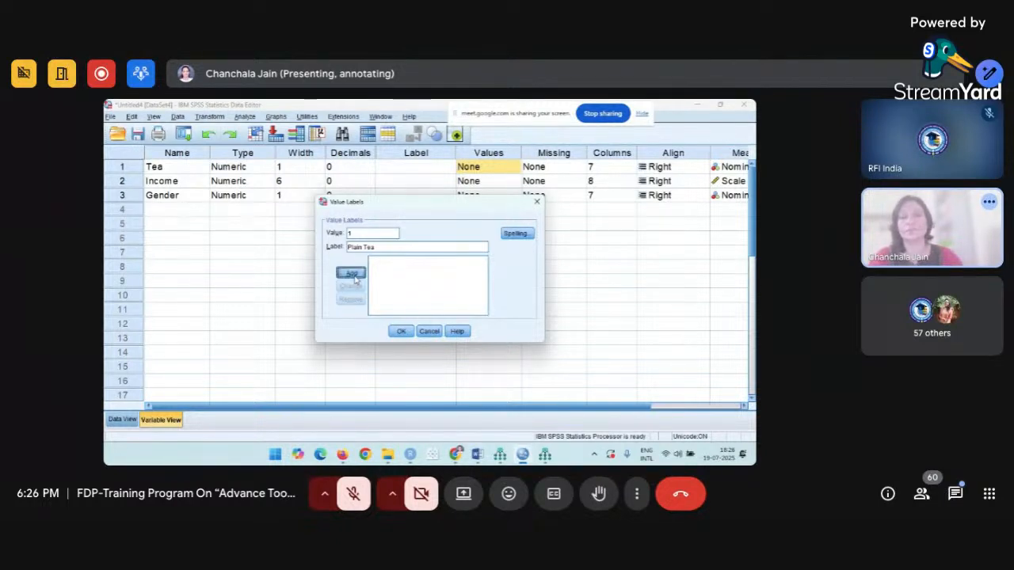
Add the label Lemon Tea for value 2 of the Tea variable.
text(2)
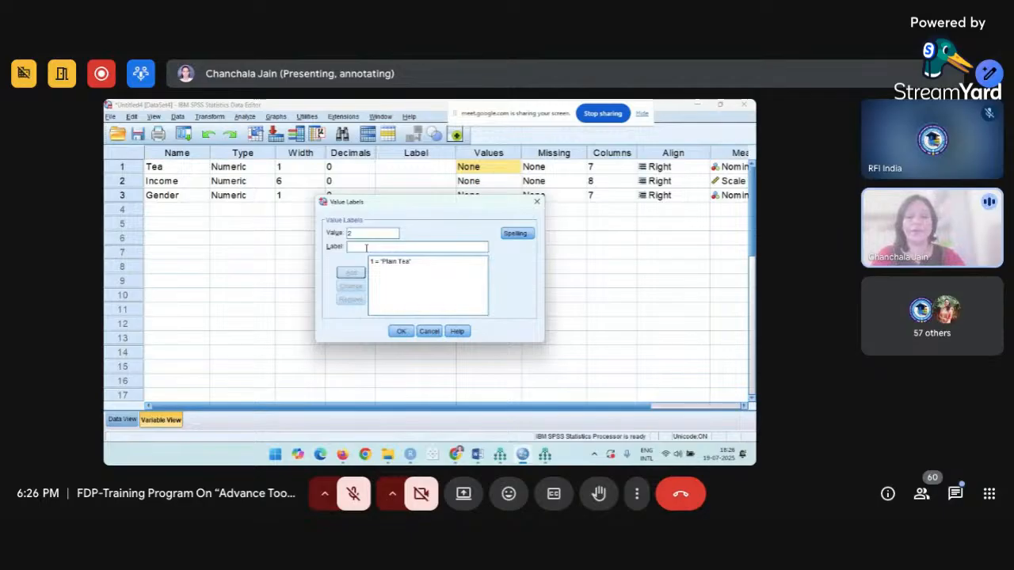
text(Lemon)
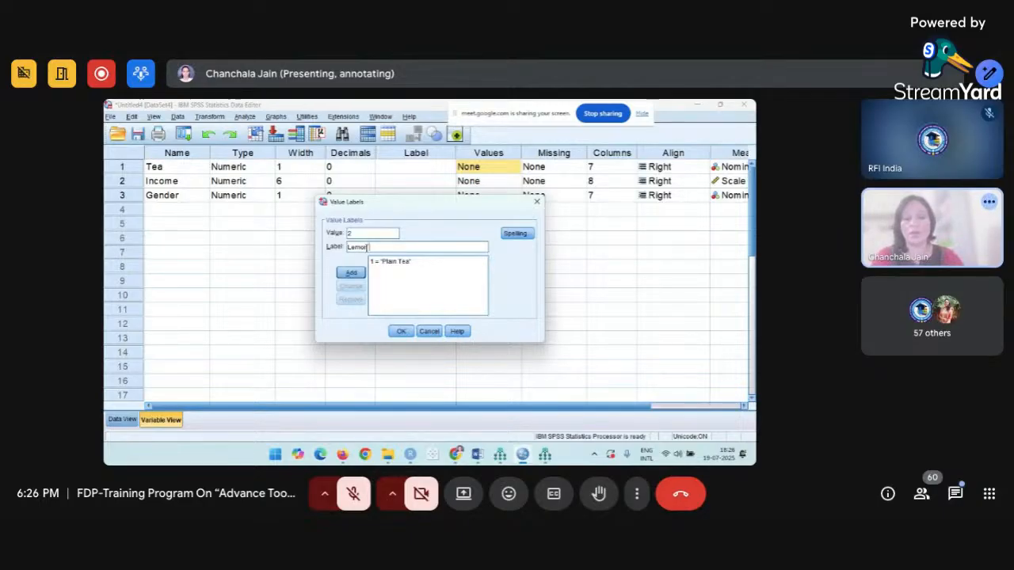
text( Tea)
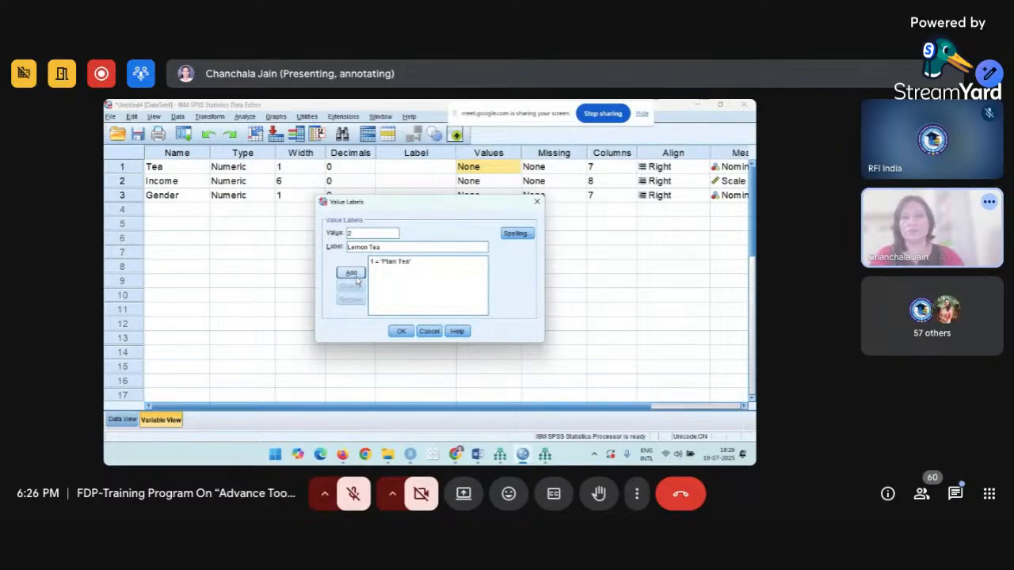
click(353, 273)
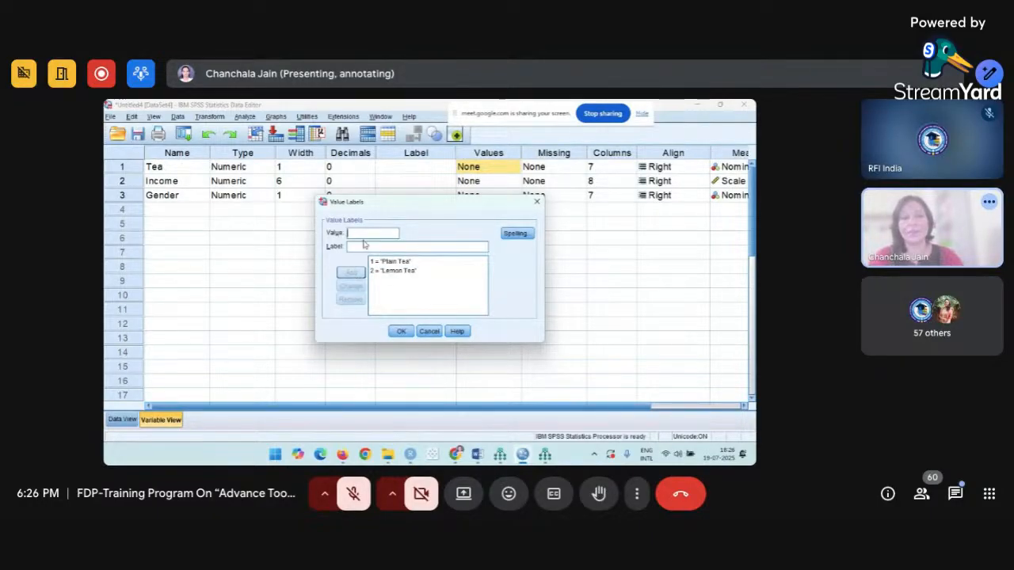
Add the label Green Tea for value 3 of the Tea variable.
text(3)
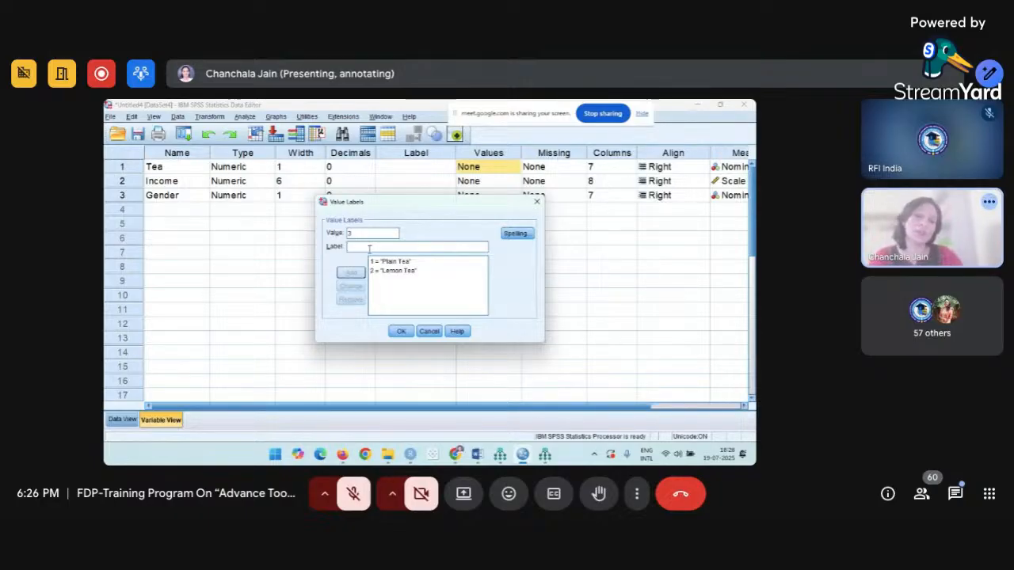
click(369, 248)
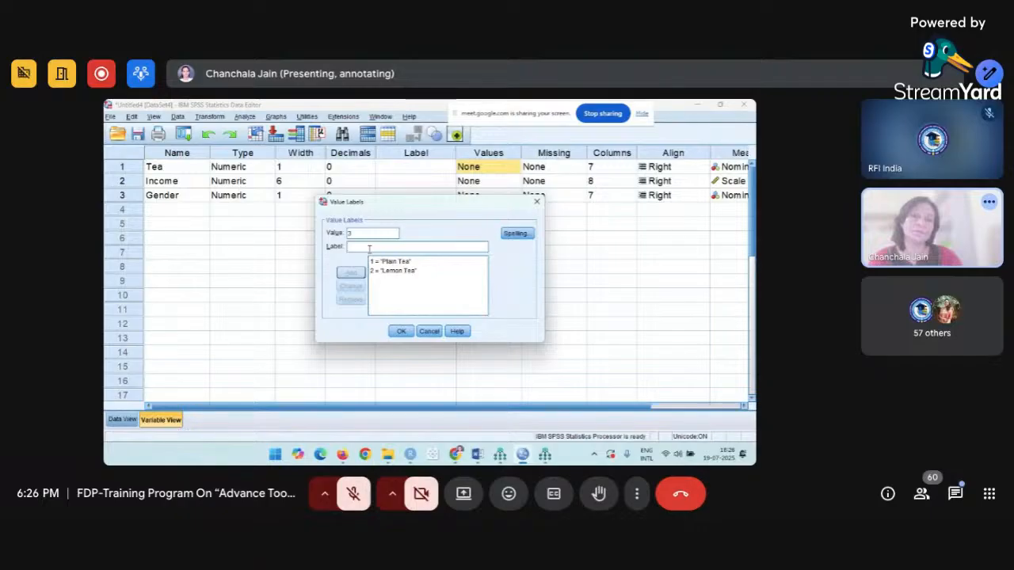
text(Gre)
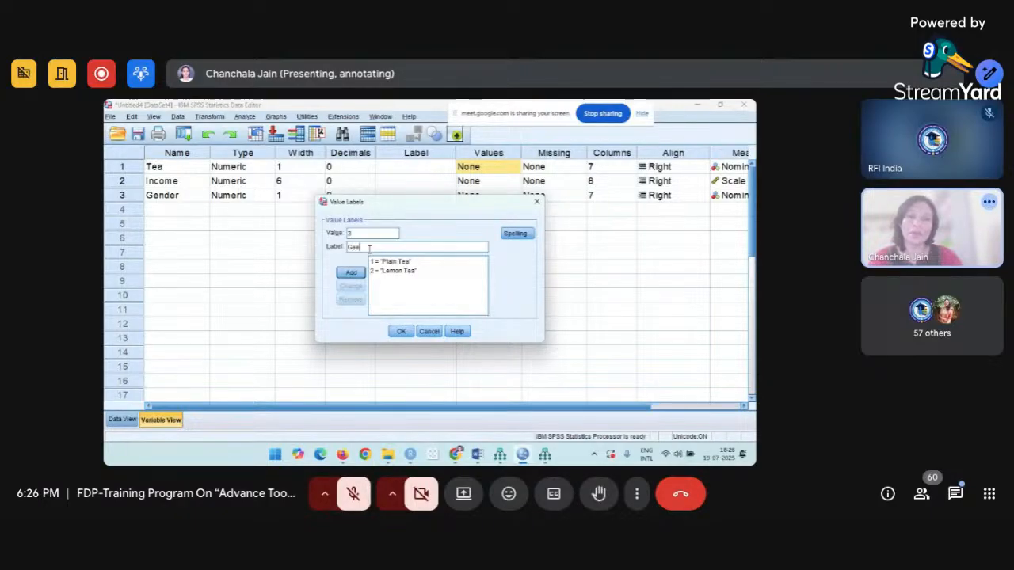
text(e)
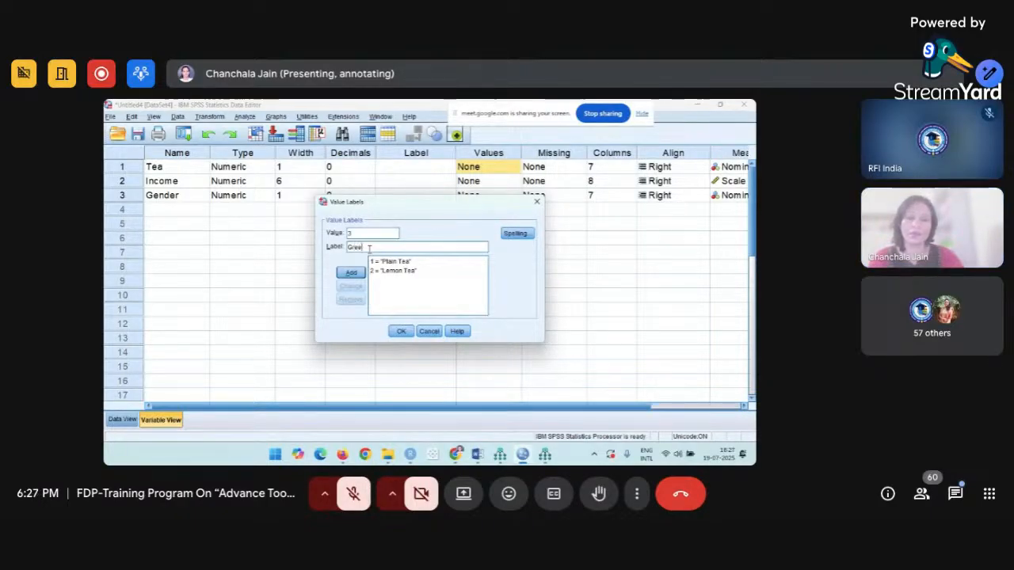
text(n Tea)
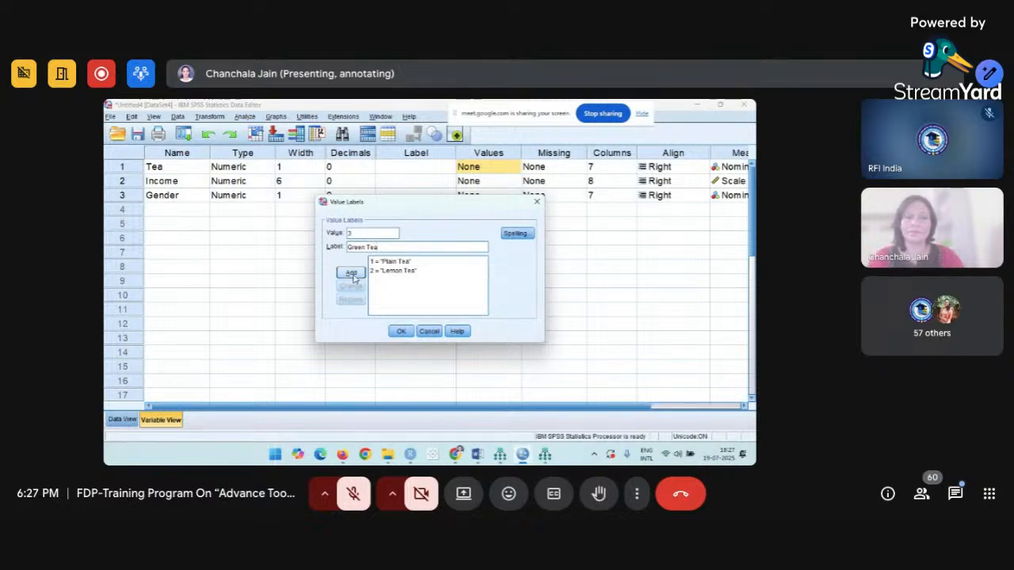
click(352, 273)
Add the label Masala Tea for value 4 and apply the Tea variable's value labels.
text(4)
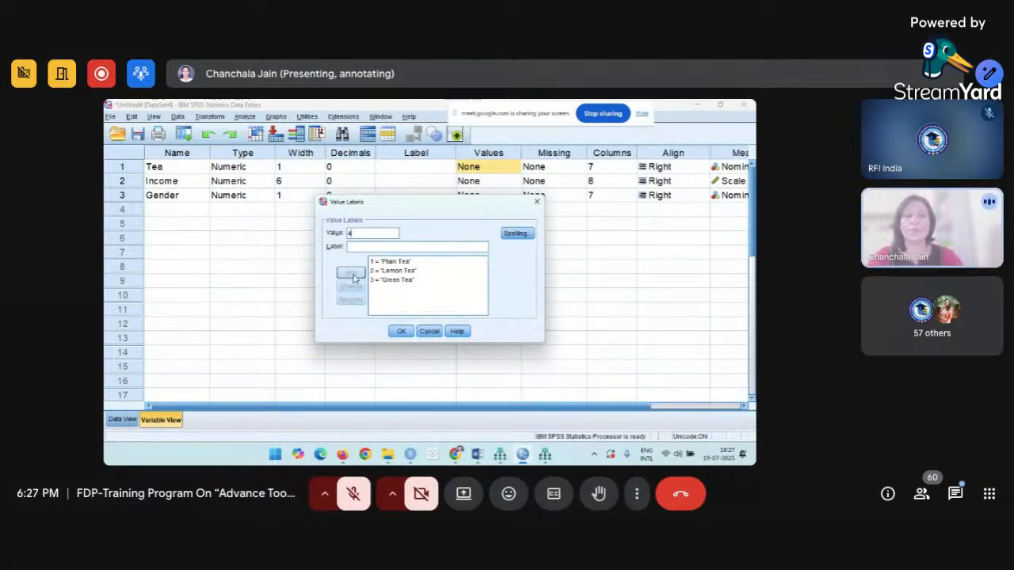
click(371, 248)
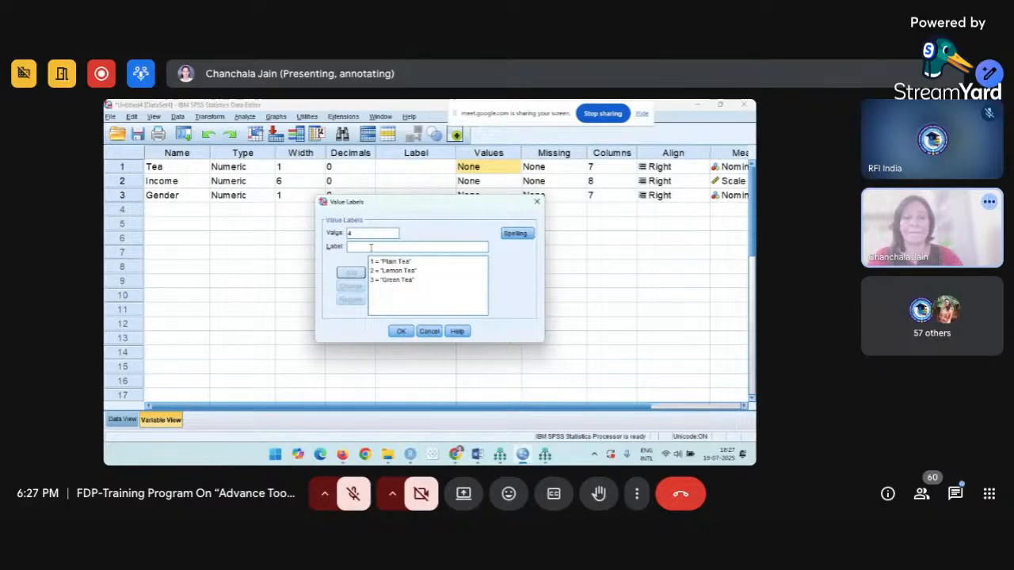
text(Masala)
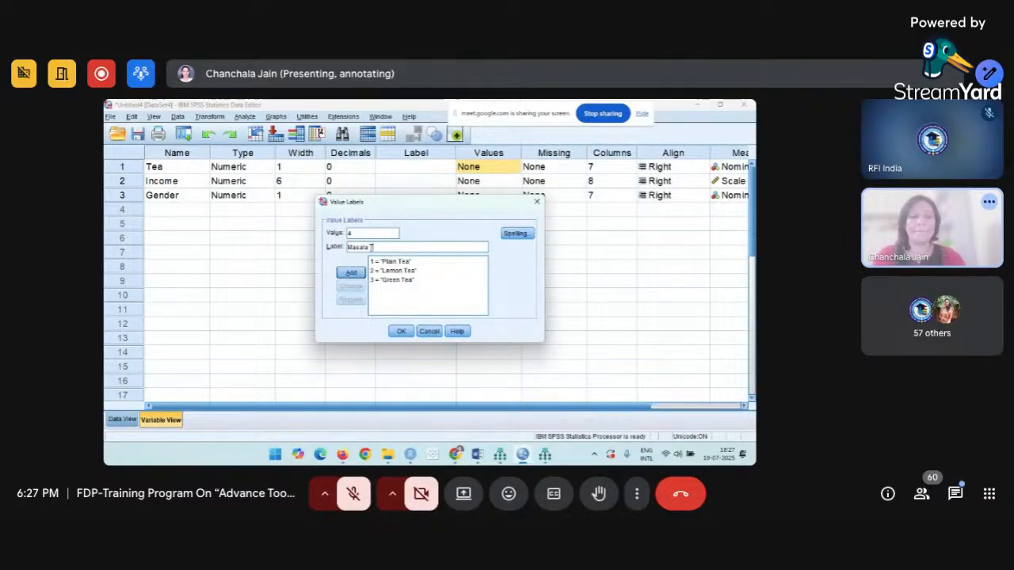
text( Tea)
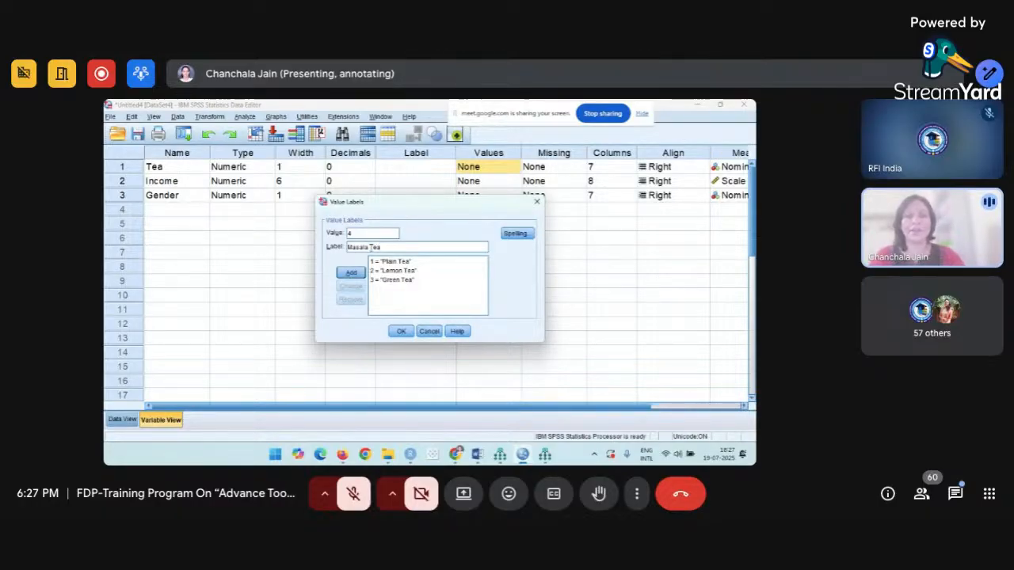
click(357, 274)
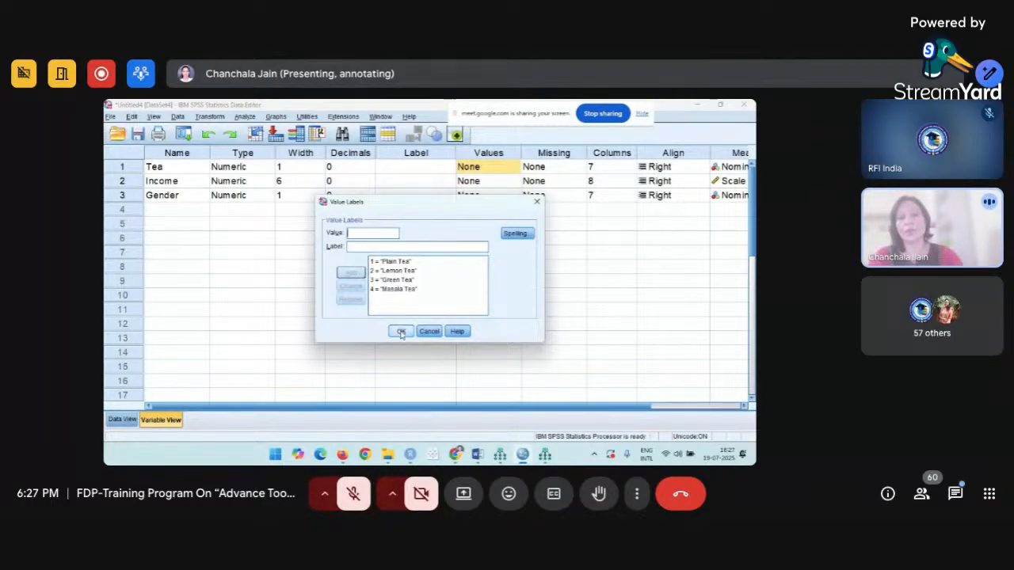
click(401, 332)
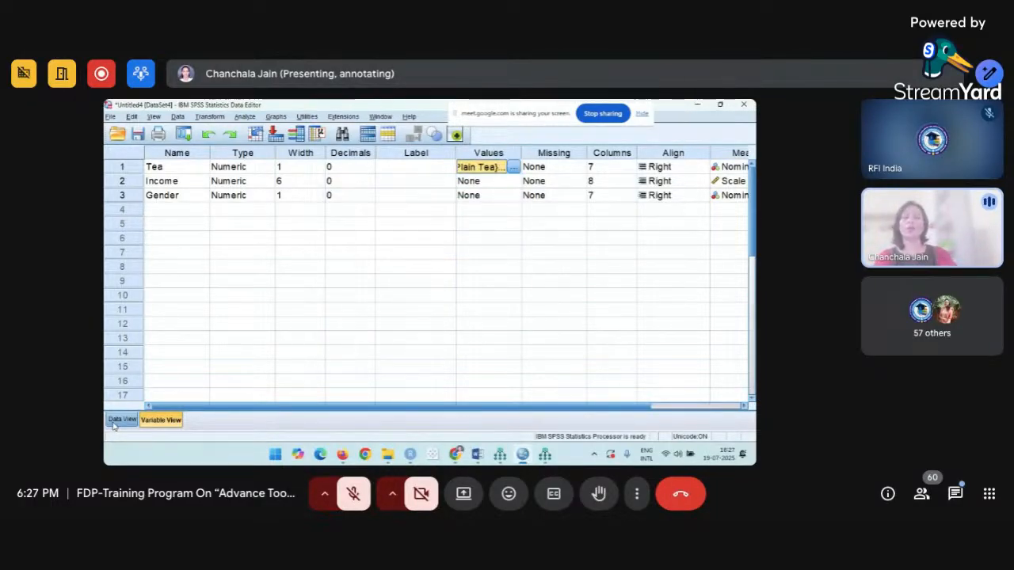
Display value labels instead of codes in Data View and widen the Tea column to fit the full labels.
click(116, 423)
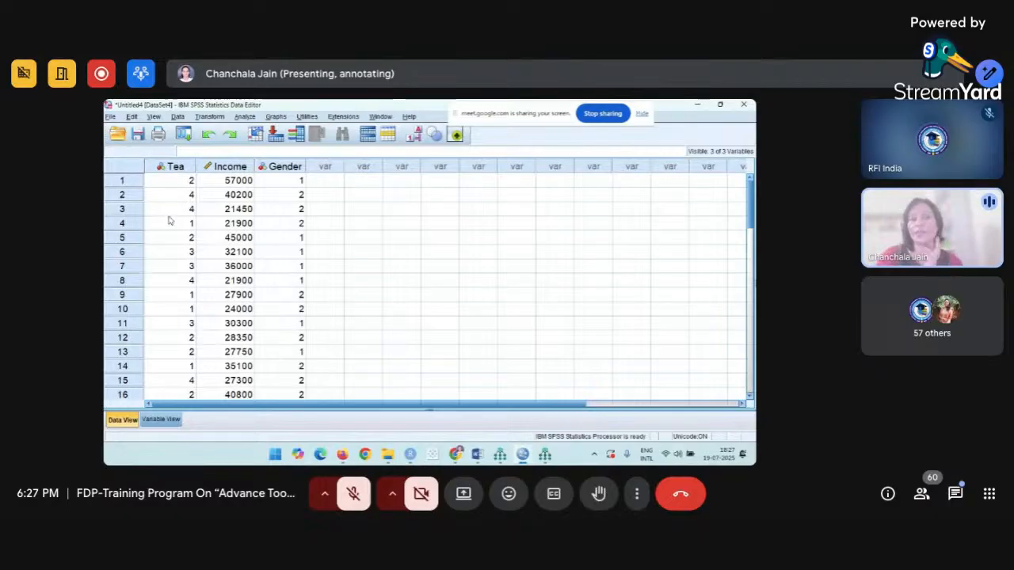
scroll(169, 218, down, 5)
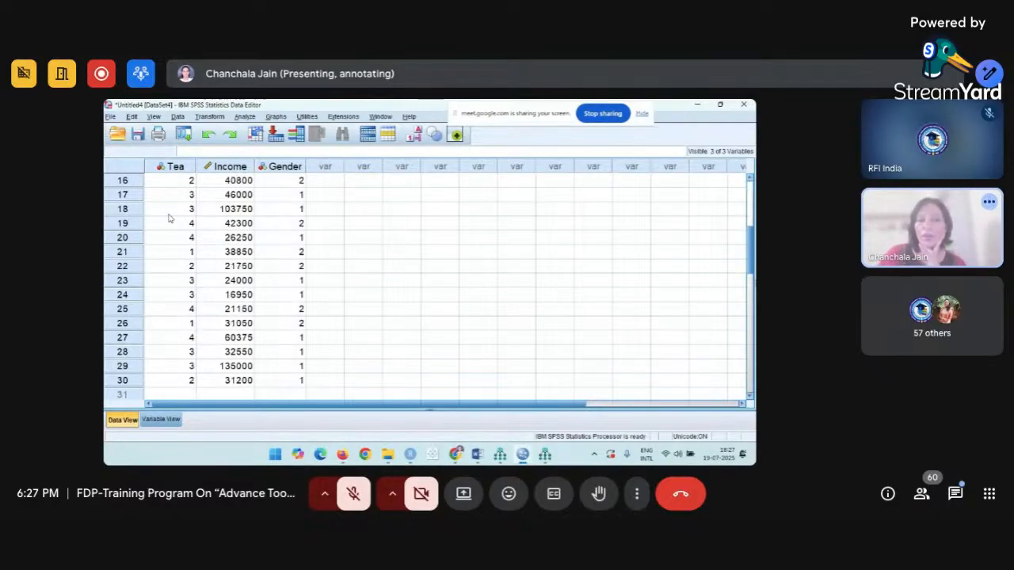
scroll(169, 218, up, 5)
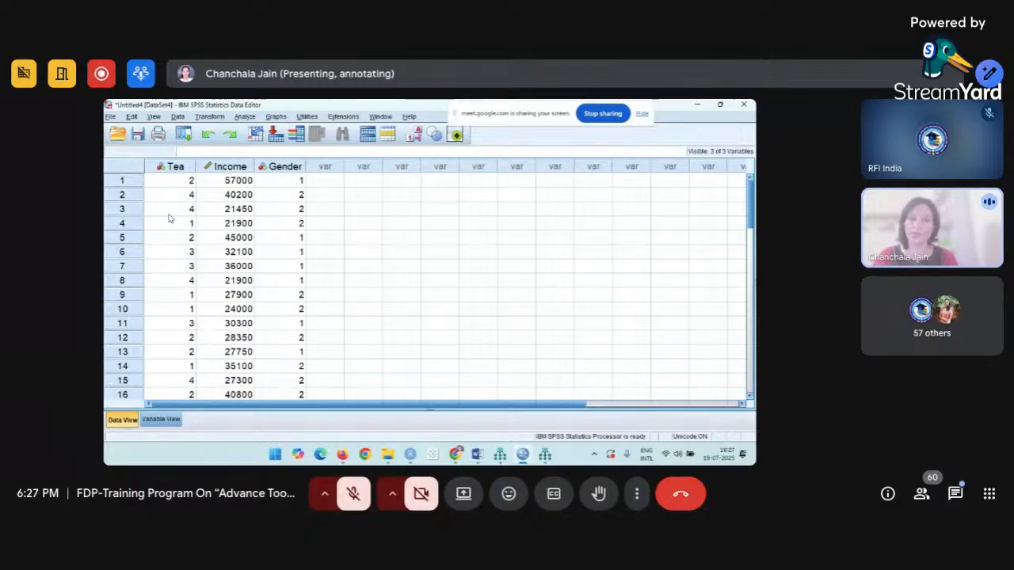
click(414, 134)
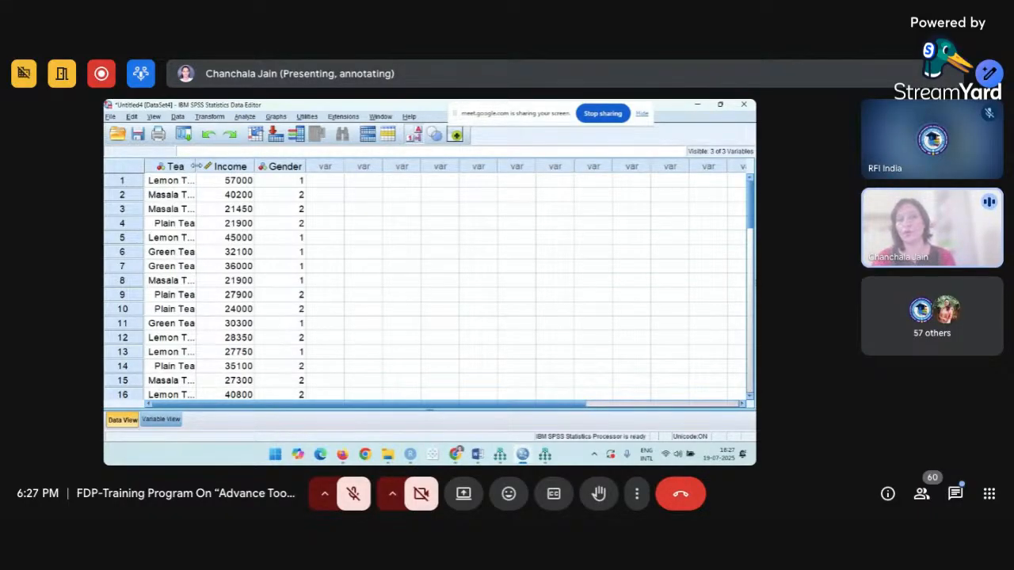
mouse_move(196, 167)
mouse_down()
mouse_move(224, 166)
mouse_move(210, 167)
mouse_up()
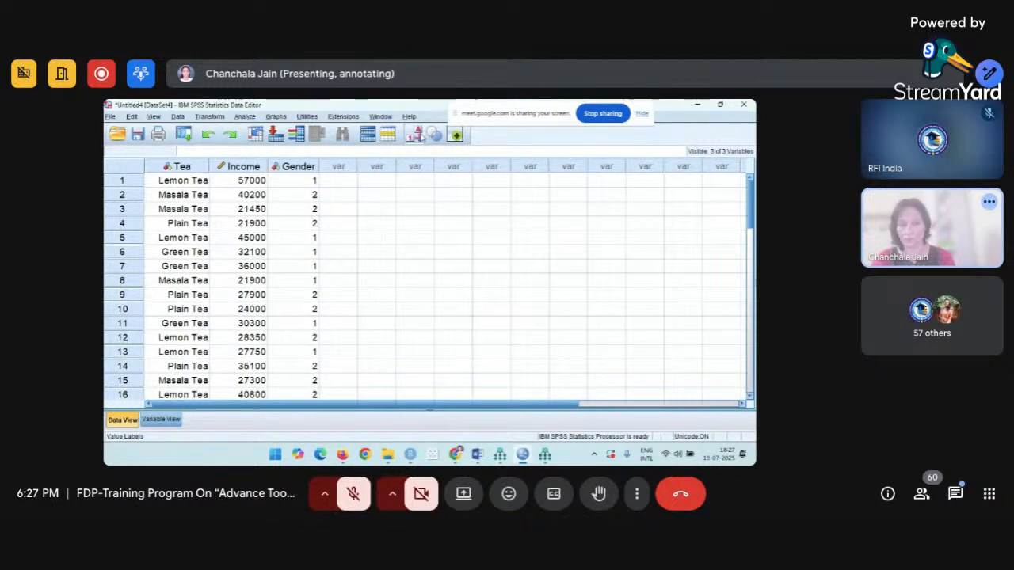
Toggle the Data View display between numeric codes and value labels, finishing with the numeric codes shown.
click(417, 134)
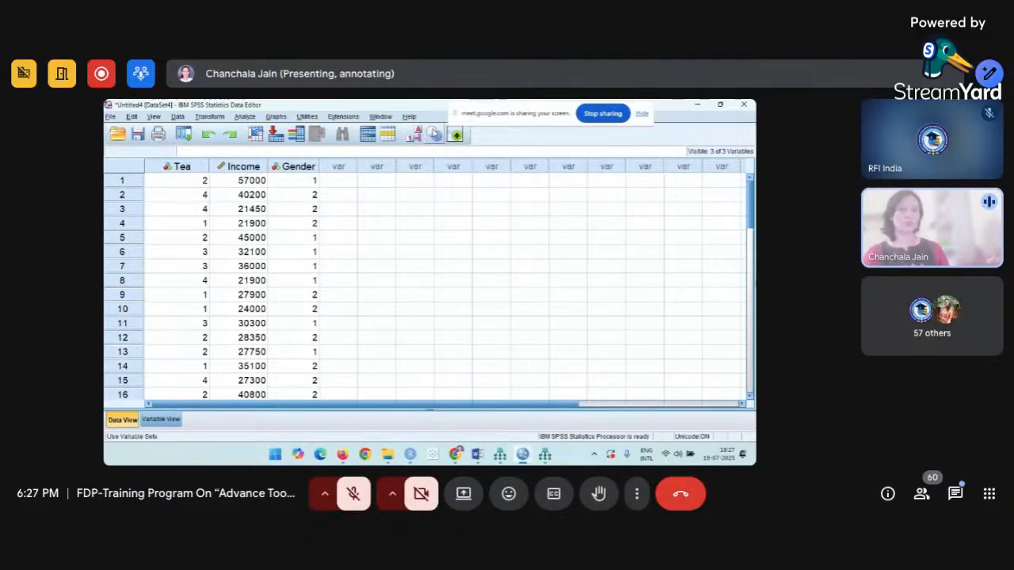
click(414, 136)
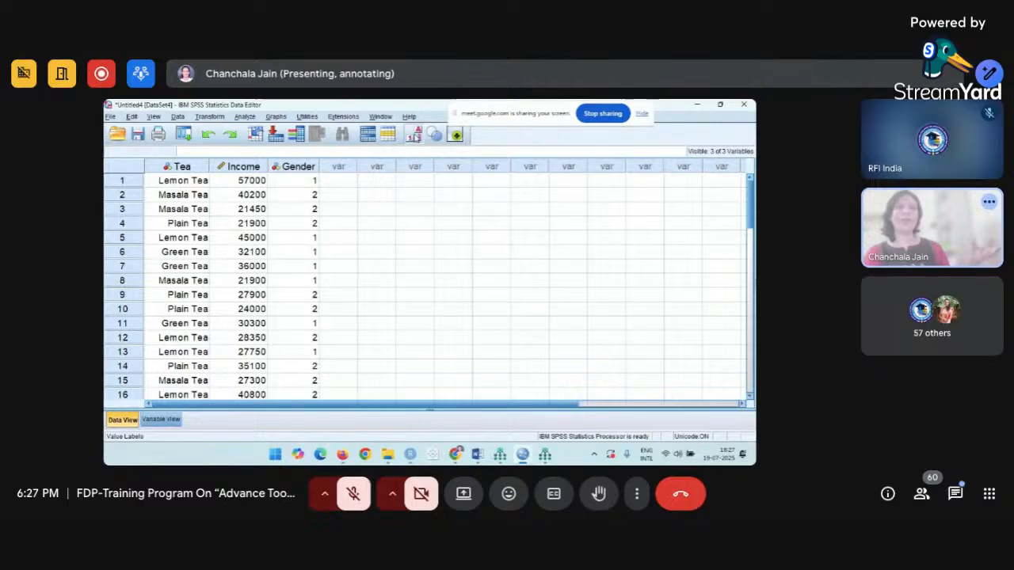
click(414, 135)
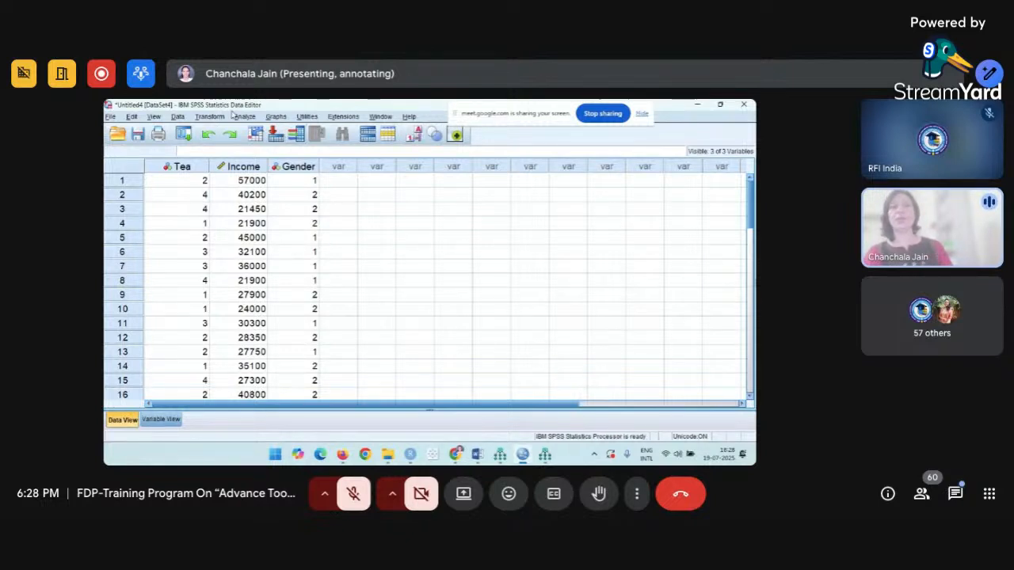
Capture a screenshot of the Data Editor with the Transform commands open and Recode into Different Variables highlighted.
click(226, 117)
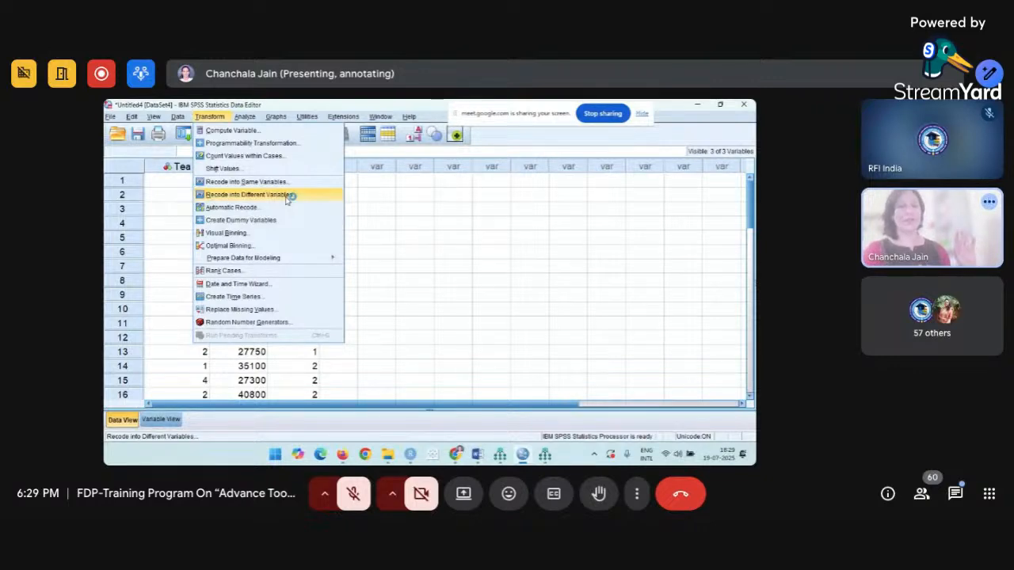
key(super+shift+s)
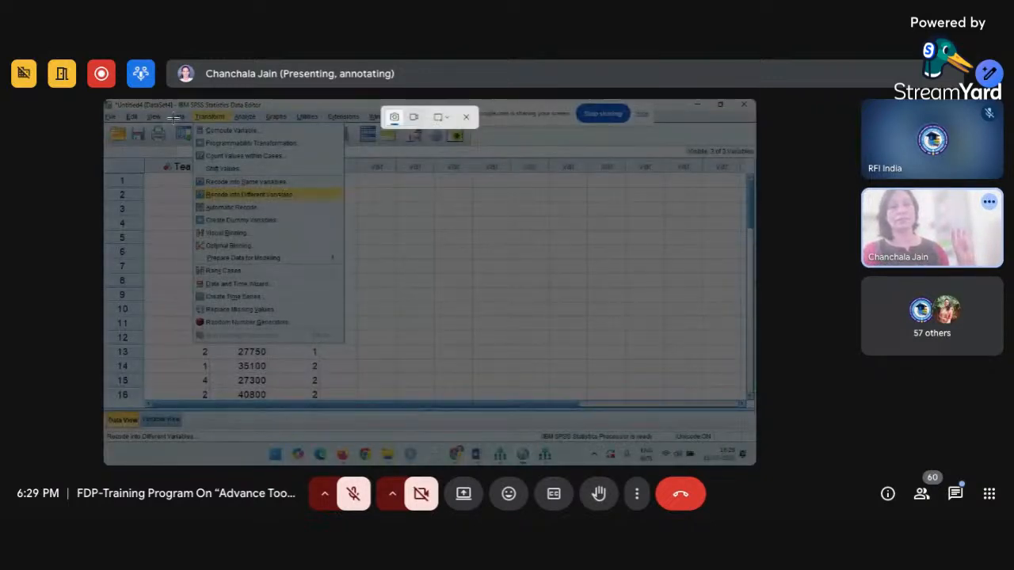
drag(105, 100, 755, 441)
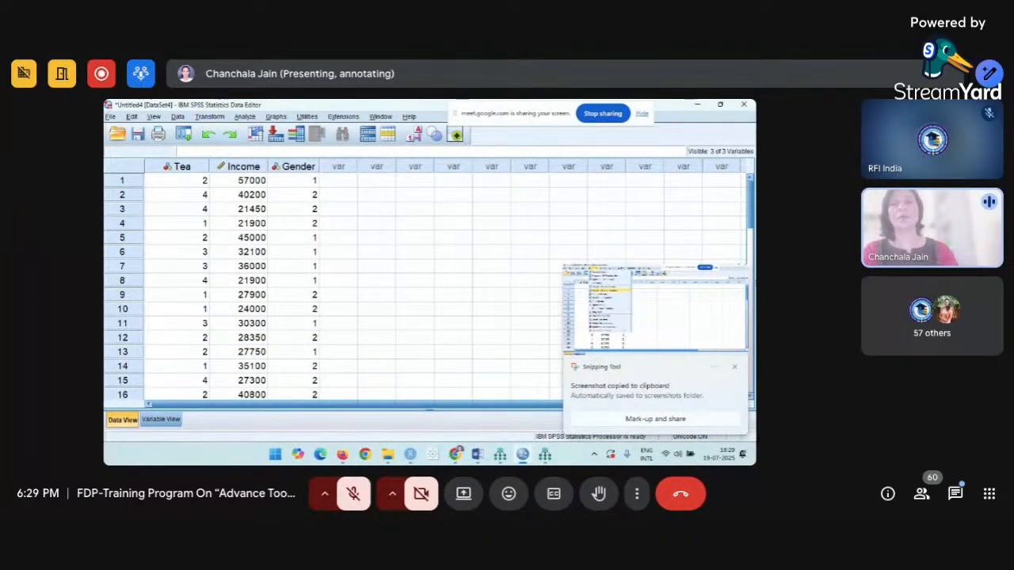
Dismiss the screenshot notification, view the end of the session document in Word, and return to the SPSS Data Editor.
click(734, 366)
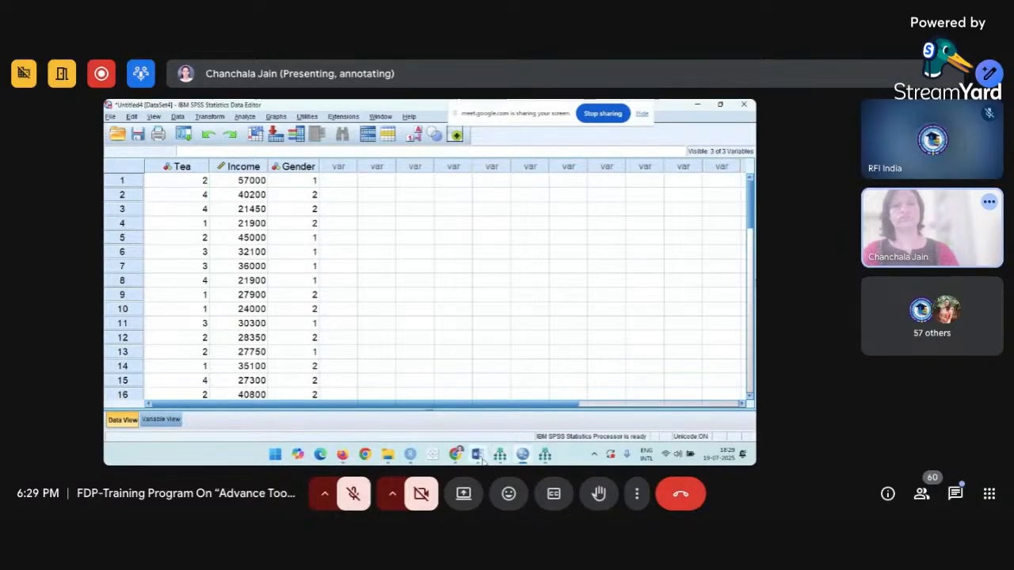
mouse_move(479, 458)
click(422, 404)
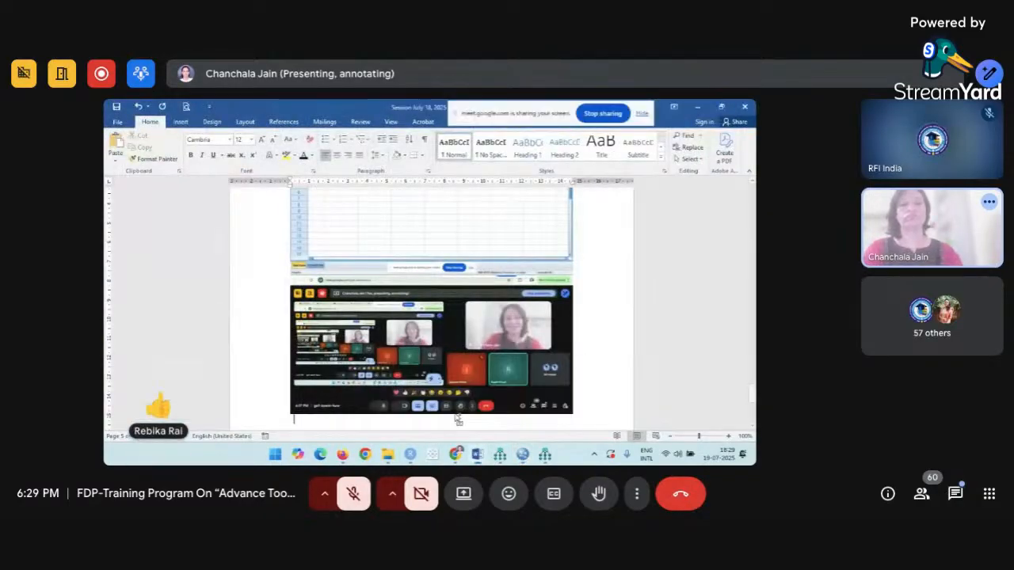
scroll(455, 416, down, 3)
key(alt+Tab)
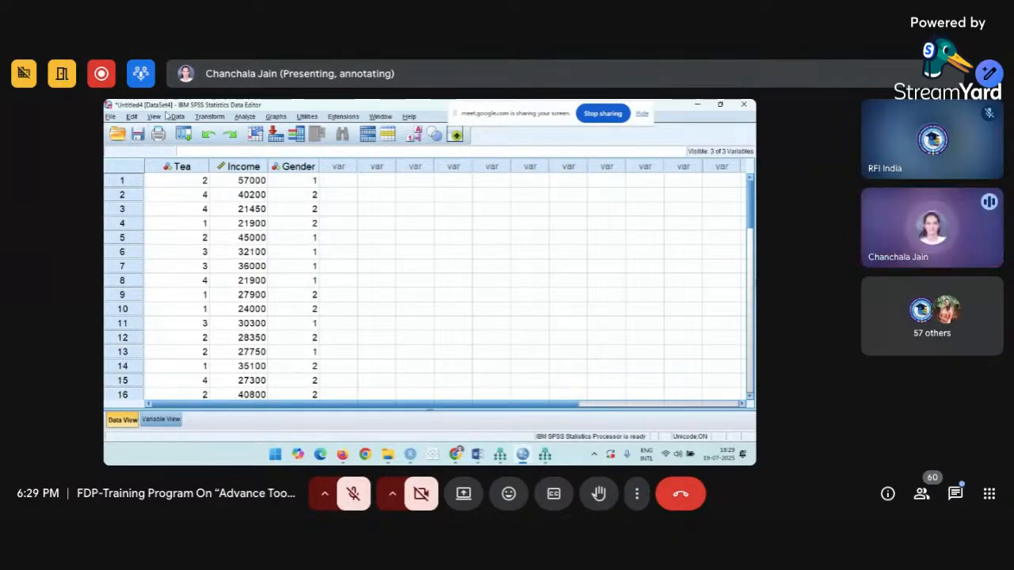
Start Recode into Different Variables and add Tea as the input variable.
click(211, 117)
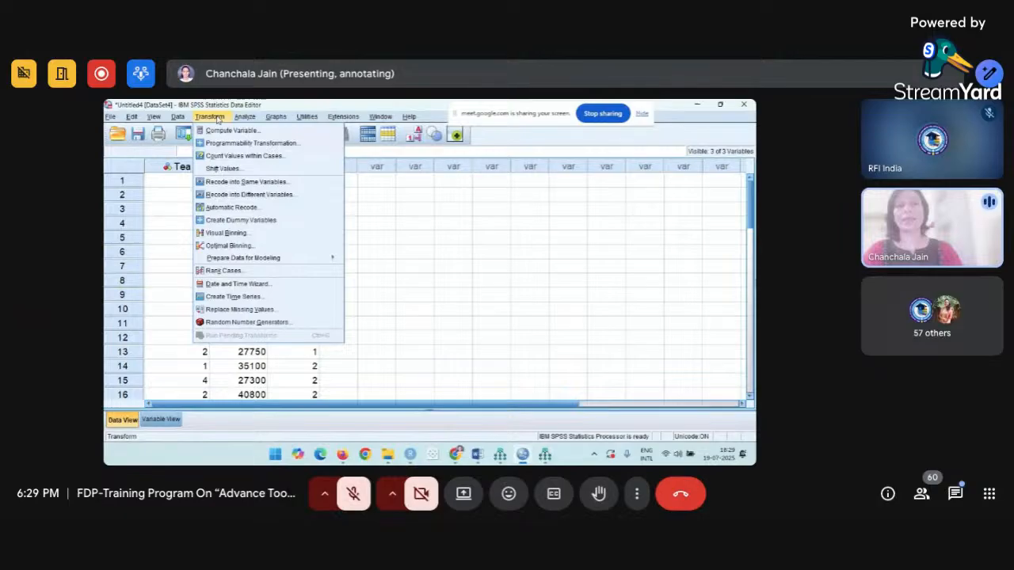
click(317, 200)
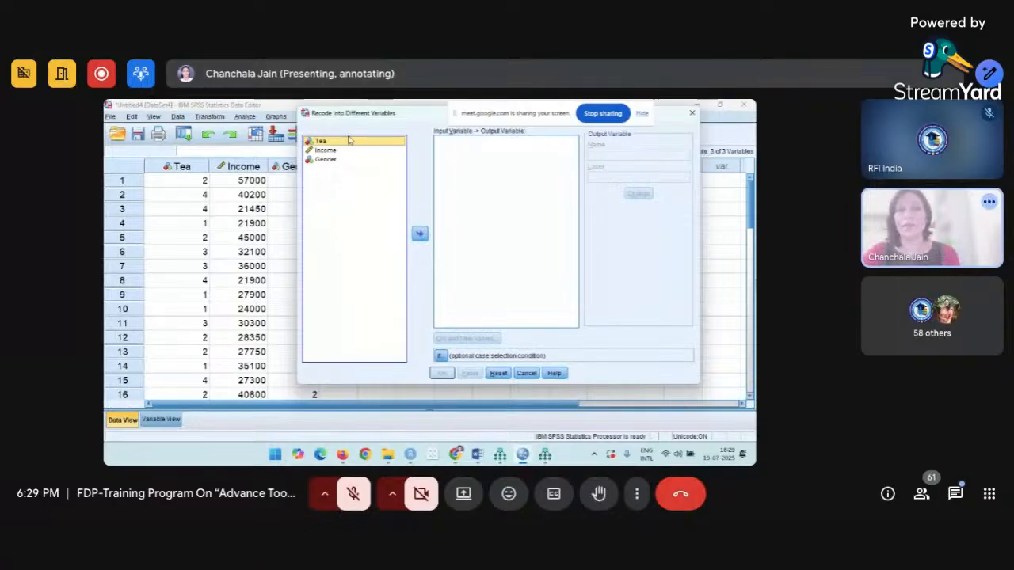
drag(366, 118, 312, 137)
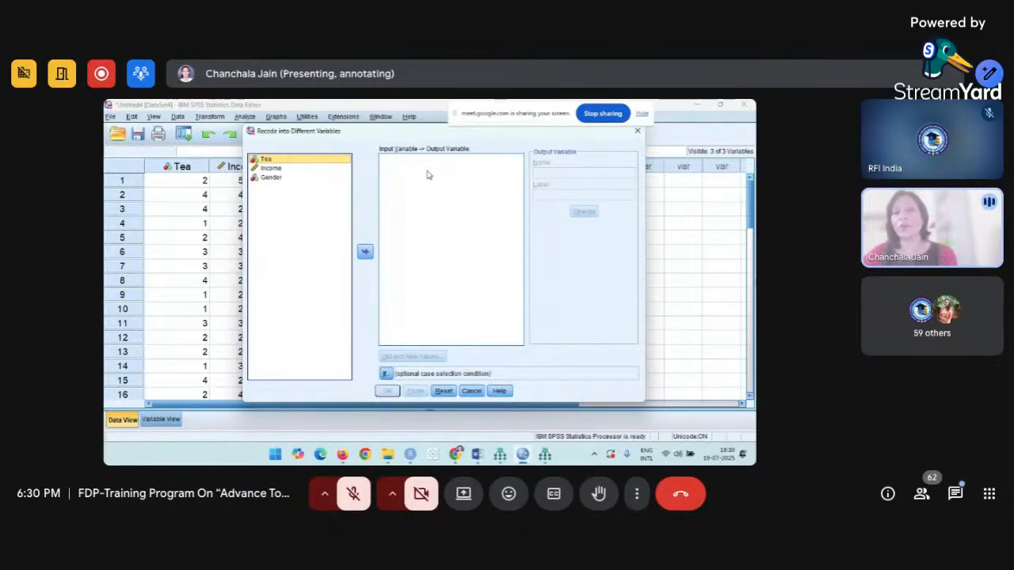
key(shift+F10)
click(365, 166)
drag(283, 161, 398, 162)
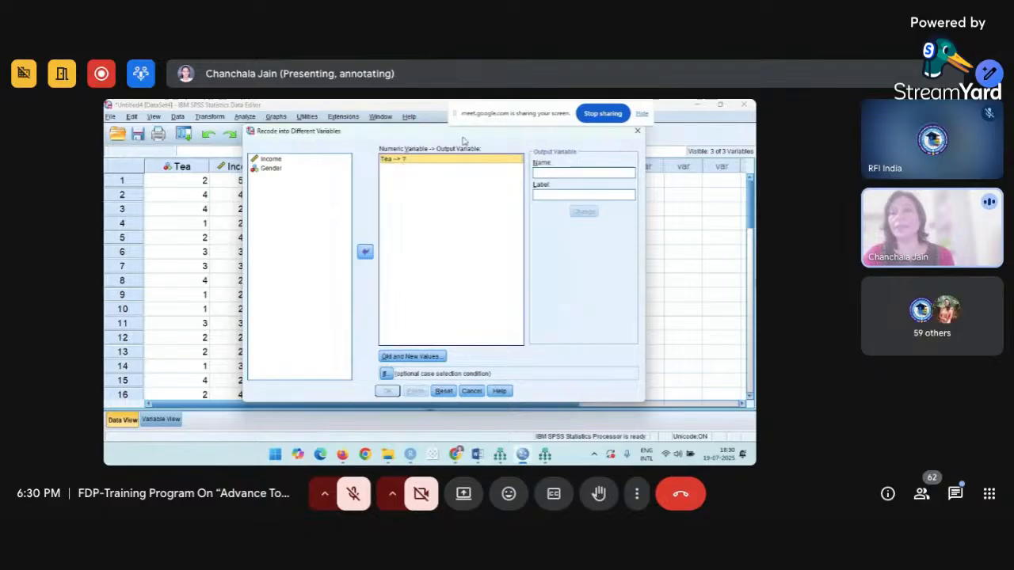
Name the recoded output variable Tea1 and apply the name to the Tea recode.
click(571, 171)
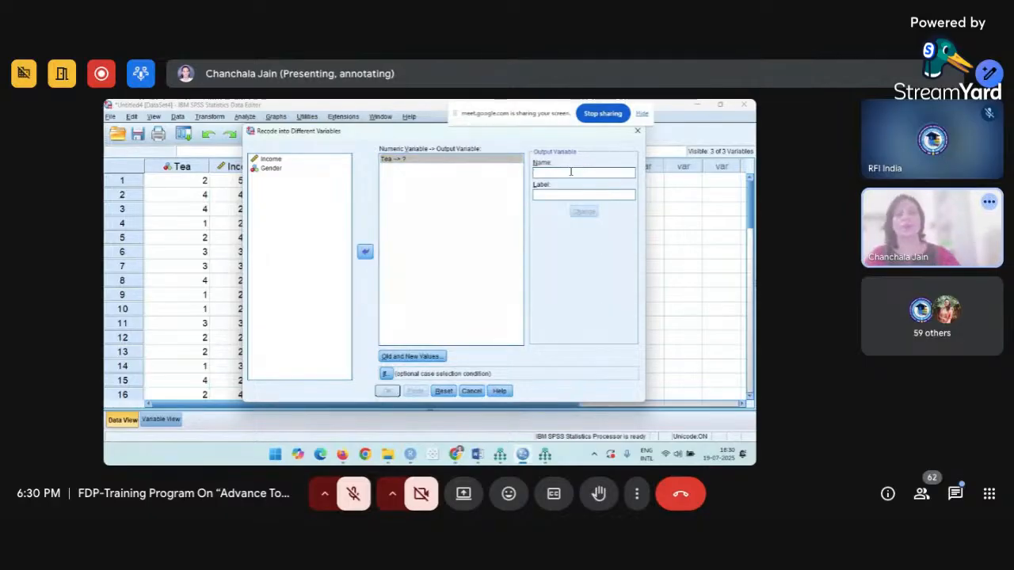
text(Tea)
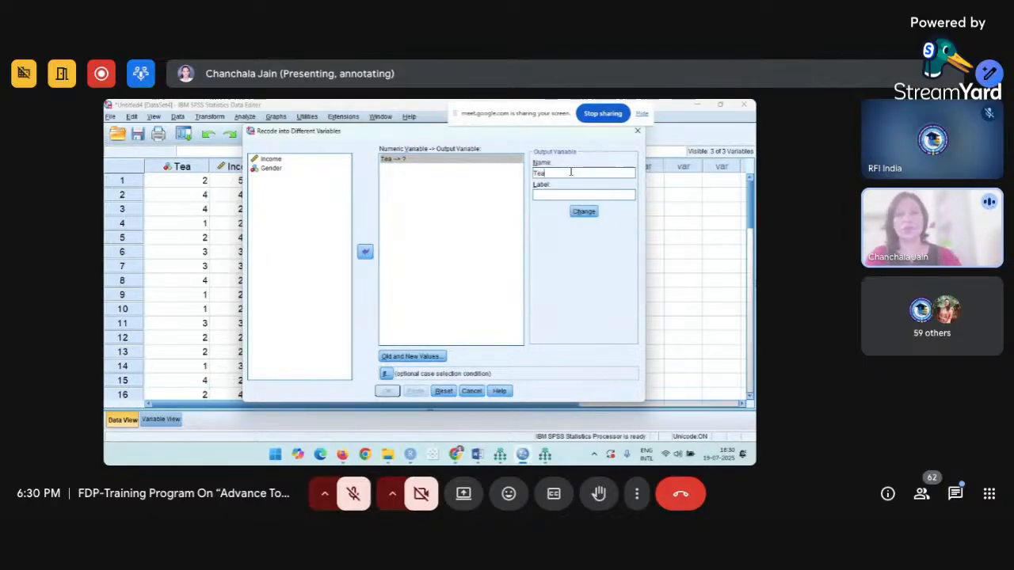
text(1)
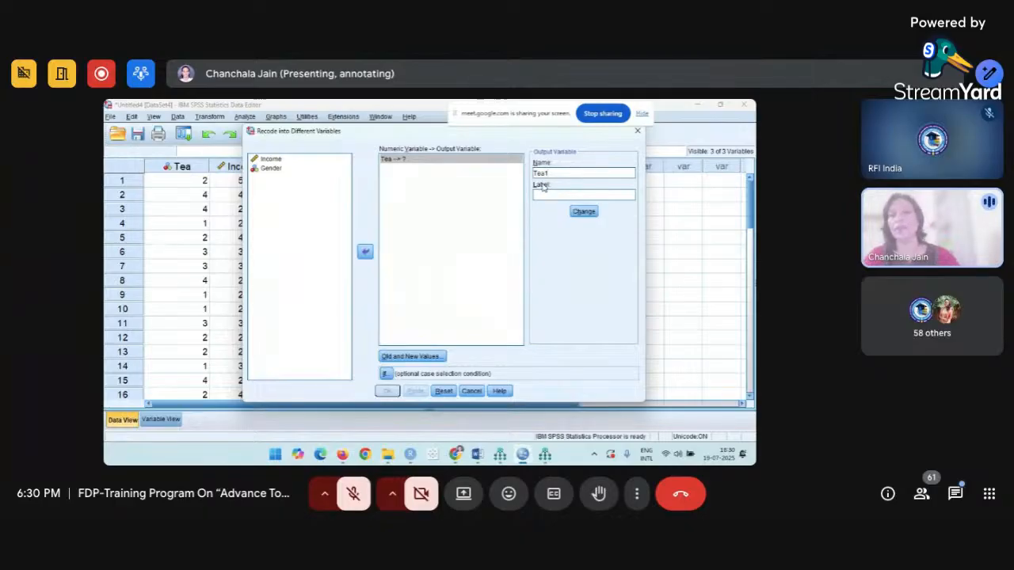
click(584, 213)
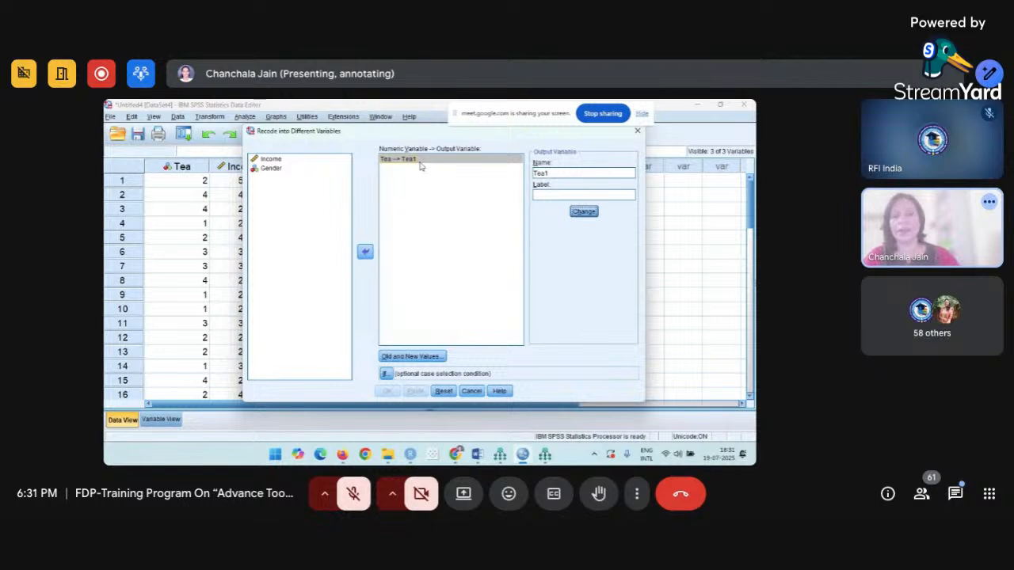
Define the first recode rules for Tea, mapping old value 1 to 1 and old value 2 to 2.
click(441, 362)
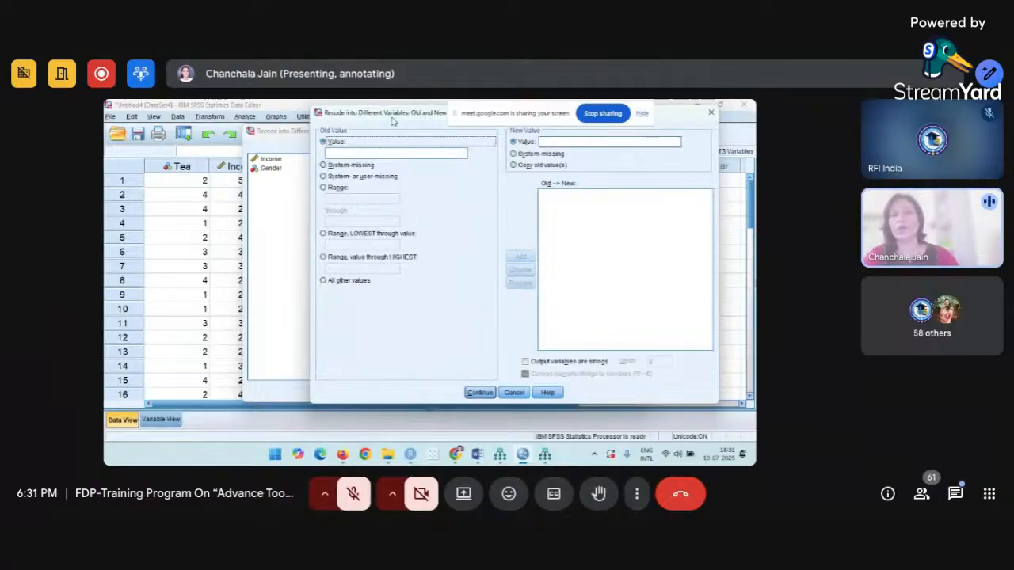
drag(391, 120, 301, 138)
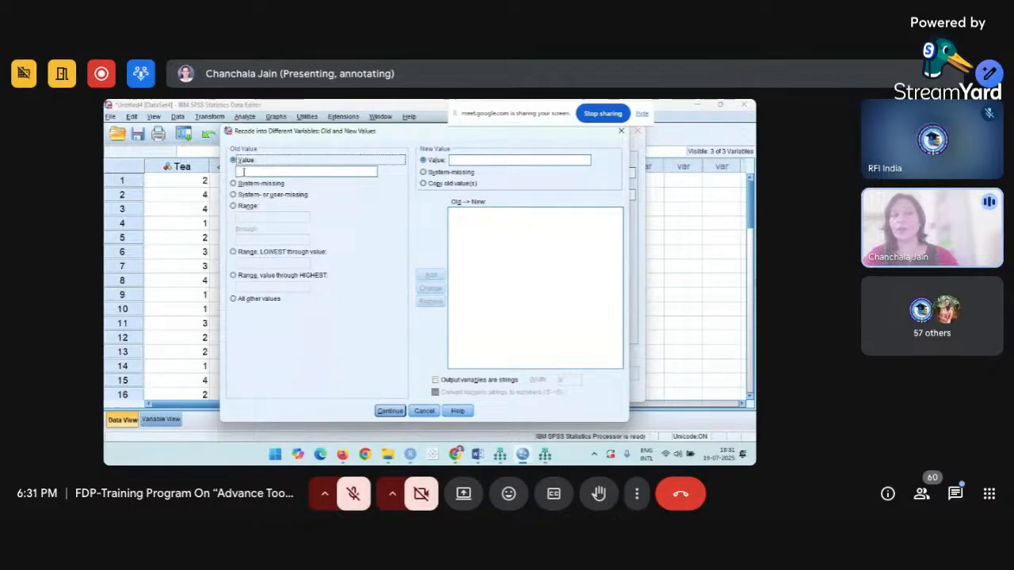
click(244, 171)
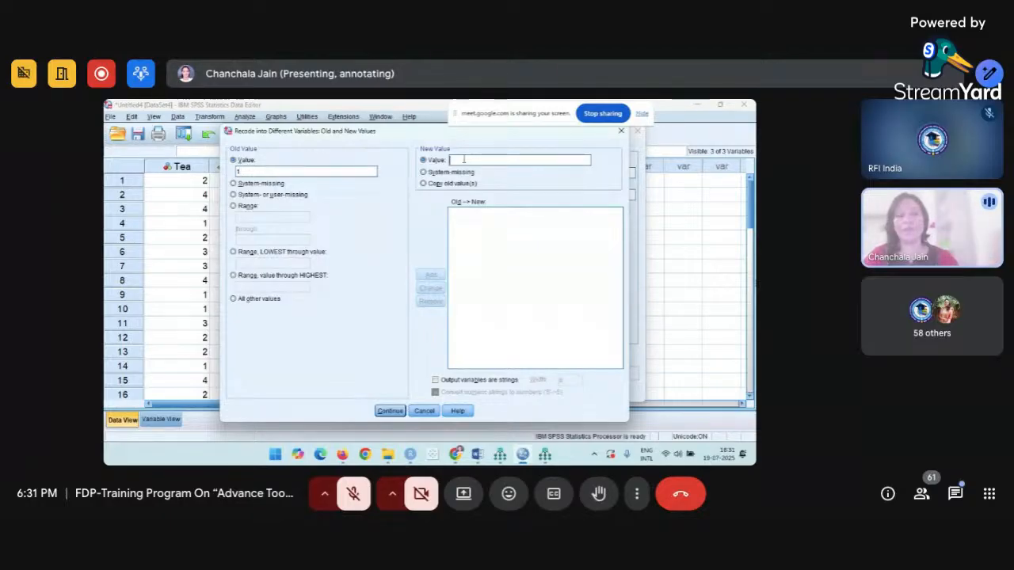
text(1)
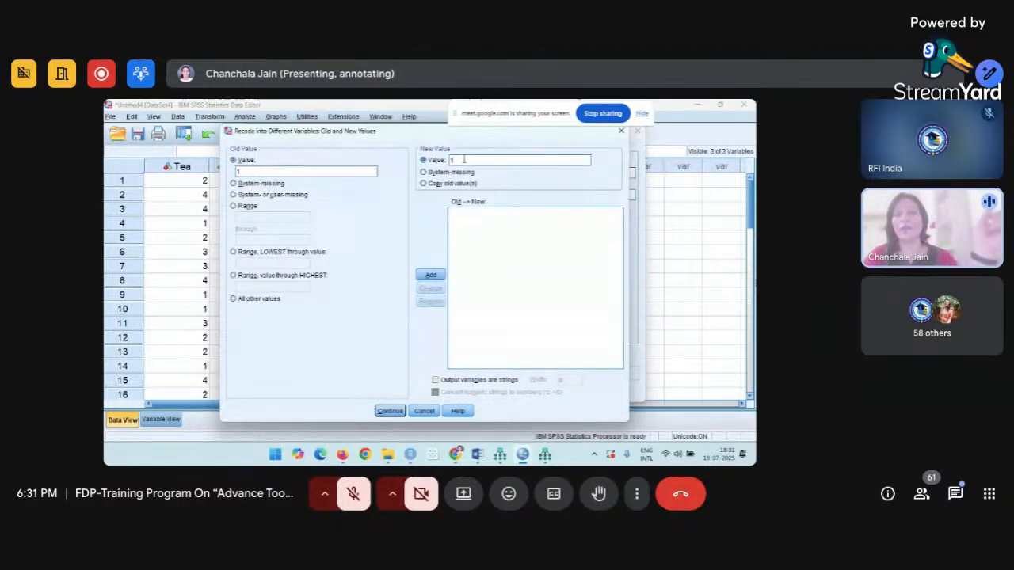
click(431, 275)
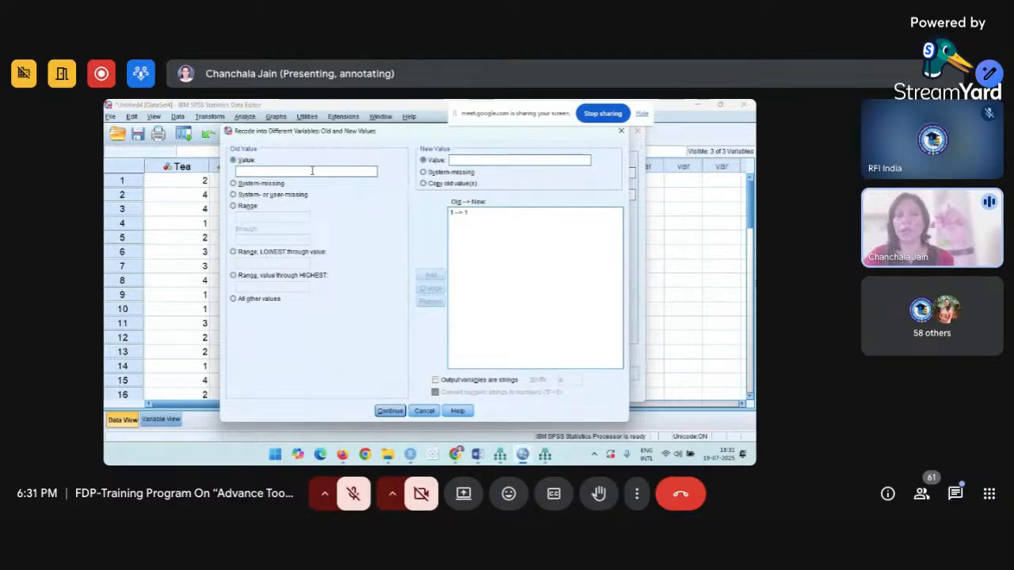
text(2)
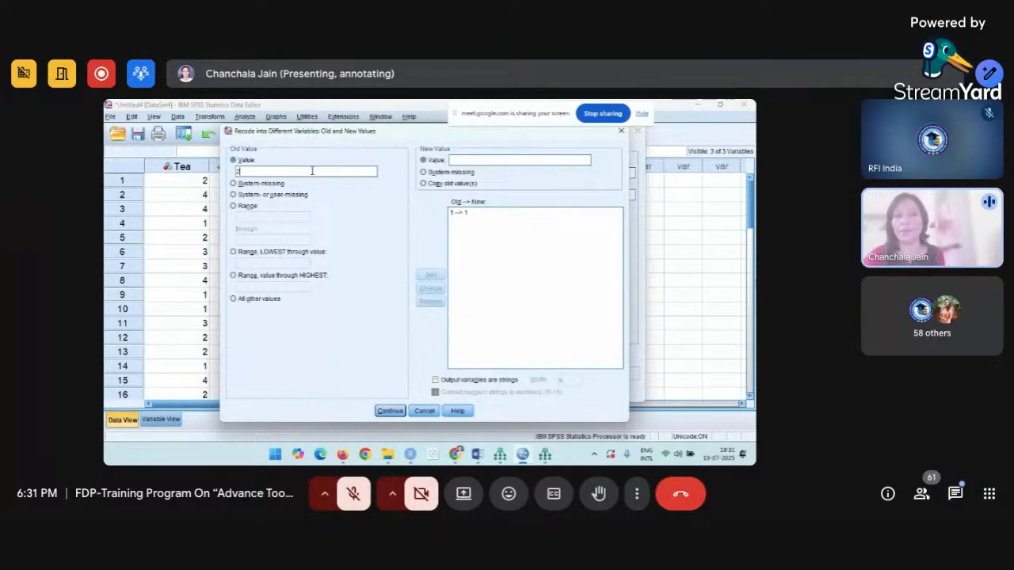
click(463, 162)
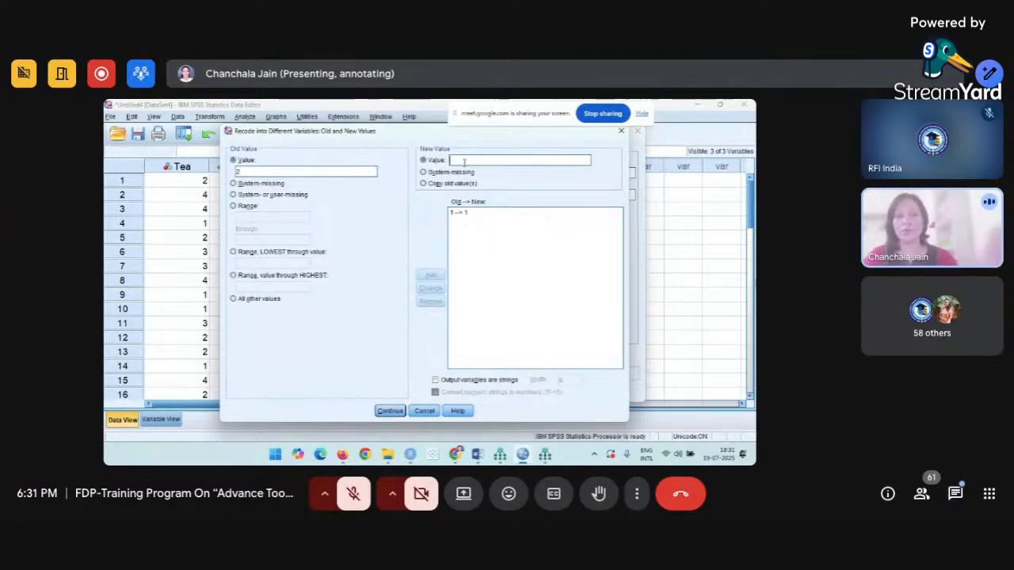
text(2)
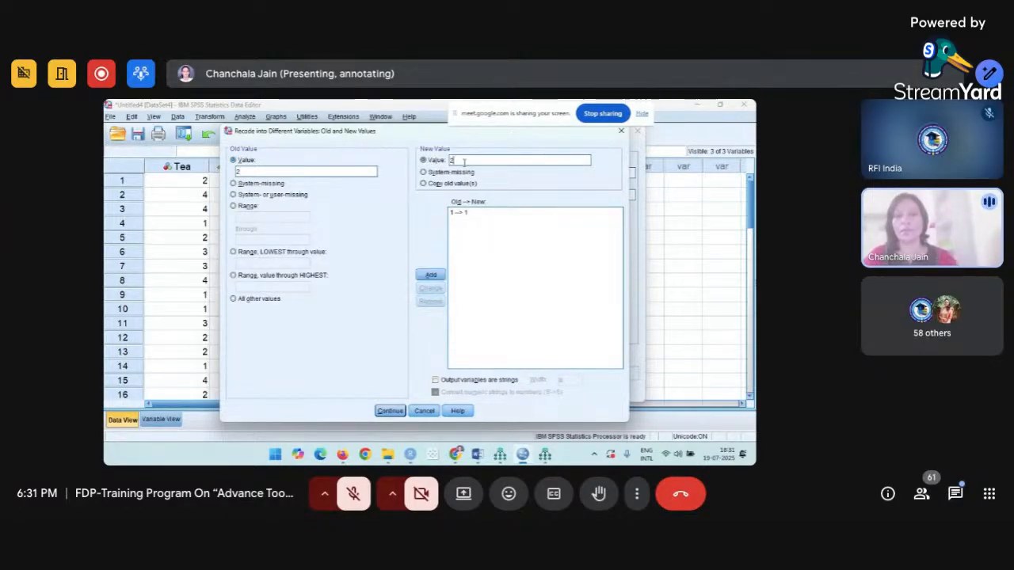
click(432, 275)
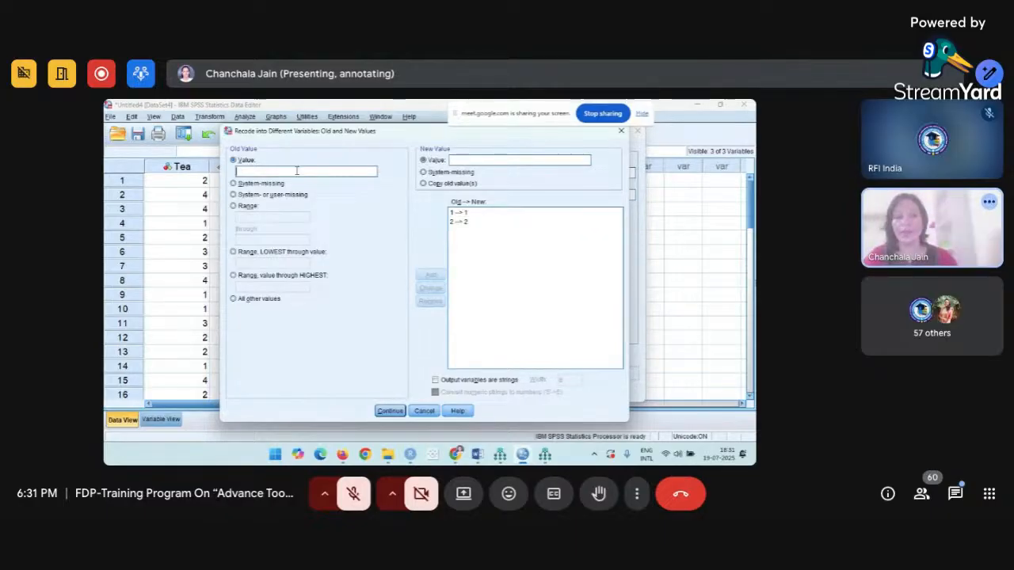
Add the recode rules that map old value 3 to 2 and old value 4 to 1.
text(3)
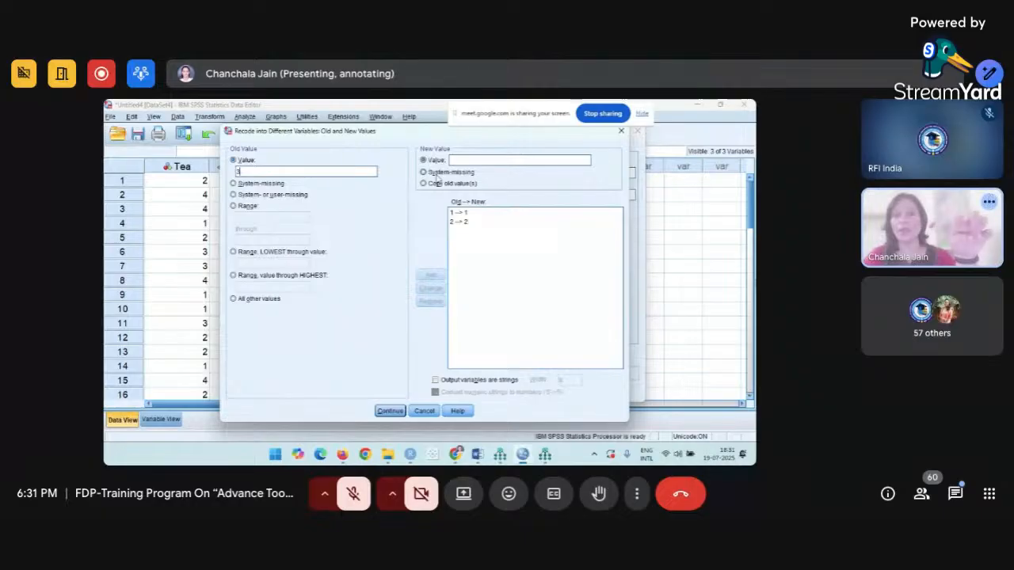
text(2)
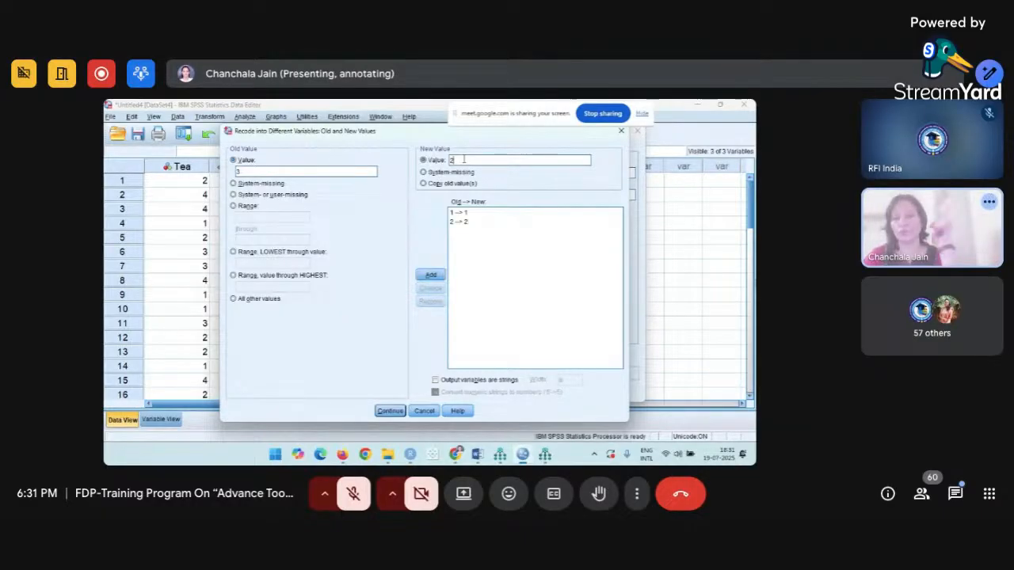
click(431, 277)
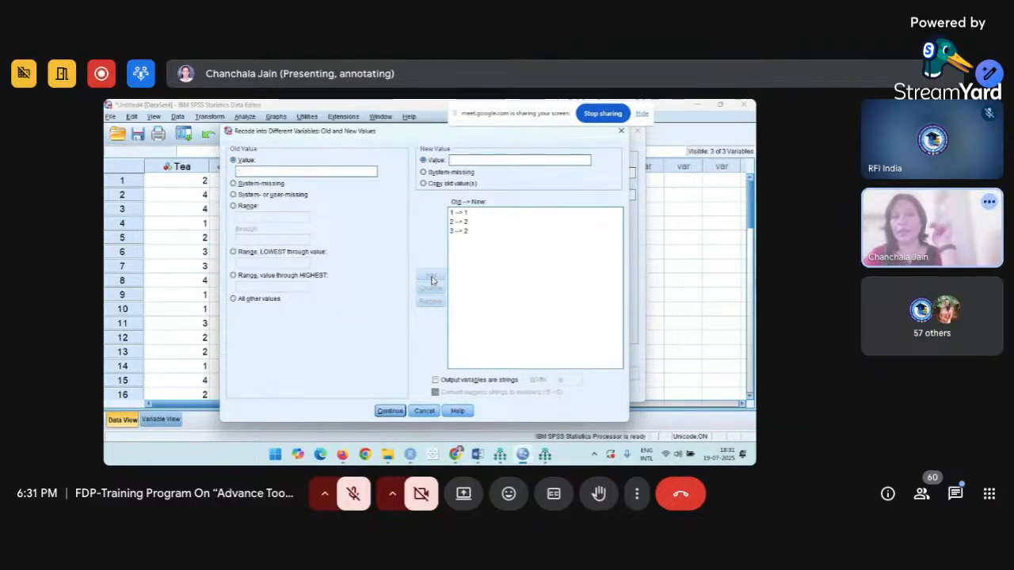
text(4)
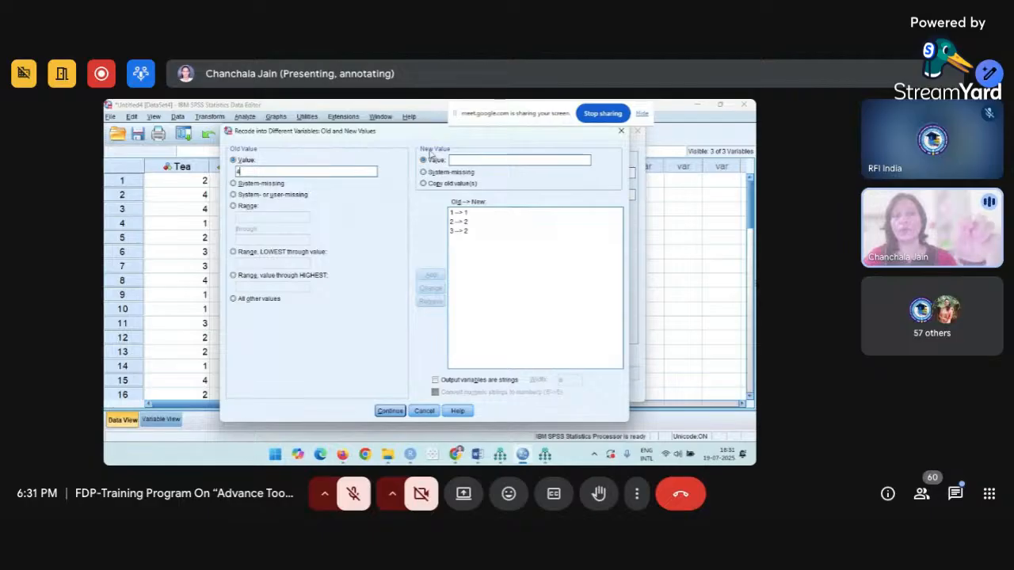
text(1)
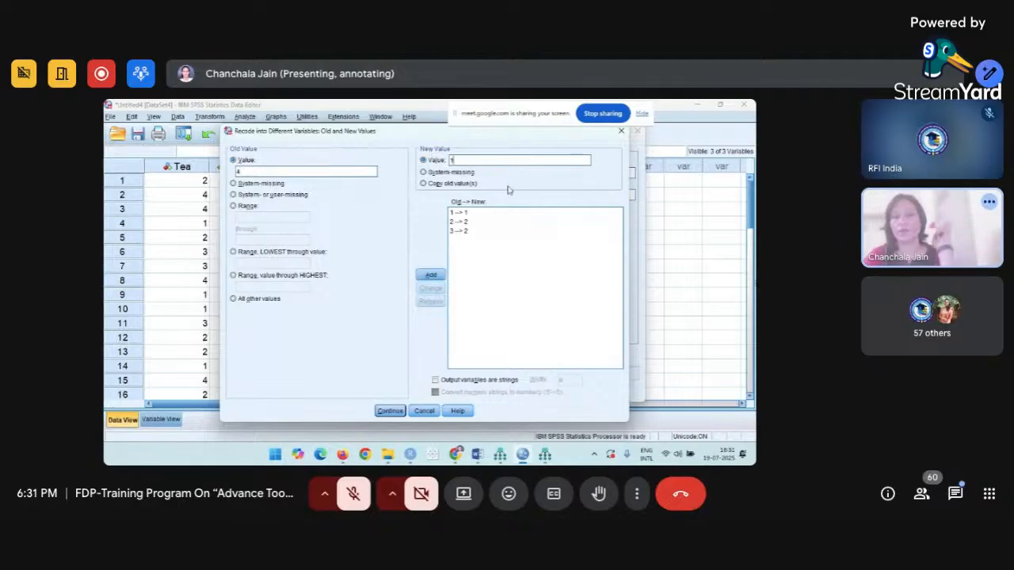
click(435, 275)
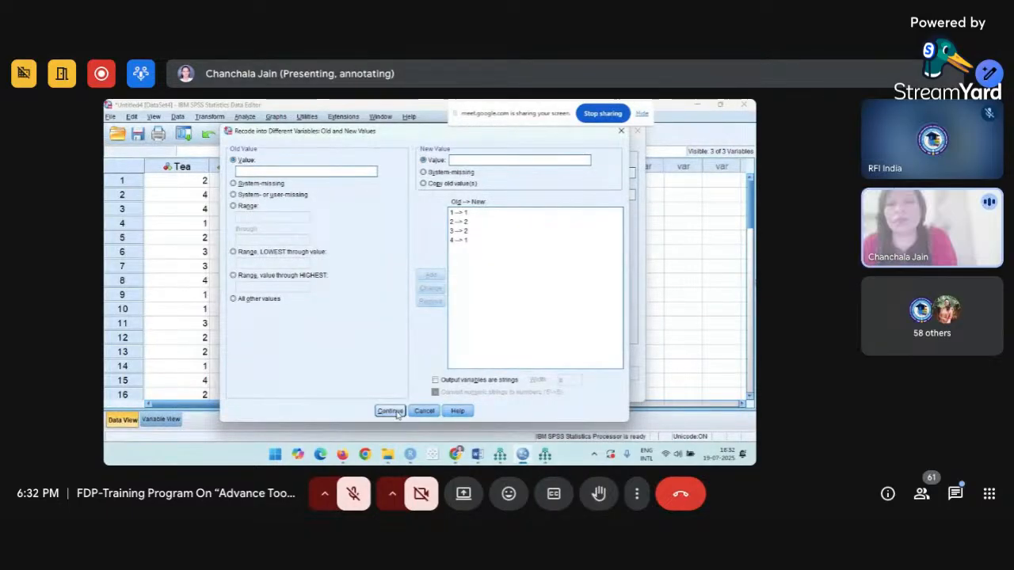
Accept the recode rules, run the recode, and return to the Untitled4 dataset window.
click(390, 410)
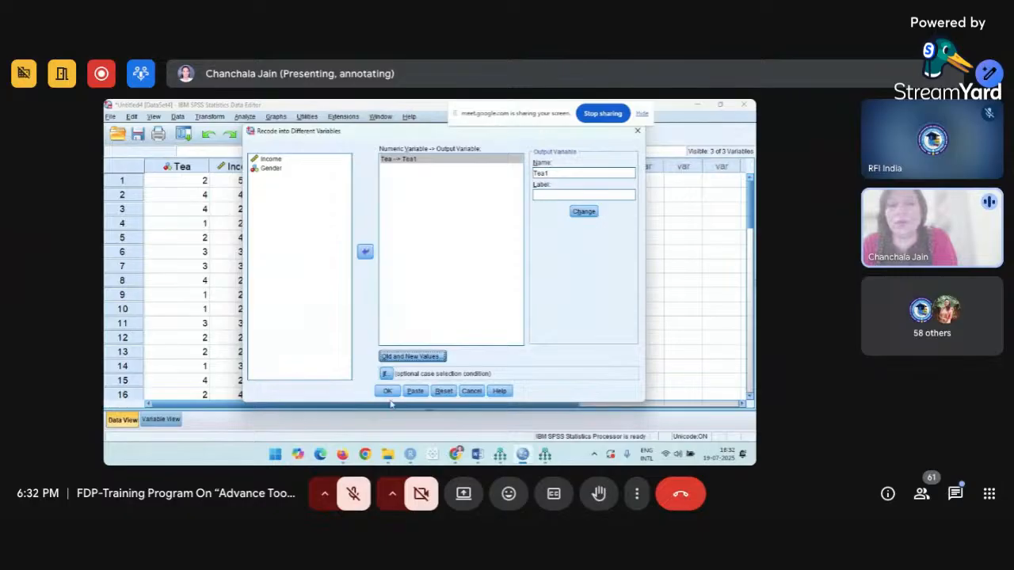
click(388, 391)
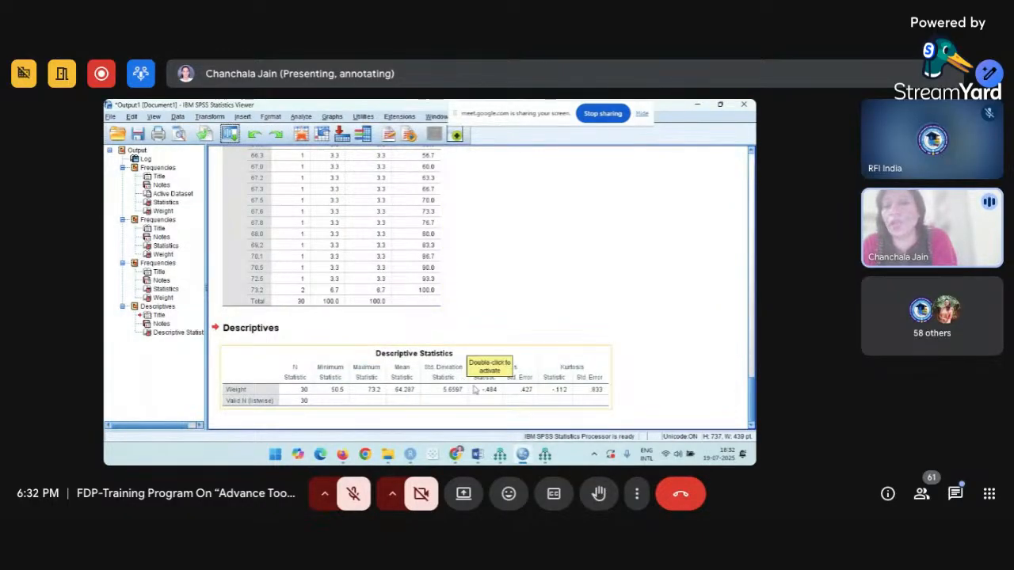
mouse_move(522, 454)
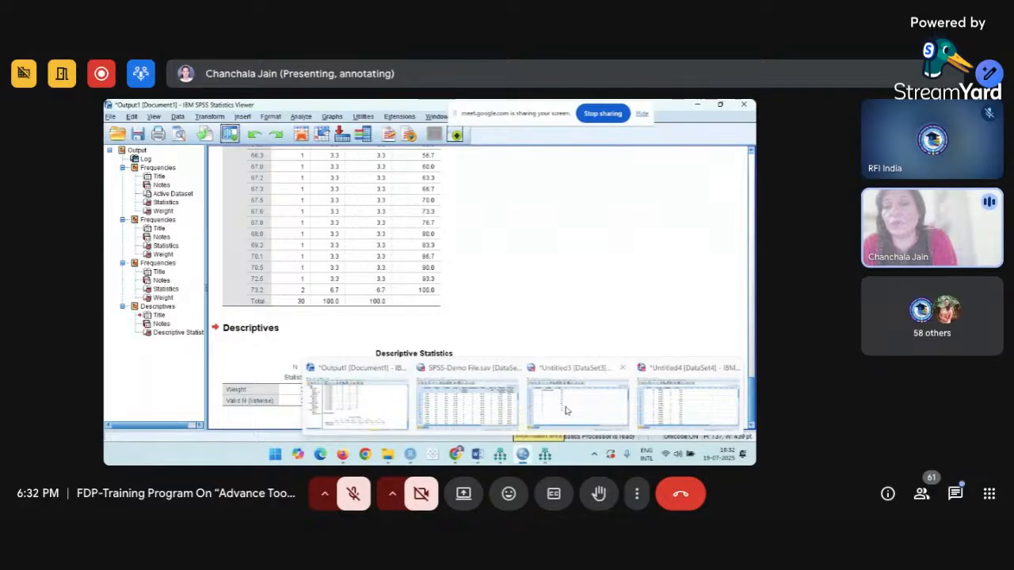
click(649, 409)
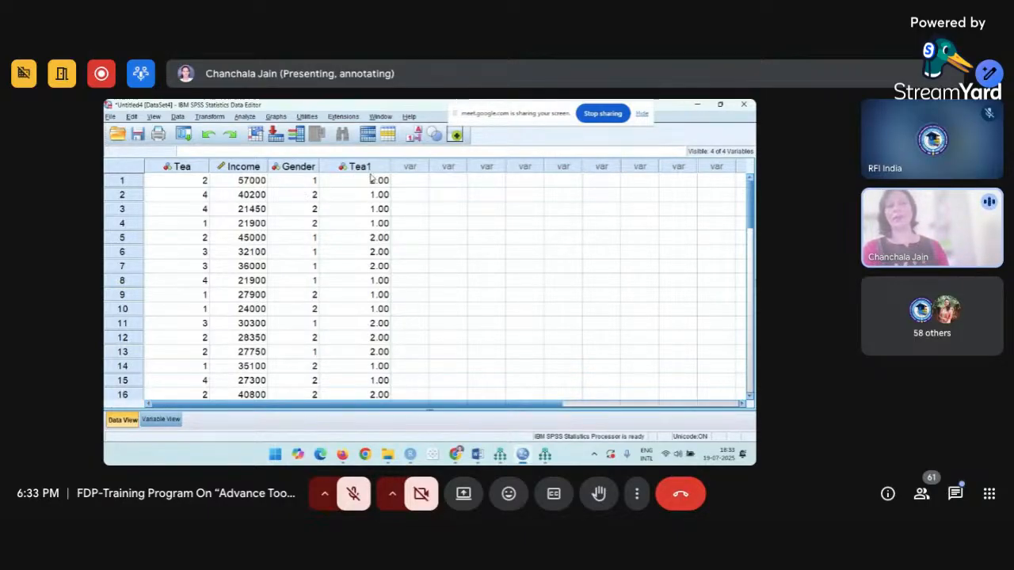
Set the Tea1 variable's decimals to 0 in Variable View.
click(162, 419)
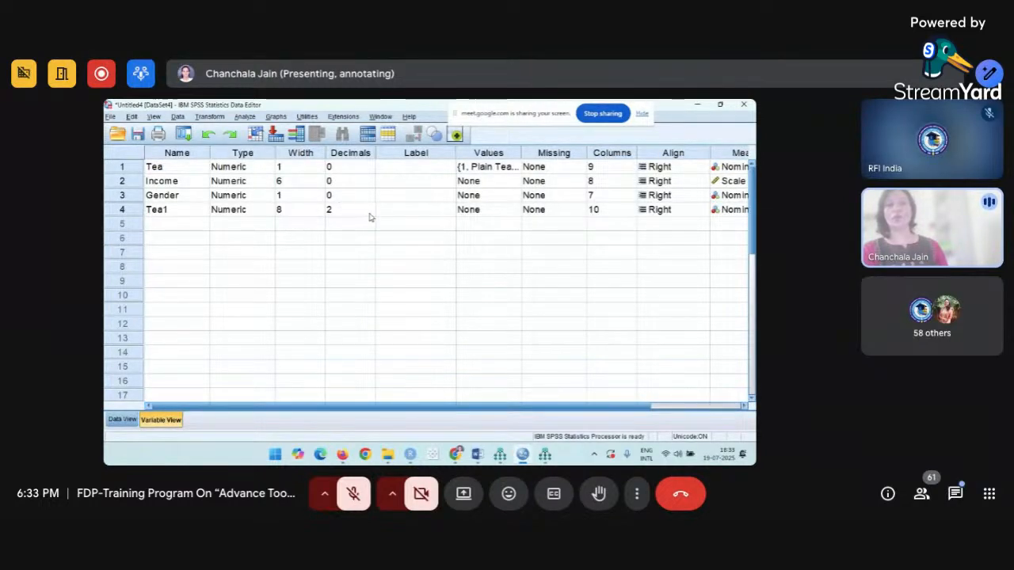
click(370, 213)
click(370, 214)
click(370, 214)
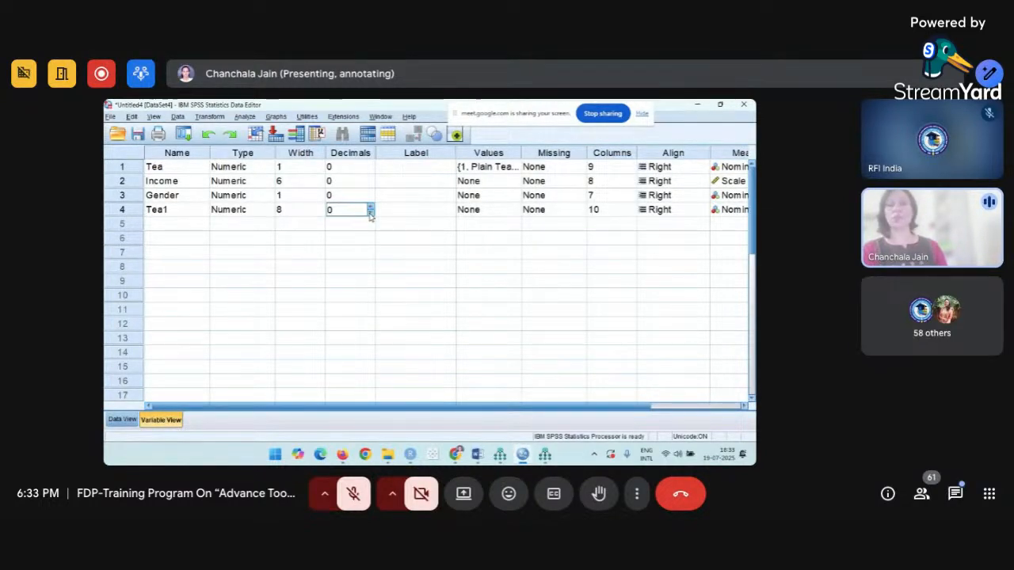
Open the value labels for Tea1 and add the label "Healthy Tea" for value 2.
click(493, 214)
click(513, 211)
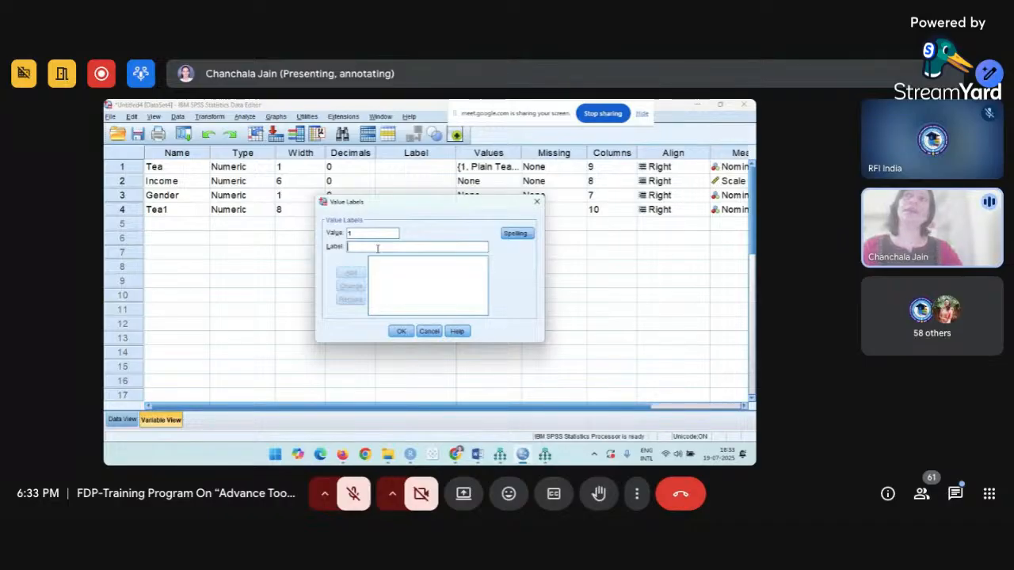
click(378, 247)
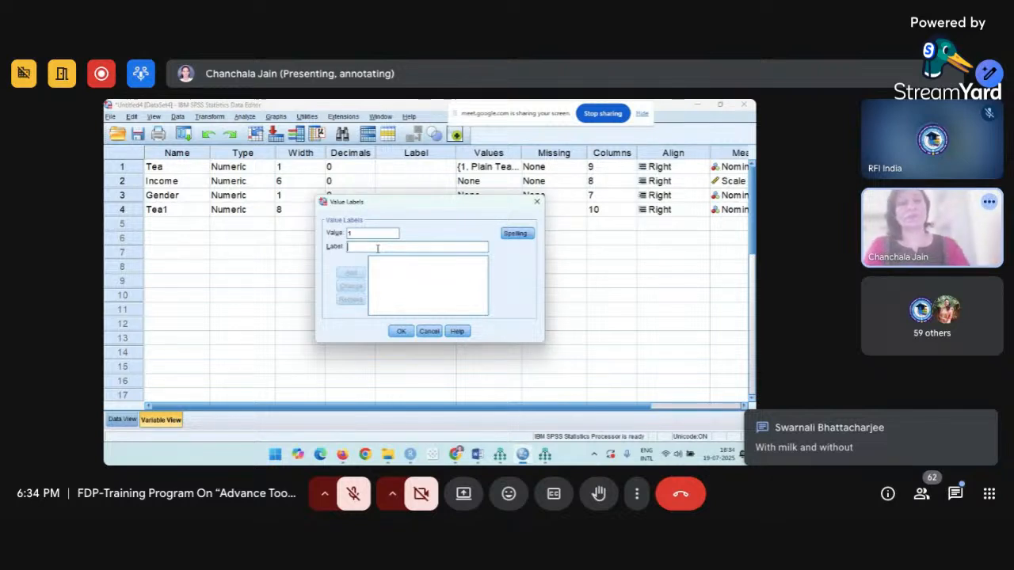
key(BackSpace)
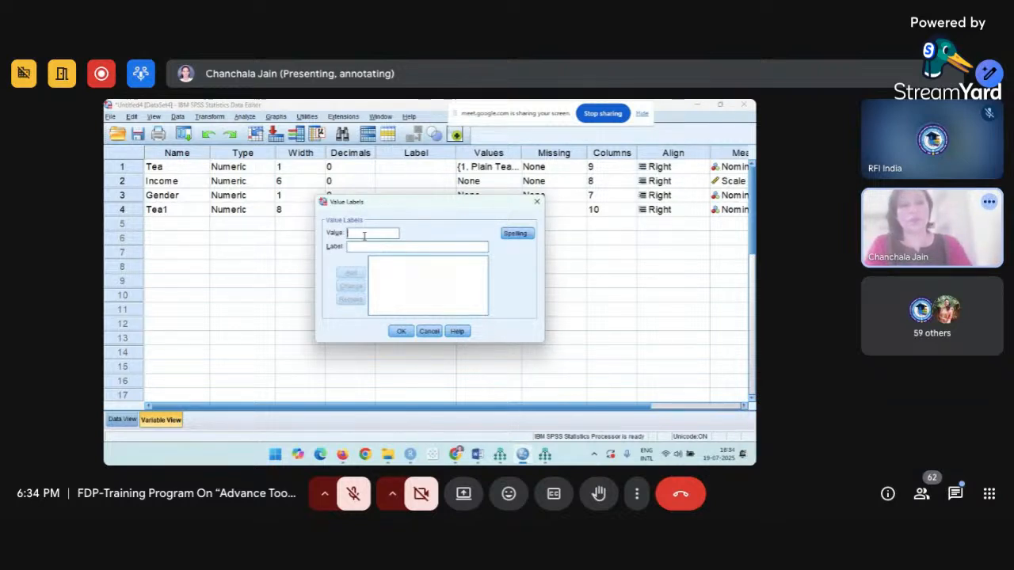
text(2)
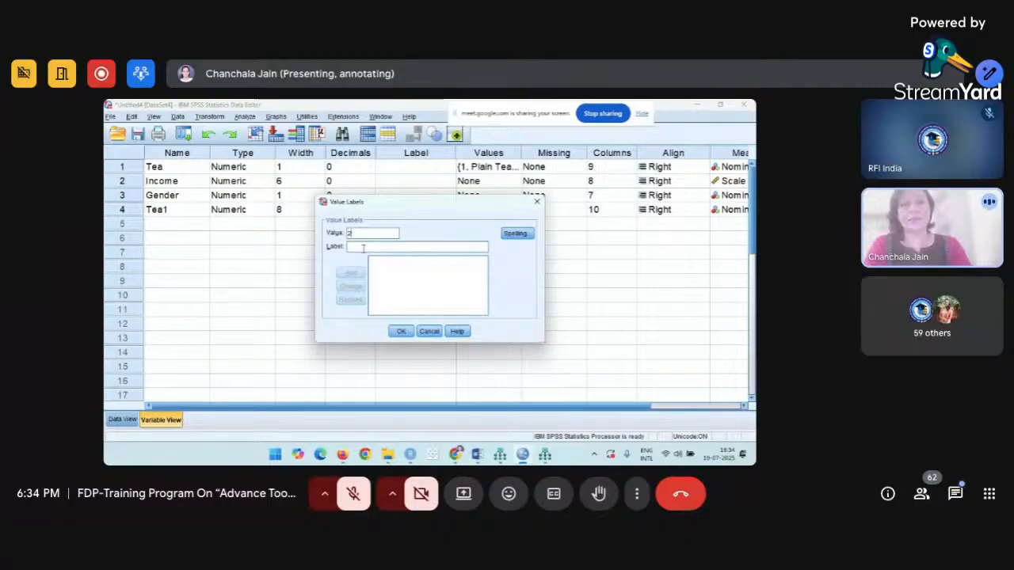
text(Ha)
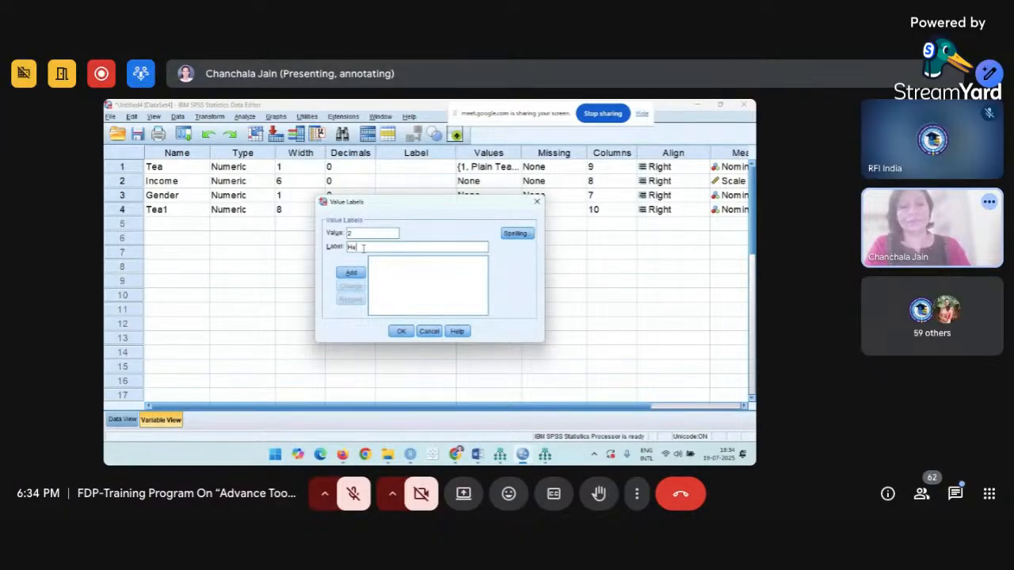
text(althy Tea)
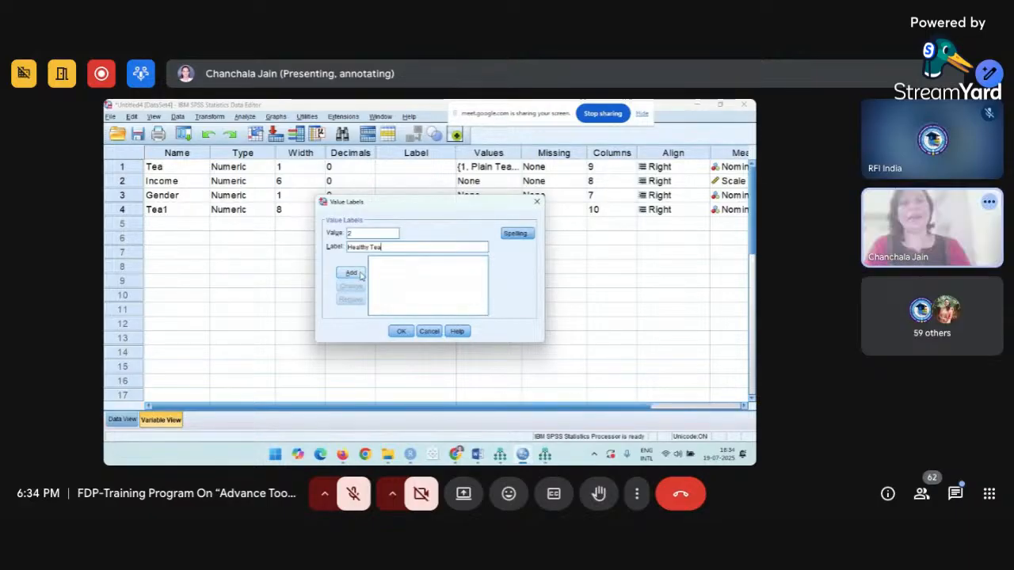
click(359, 274)
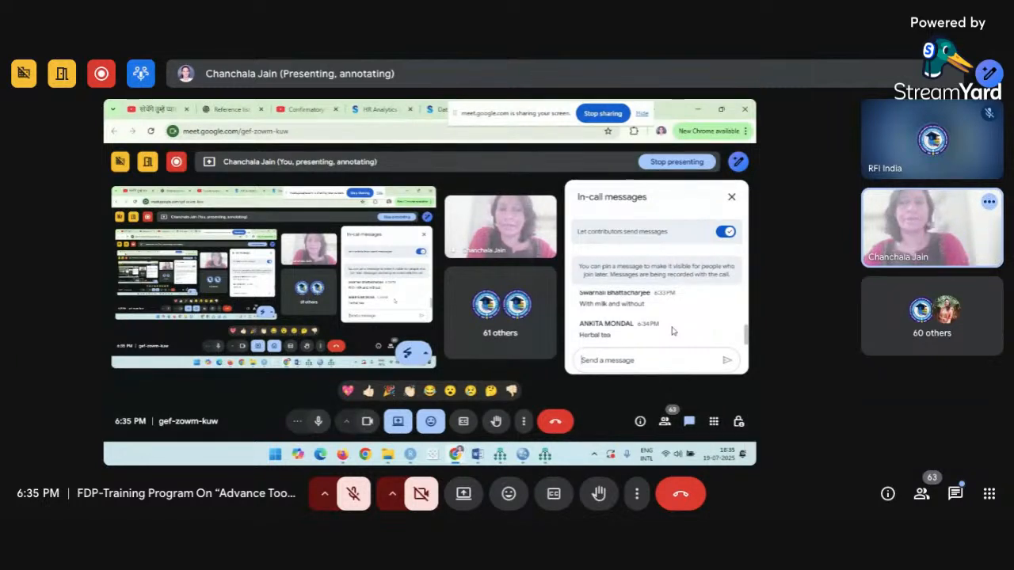
Close the meeting chat, return to SPSS, and label Tea1's value 1 as "Daily Use Tea", accepting the value labels.
click(731, 197)
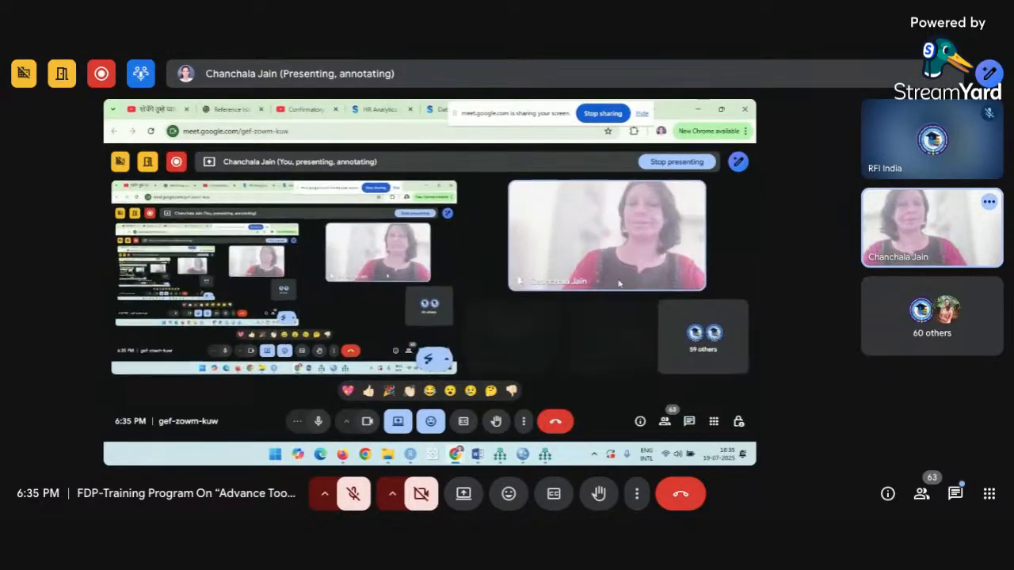
key(alt+Tab)
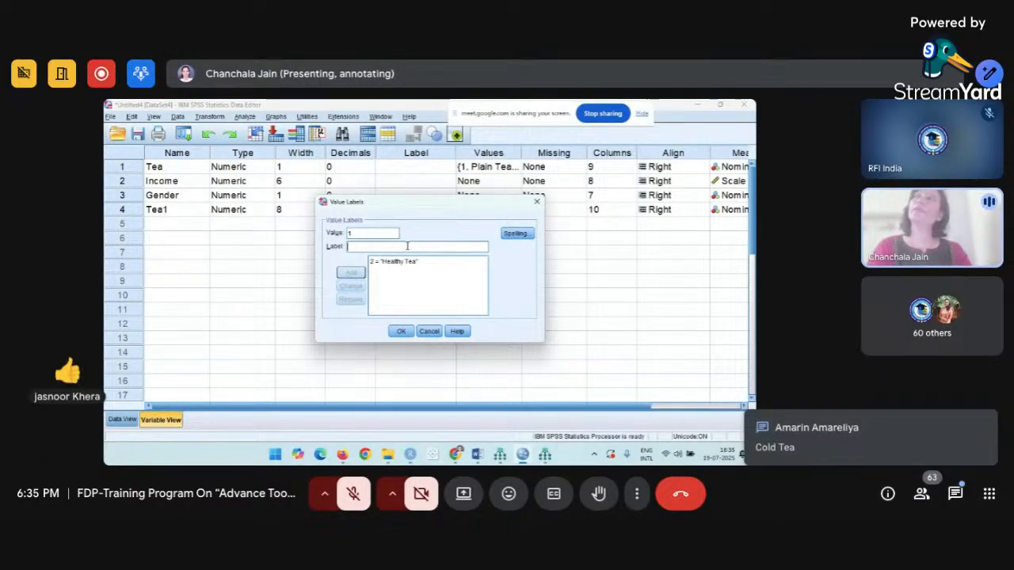
text(Daily)
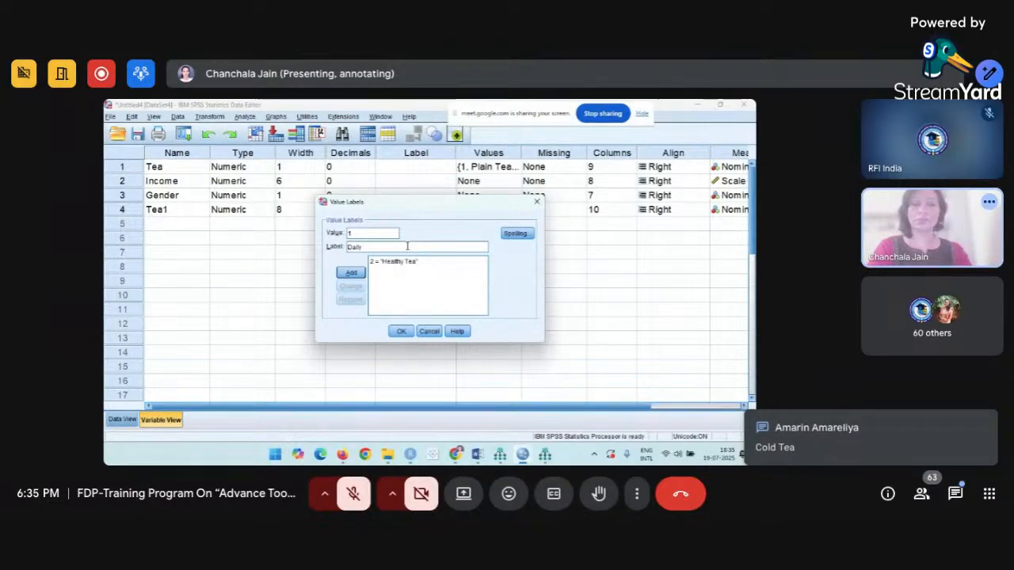
text( Use T)
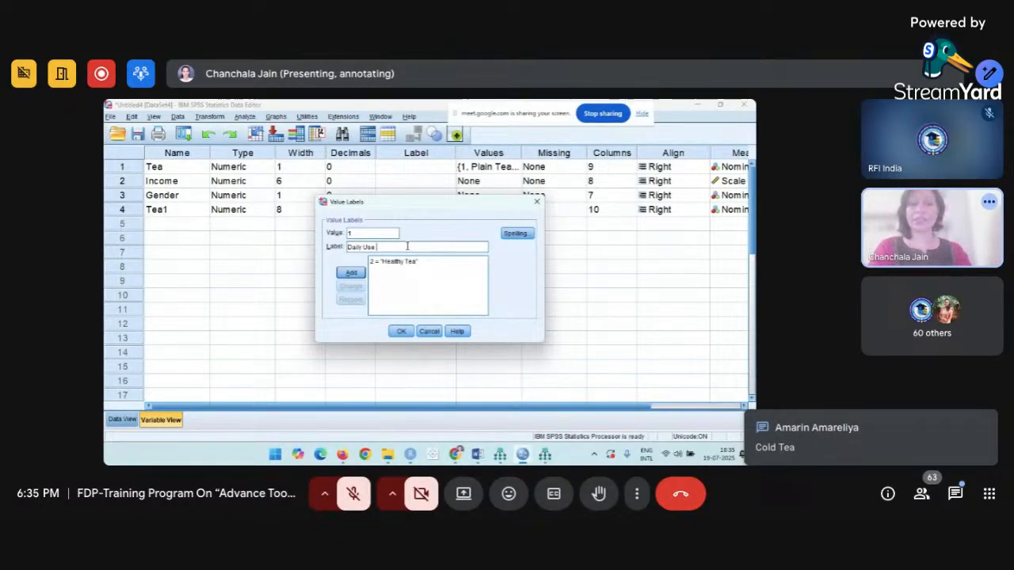
text(ea)
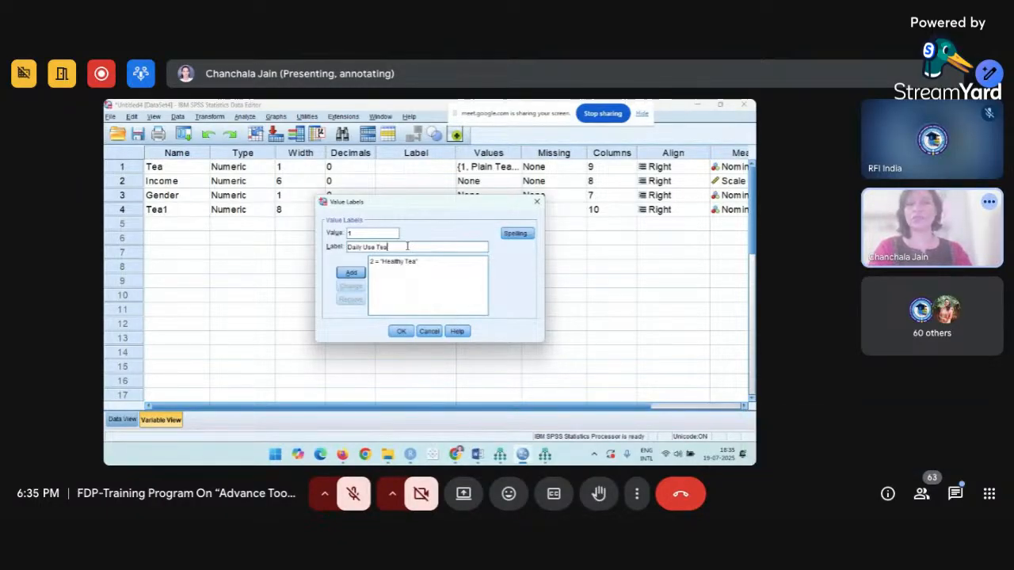
click(352, 273)
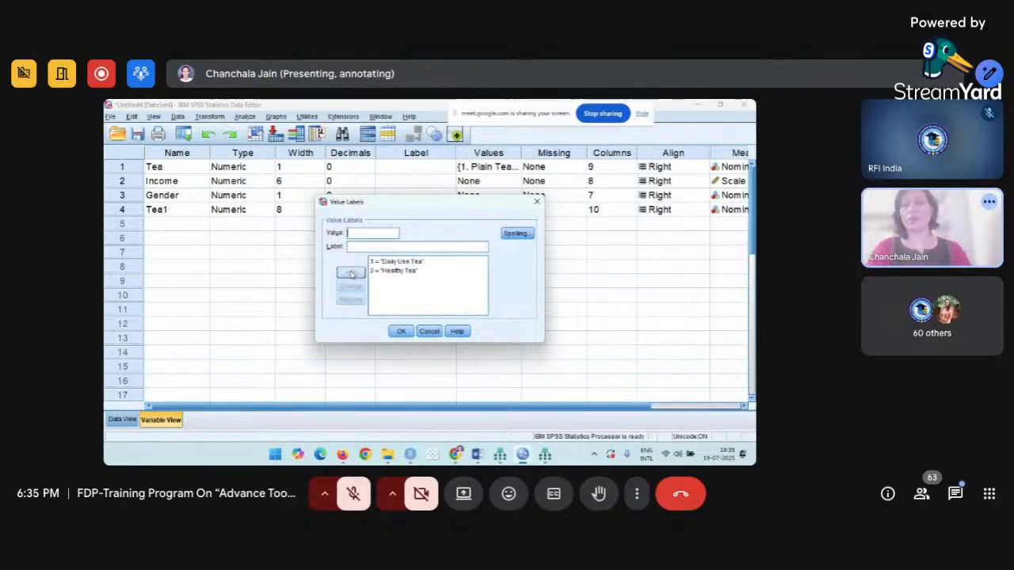
click(401, 332)
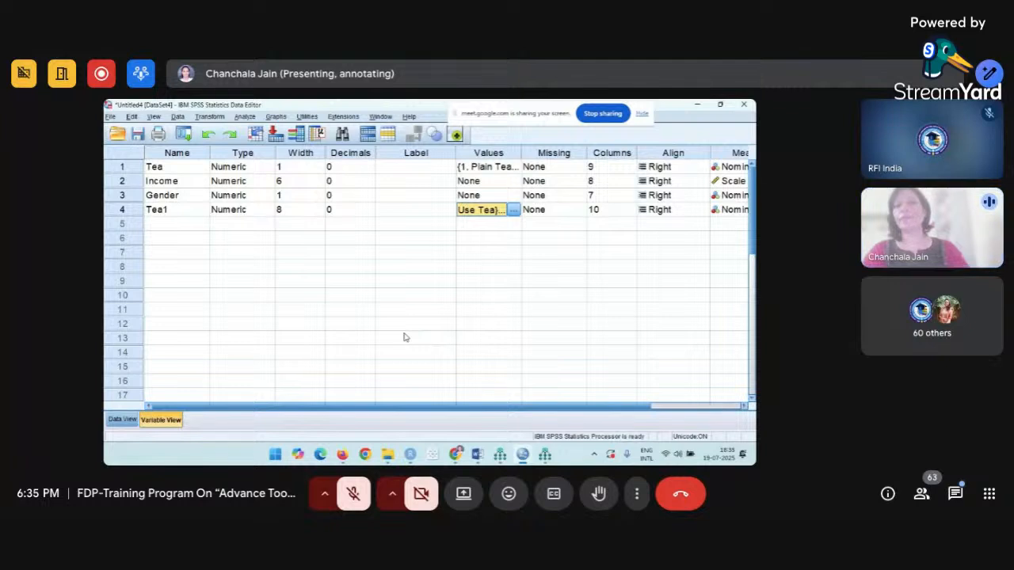
Show the dataset's value labels in Data View to compare Tea with Tea1, and switch back to numeric codes.
click(121, 420)
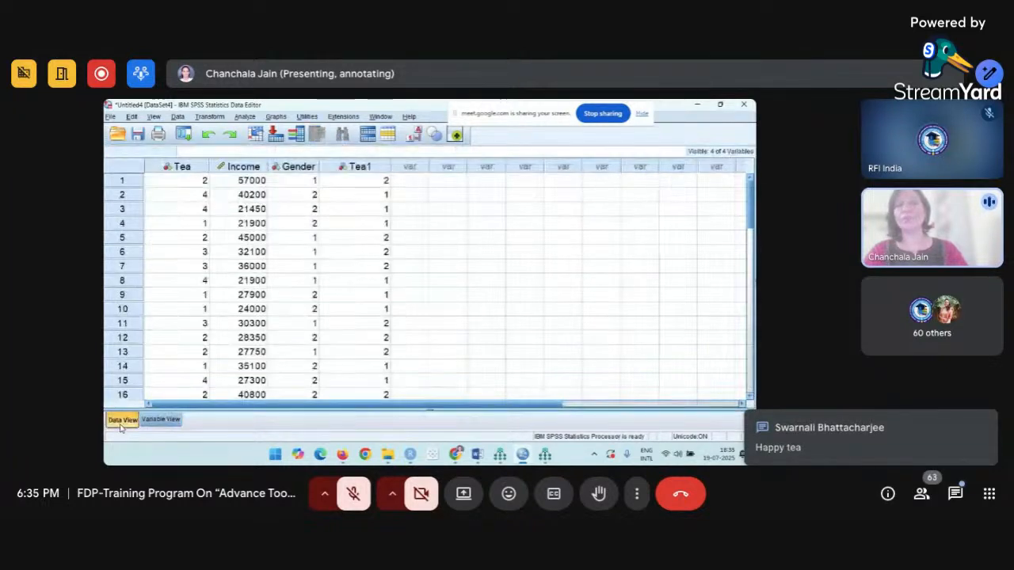
click(414, 134)
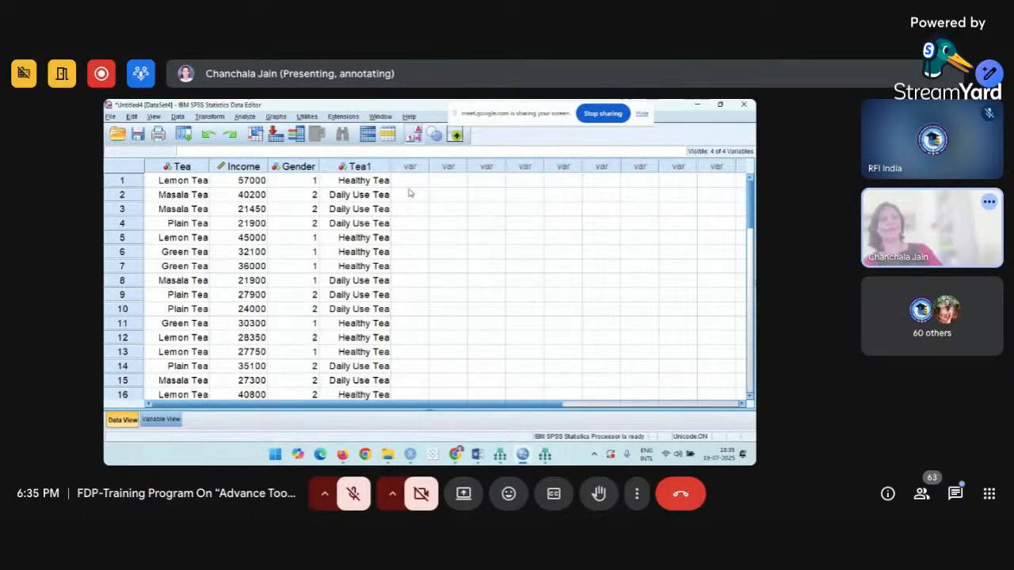
click(412, 137)
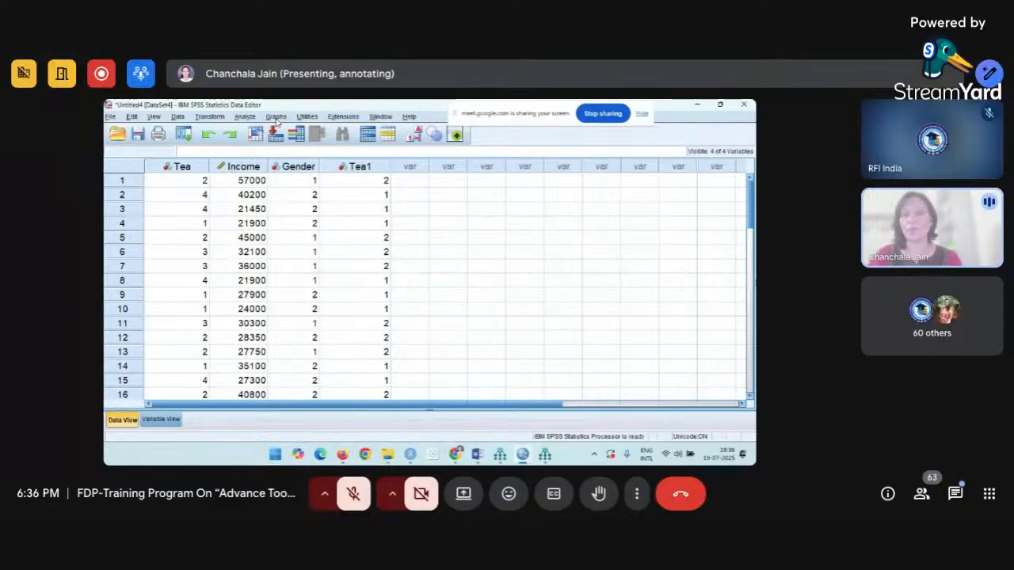
Open the Chart Builder, select Income, and place a simple histogram on the chart canvas.
click(276, 116)
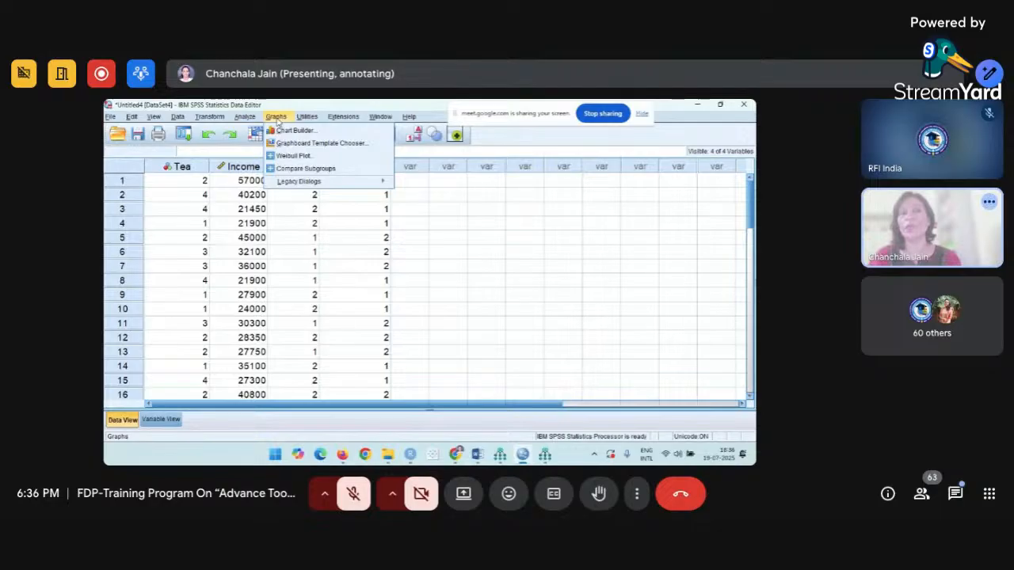
click(297, 130)
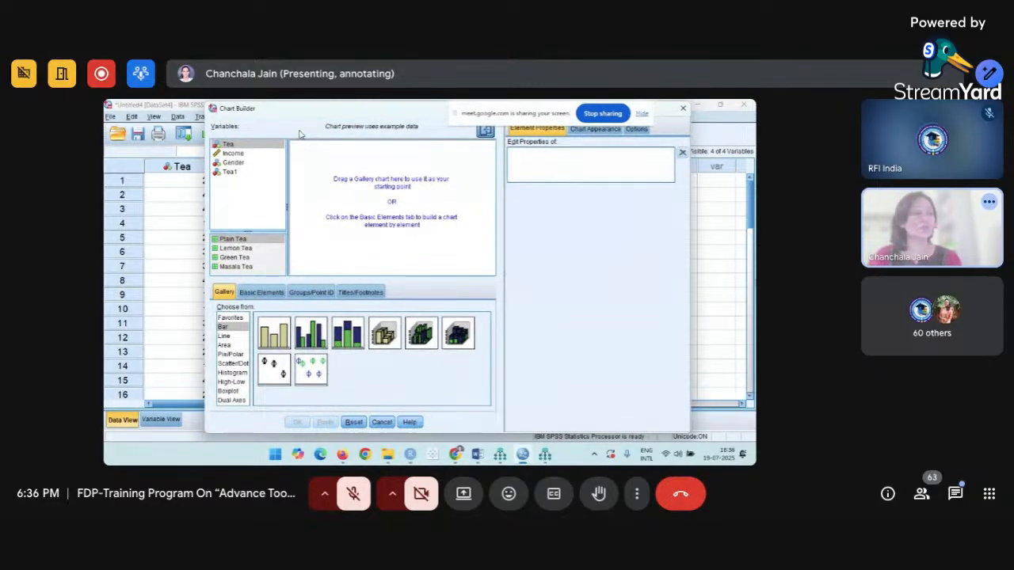
drag(298, 111, 267, 124)
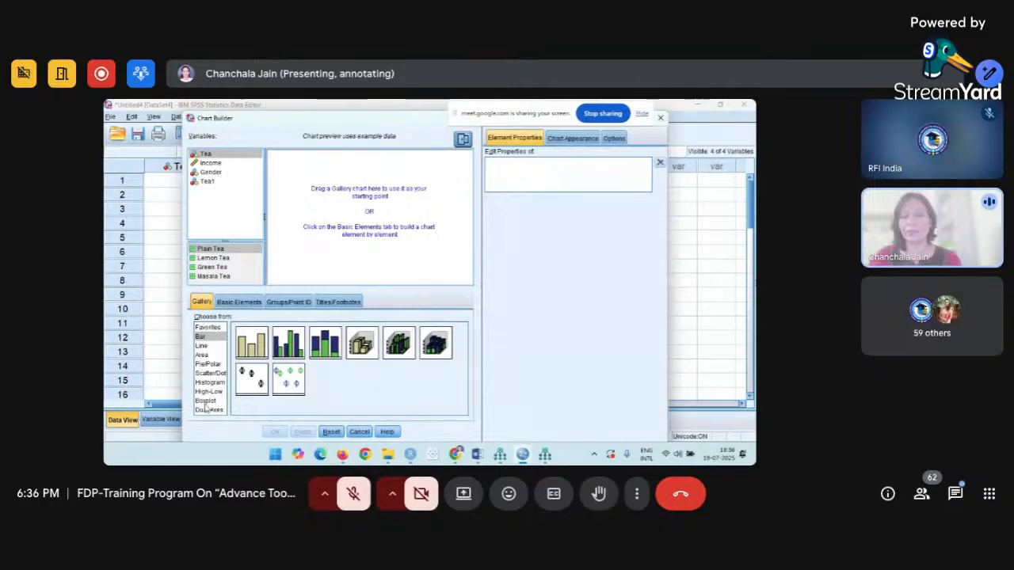
click(215, 166)
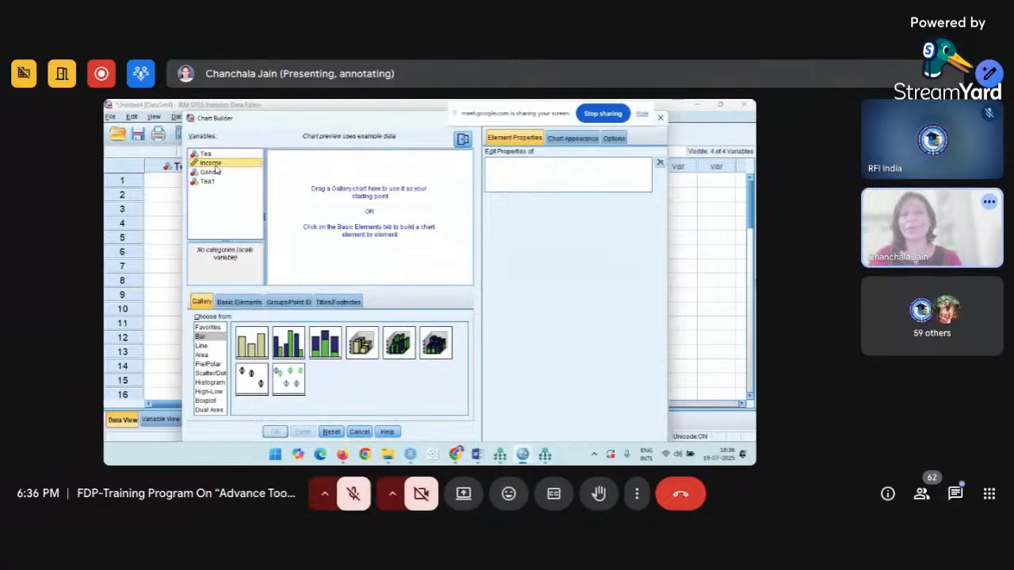
click(208, 384)
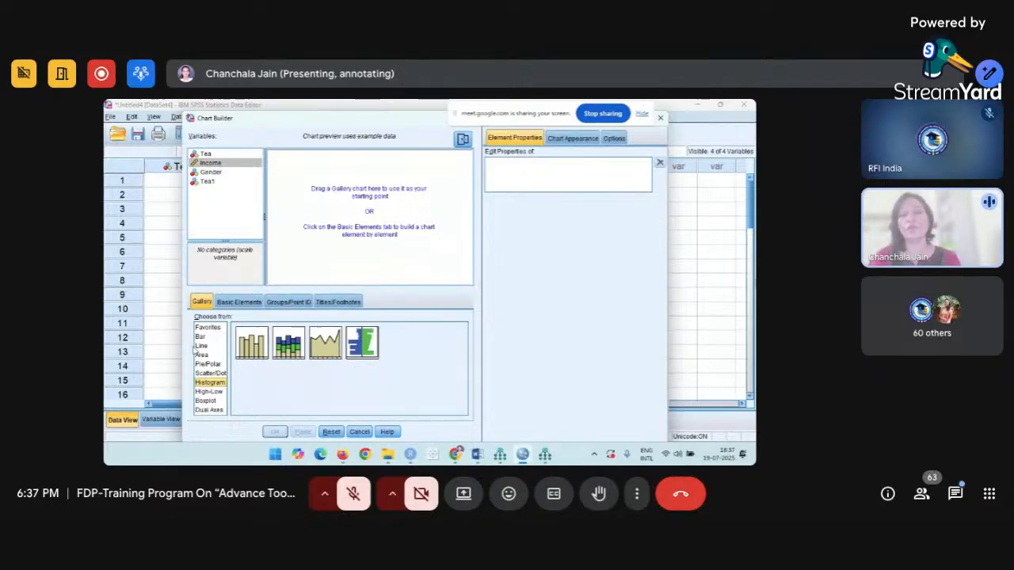
click(254, 350)
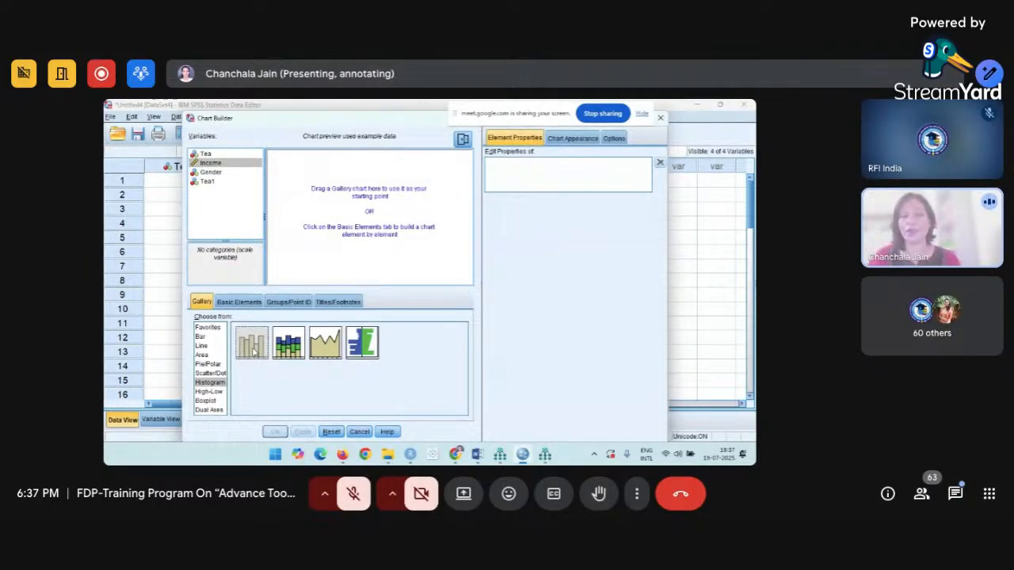
drag(253, 350, 362, 210)
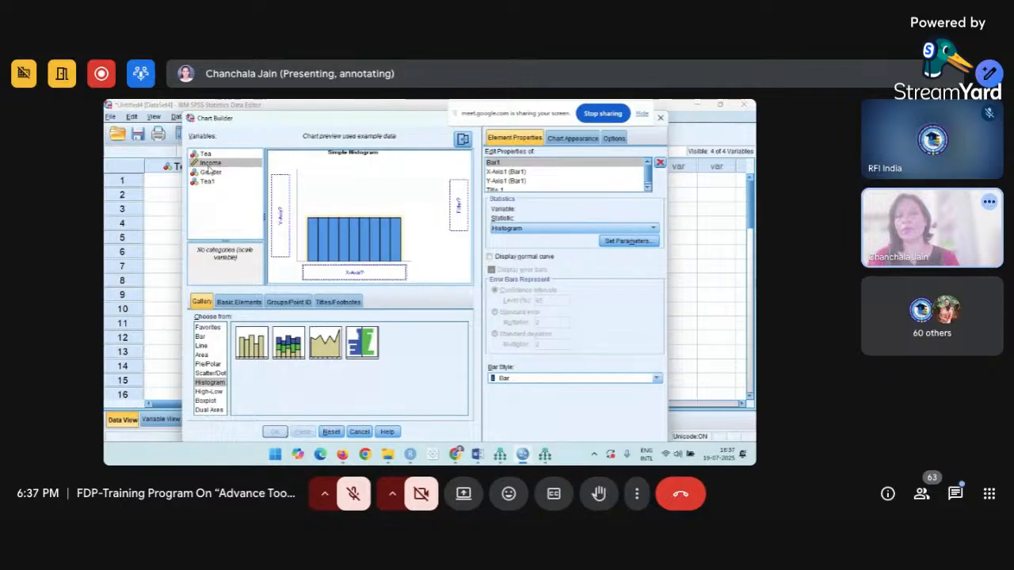
Try to assign Income to the histogram's x-axis, and check the Google Meet window before returning to the Chart Builder.
drag(210, 169, 337, 282)
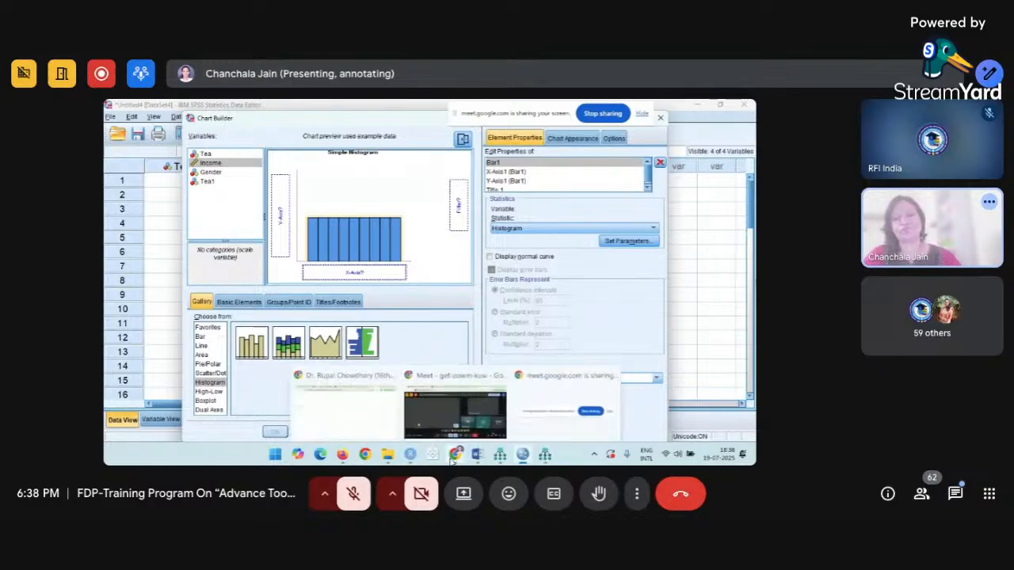
click(453, 420)
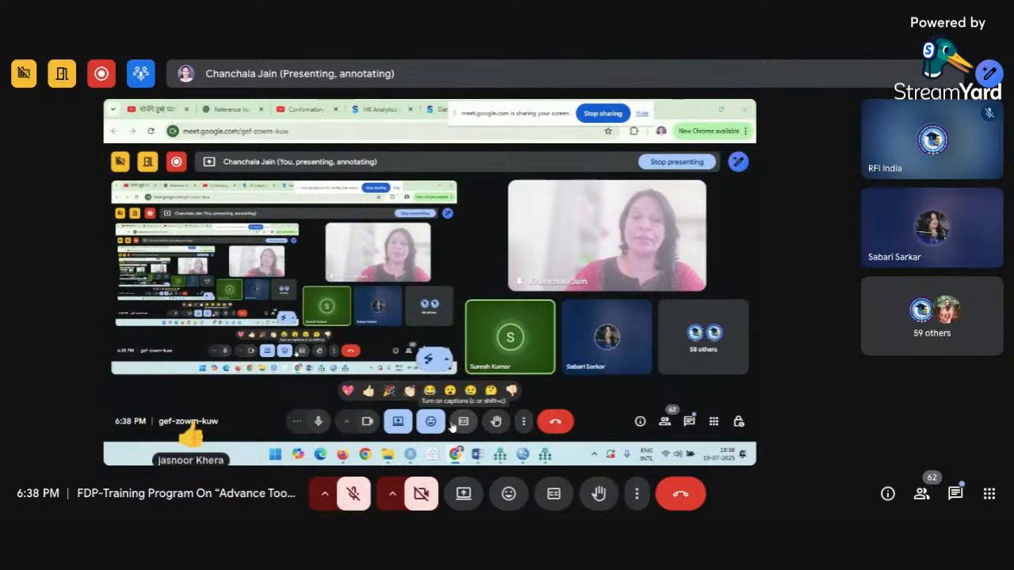
key(alt+Tab)
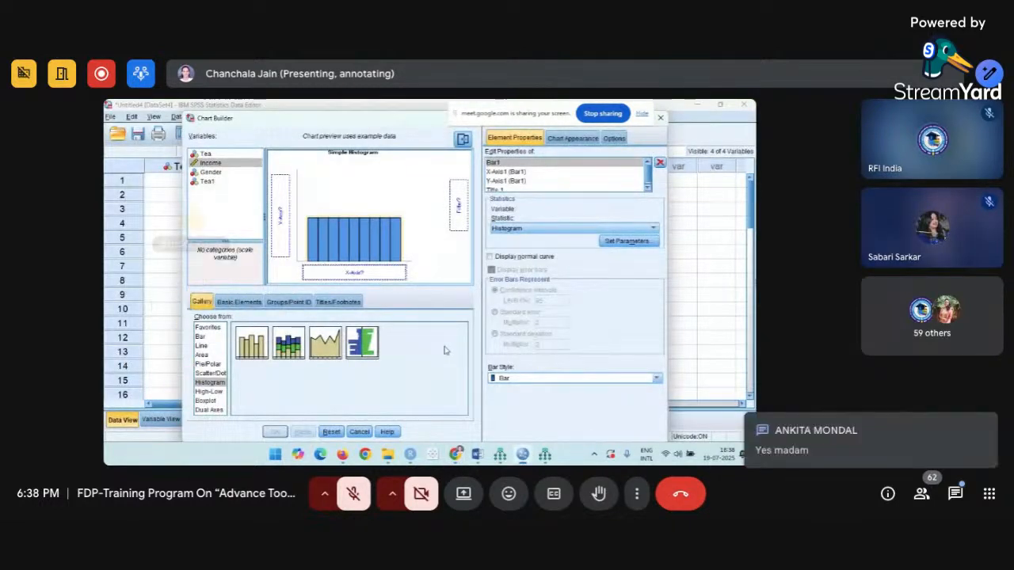
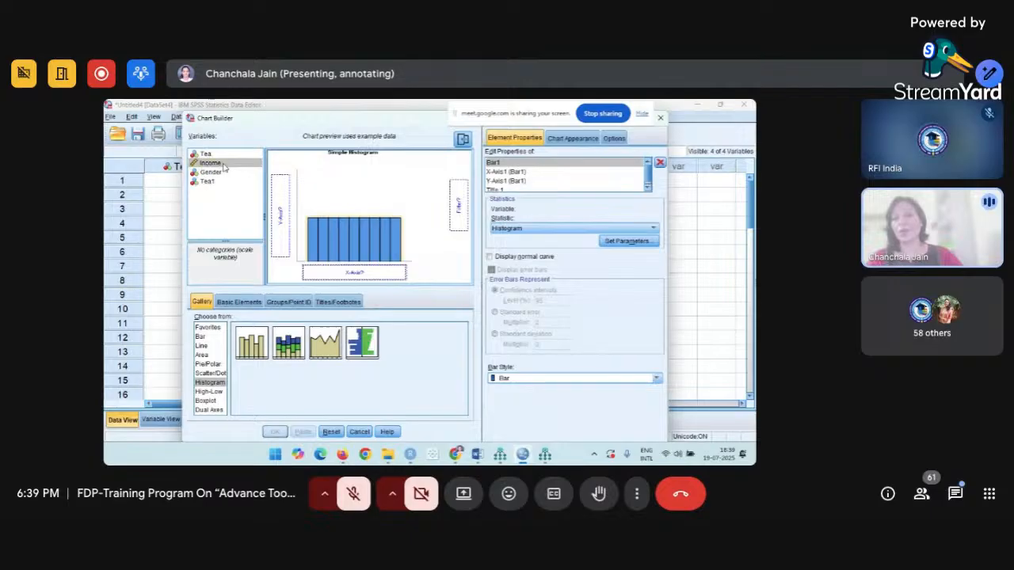
Assign Income to the x-axis of the simple histogram and generate the chart.
drag(224, 165, 338, 273)
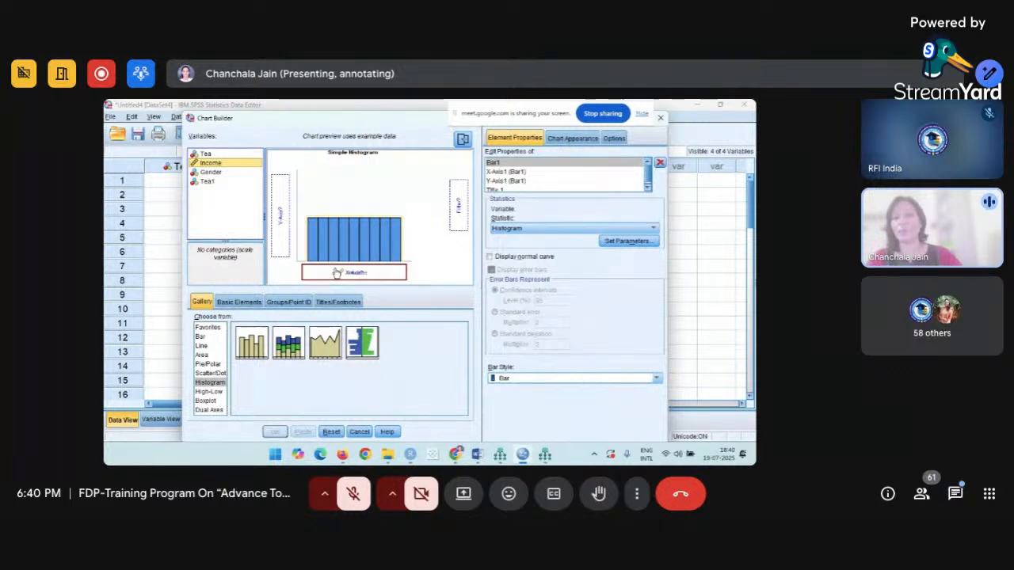
drag(337, 273, 336, 272)
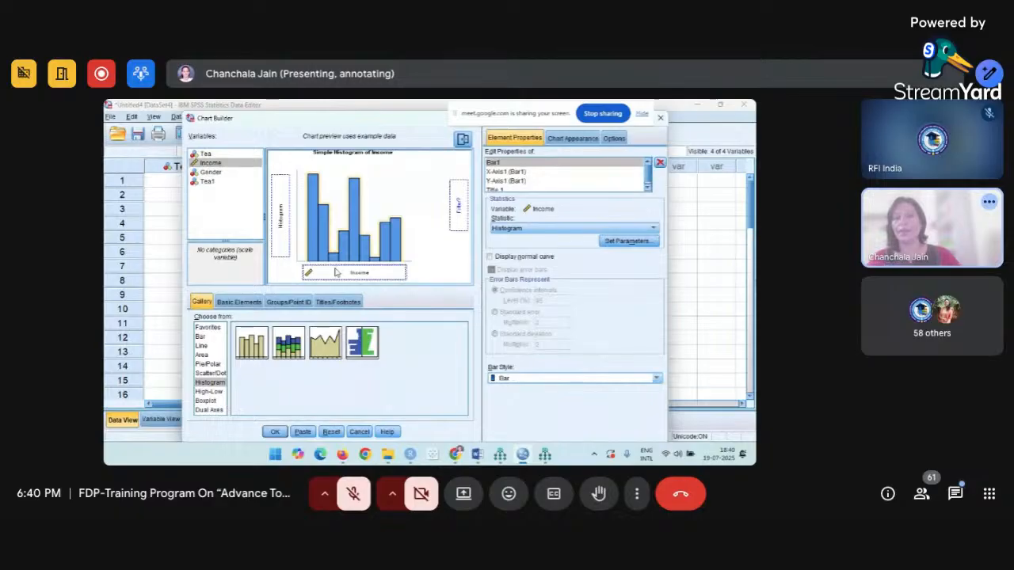
click(277, 432)
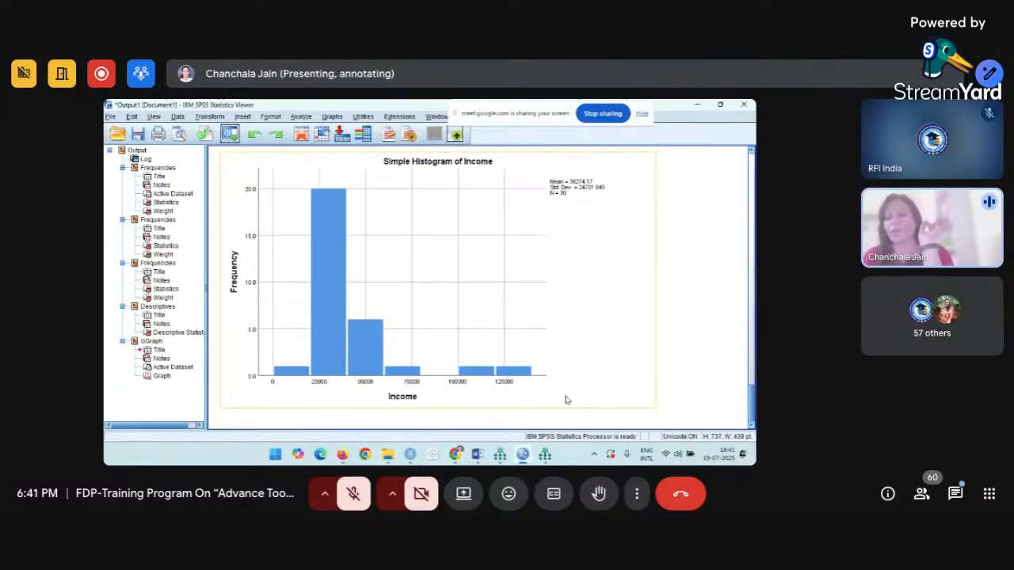
Open the Income histogram for editing, add a normal distribution curve with automatic parameters, and close the Chart Editor.
click(468, 280)
double_click(468, 279)
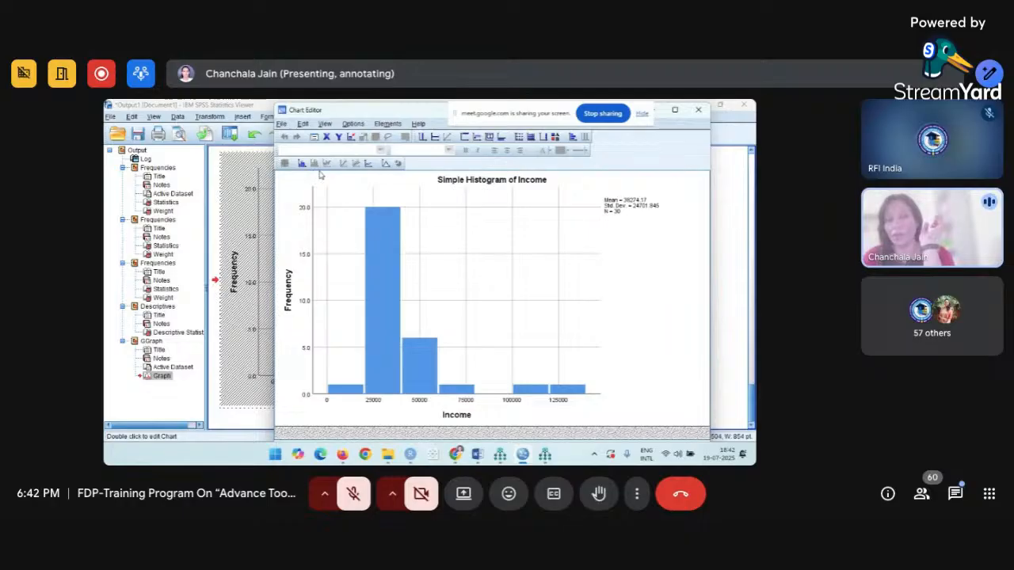
click(385, 163)
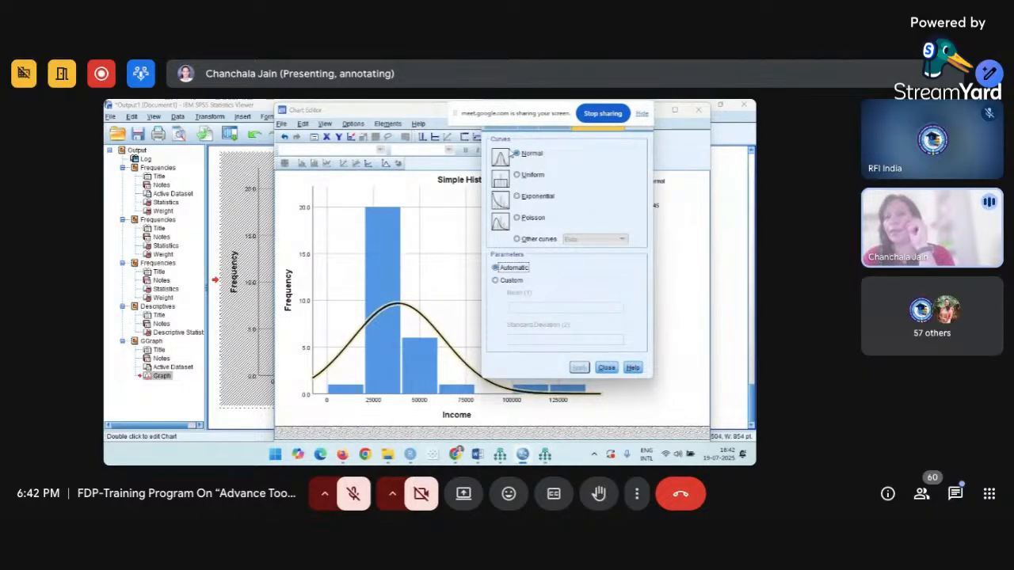
click(607, 368)
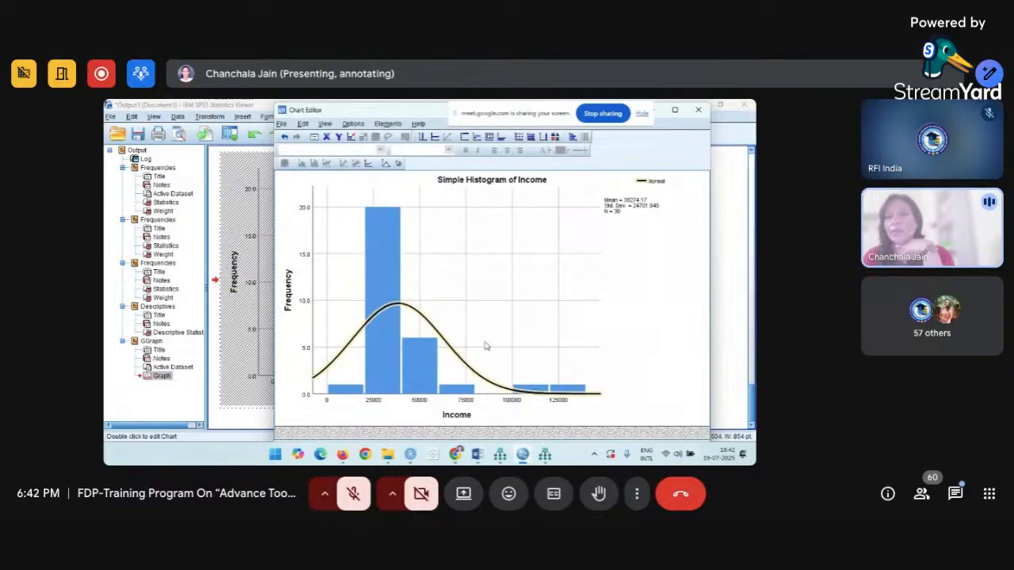
click(697, 111)
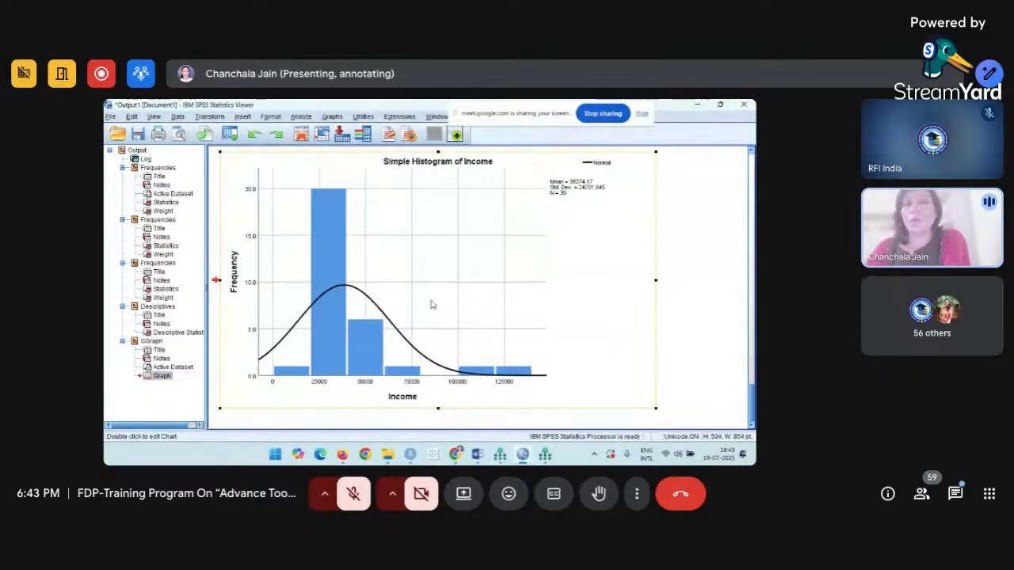
Start a Frequencies analysis, reset its settings, and add Income as the analysis variable.
click(300, 116)
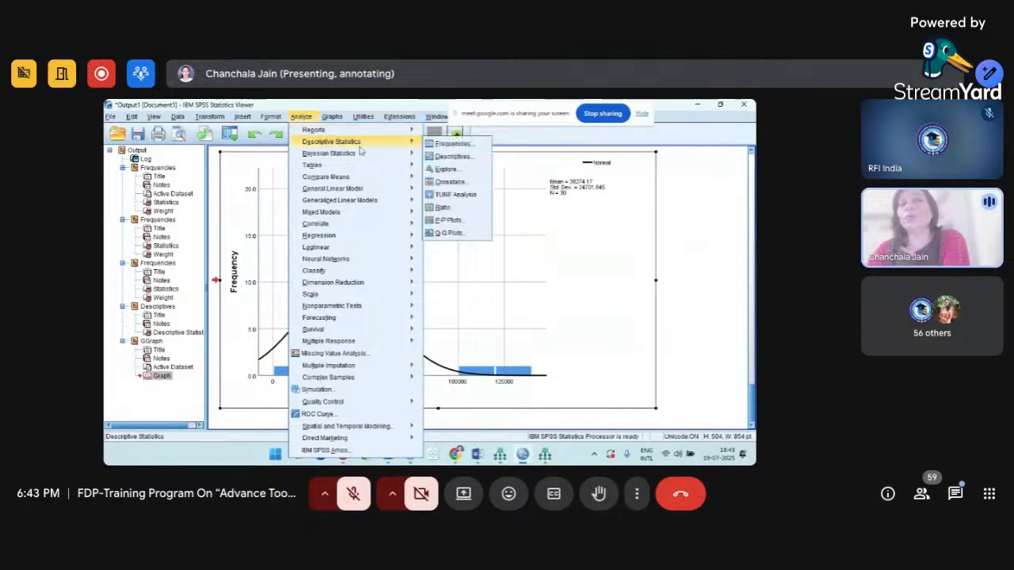
mouse_move(402, 142)
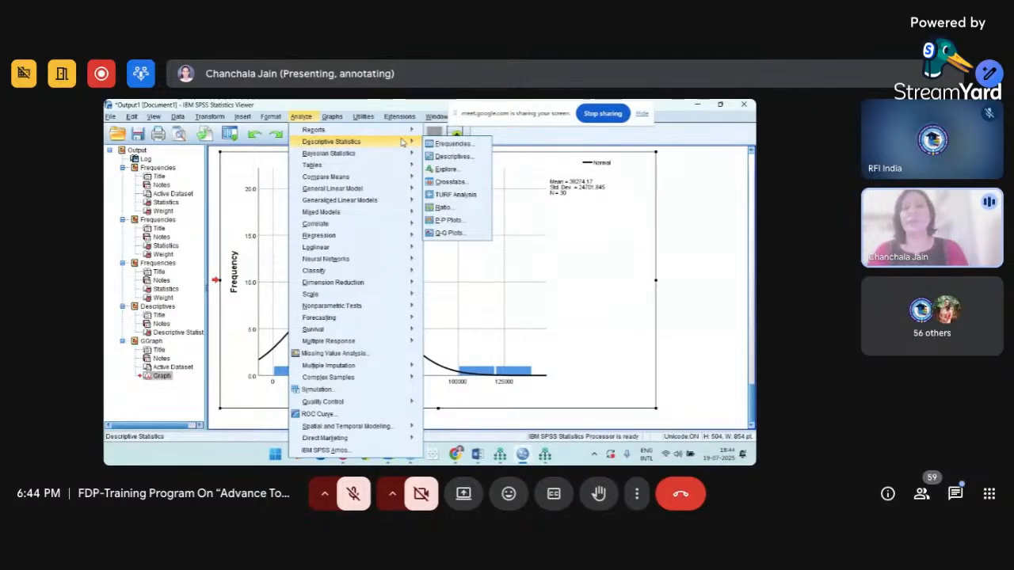
click(474, 146)
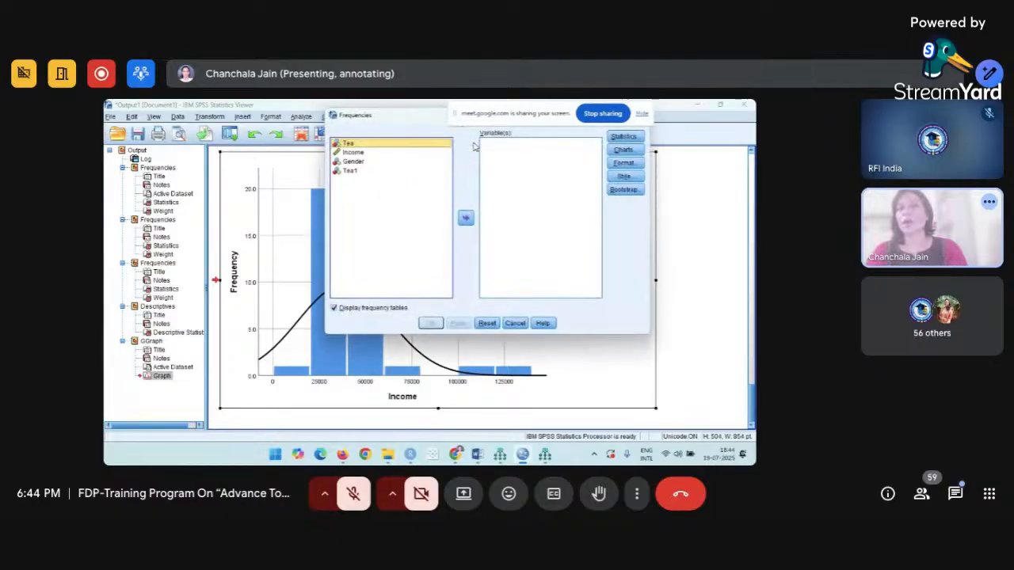
drag(411, 121, 329, 157)
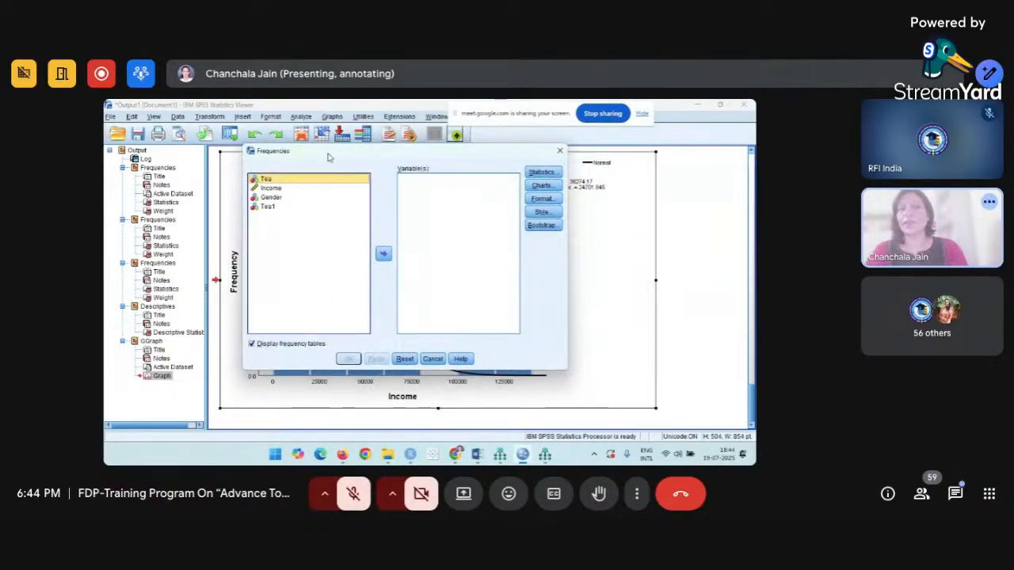
click(276, 189)
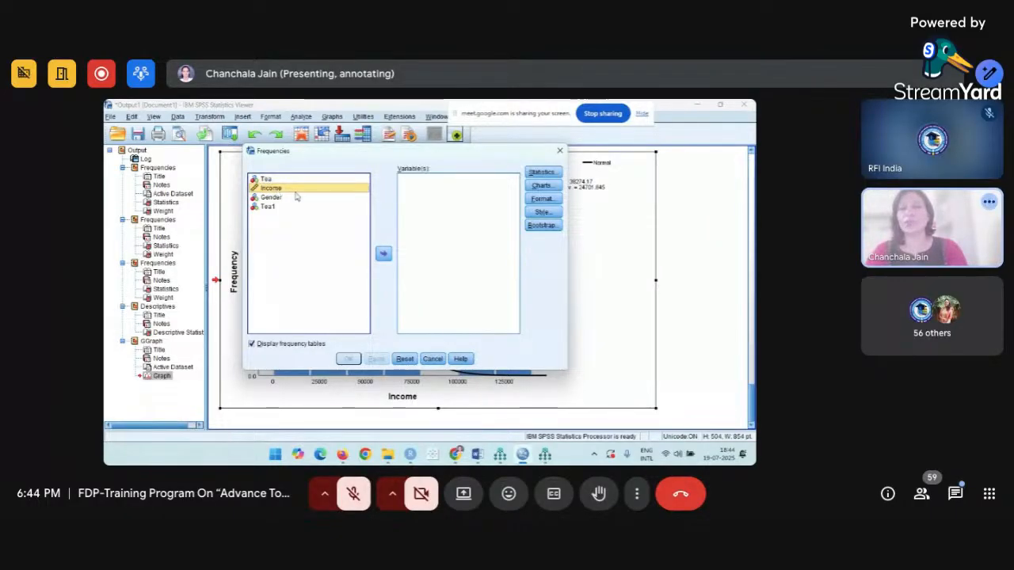
click(383, 254)
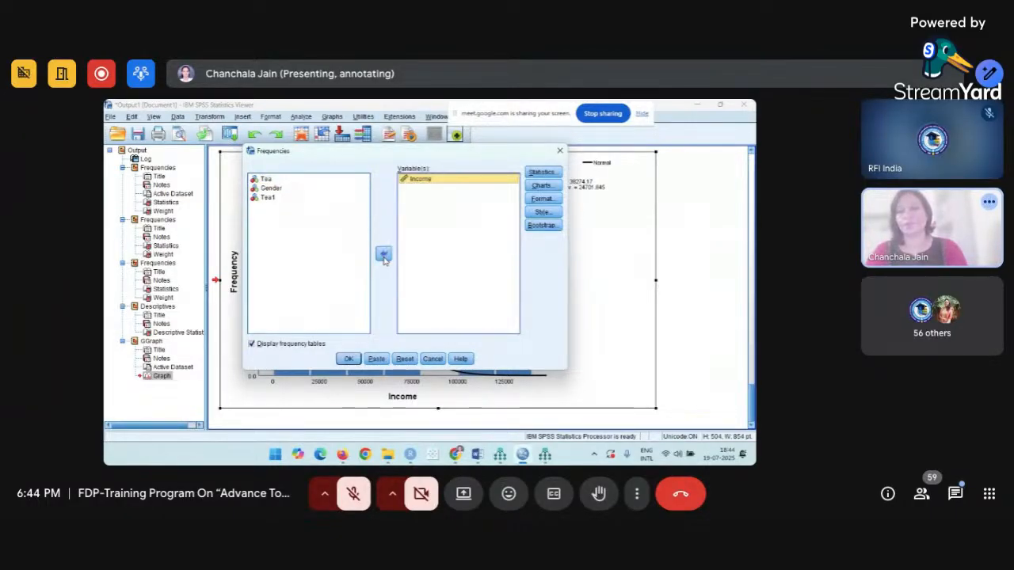
click(403, 358)
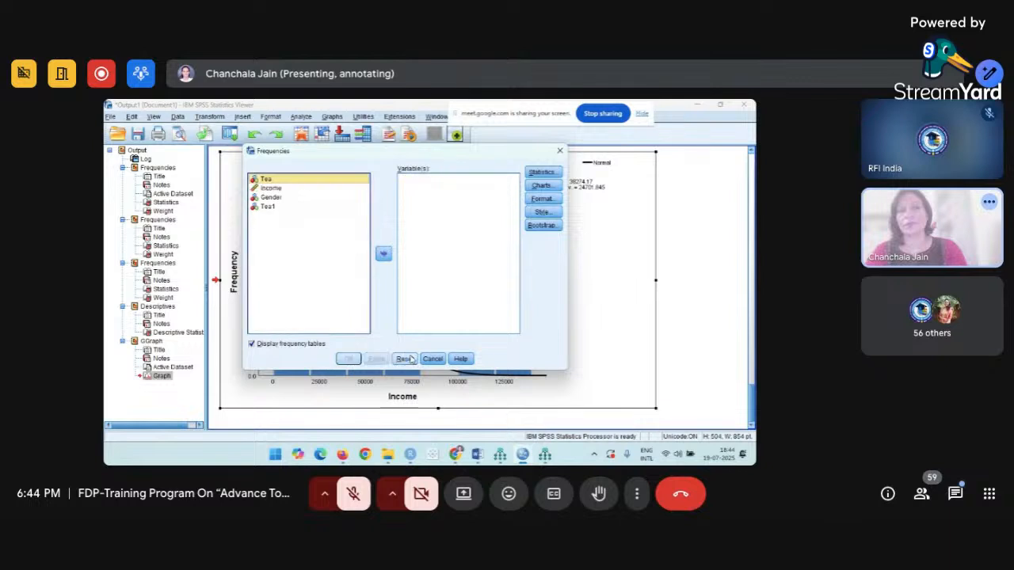
click(275, 188)
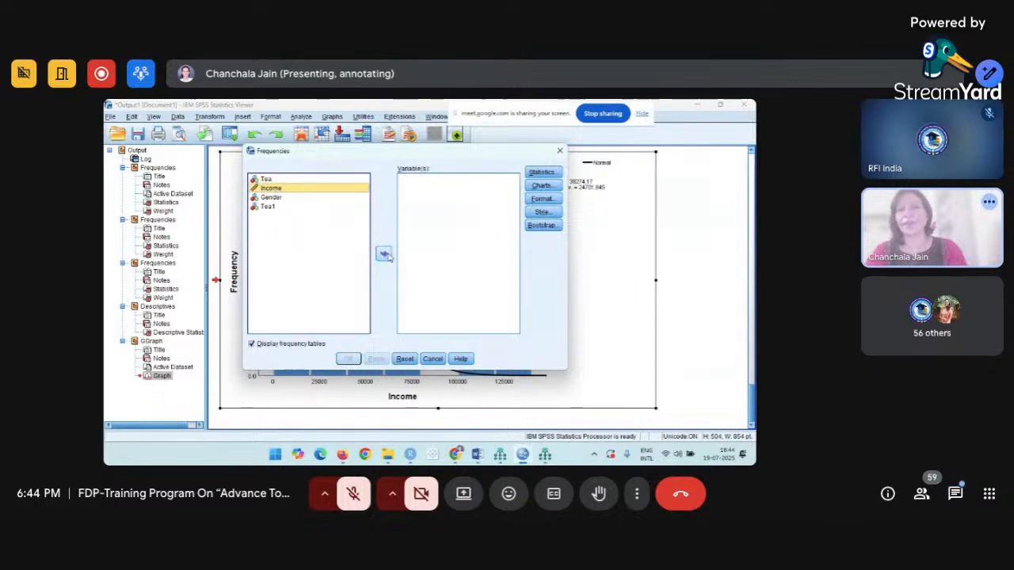
click(384, 254)
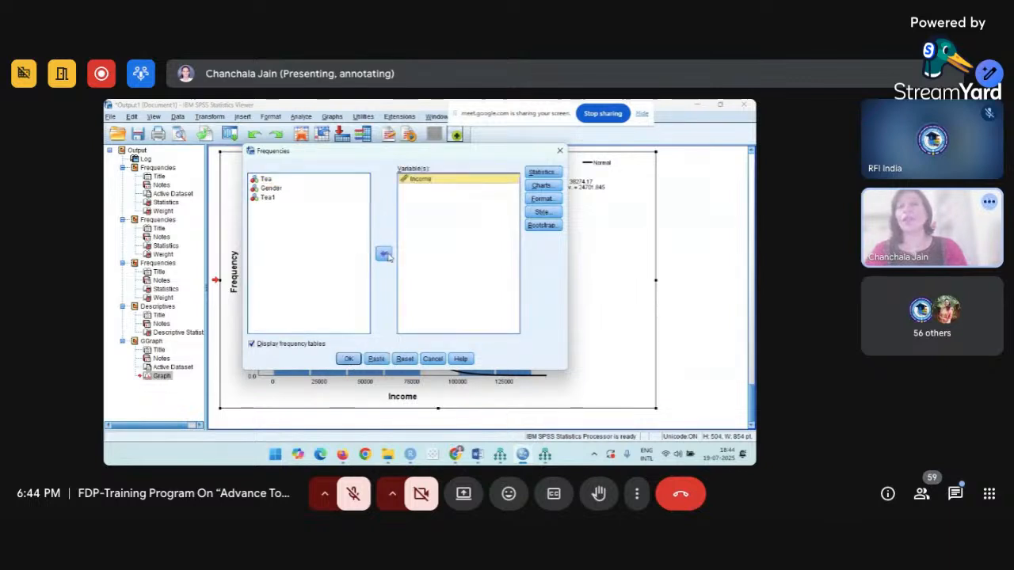
Request the mean, median, mode and sum among the Frequencies statistics for Income.
click(544, 173)
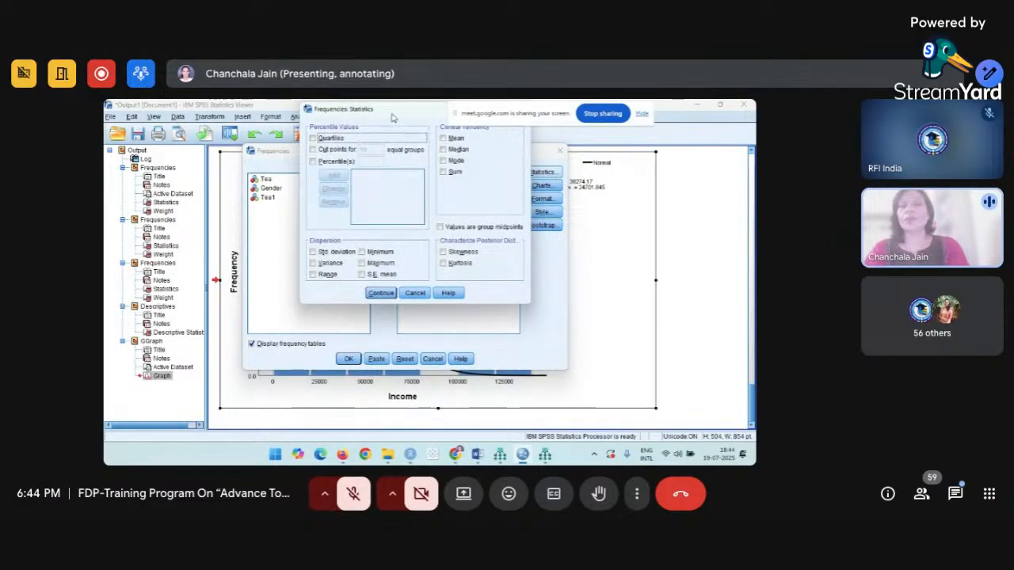
drag(395, 124, 338, 143)
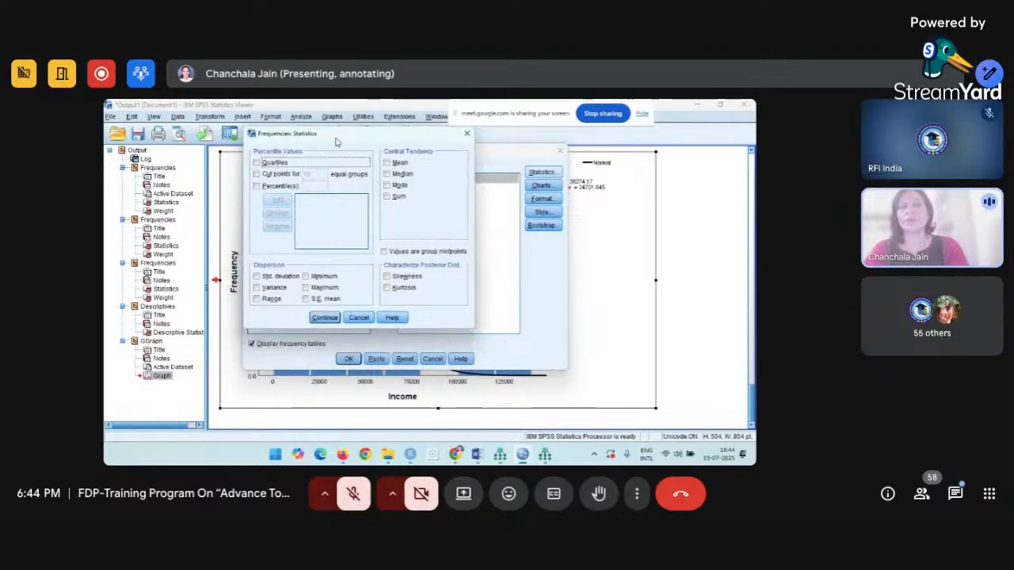
click(386, 162)
click(387, 175)
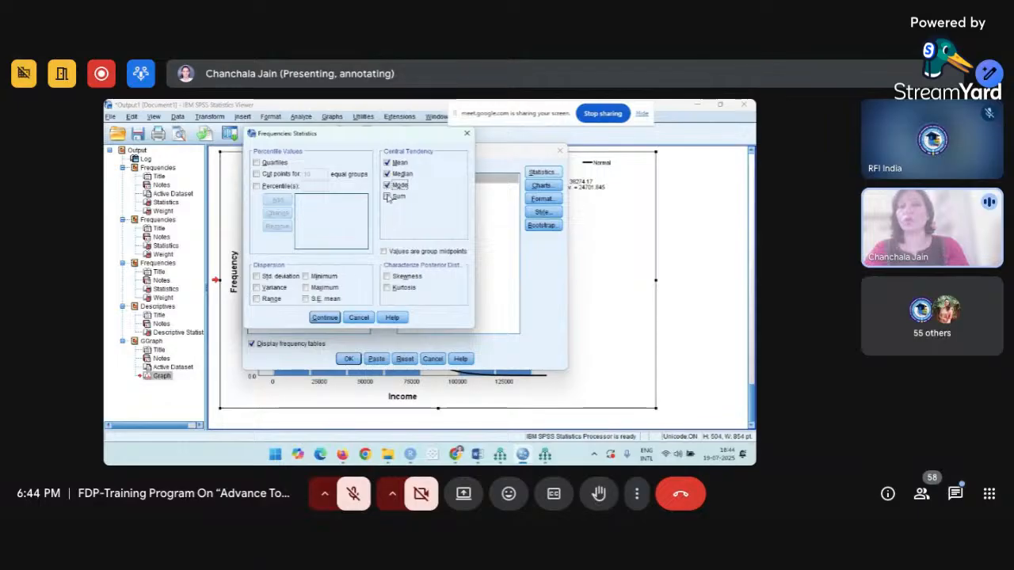
click(387, 185)
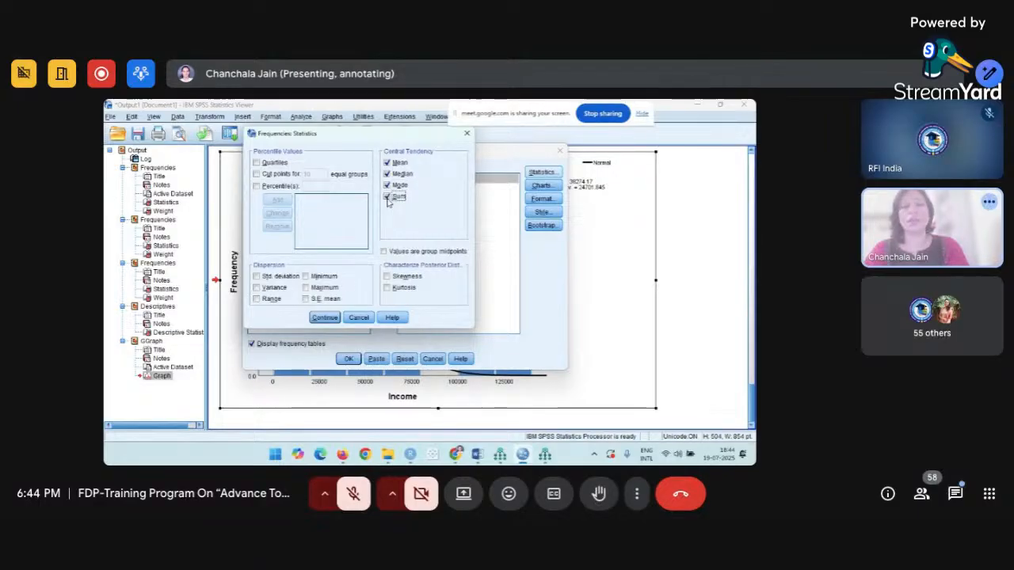
Include minimum, maximum, standard deviation, skewness and kurtosis in the statistics, and accept the selection.
click(307, 277)
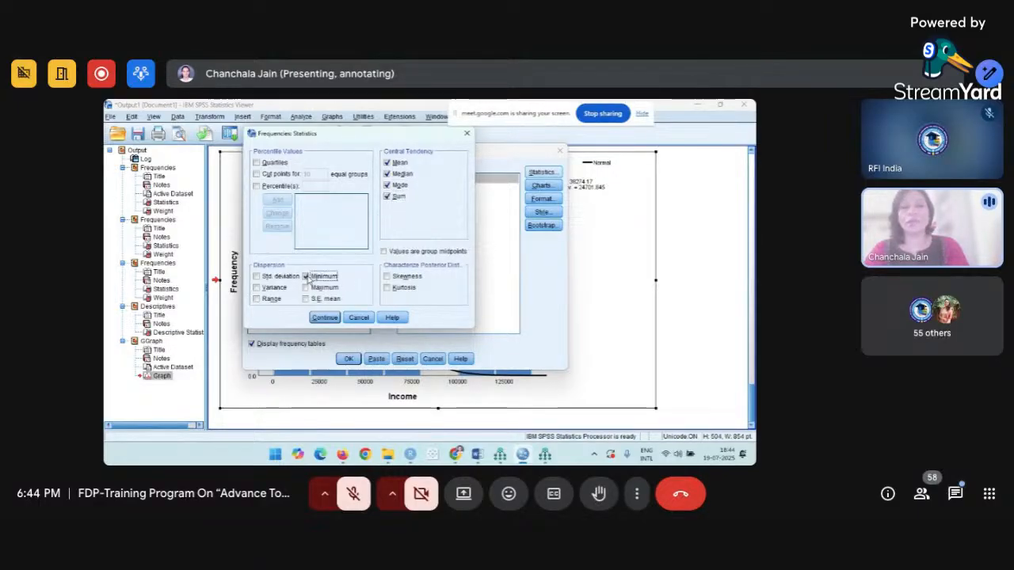
click(306, 288)
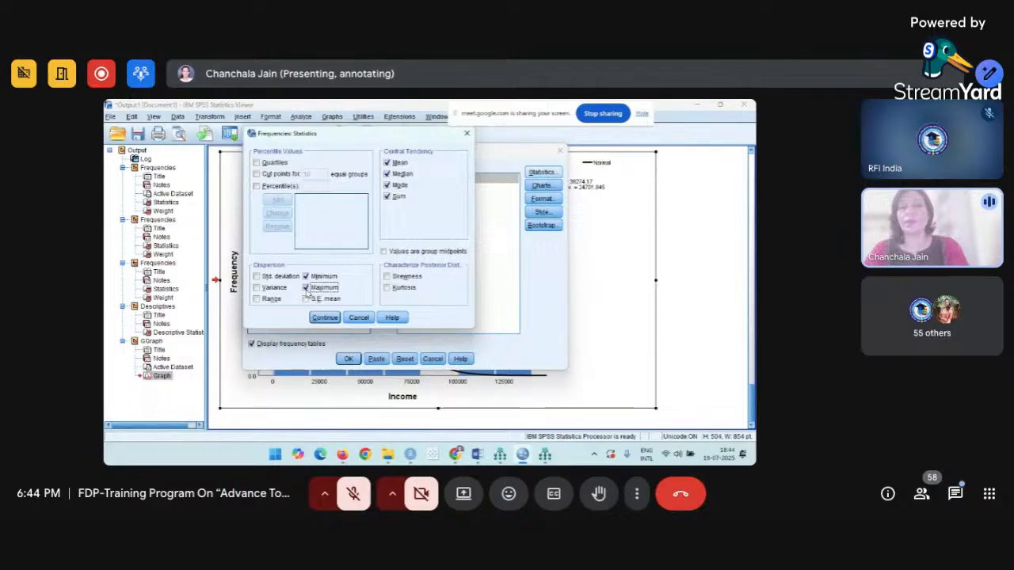
click(256, 277)
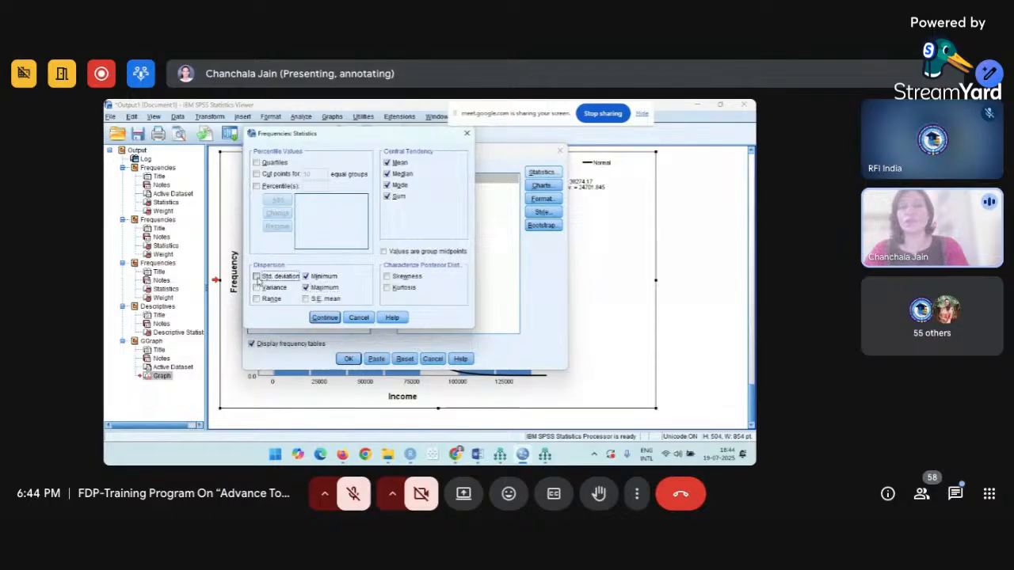
click(387, 277)
click(387, 287)
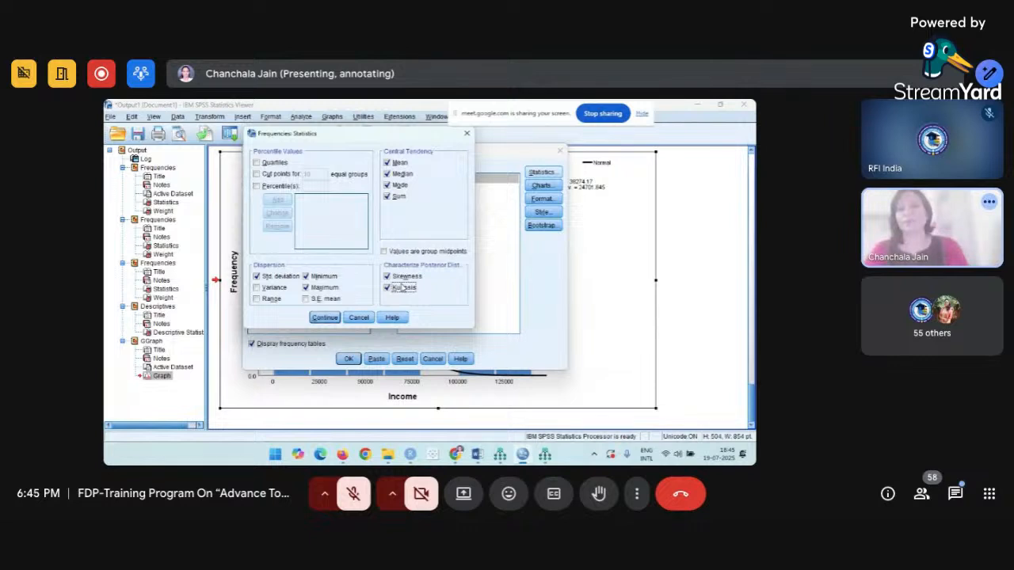
click(325, 316)
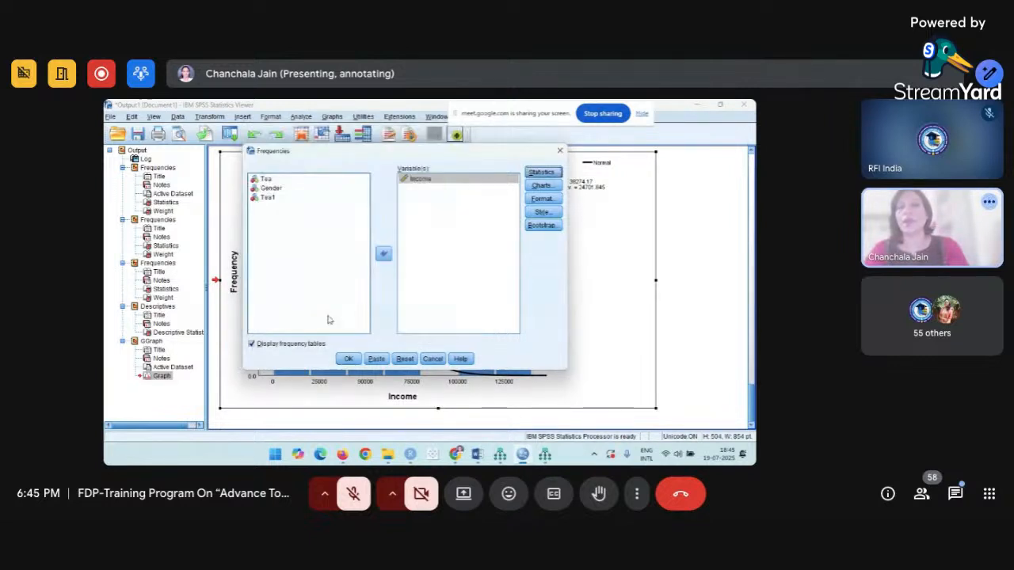
Run the Frequencies analysis for Income with the display of frequency tables enabled.
click(252, 345)
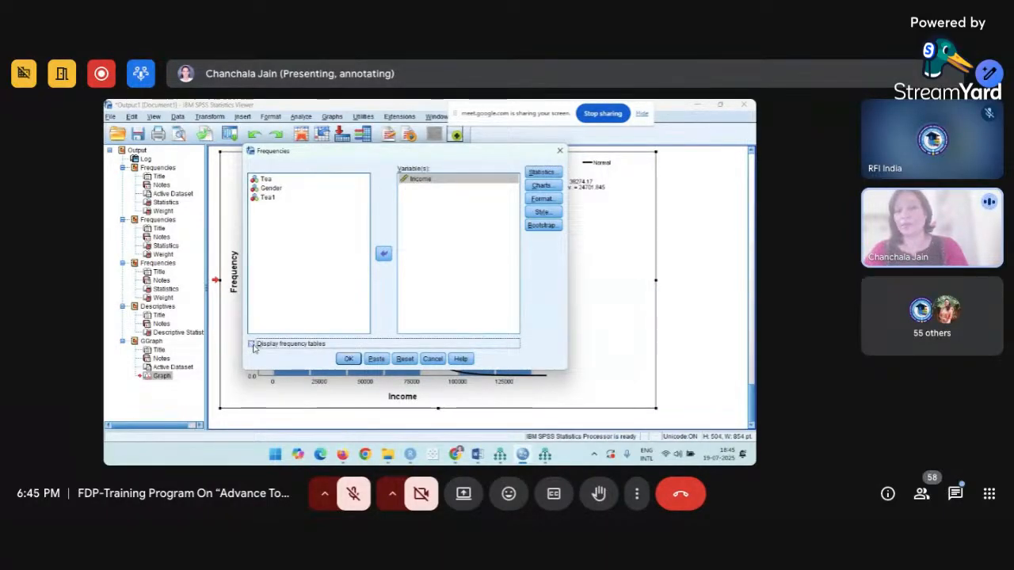
click(252, 346)
click(349, 359)
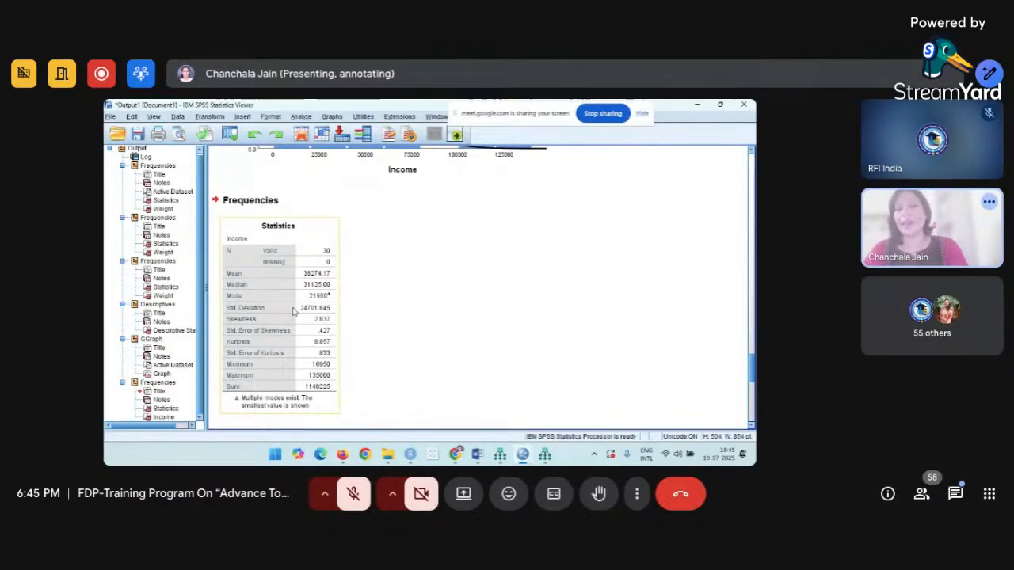
Examine the Income frequency table's percent and cumulative percent columns, and return to the Statistics table.
scroll(294, 311, down, 5)
scroll(293, 312, down, 5)
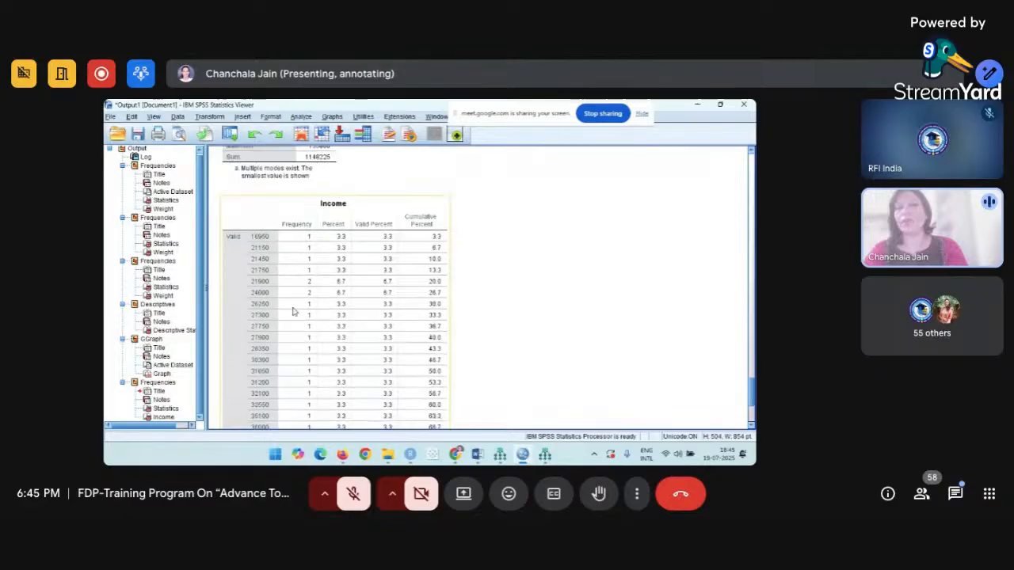
scroll(293, 311, up, 3)
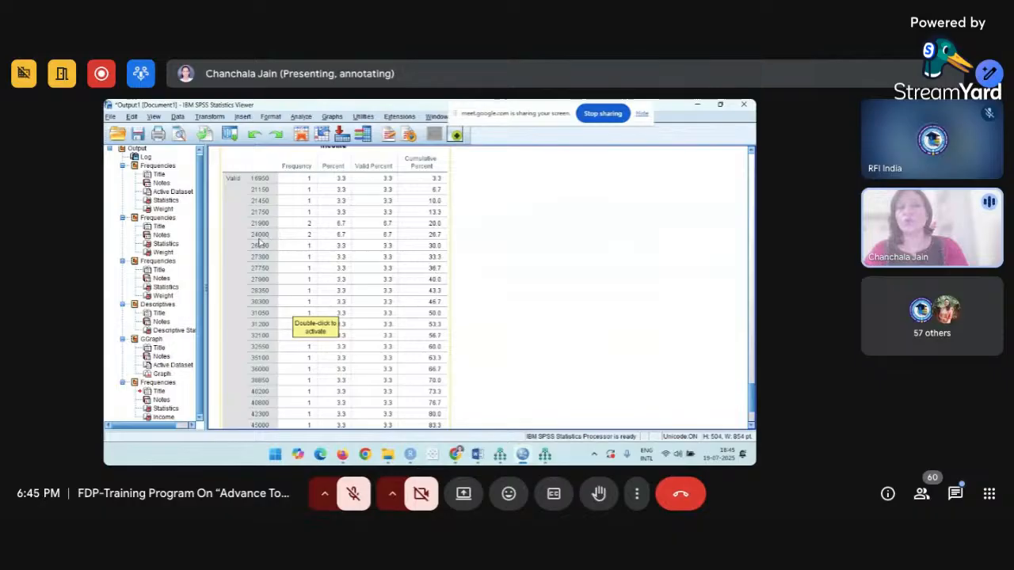
scroll(259, 241, down, 3)
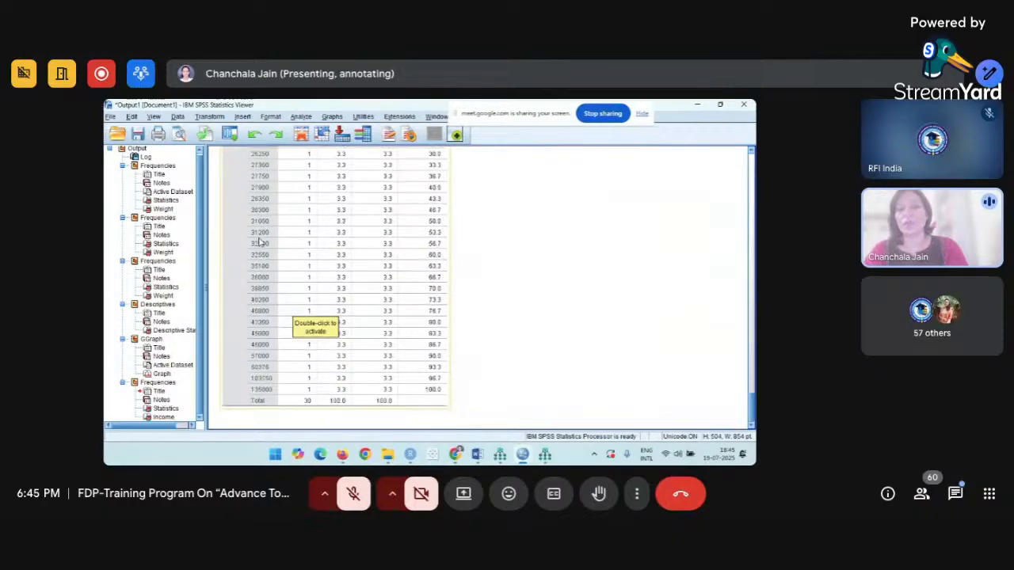
scroll(534, 320, up, 6)
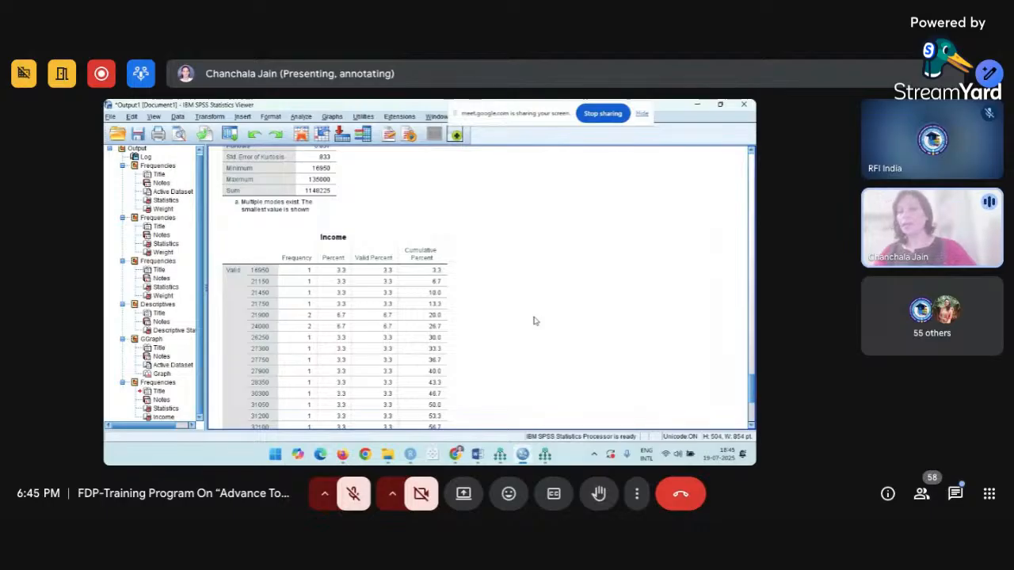
click(434, 283)
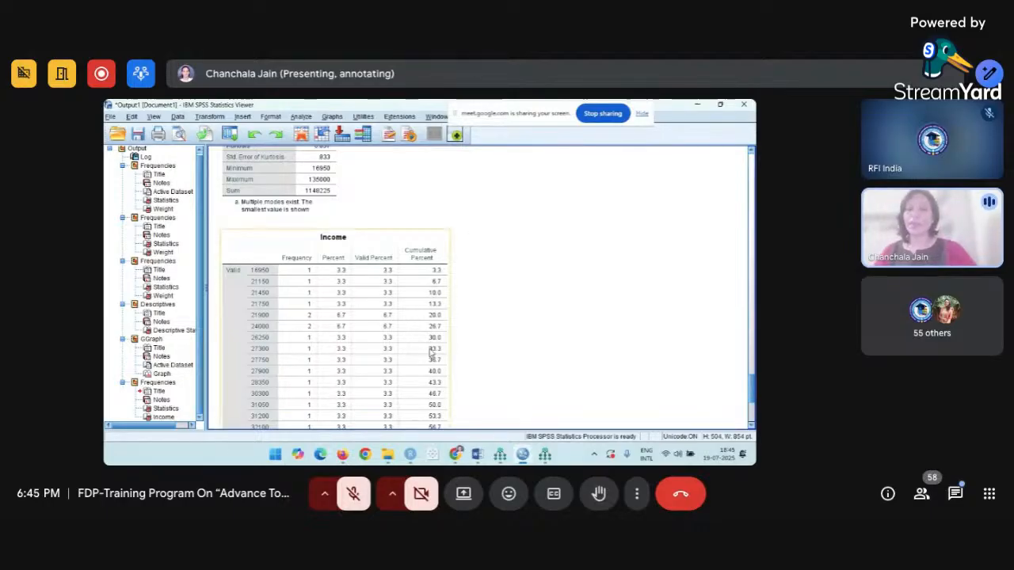
scroll(432, 352, down, 1)
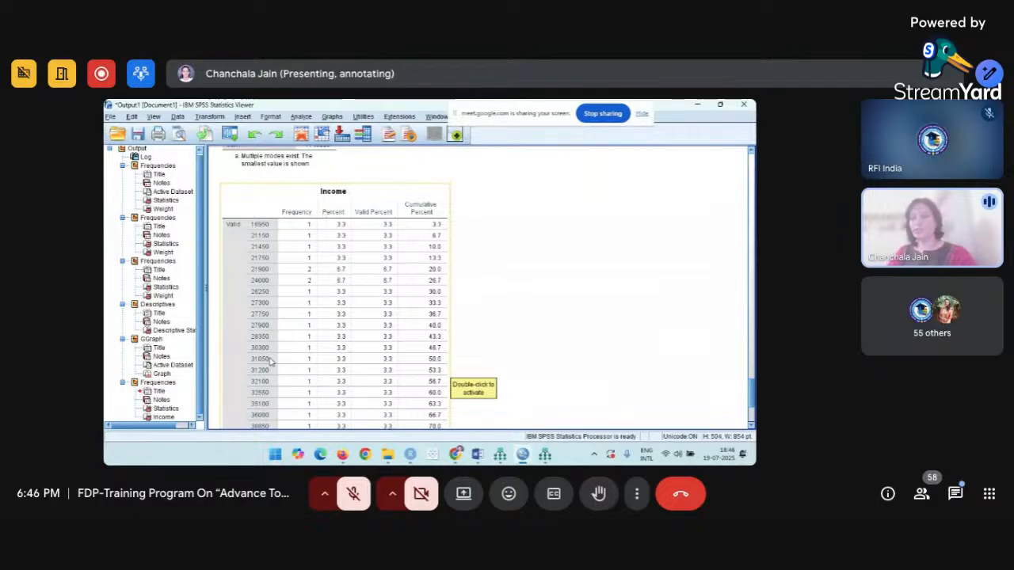
click(447, 372)
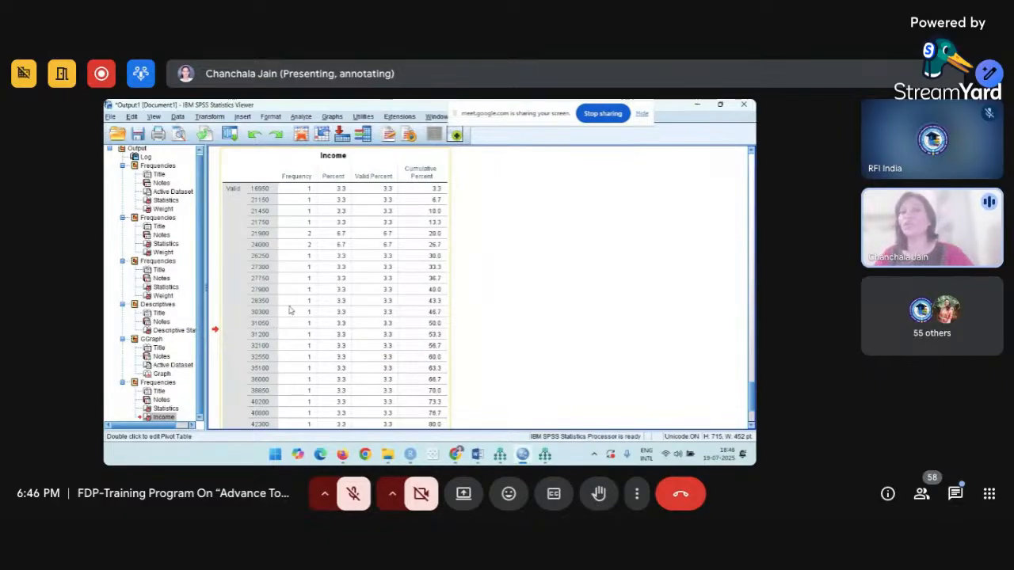
scroll(362, 270, up, 5)
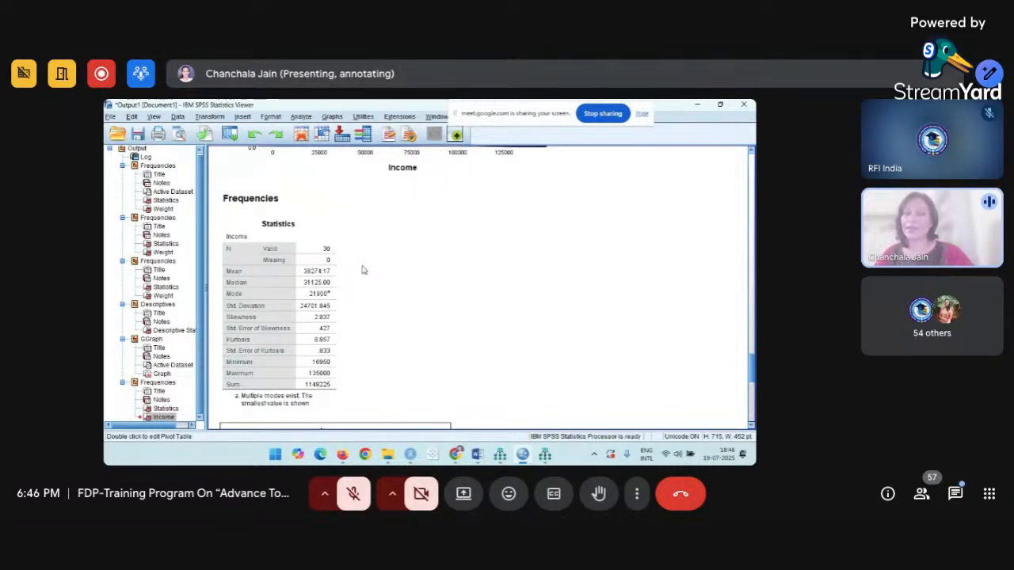
Start a Descriptives analysis with Income as the only variable.
click(301, 116)
mouse_move(356, 146)
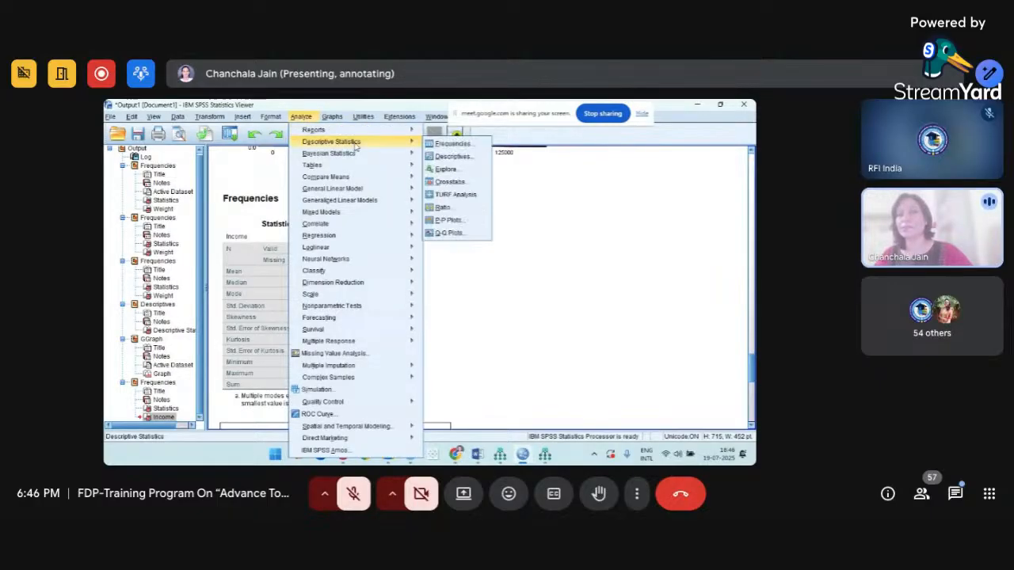
click(480, 159)
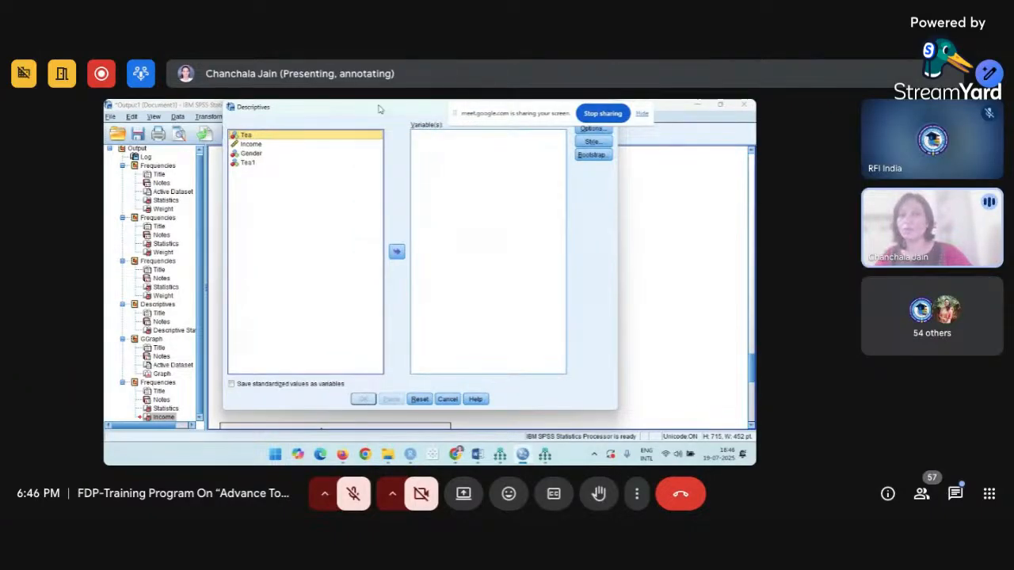
drag(377, 103, 378, 116)
click(257, 158)
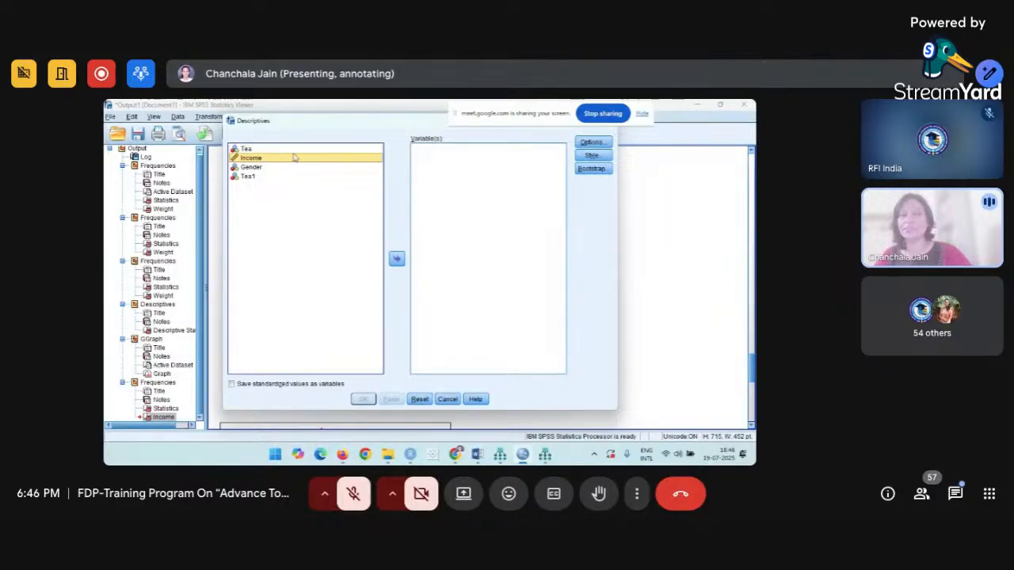
click(398, 259)
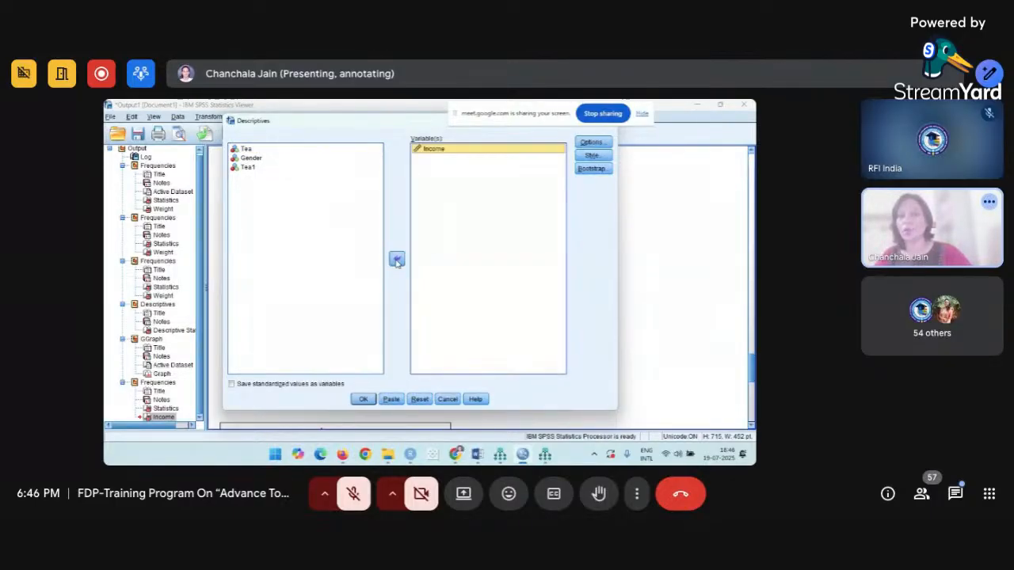
Add kurtosis and skewness to the Descriptives options for Income and run the analysis.
click(600, 144)
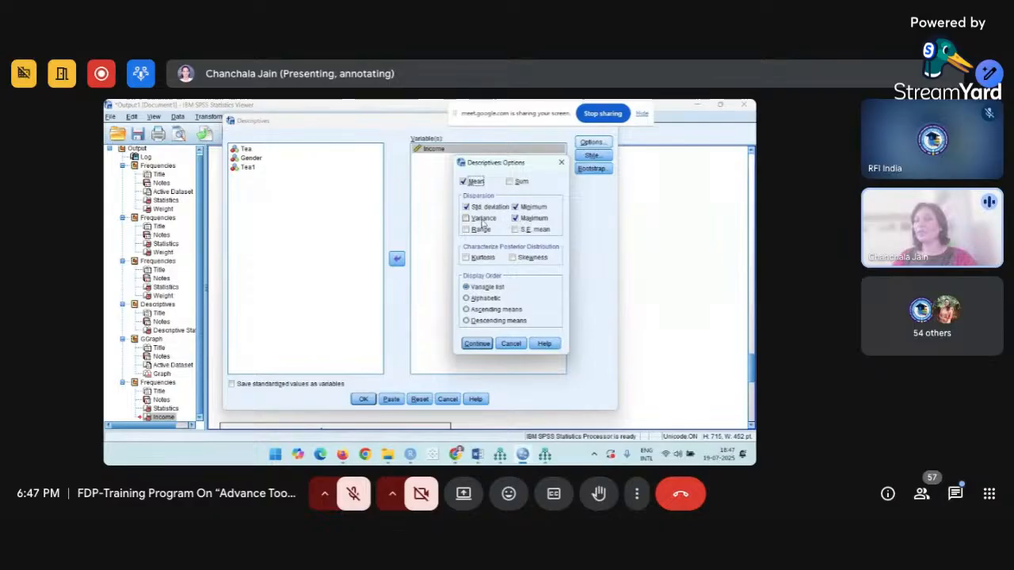
click(469, 259)
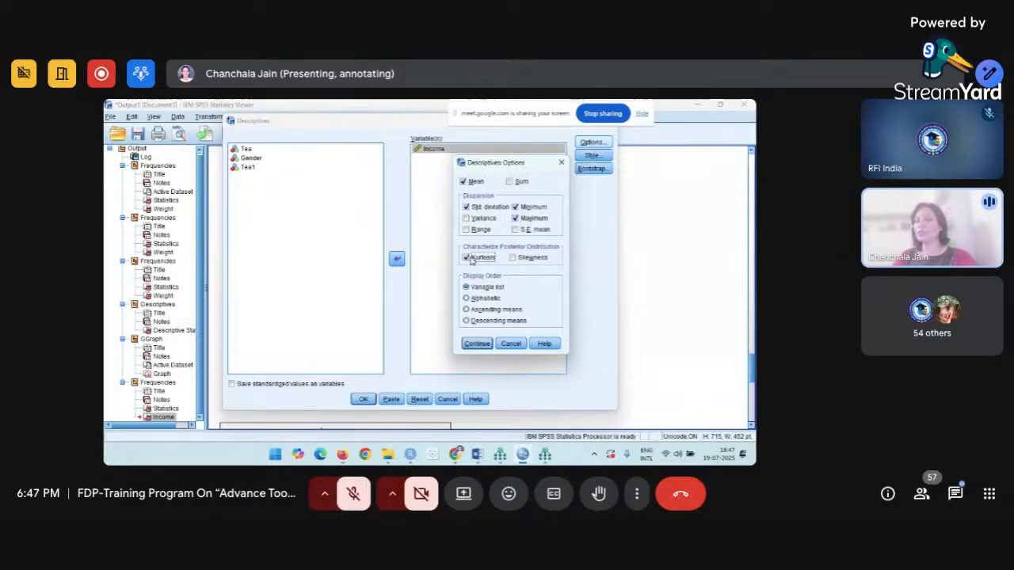
click(513, 258)
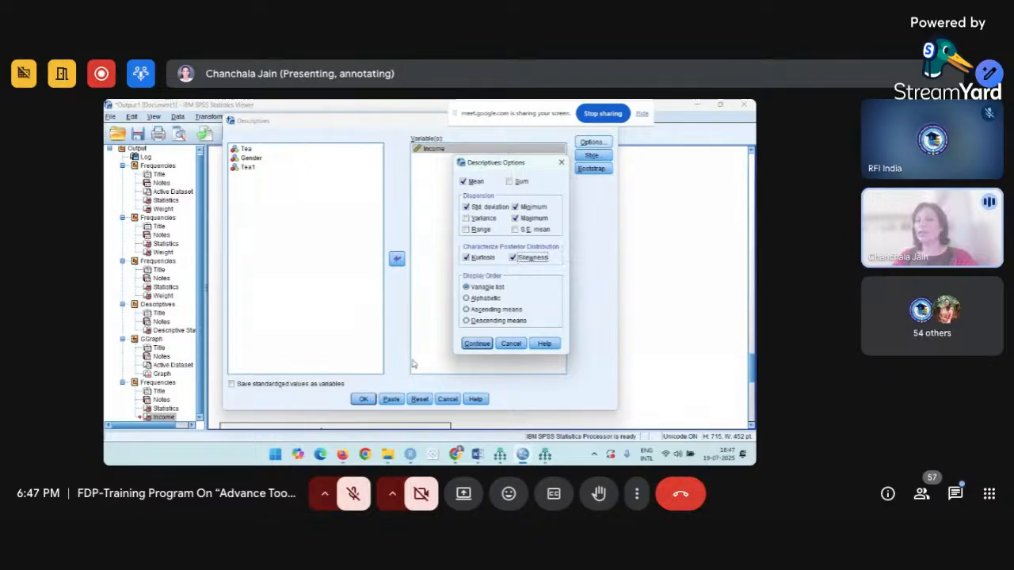
click(469, 344)
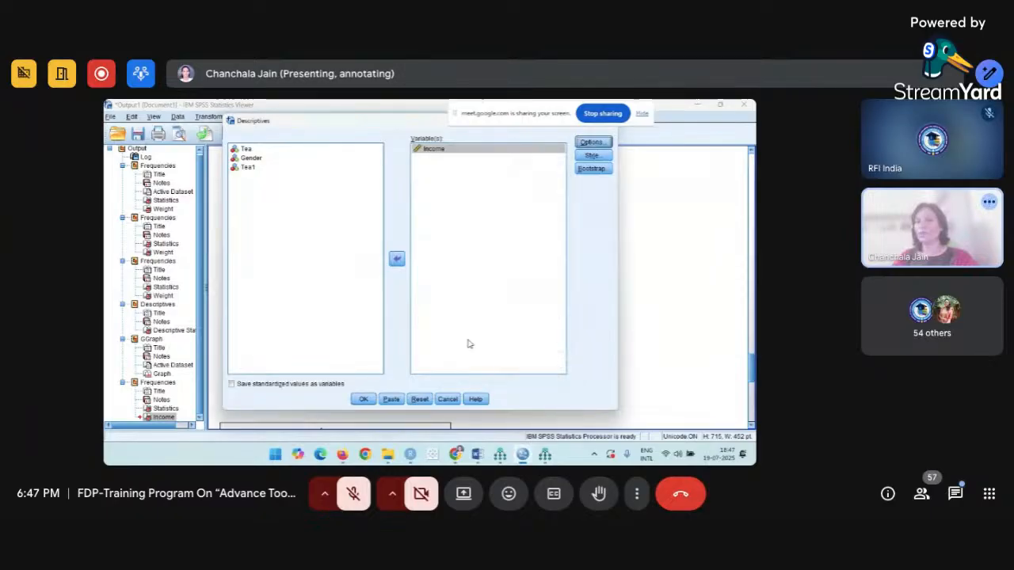
click(362, 400)
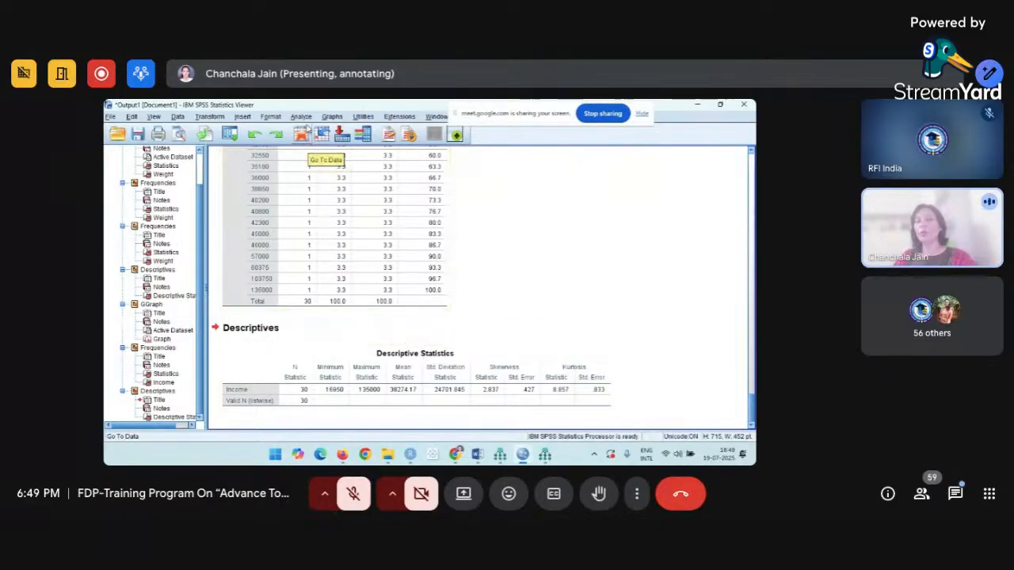
Start an Explore analysis with Income as the dependent variable.
click(302, 116)
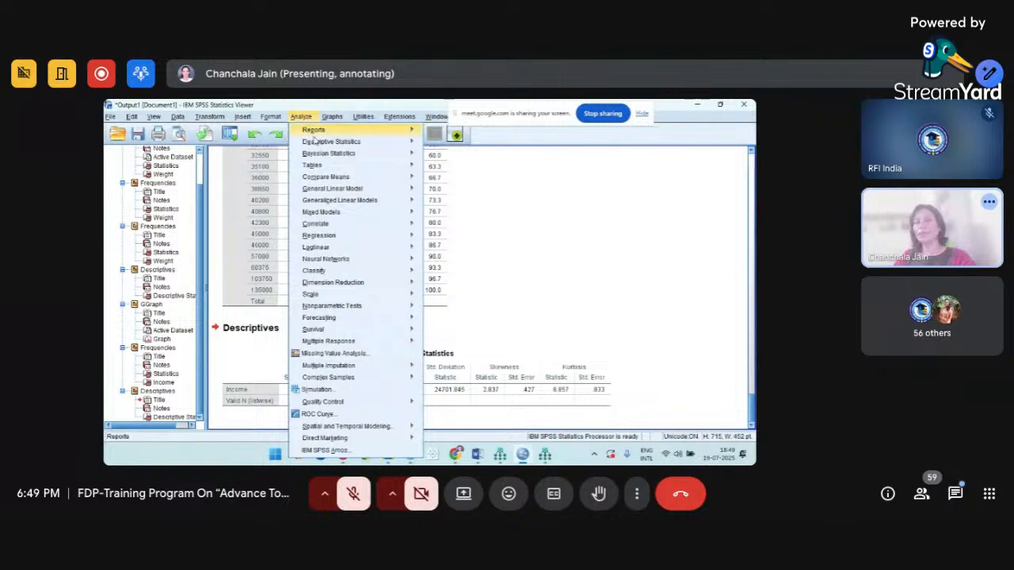
mouse_move(361, 141)
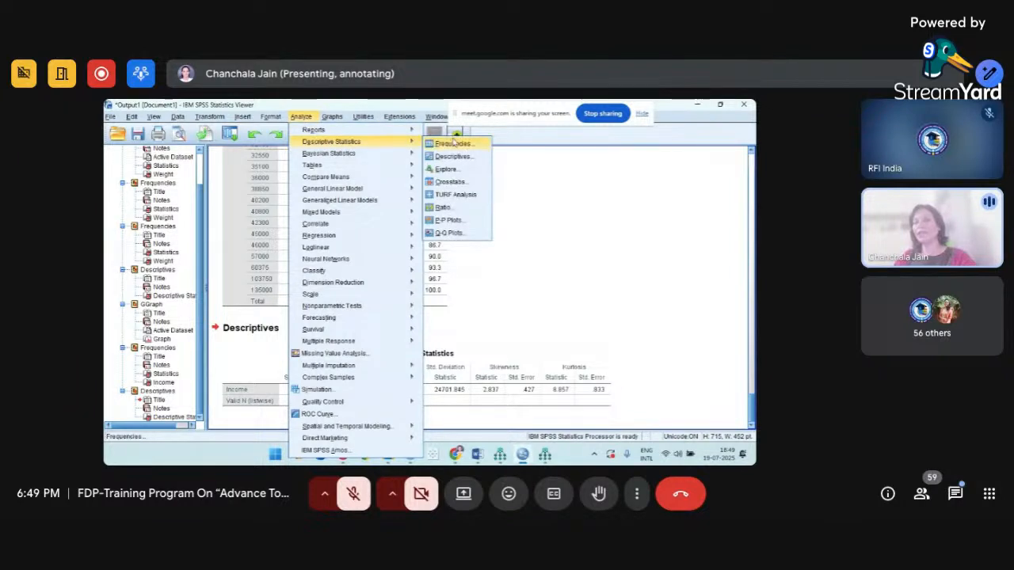
click(467, 172)
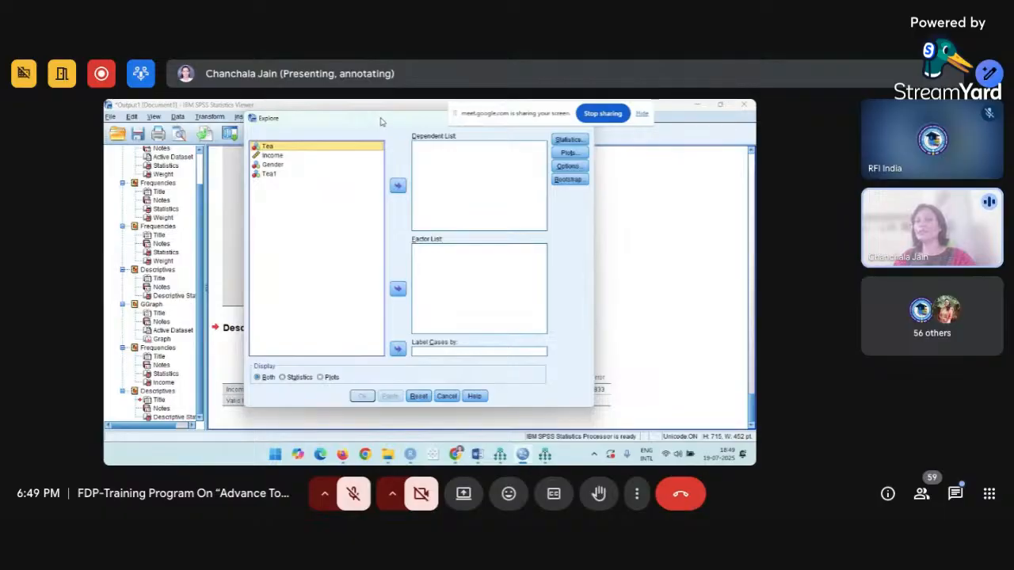
drag(380, 121, 358, 141)
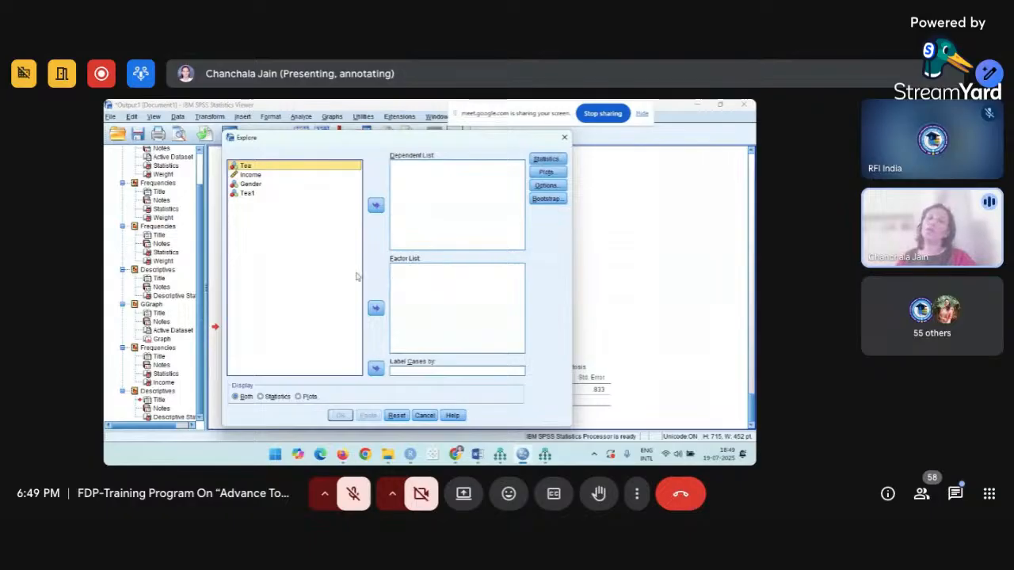
click(253, 175)
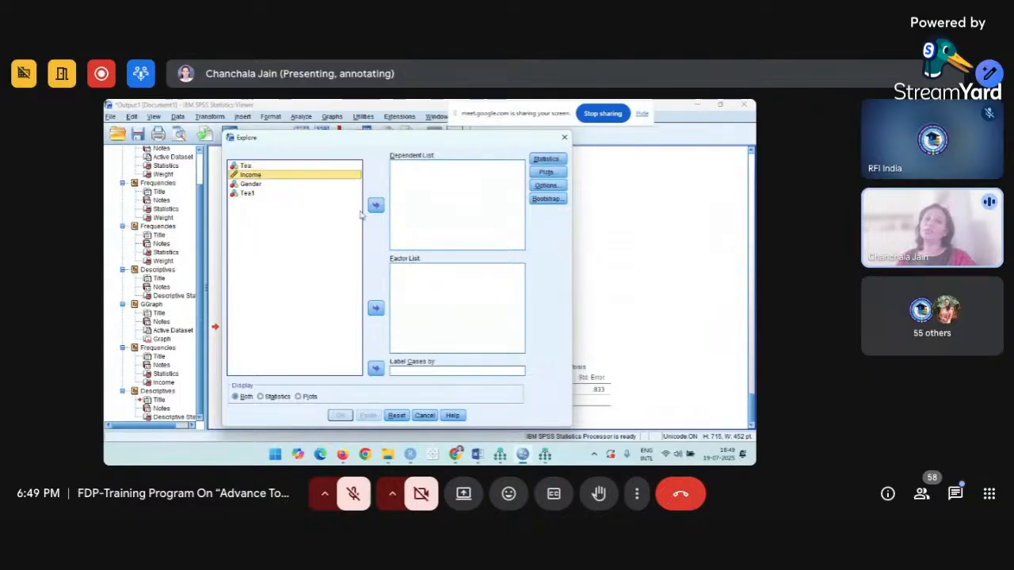
click(376, 207)
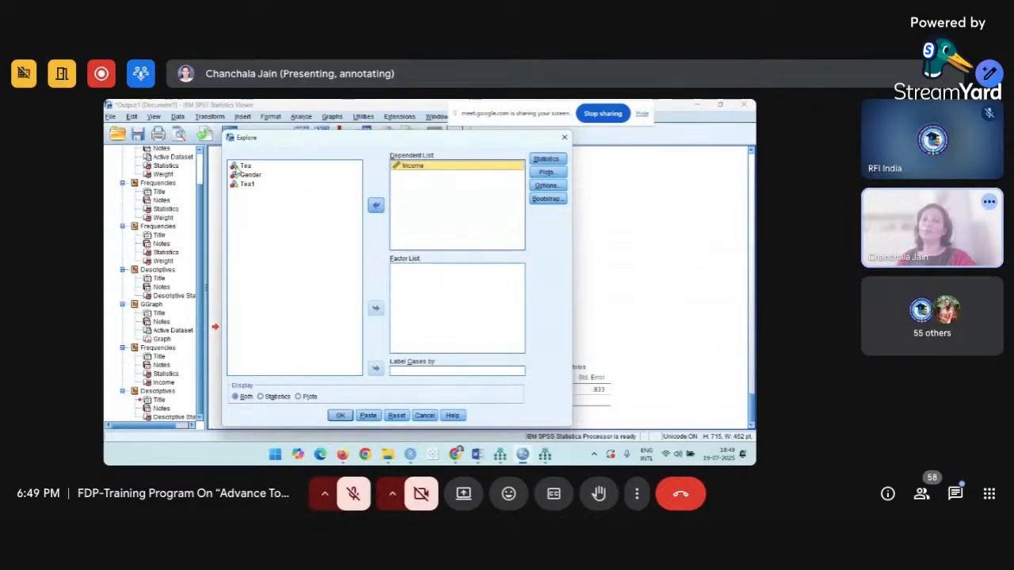
Use Gender as the Explore factor, keep Descriptives with a 95% confidence interval for the mean, and run the analysis.
click(246, 175)
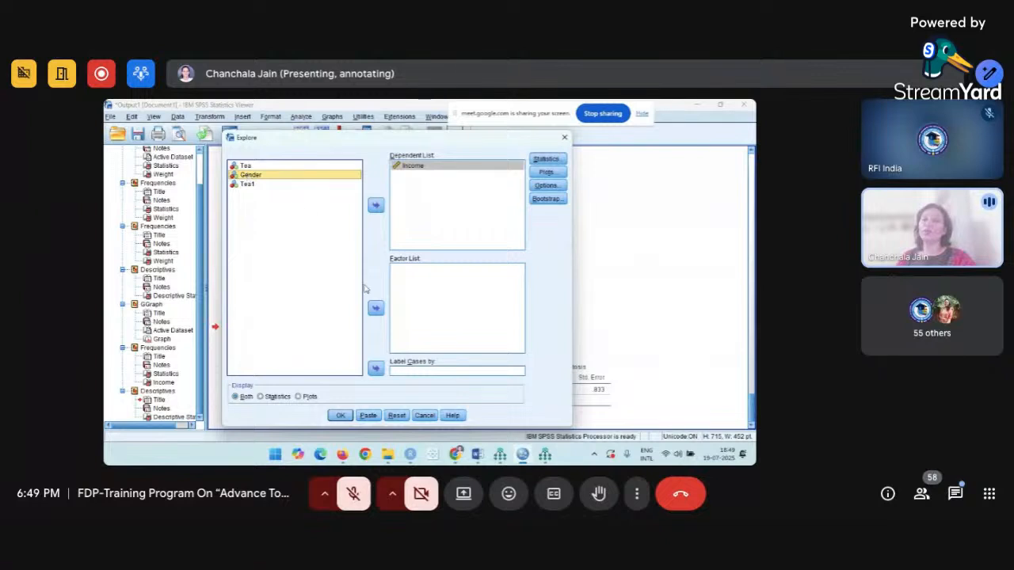
click(375, 308)
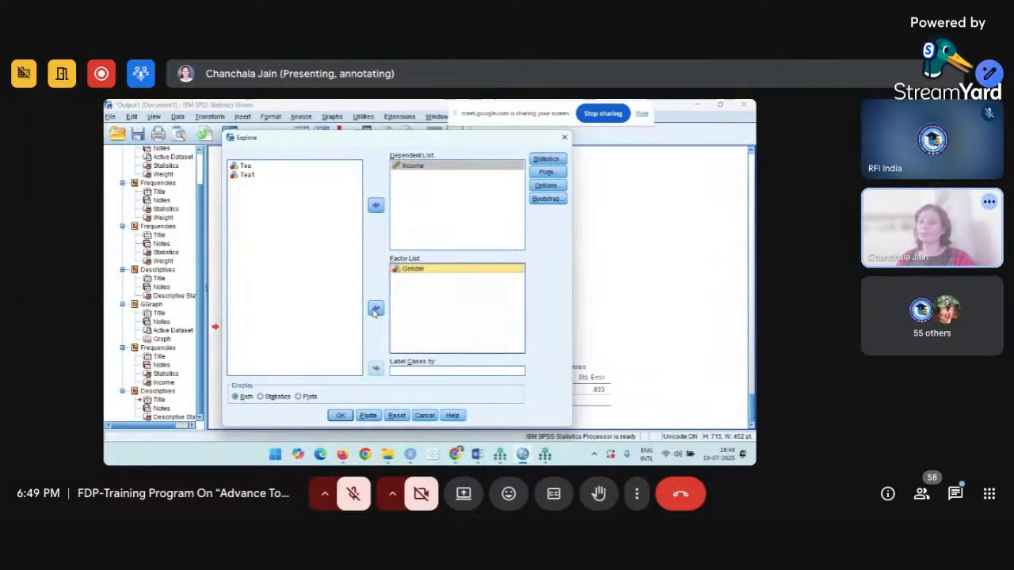
click(551, 161)
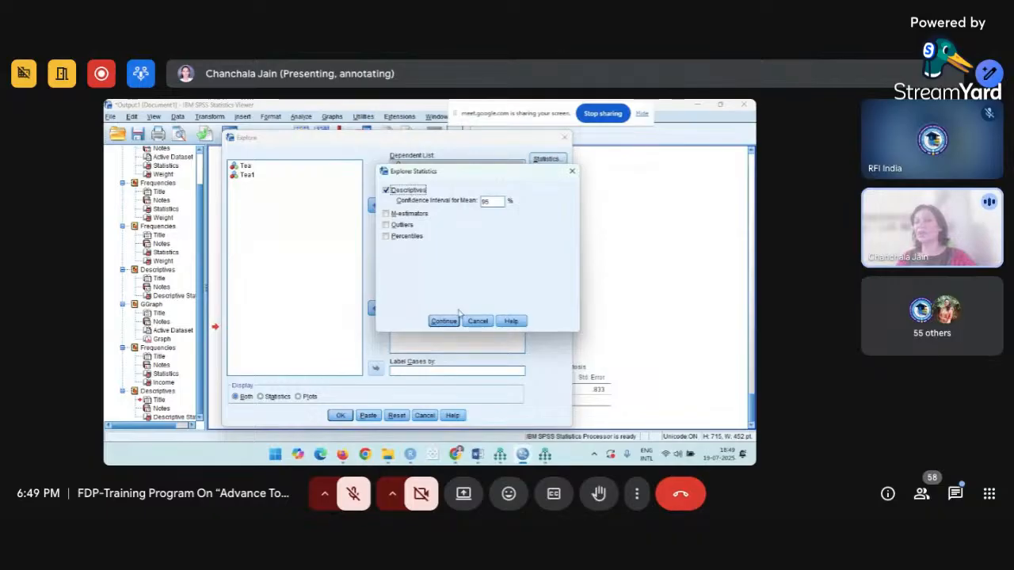
click(447, 320)
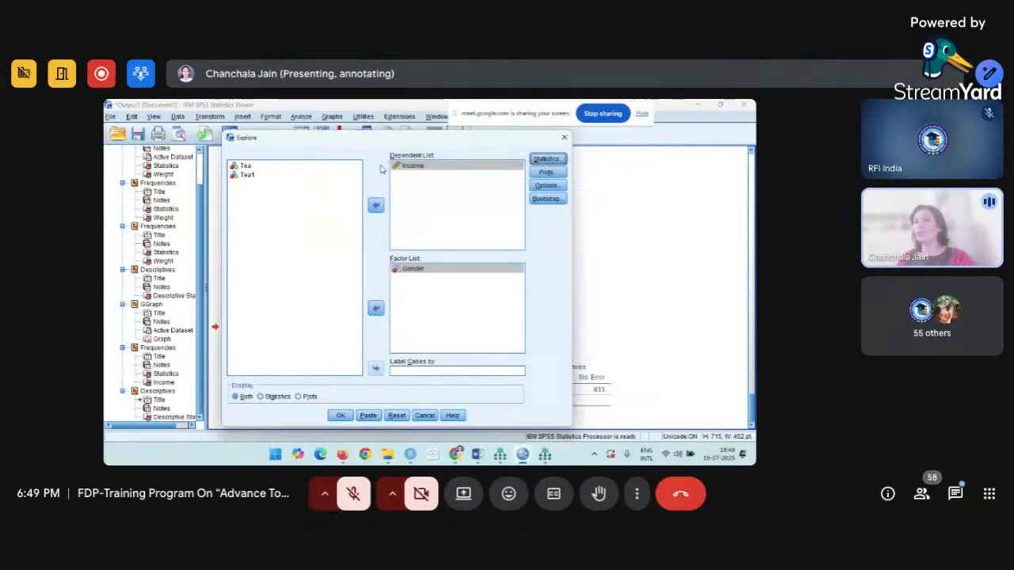
click(341, 416)
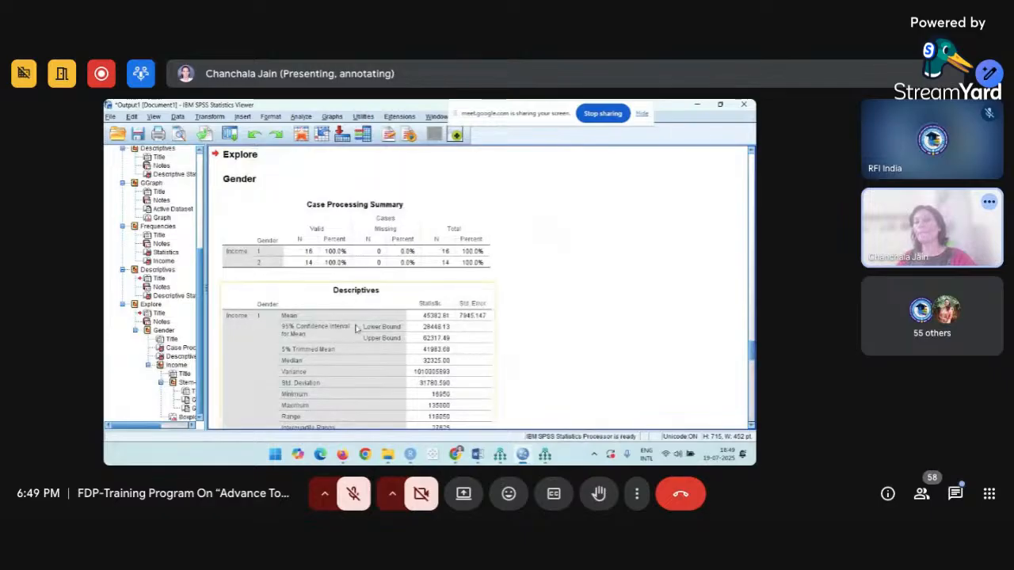
Examine the Explore output, comparing Income's mean, confidence bounds and other descriptives between the two gender groups.
scroll(359, 324, down, 12)
scroll(359, 324, up, 5)
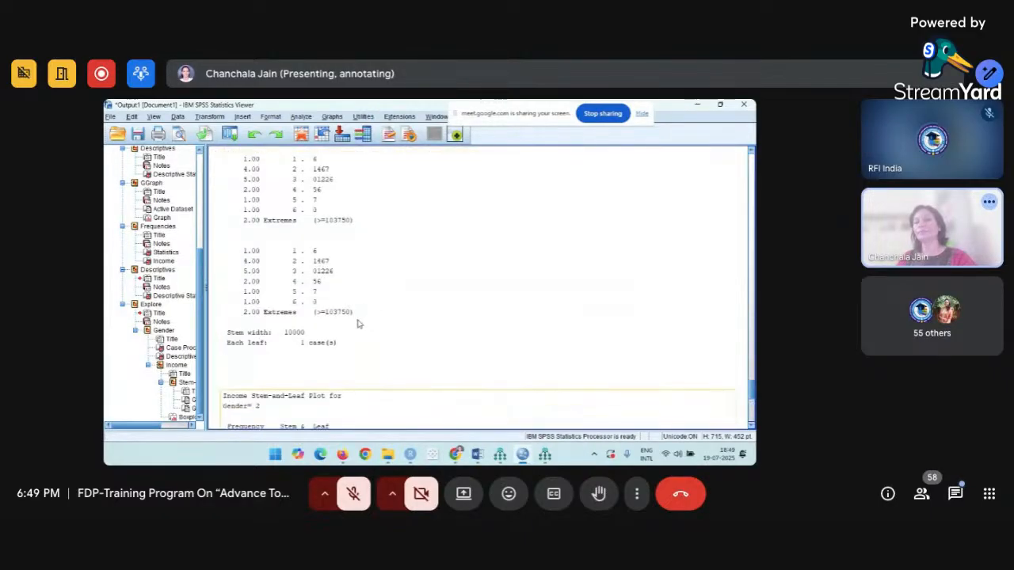
scroll(359, 324, up, 8)
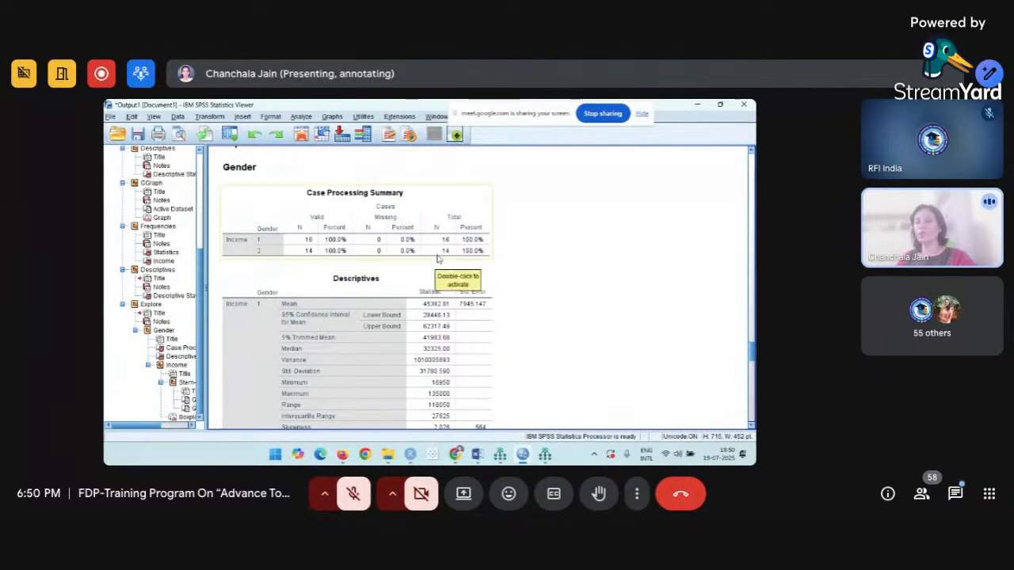
click(414, 346)
scroll(414, 347, down, 3)
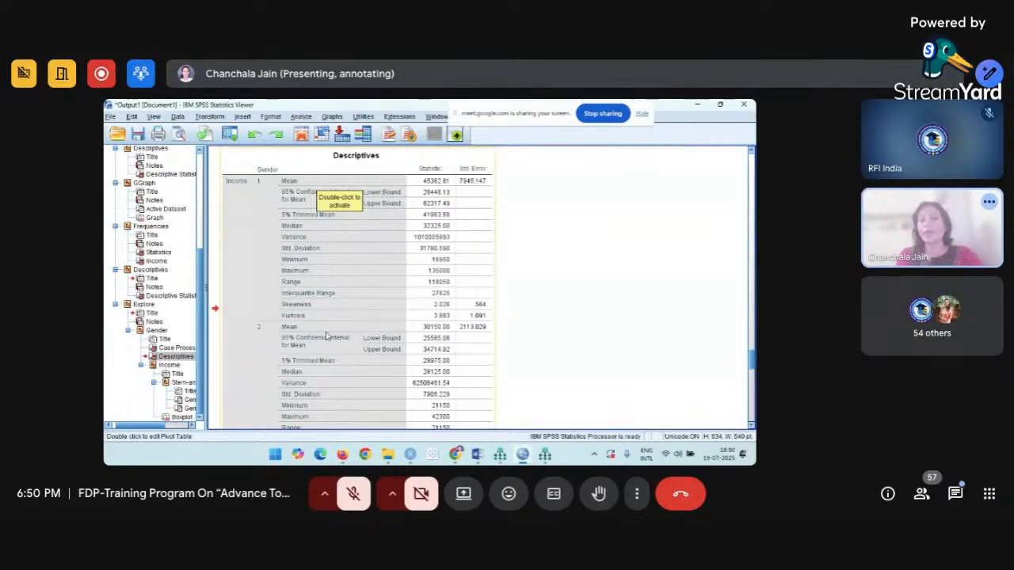
scroll(326, 332, down, 2)
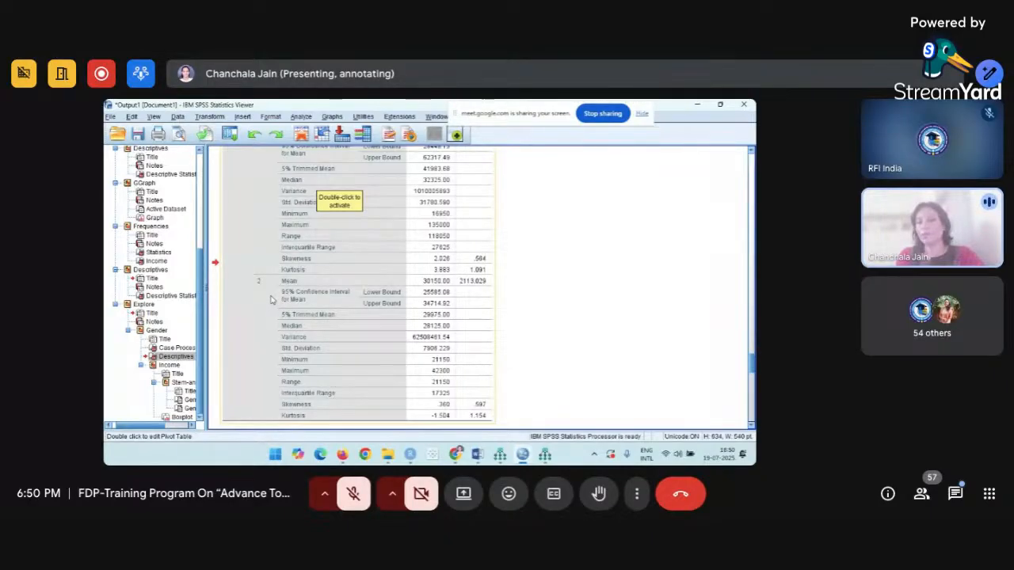
scroll(373, 245, up, 3)
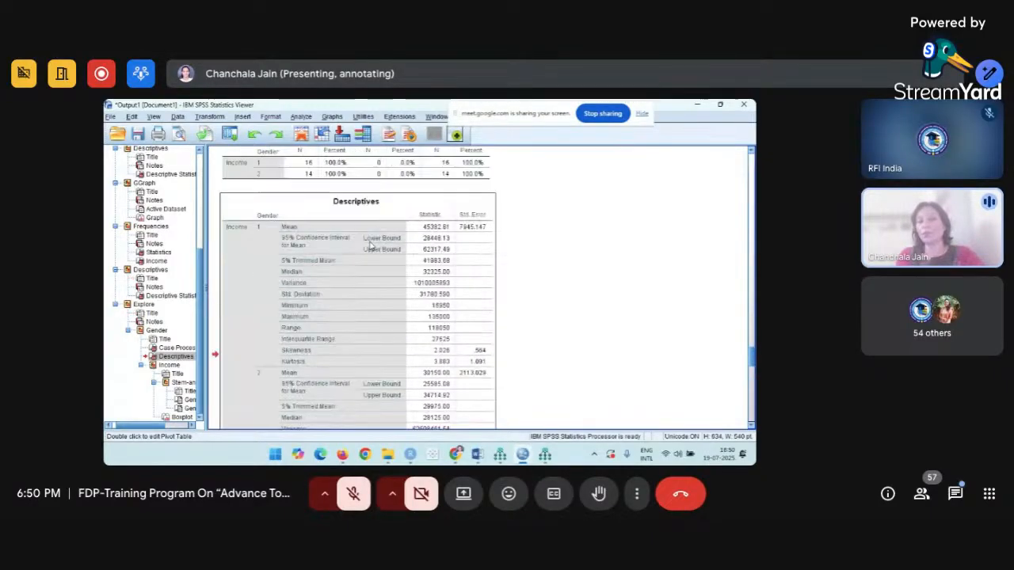
click(370, 246)
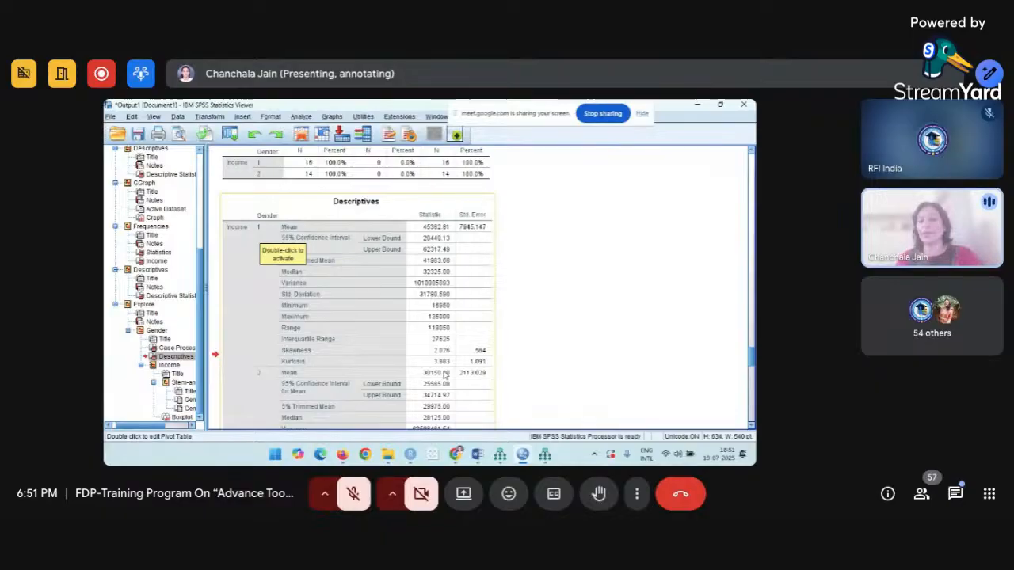
Switch to the Google Meet window and look through the list of people in the meeting.
key(alt+Tab)
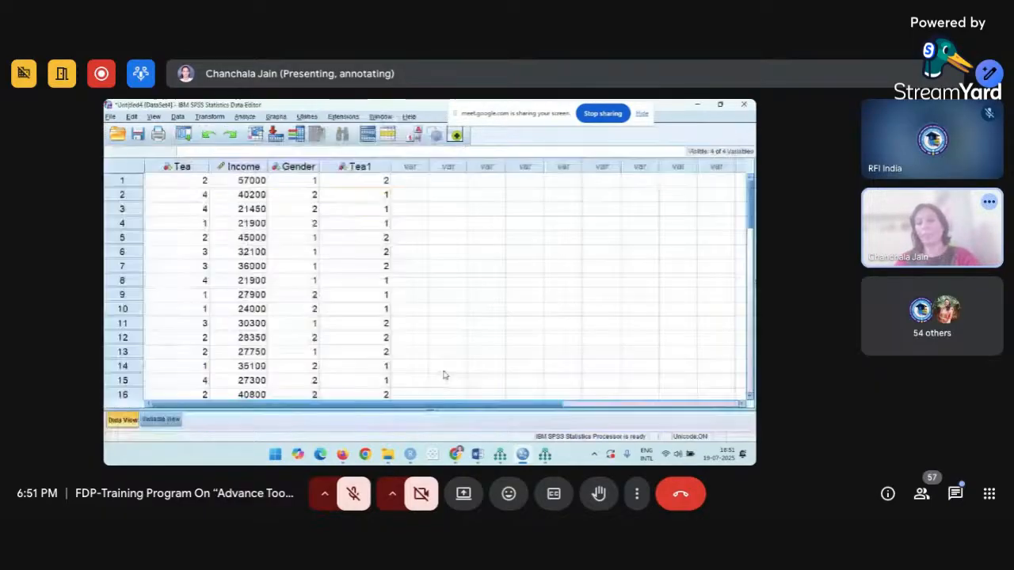
key(alt+Tab)
key(alt+Tab)
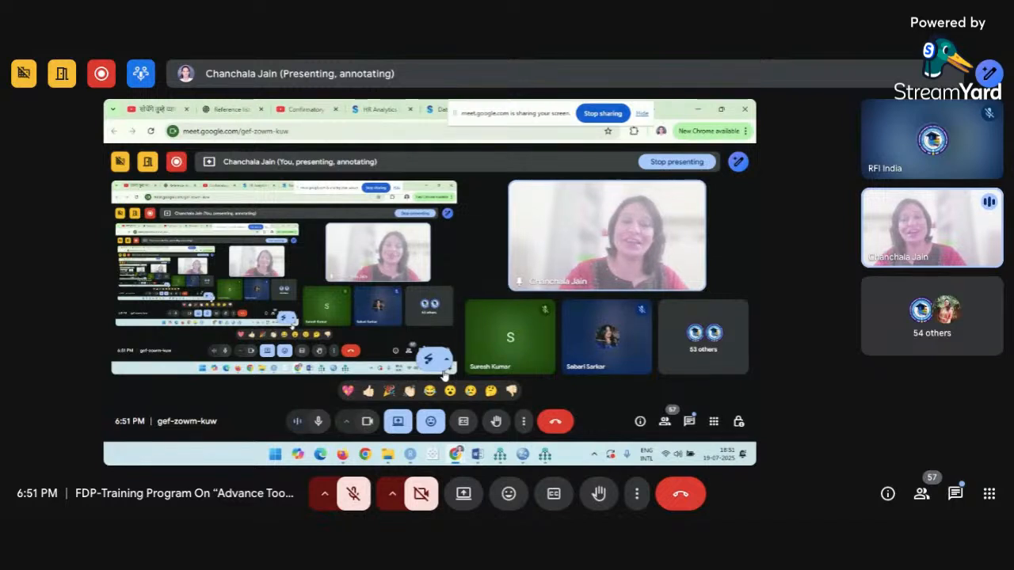
click(667, 423)
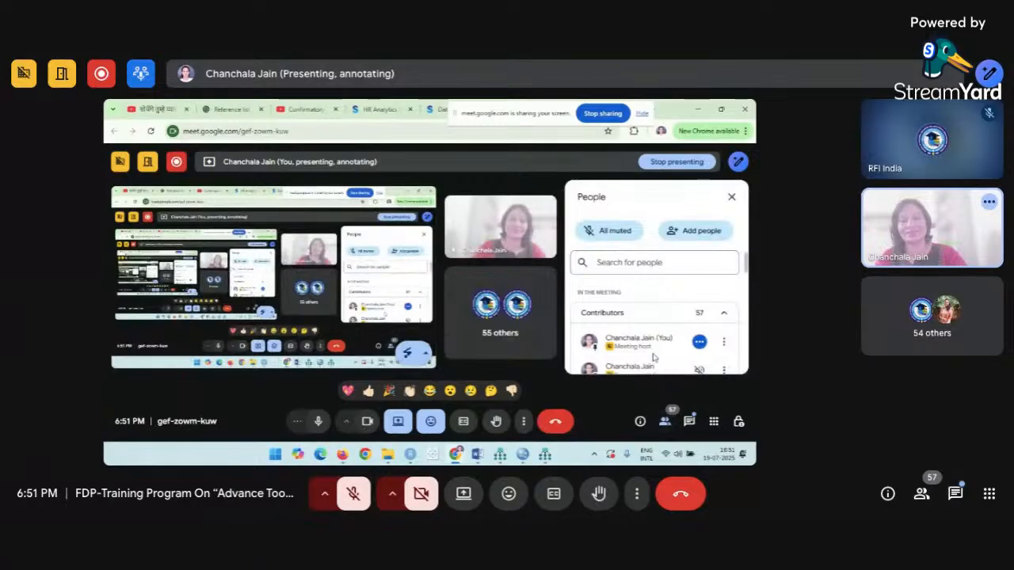
scroll(656, 353, down, 3)
scroll(654, 358, down, 3)
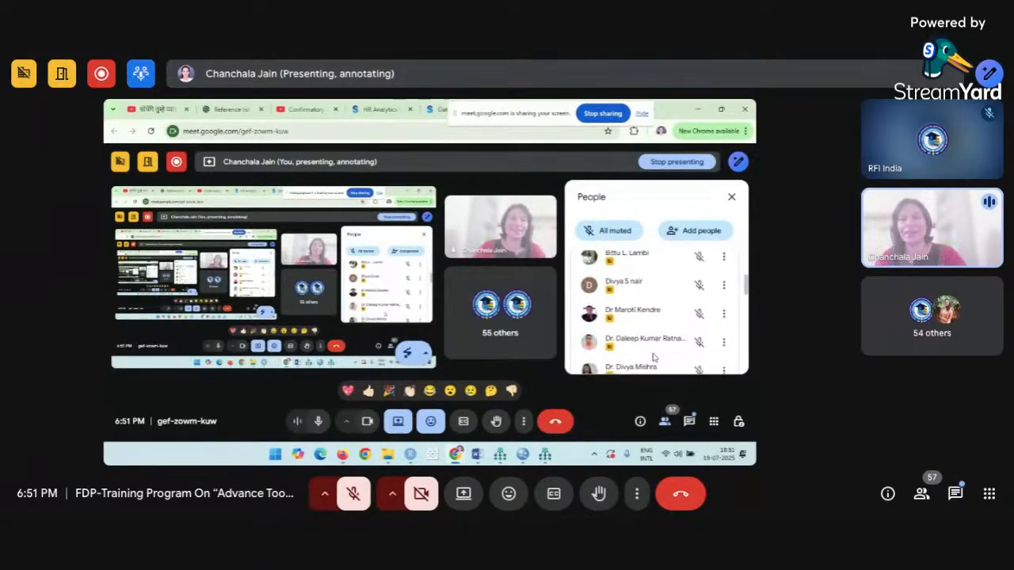
scroll(652, 358, down, 4)
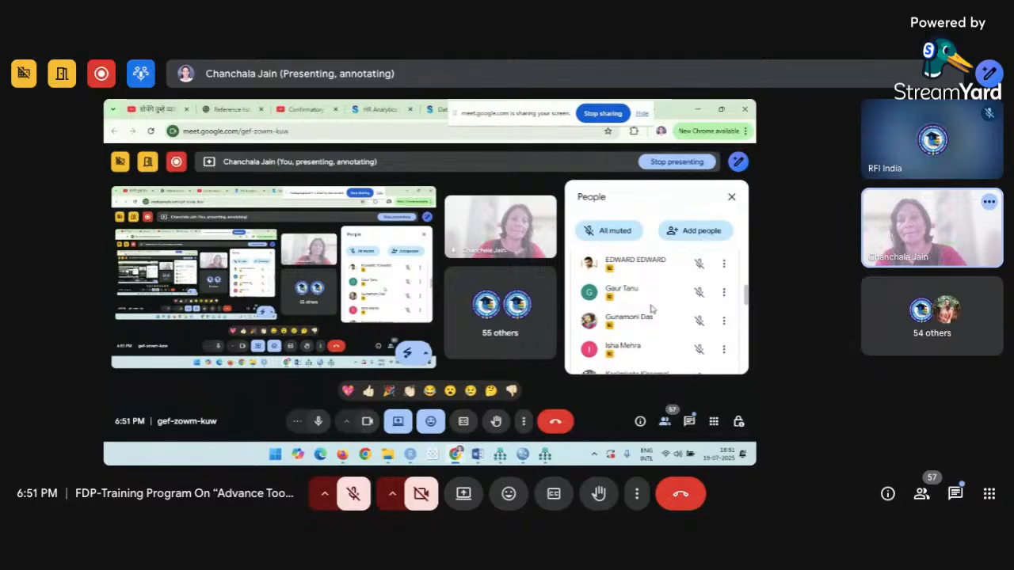
scroll(652, 309, up, 1)
scroll(651, 309, down, 3)
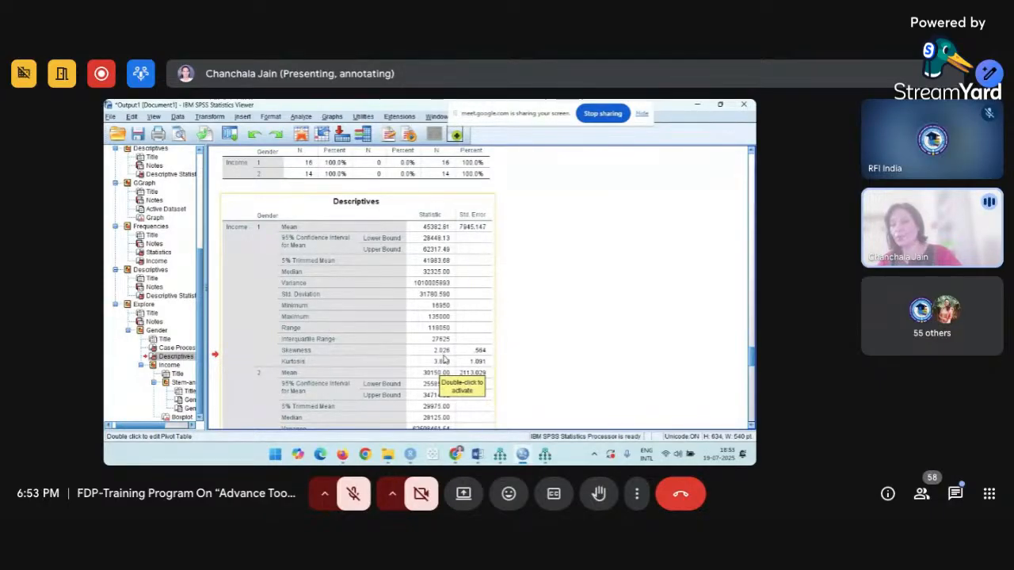
Examine the skewness and kurtosis rows for both gender groups in the Explore Descriptives table.
scroll(406, 397, down, 2)
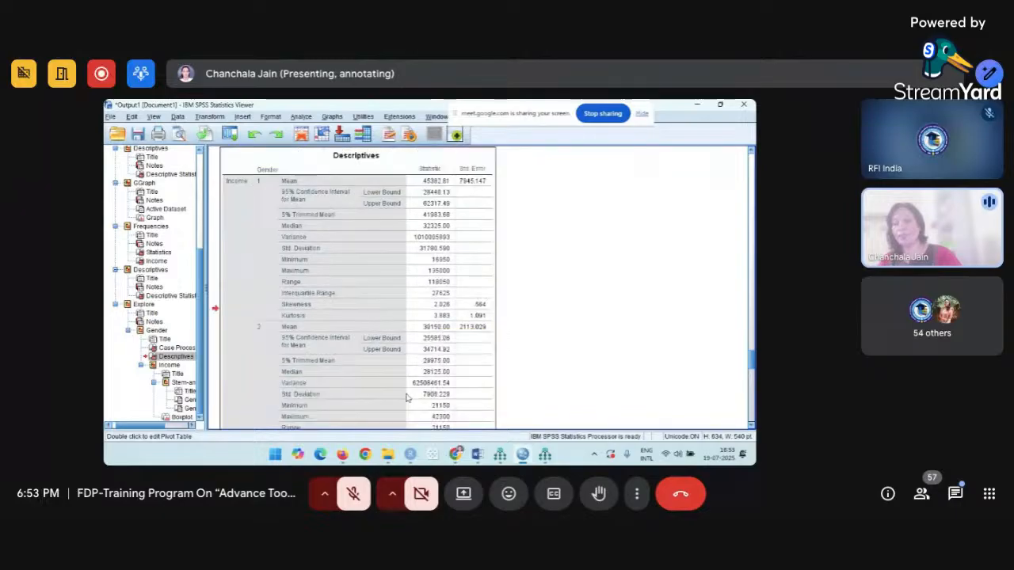
scroll(407, 398, down, 2)
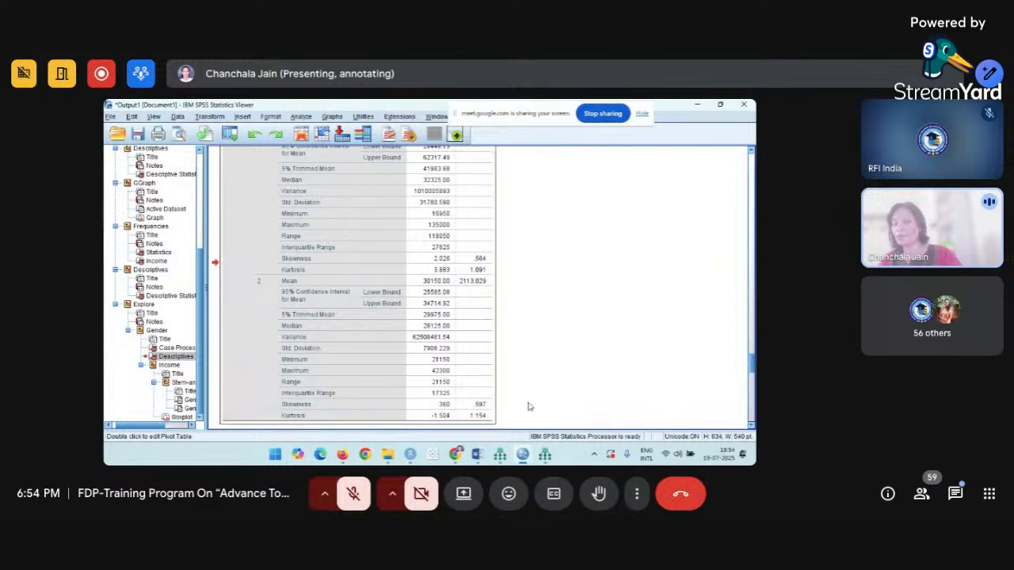
click(445, 423)
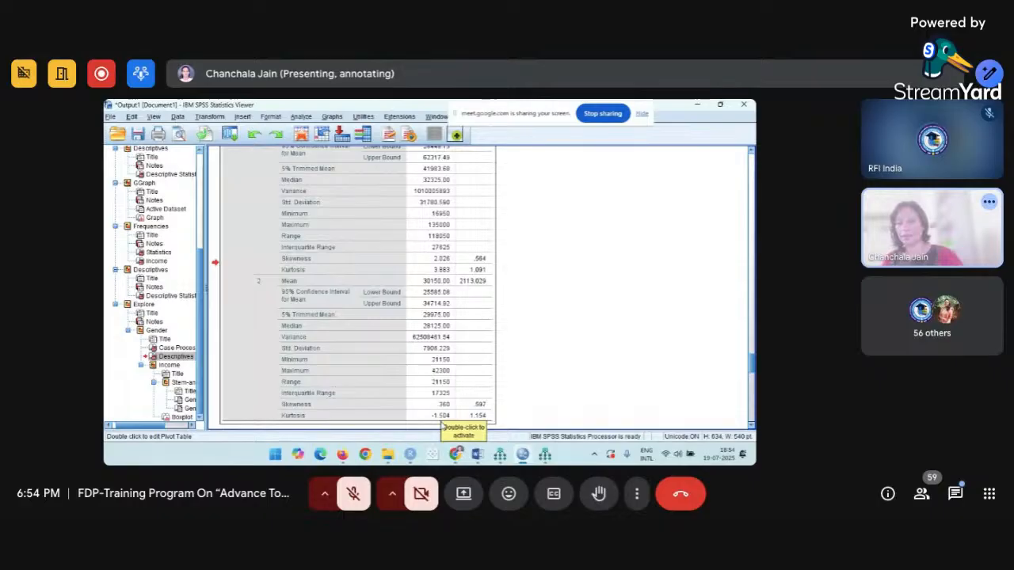
Examine Income's stem-and-leaf plots for both gender groups and the boxplot of Income by Gender in the Explore output.
scroll(429, 390, down, 3)
scroll(429, 390, down, 2)
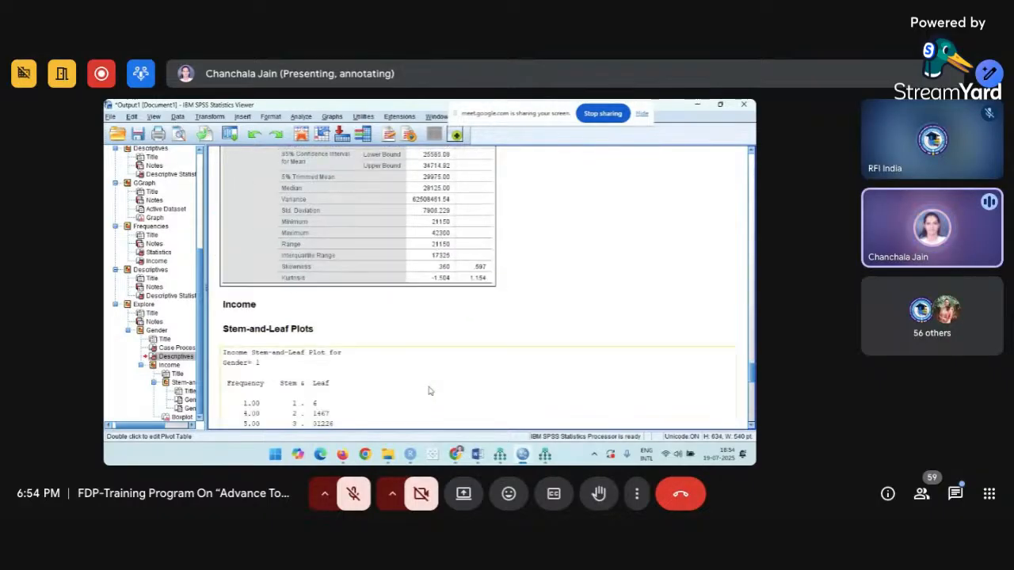
scroll(429, 391, down, 3)
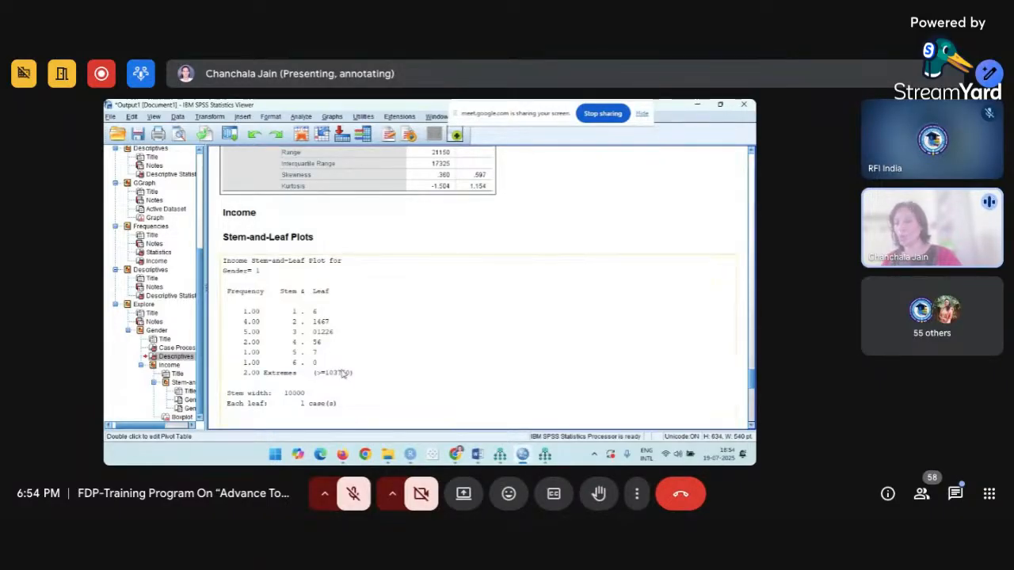
scroll(343, 370, down, 2)
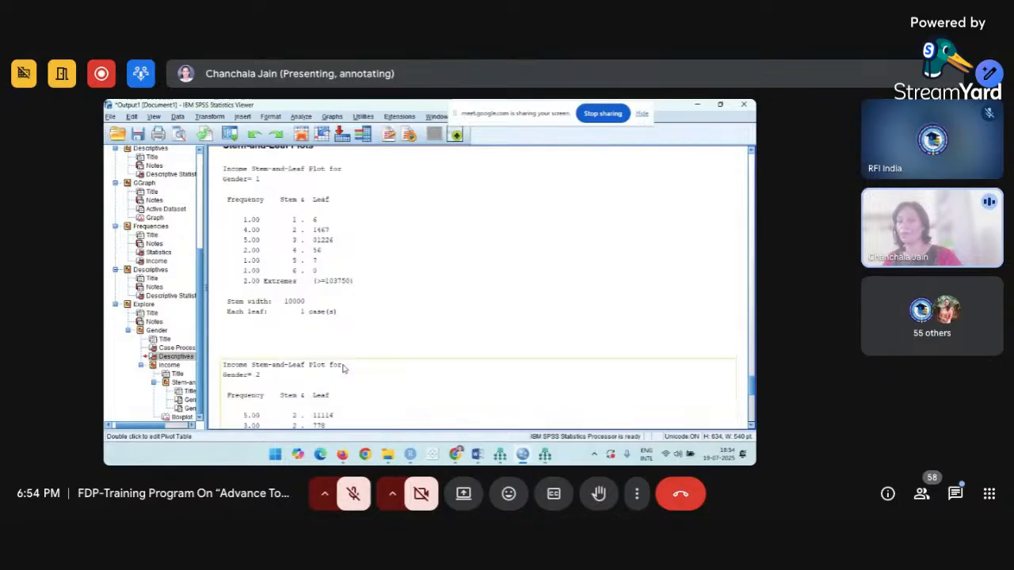
scroll(343, 368, down, 6)
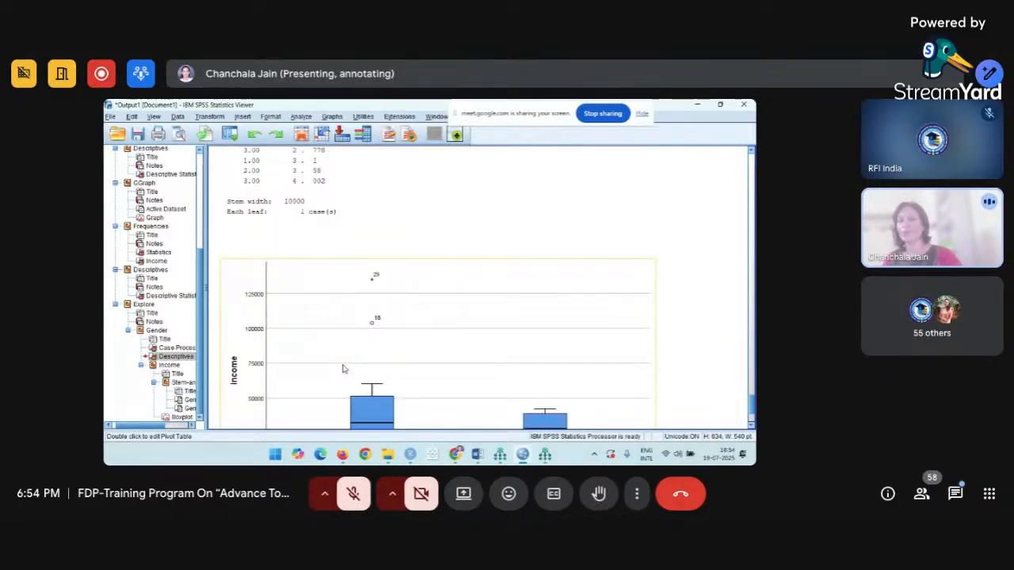
scroll(362, 325, down, 2)
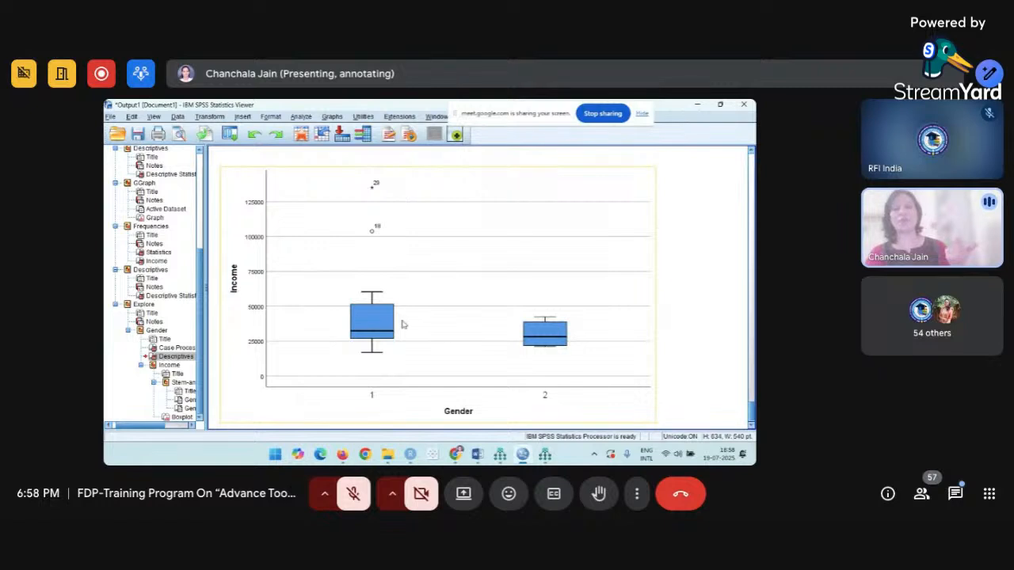
Switch to the Untitled3 dataset's variable definitions and add a fourth variable named Group.
mouse_move(468, 459)
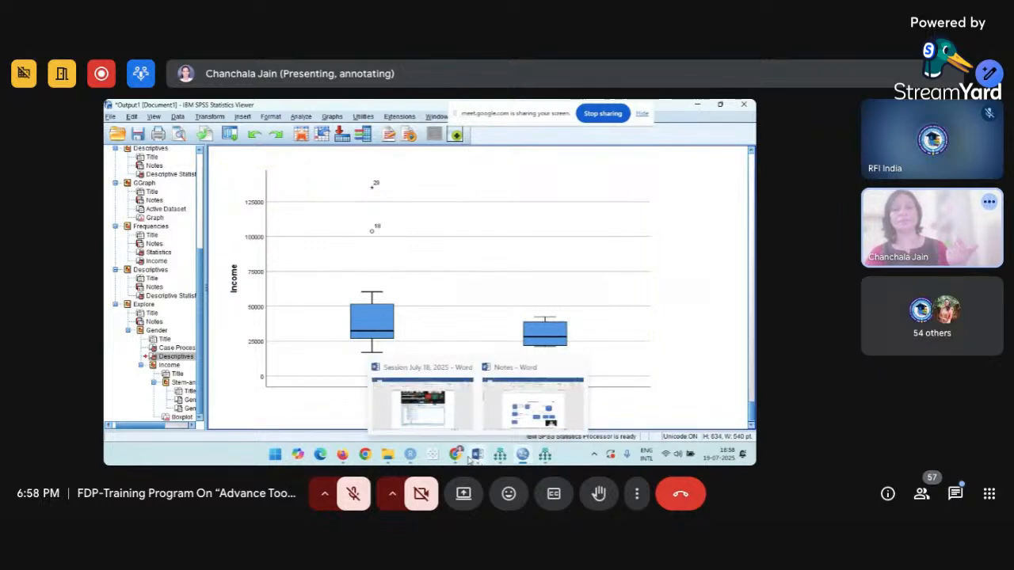
mouse_move(545, 455)
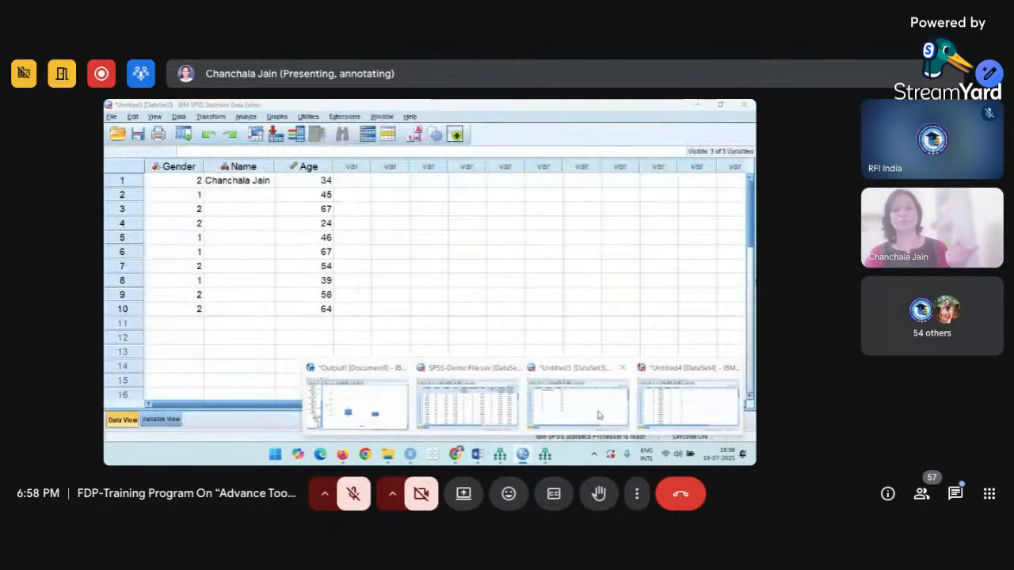
click(598, 415)
click(161, 420)
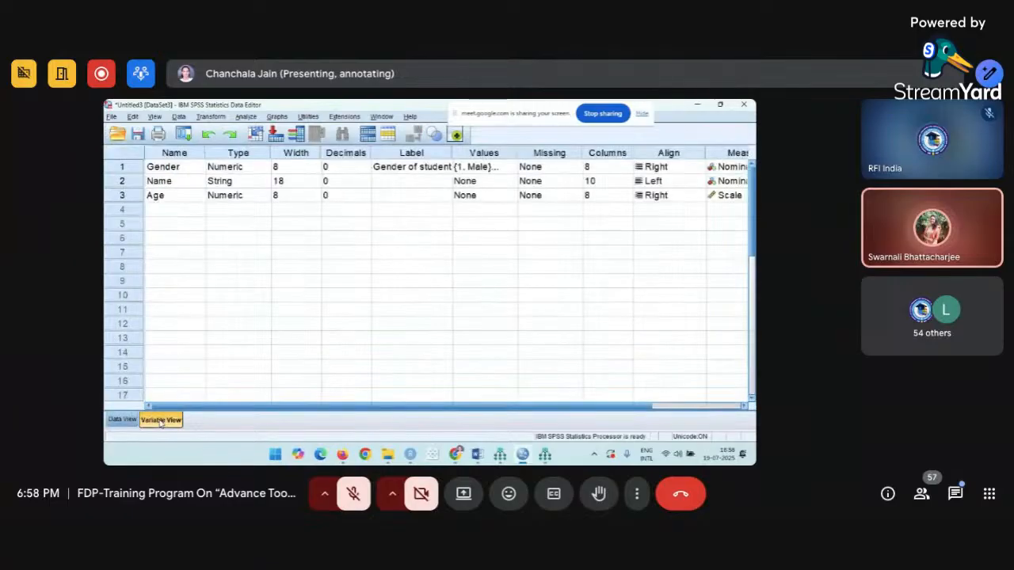
click(190, 214)
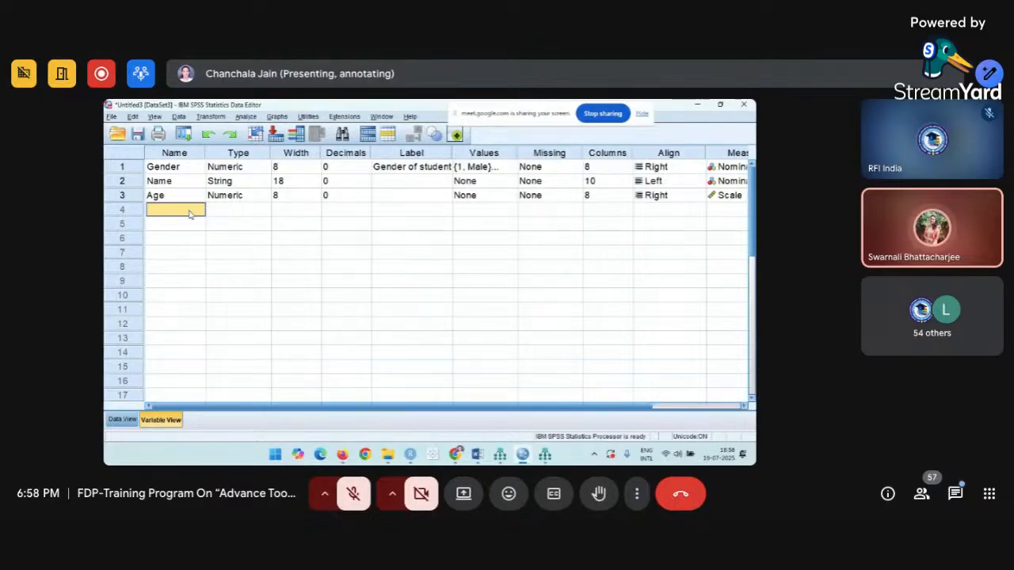
text(Gr)
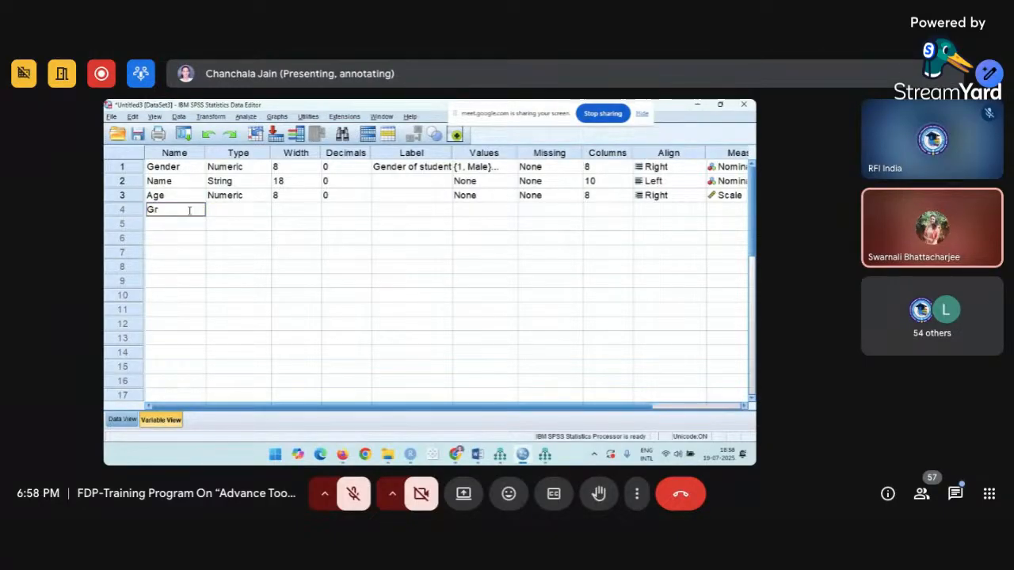
text(oup)
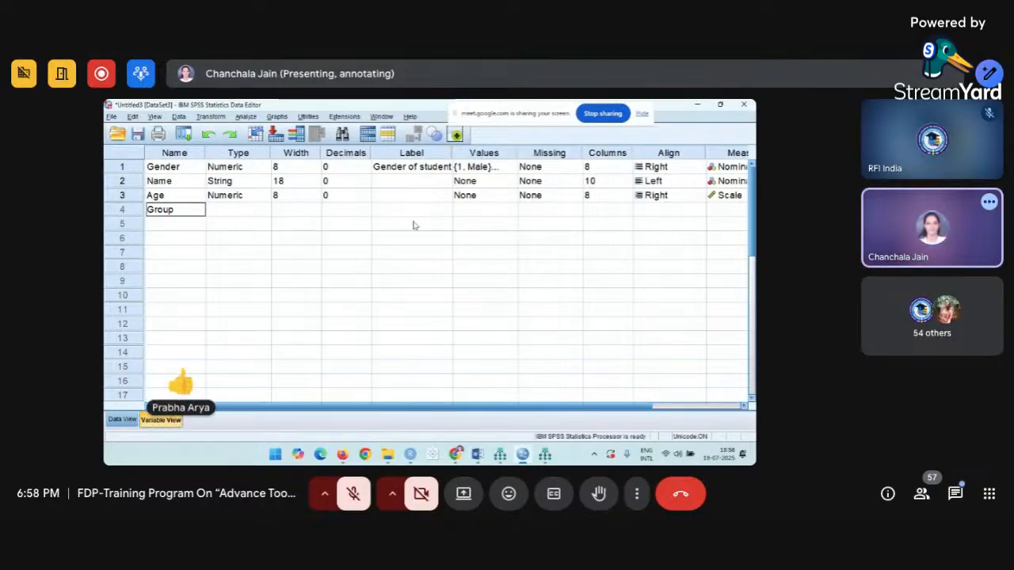
click(470, 211)
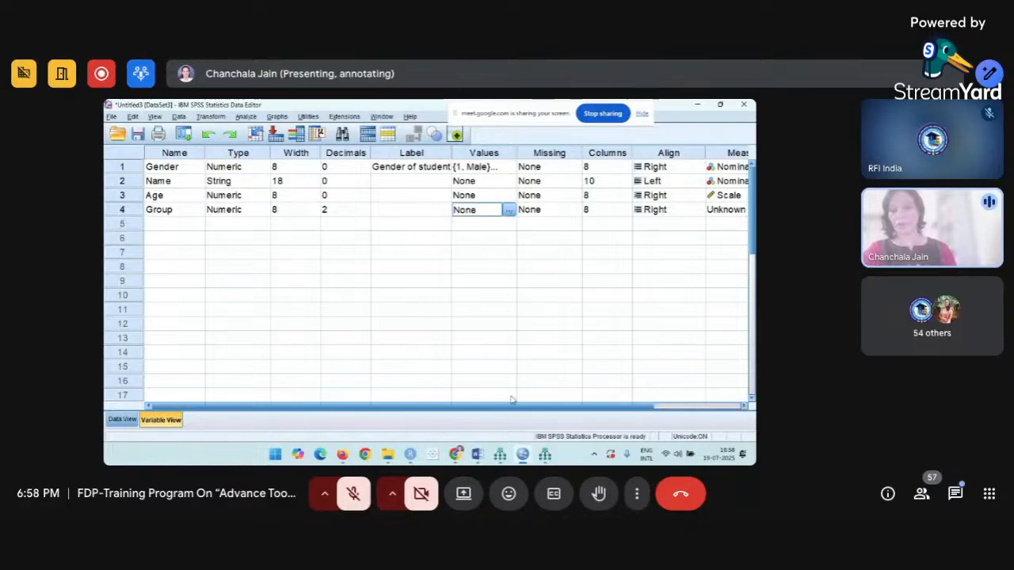
Switch to the Session July 18, 2025 Word document and start a blank page after the last screenshot.
mouse_move(477, 454)
click(437, 421)
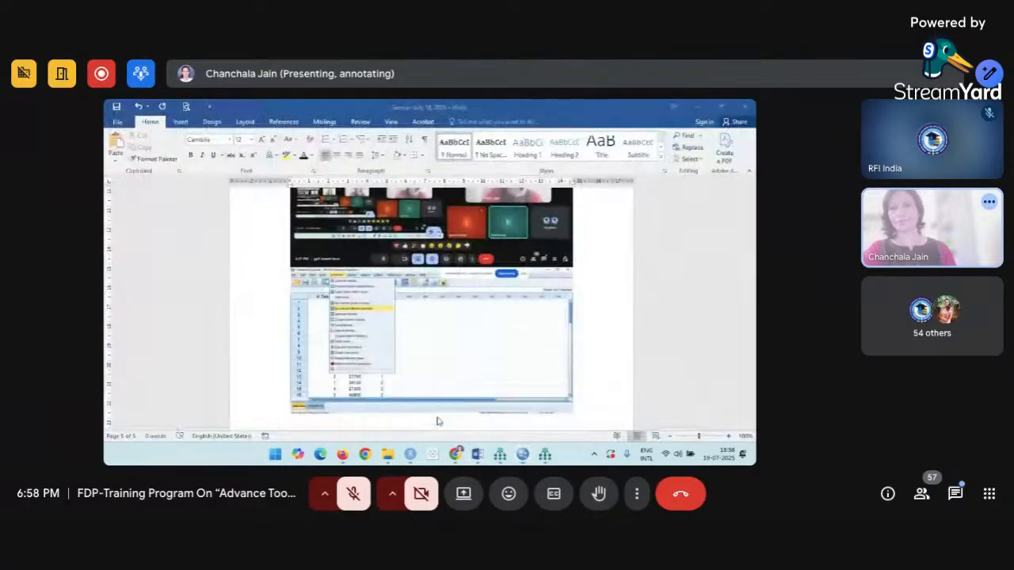
key(ctrl+v)
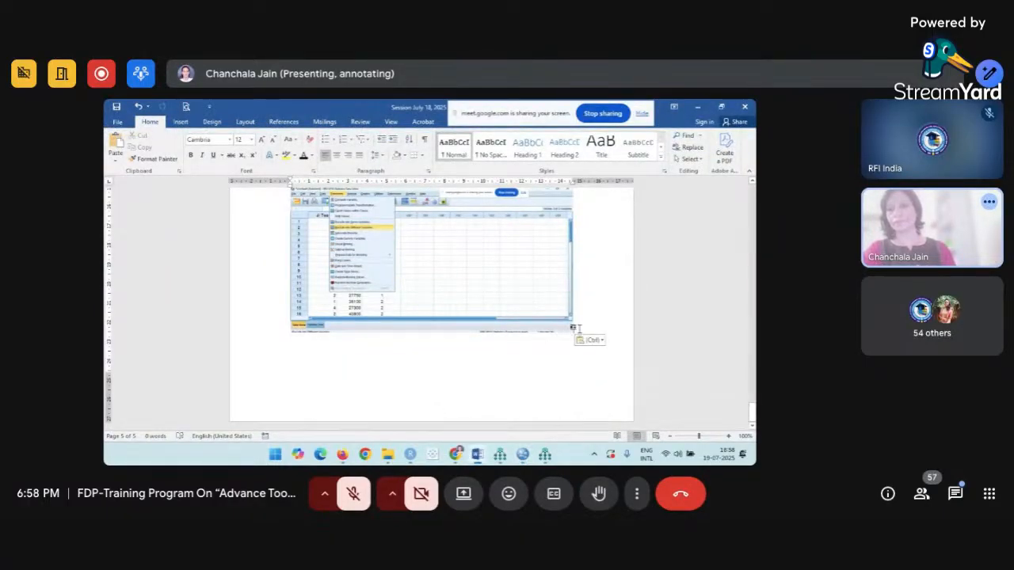
key(Return)
key(Return)
key(Return)
key(Return)
scroll(590, 327, down, 3)
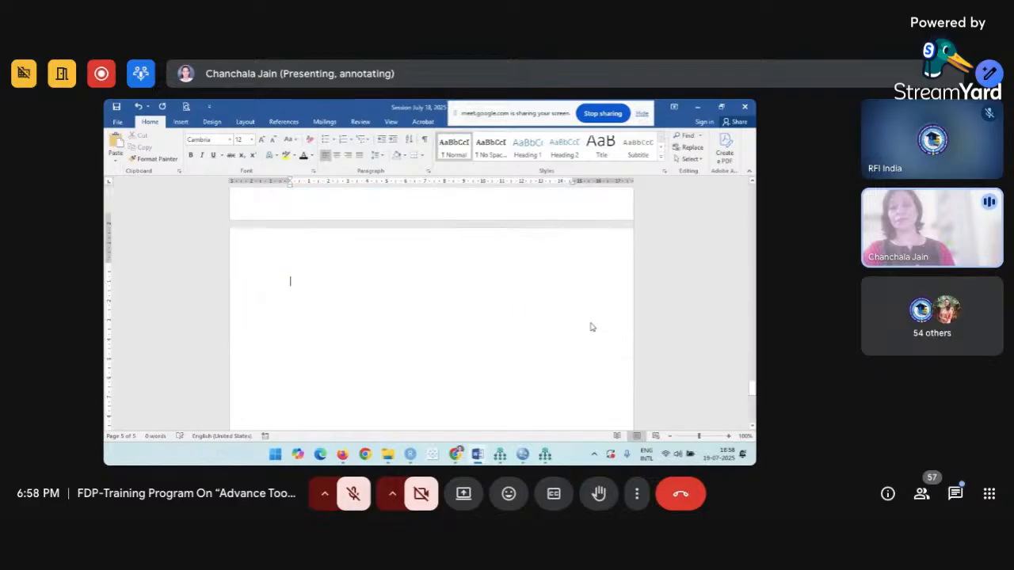
click(729, 436)
click(729, 436)
click(728, 437)
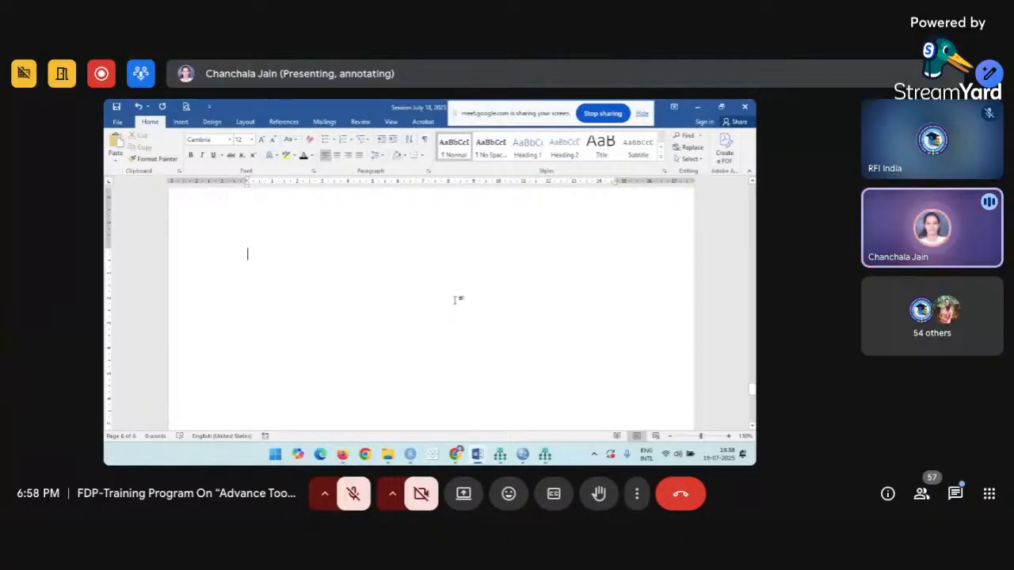
Write the heading "age" followed by the categories 21-30, 31-40, 41-50 and 51 & above on separate lines.
text(age)
key(Return)
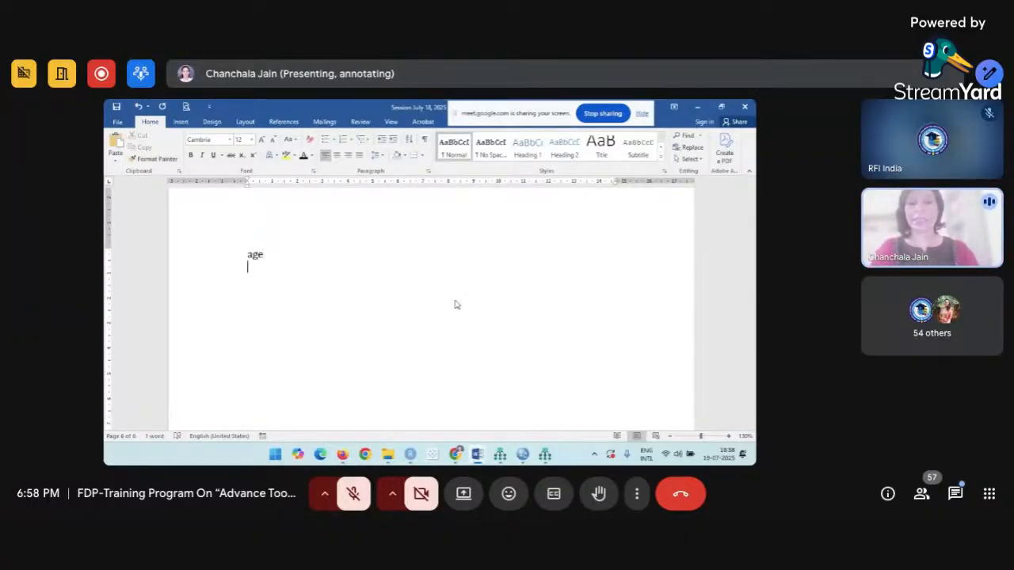
text(21-)
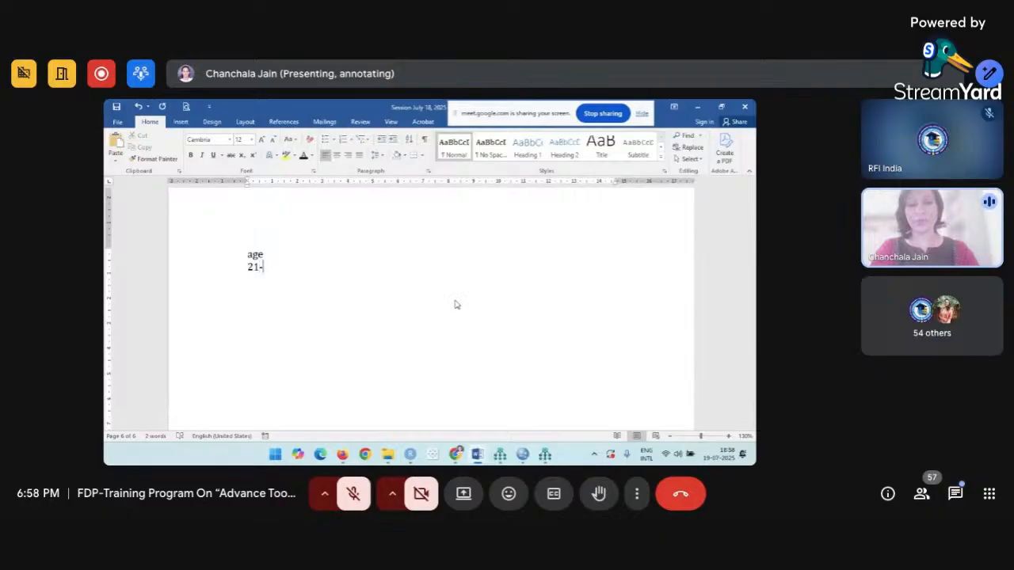
text(30 31-40)
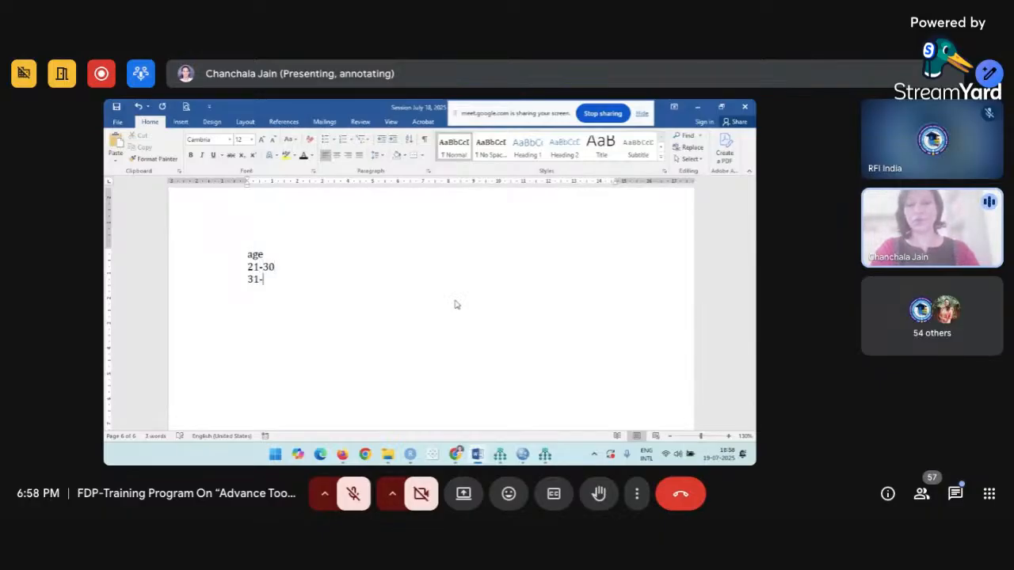
key(Return)
text(4)
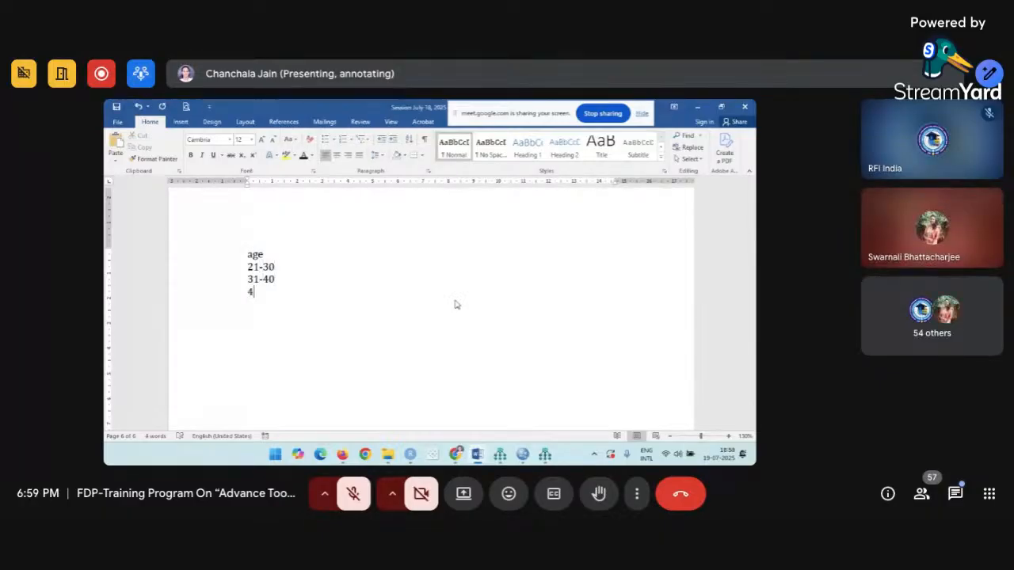
text(1-50)
key(Return)
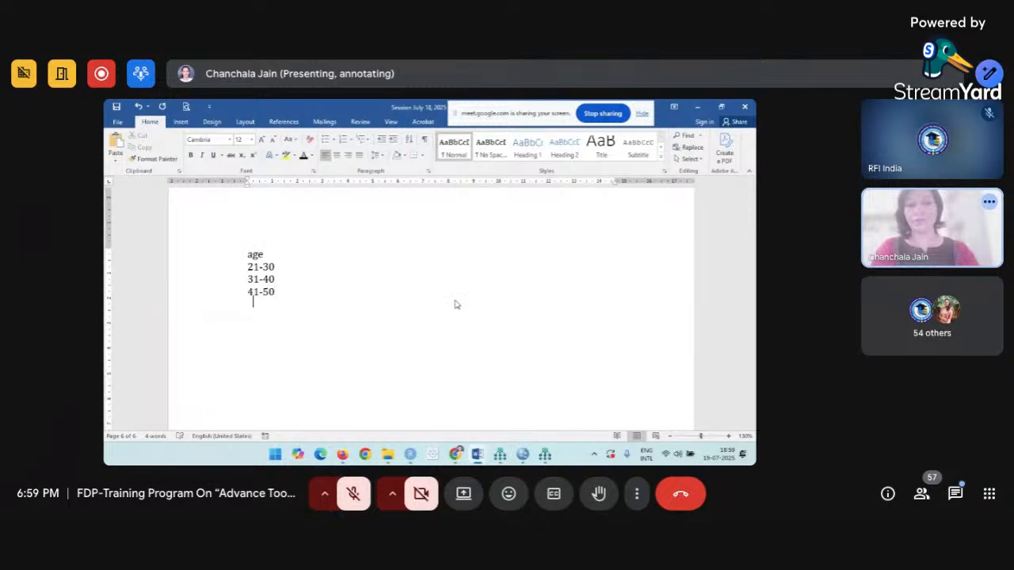
text(51)
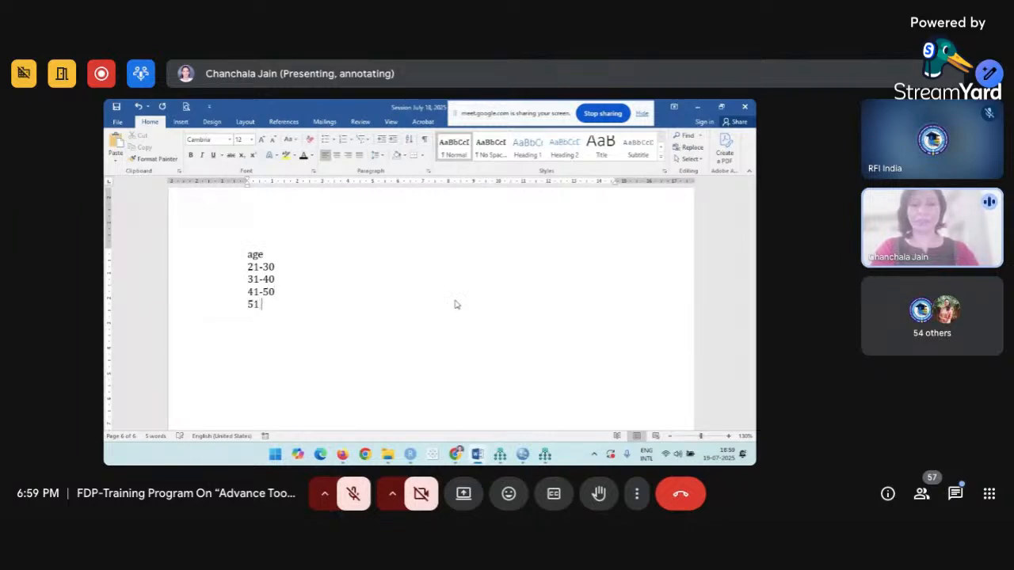
text( & above)
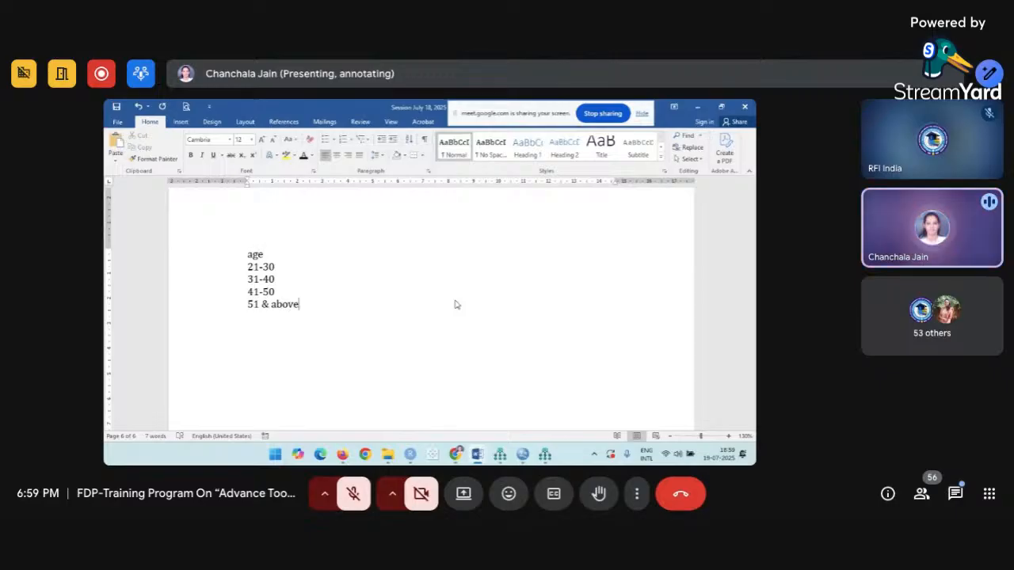
Append the codes 1, 2, 3 and 4 after colons to the four age categories, in ascending order.
click(295, 266)
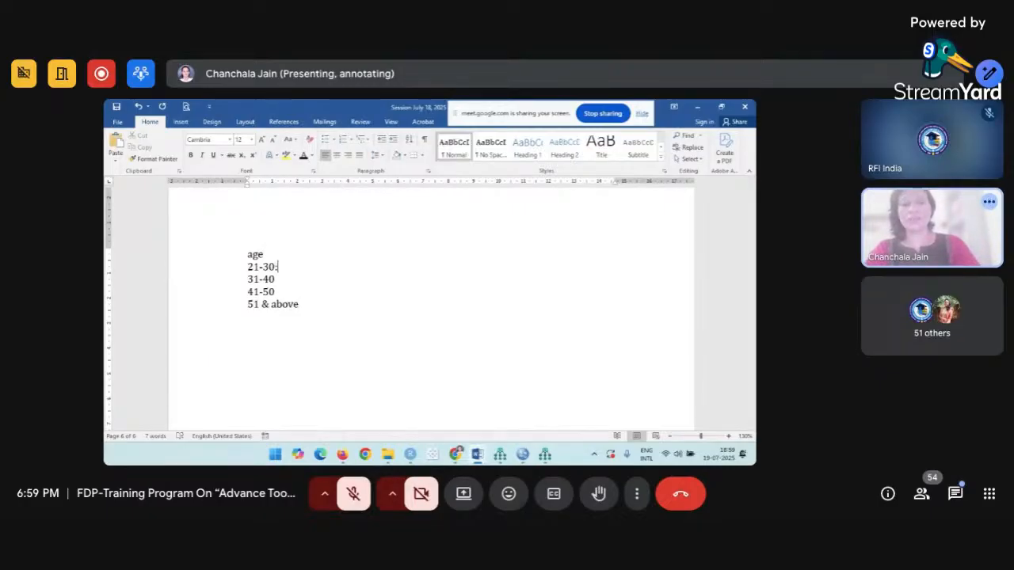
text(: 1)
click(280, 278)
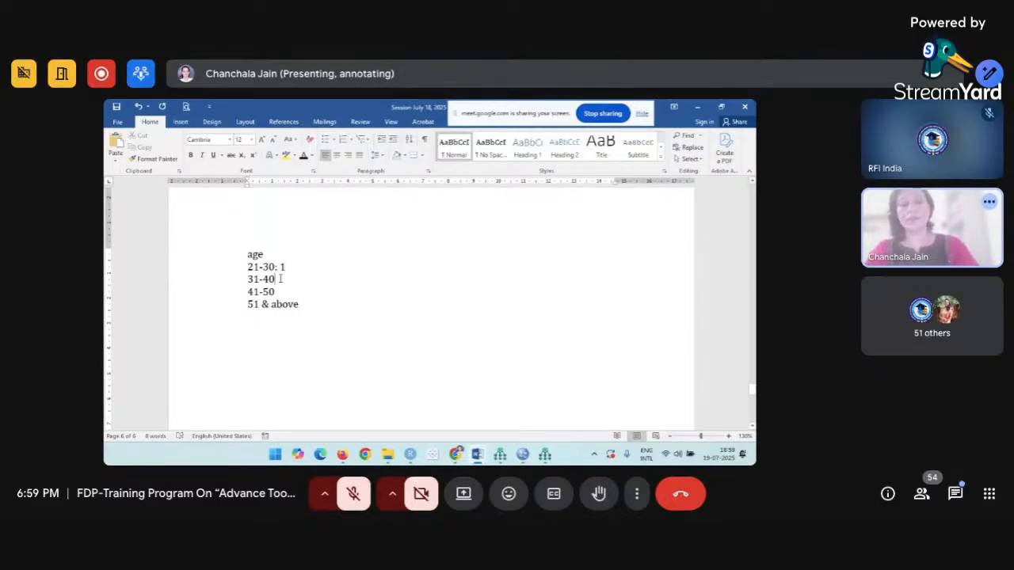
text(: 2)
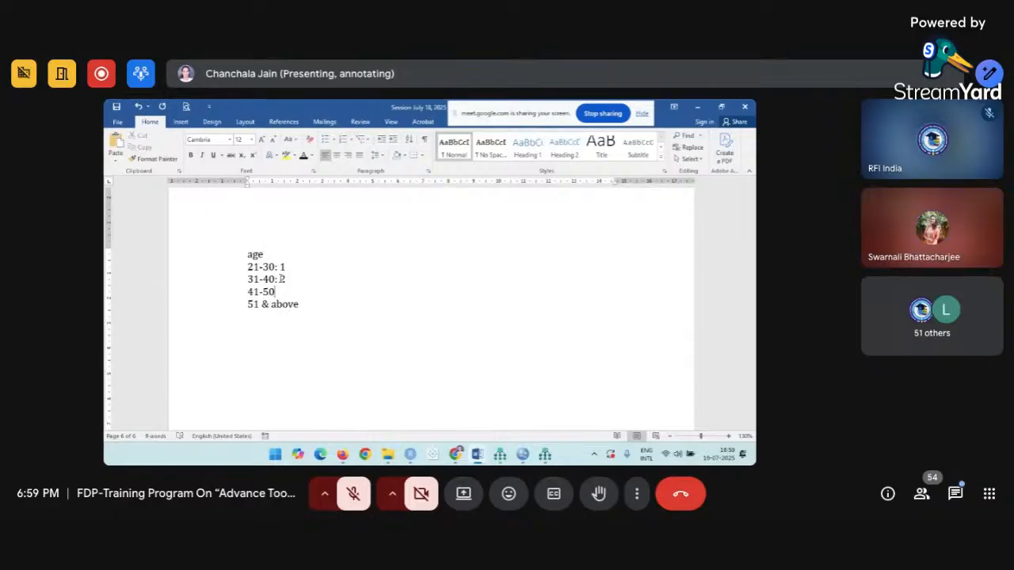
key(Down)
text(: 3)
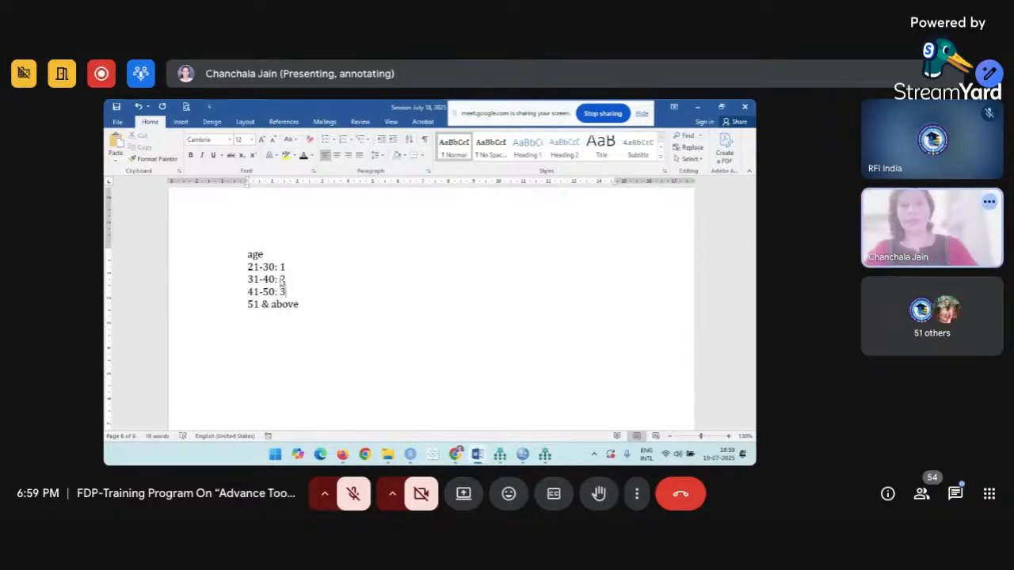
click(314, 306)
text(:)
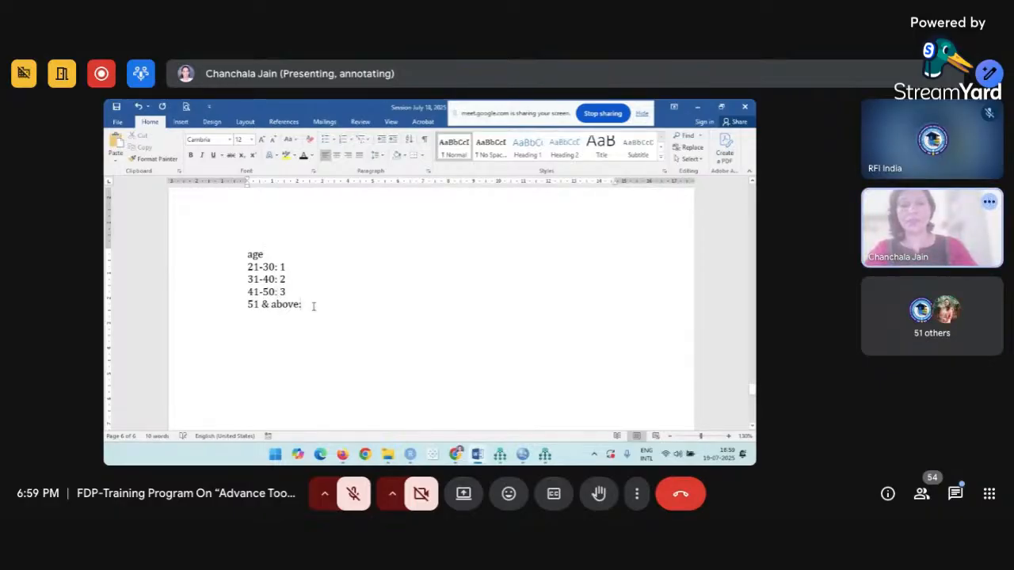
text( 4)
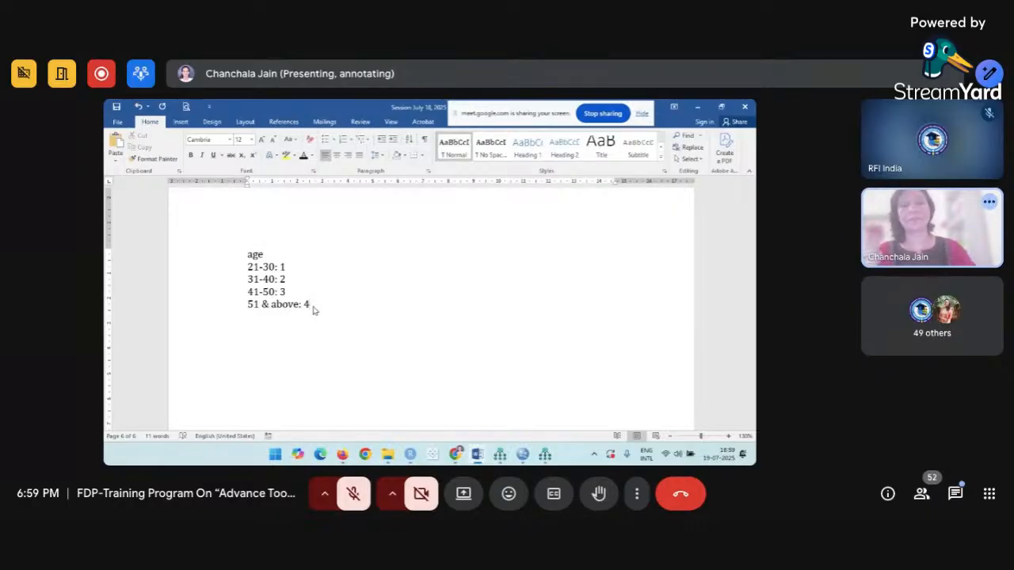
Switch to the Untitled3 dataset in SPSS and examine the available analysis procedures, including Compare Means, Nonparametric Tests, Dimension Reduction and Survival.
key(alt+Tab)
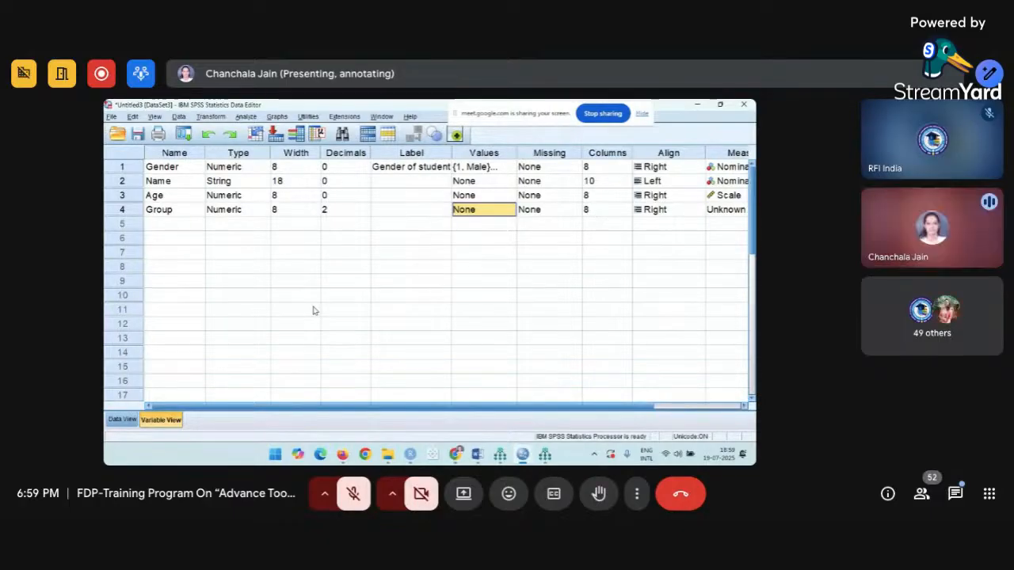
click(244, 117)
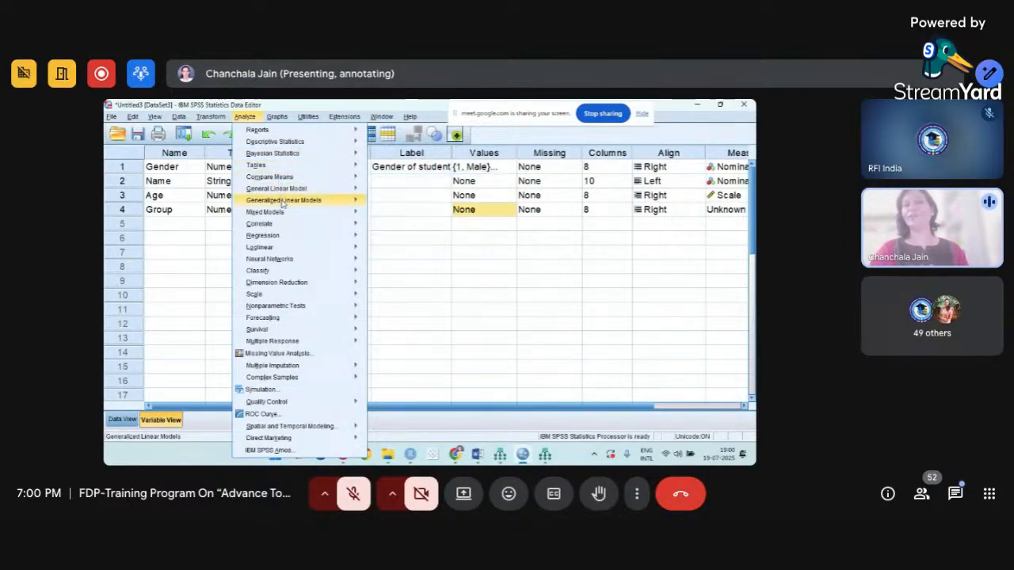
mouse_move(290, 183)
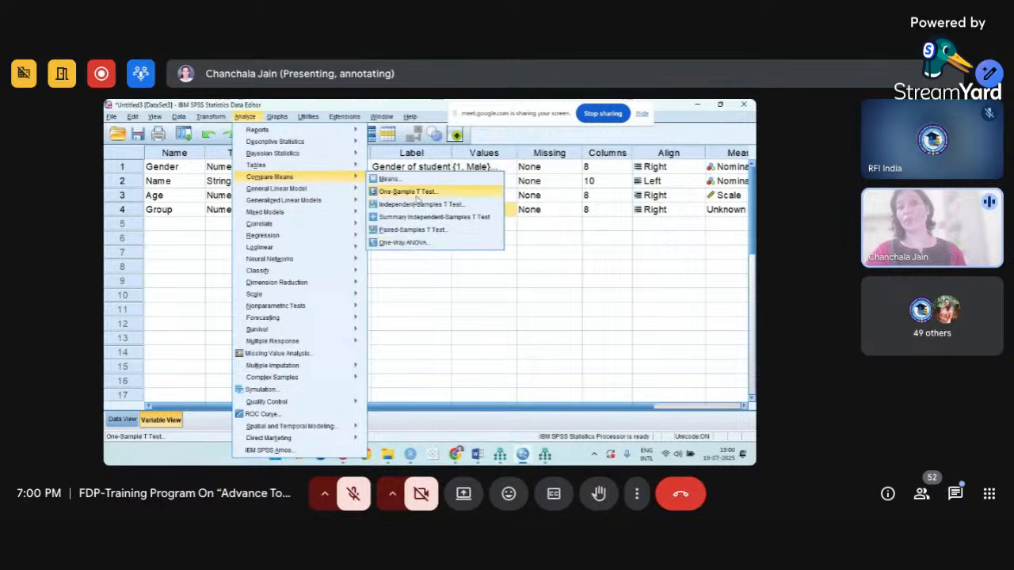
mouse_move(310, 231)
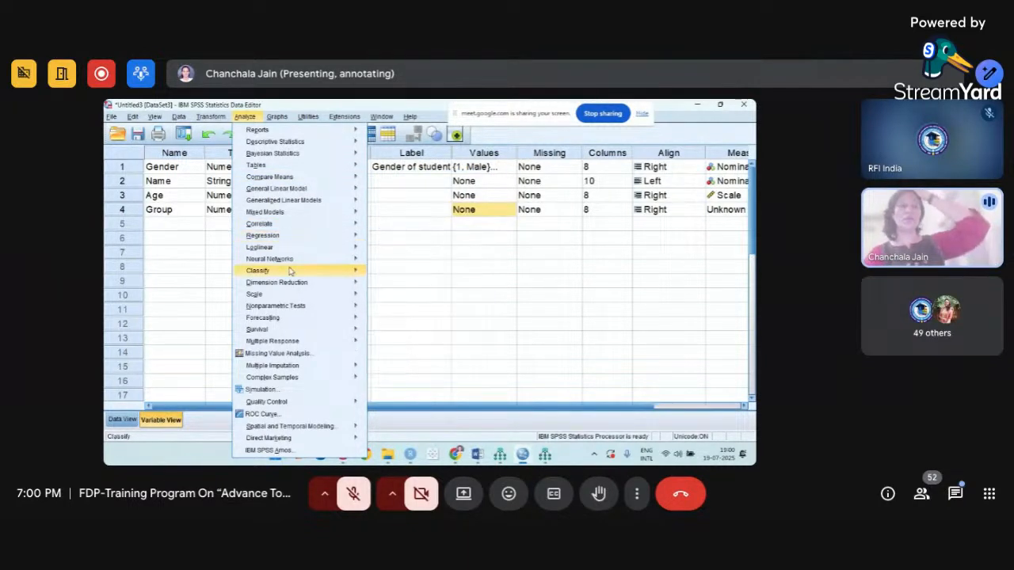
mouse_move(282, 298)
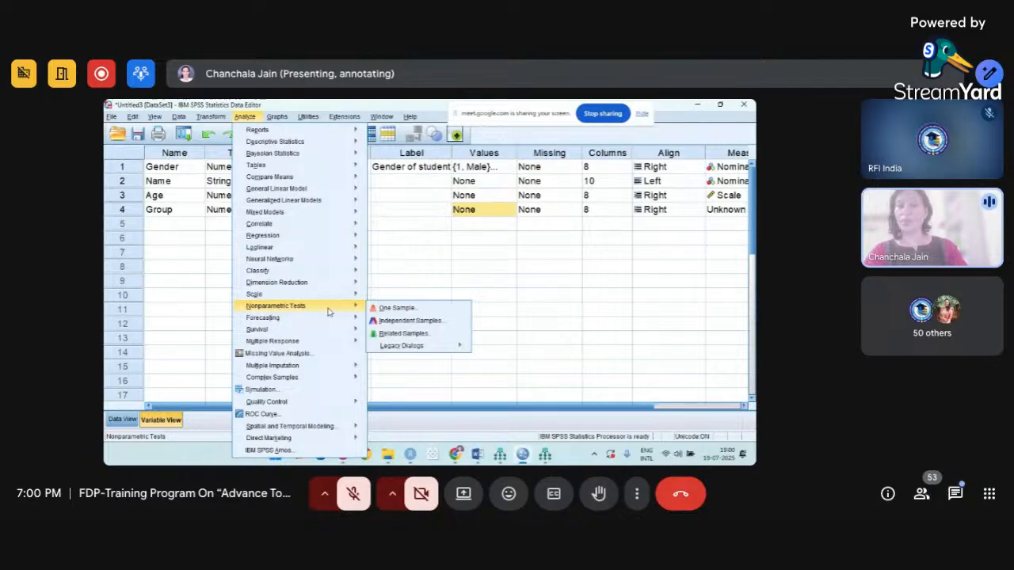
mouse_move(332, 288)
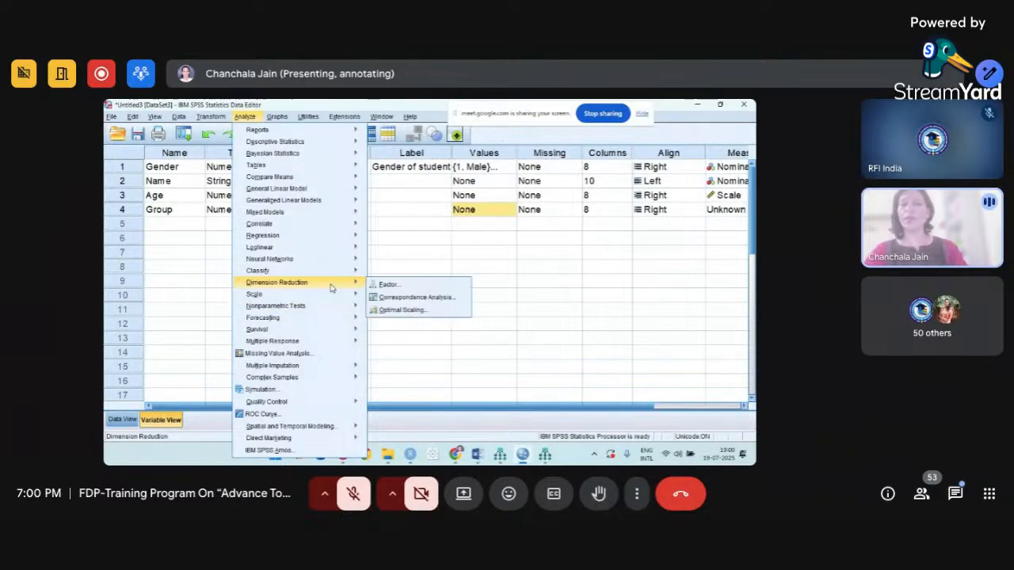
mouse_move(321, 344)
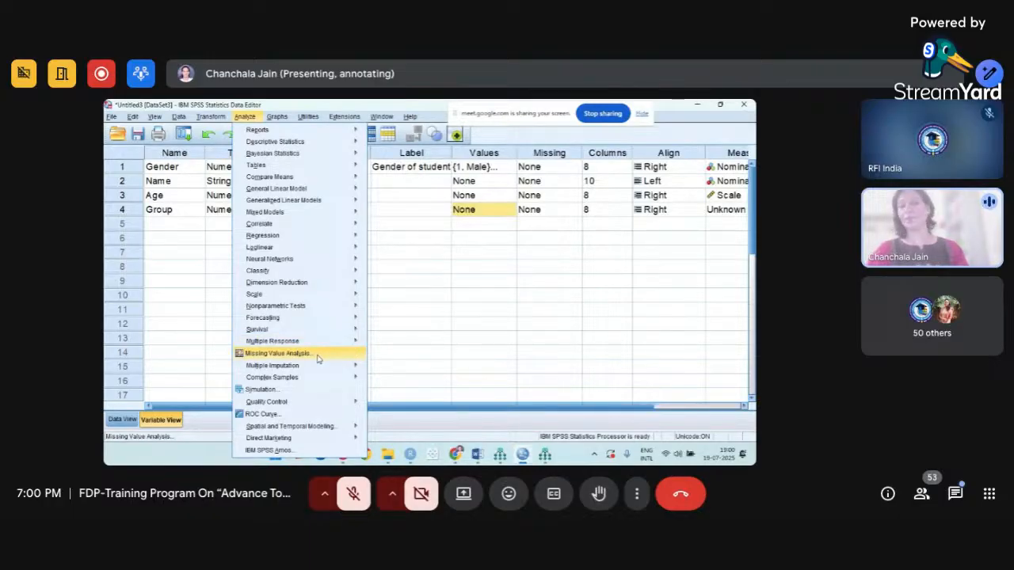
mouse_move(299, 431)
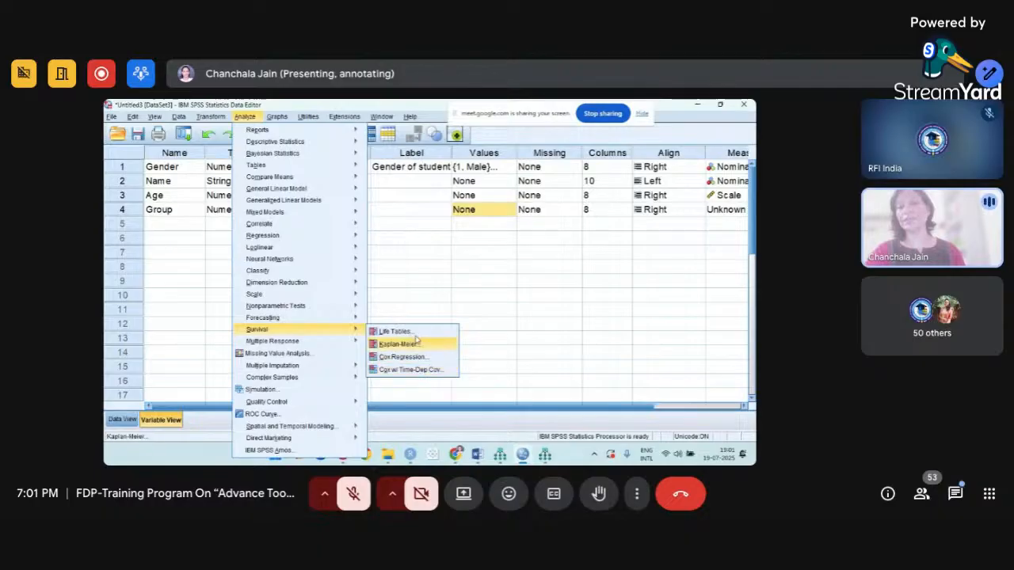
click(471, 328)
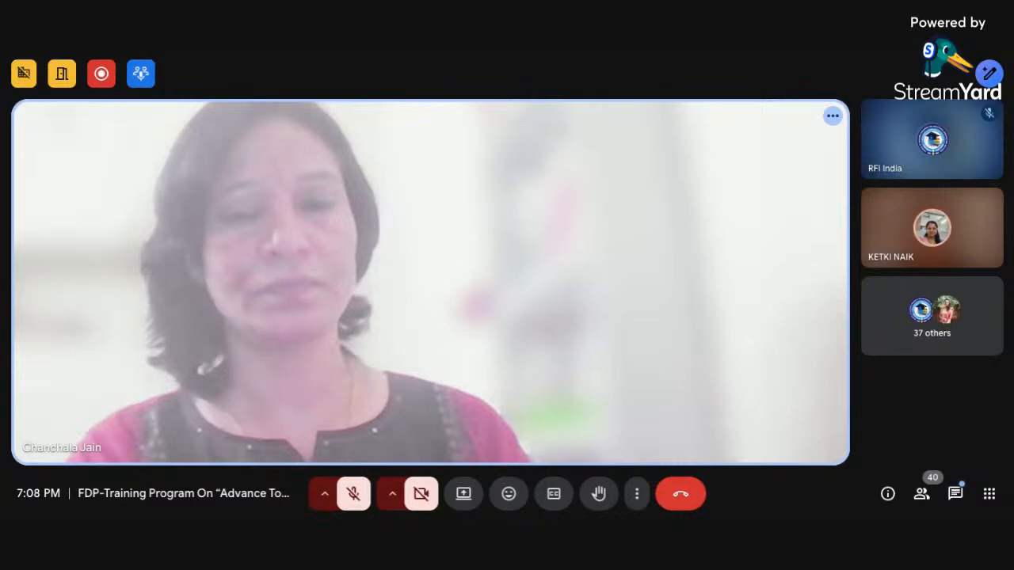
click(355, 495)
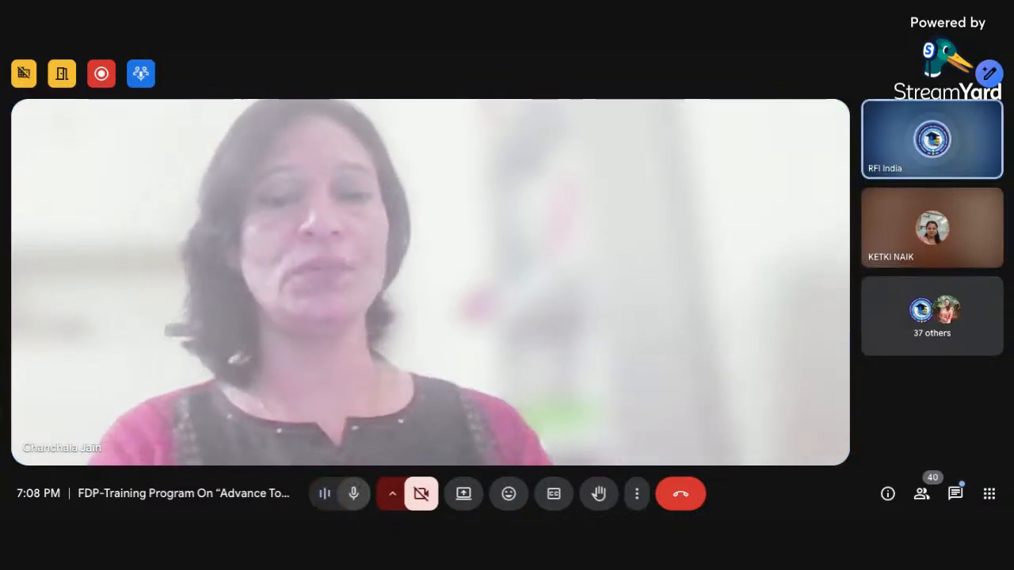
key(ctrl+d)
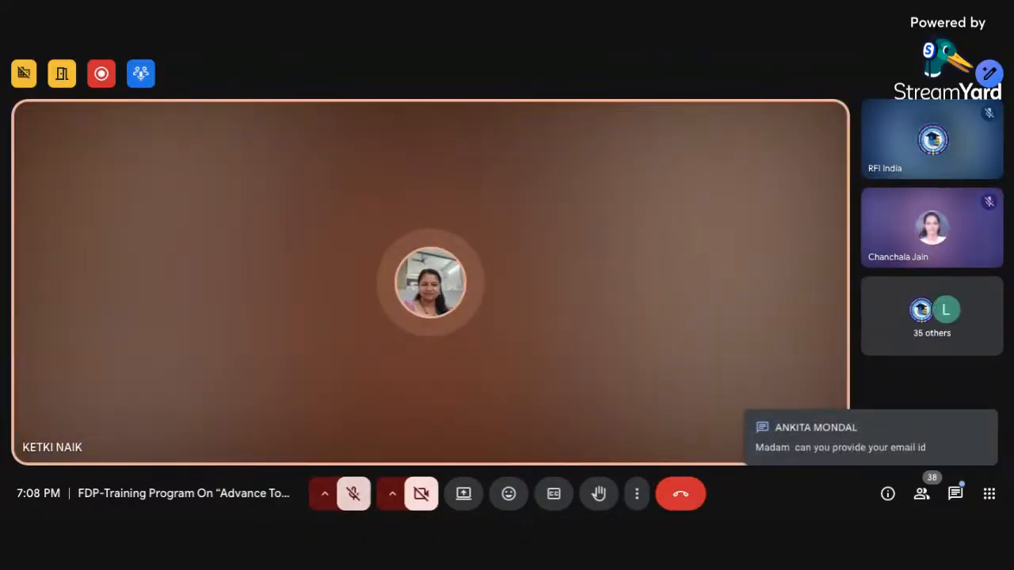
key(ctrl+d)
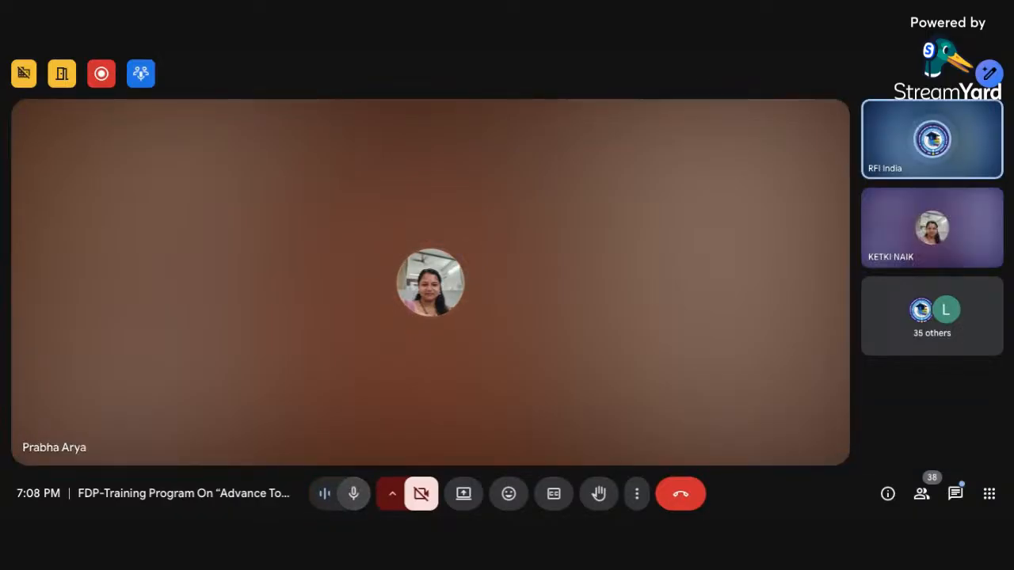
key(ctrl+d)
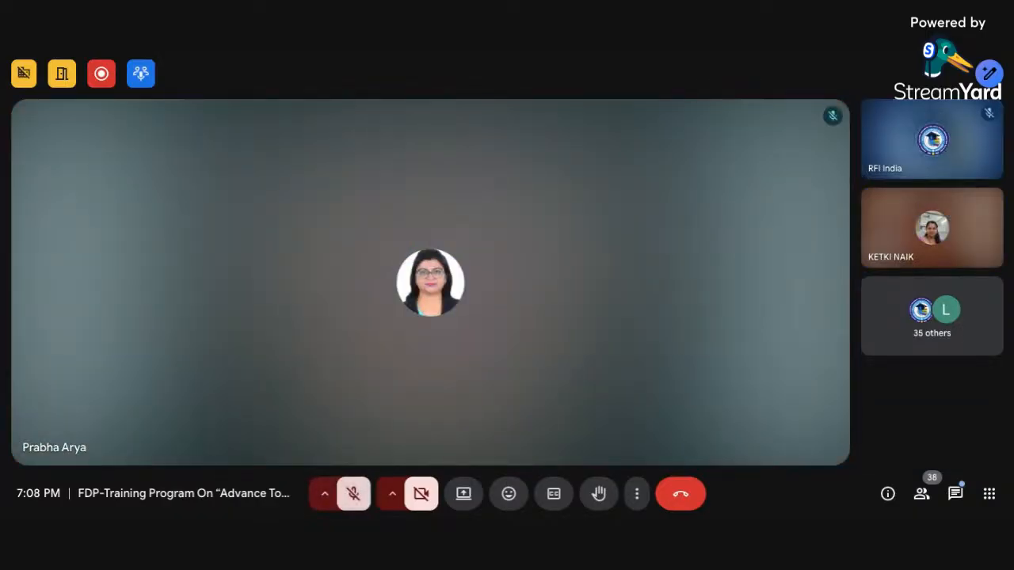